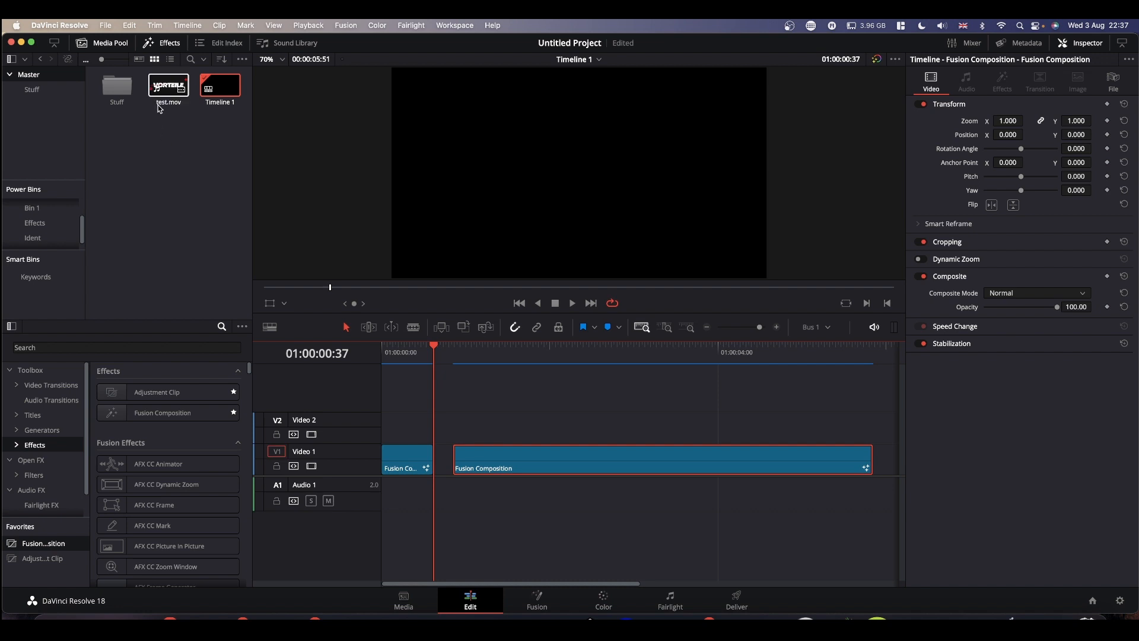
Step: Place test.mov above the second Fusion Composition and trim that composition's end to match the clip's length
{"action": "left_click_drag", "start_coordinate": [161, 96], "coordinate": [463, 426]}
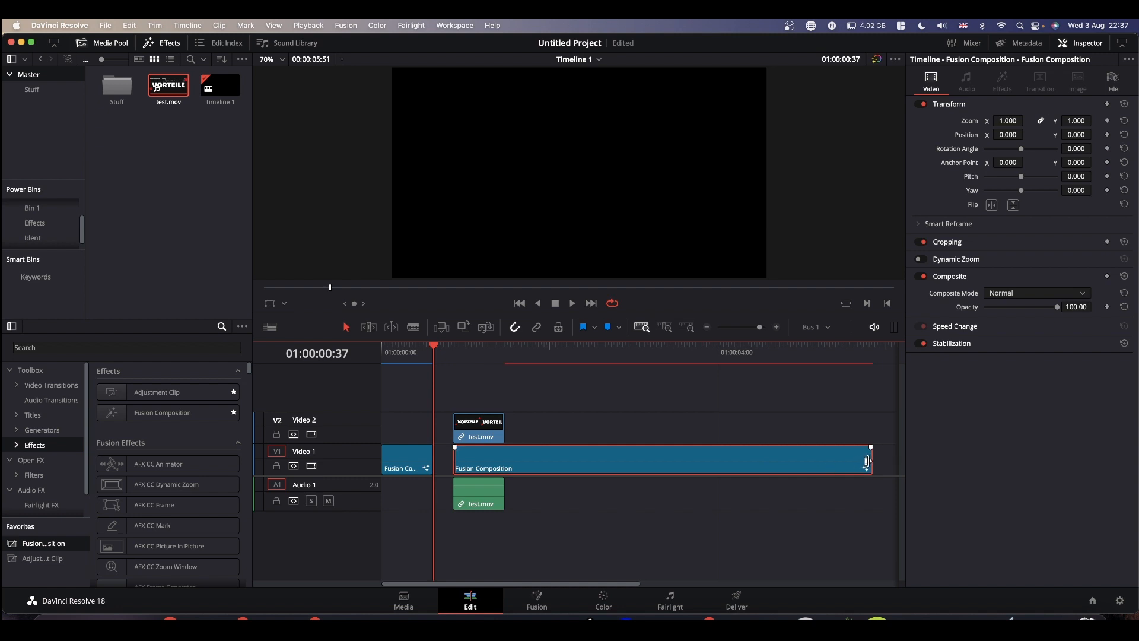
{"action": "left_click_drag", "start_coordinate": [866, 461], "coordinate": [504, 462]}
{"action": "key", "text": "shift+z"}
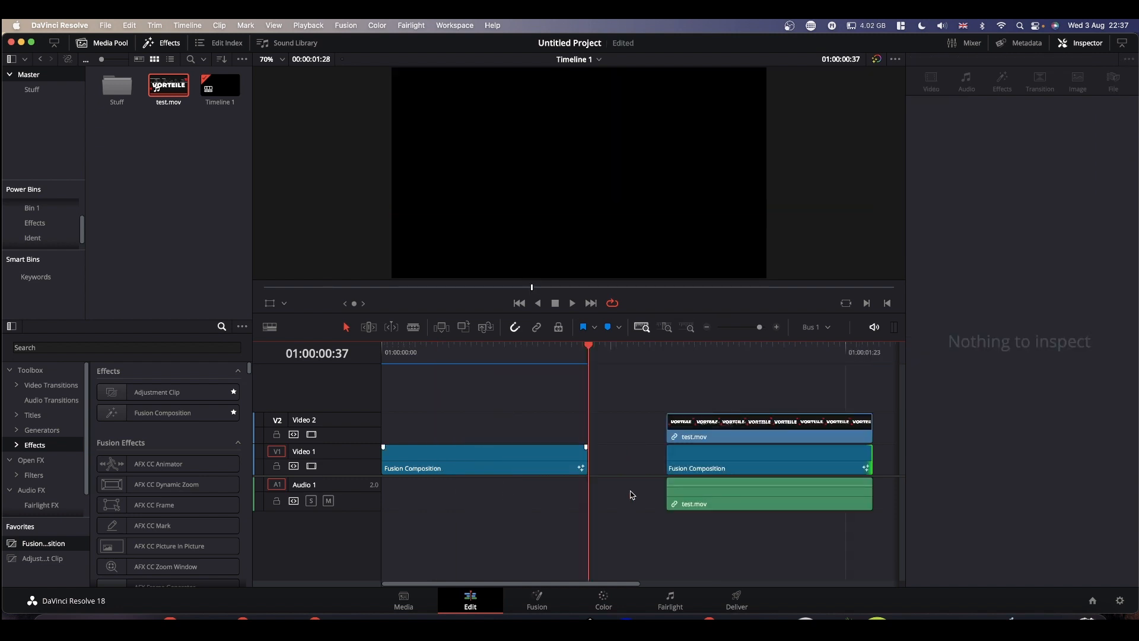
Step: Delete the video and audio parts of test.mov from the timeline
{"action": "left_click", "coordinate": [728, 427]}
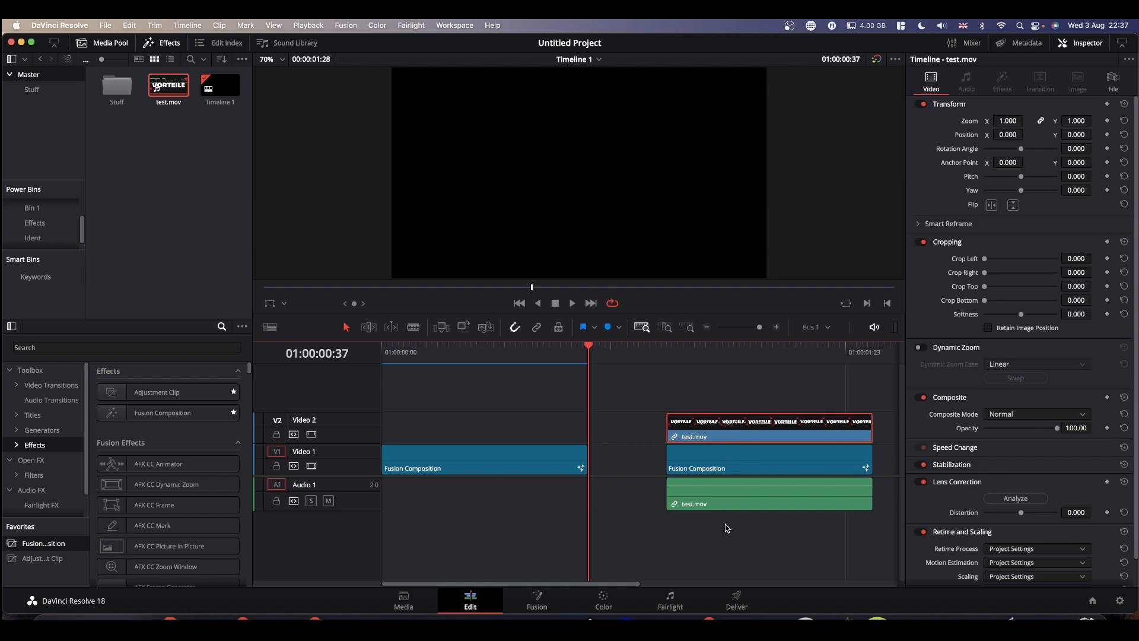
{"action": "left_click", "coordinate": [735, 503]}
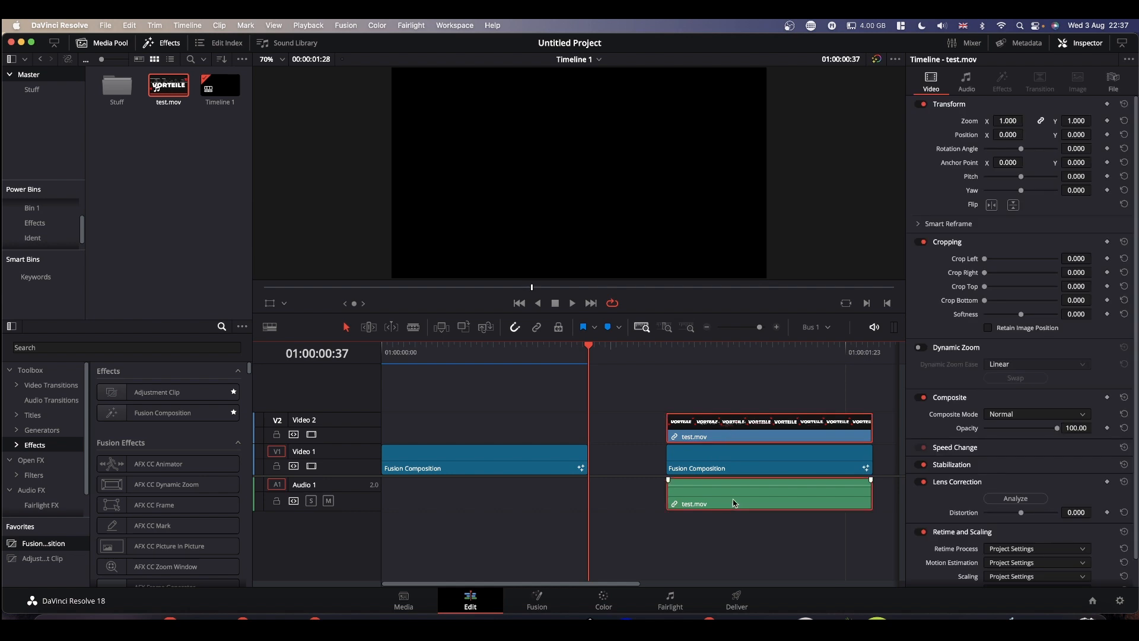
{"action": "key", "text": "Delete"}
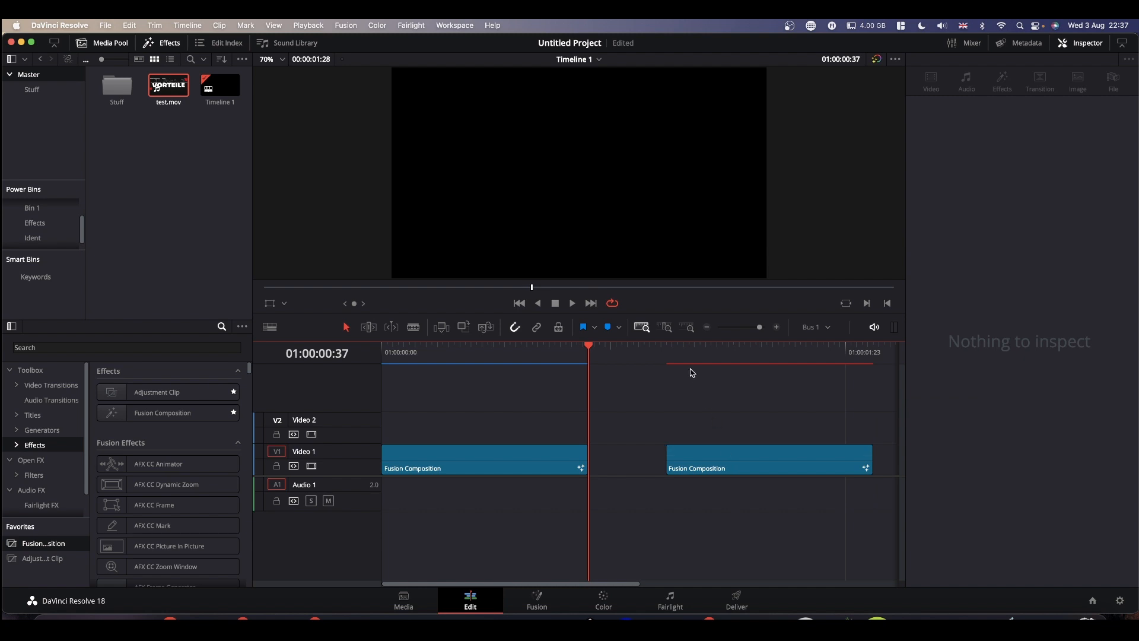
Step: Open the trimmed second Fusion Composition on the Fusion page
{"action": "left_click", "coordinate": [689, 351]}
{"action": "left_click", "coordinate": [710, 459]}
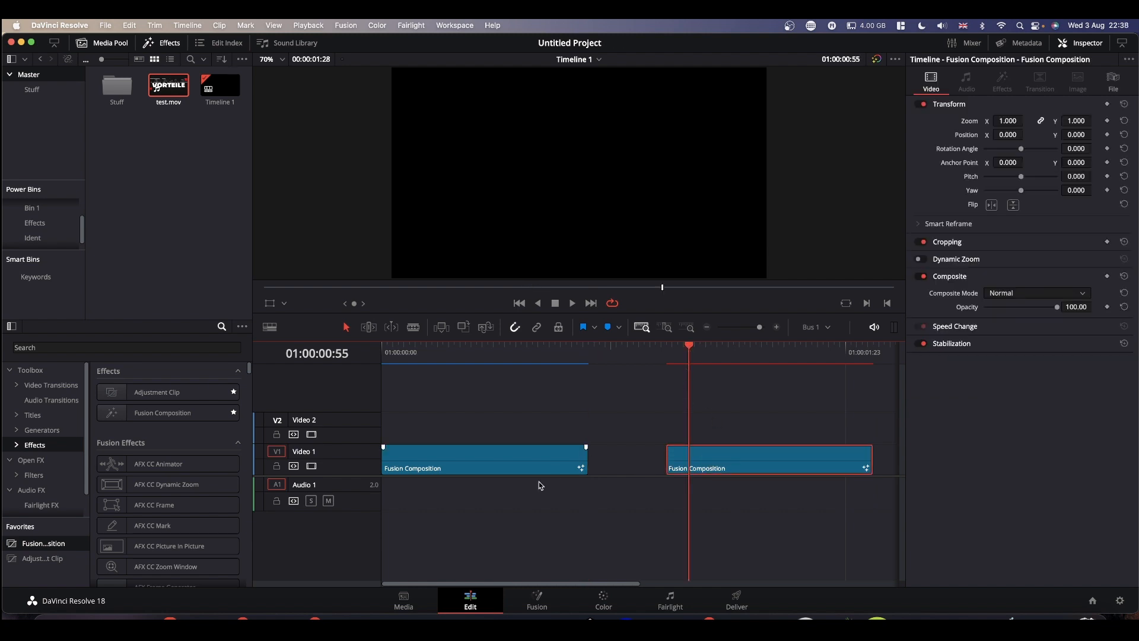
{"action": "left_click", "coordinate": [537, 601]}
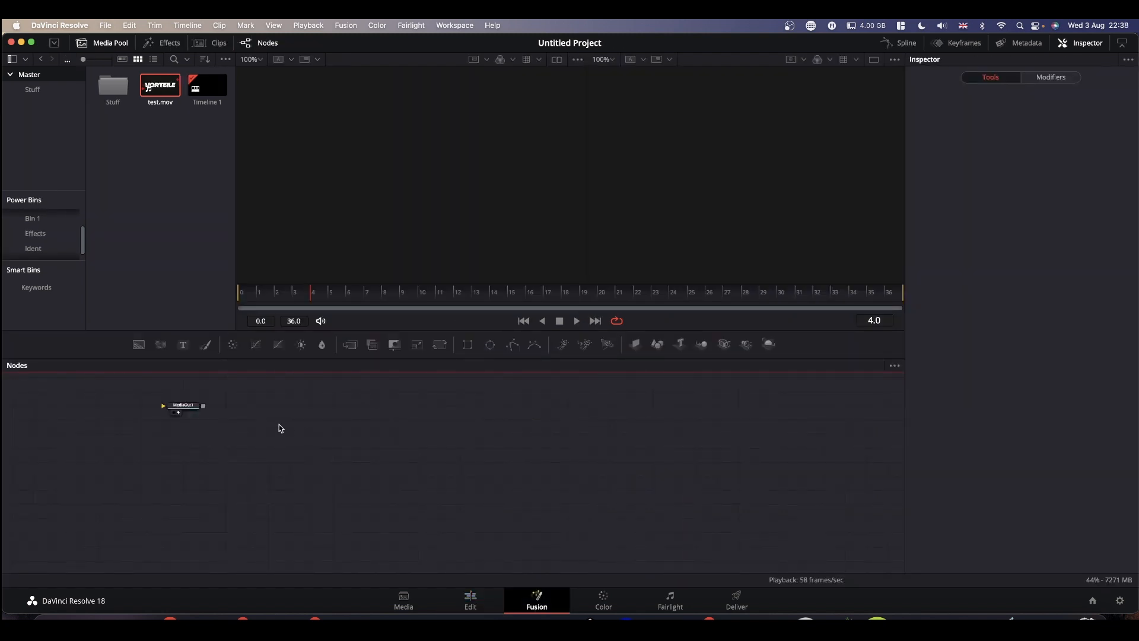
Step: Move the MediaOut1 node well away to free up space and load test.mov into the first viewer as a reference
{"action": "left_click_drag", "start_coordinate": [183, 408], "coordinate": [853, 542]}
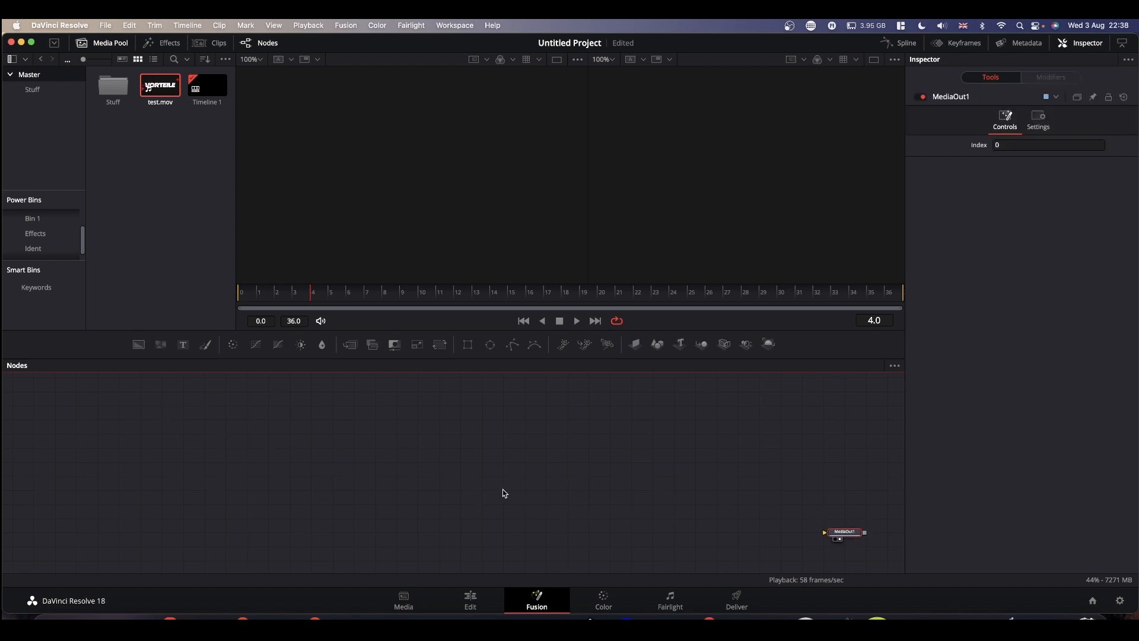
{"action": "left_click_drag", "start_coordinate": [159, 88], "coordinate": [356, 249]}
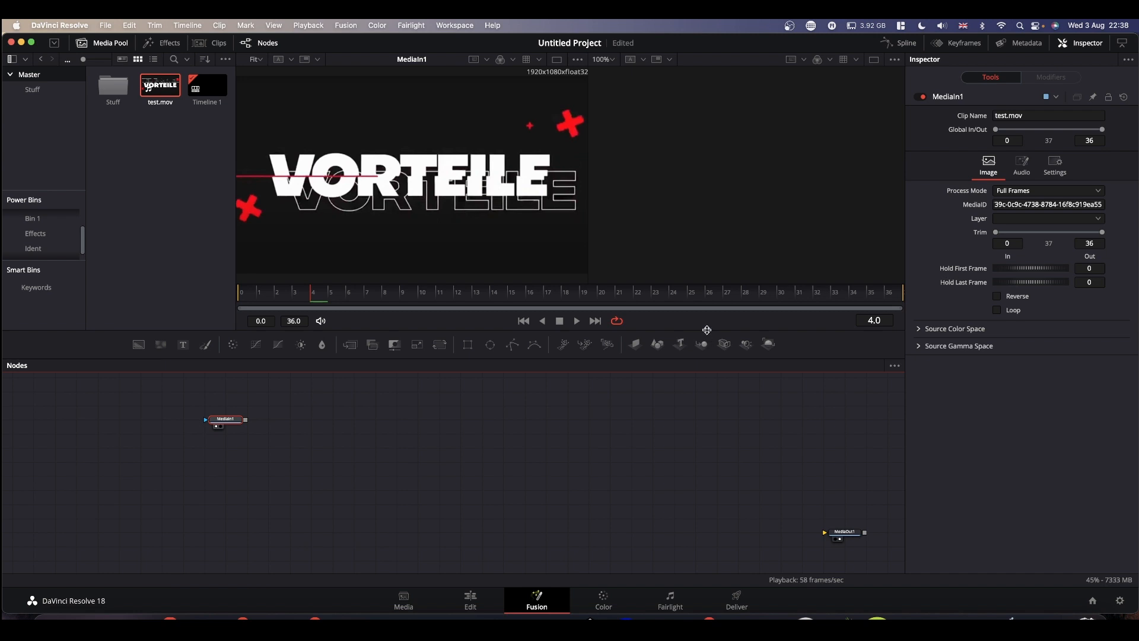
{"action": "left_click_drag", "start_coordinate": [706, 330], "coordinate": [707, 364]}
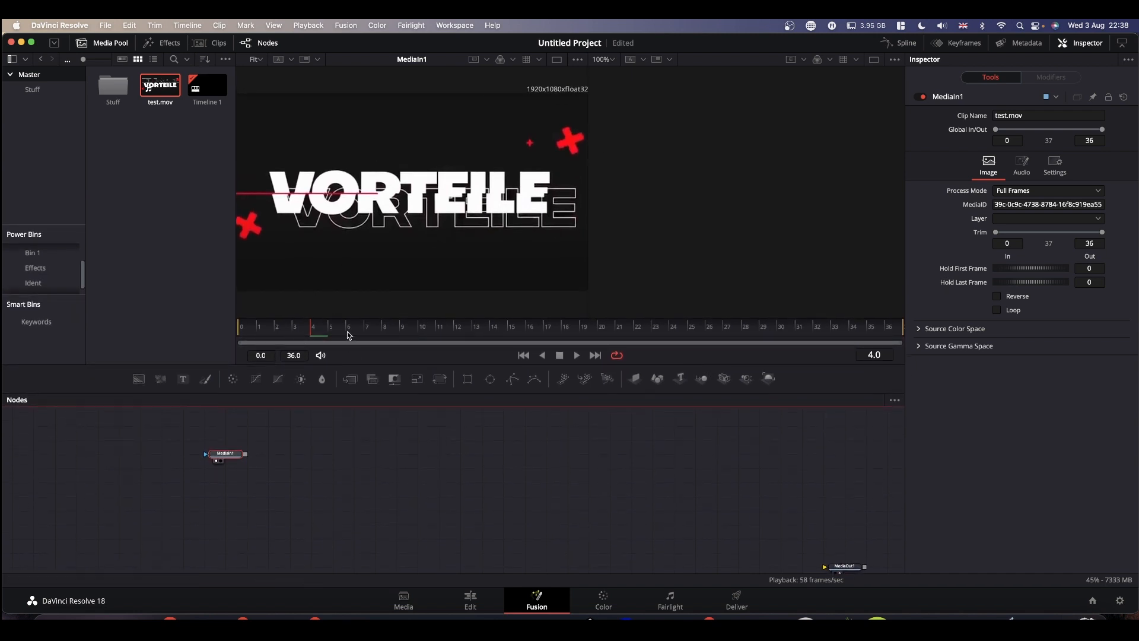
Step: Step back and forth through the first frames of the reference clip to examine the glitching title and its offset outline copy
{"action": "key", "text": "Left"}
{"action": "key", "text": "Left"}
{"action": "key", "text": "Left"}
{"action": "key", "text": "Left"}
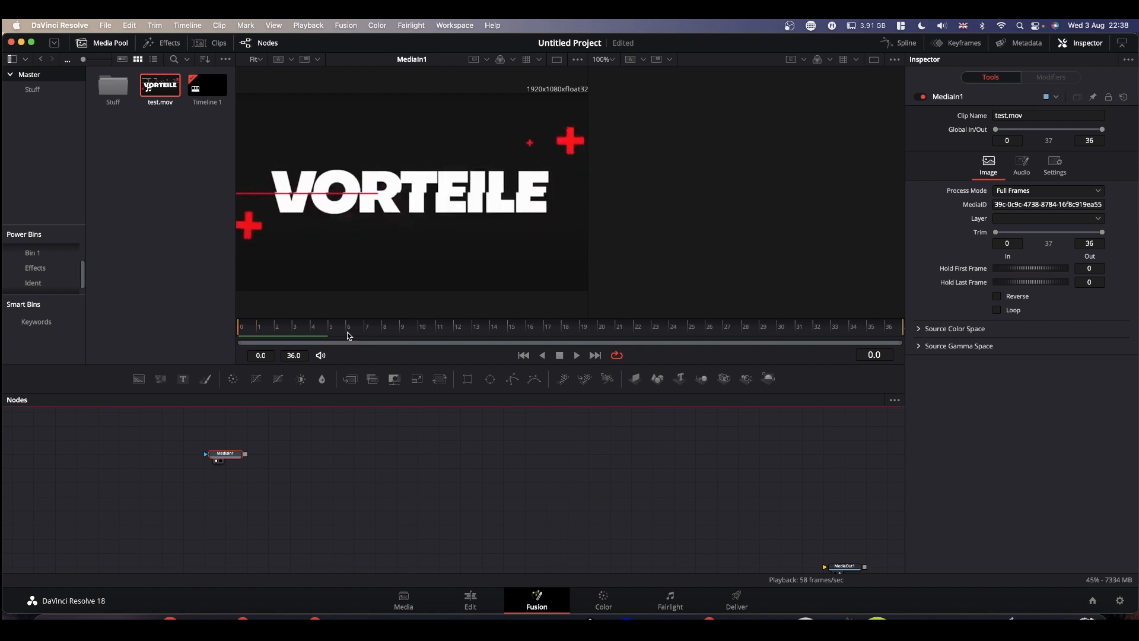
{"action": "key", "text": "Right"}
{"action": "key", "text": "Right"}
{"action": "key", "text": "Right"}
{"action": "key", "text": "Right"}
{"action": "key", "text": "Right"}
{"action": "key", "text": "Right"}
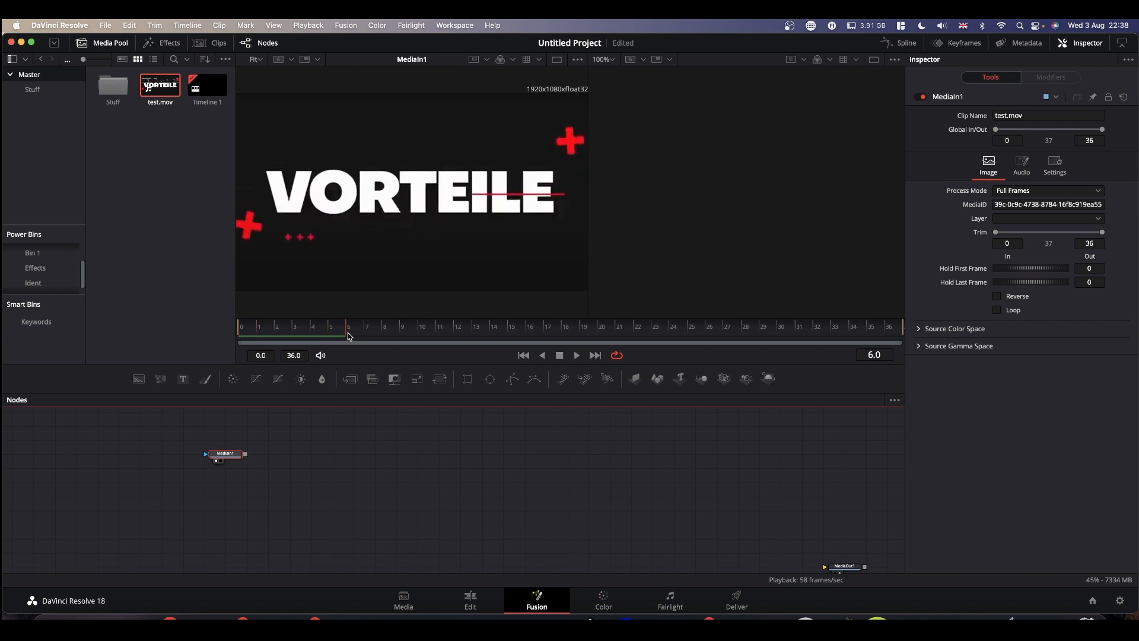
{"action": "key", "text": "Left"}
{"action": "key", "text": "Left"}
{"action": "key", "text": "Left"}
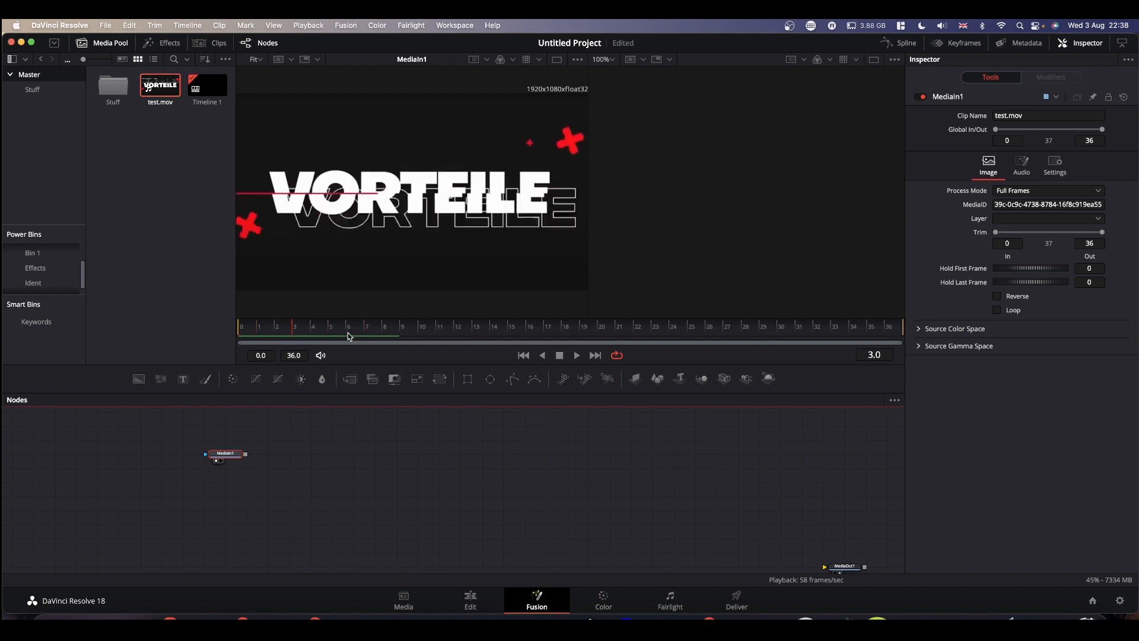
{"action": "key", "text": "Left"}
{"action": "key", "text": "Left"}
{"action": "key", "text": "Left"}
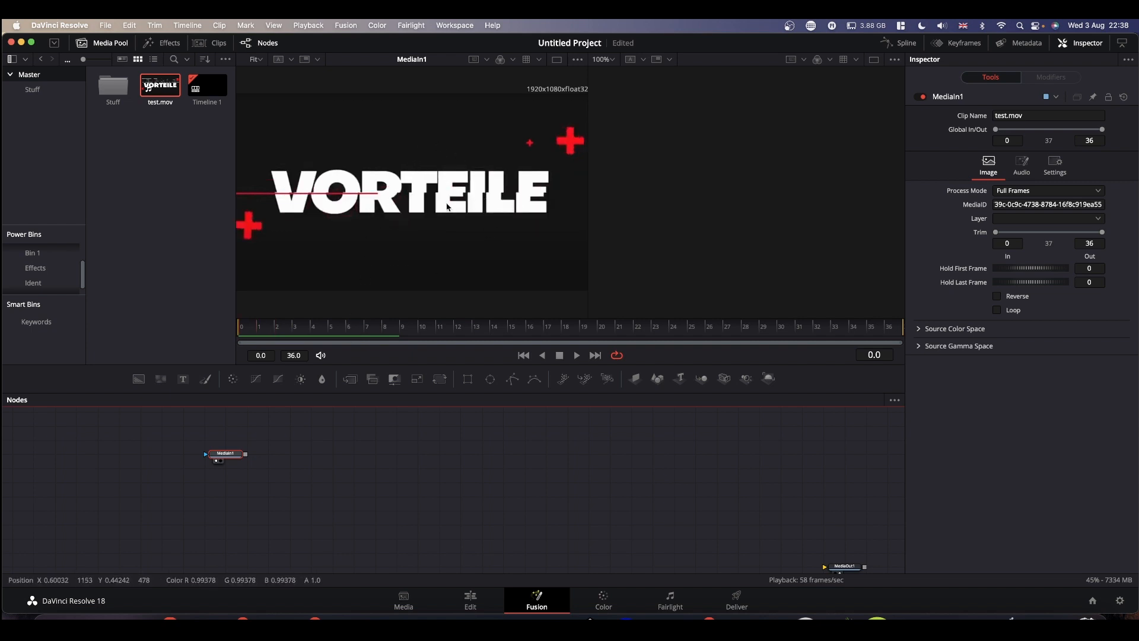
{"action": "key", "text": "Right"}
{"action": "key", "text": "Right"}
{"action": "key", "text": "Right"}
{"action": "key", "text": "Right"}
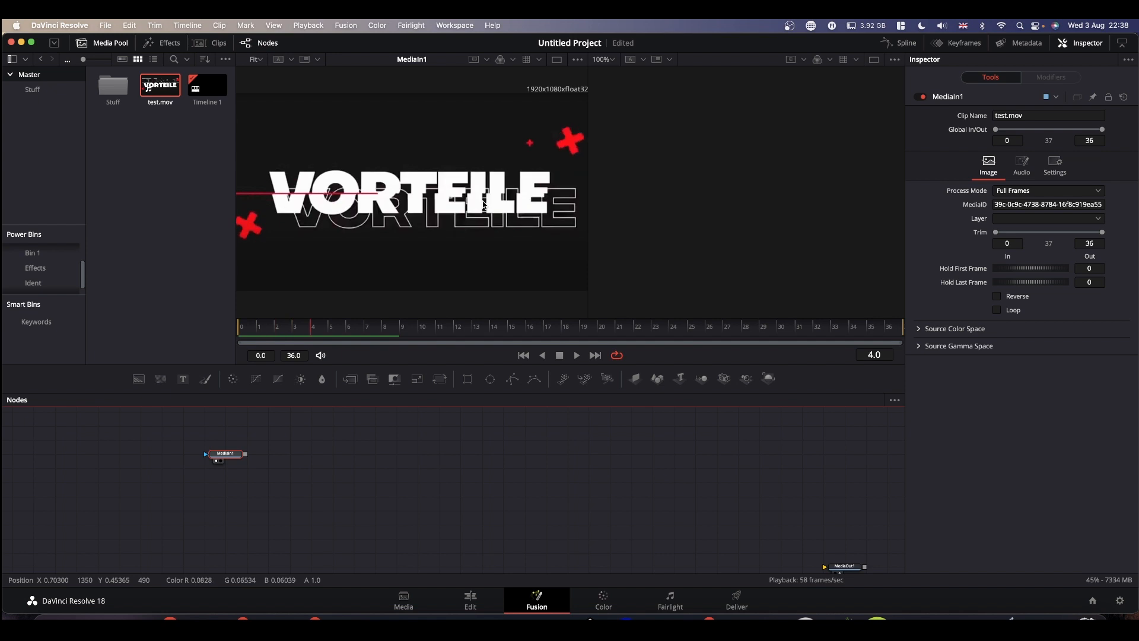
{"action": "key", "text": "Left"}
{"action": "key", "text": "Left"}
{"action": "key", "text": "Left"}
{"action": "key", "text": "Left"}
{"action": "key", "text": "Left"}
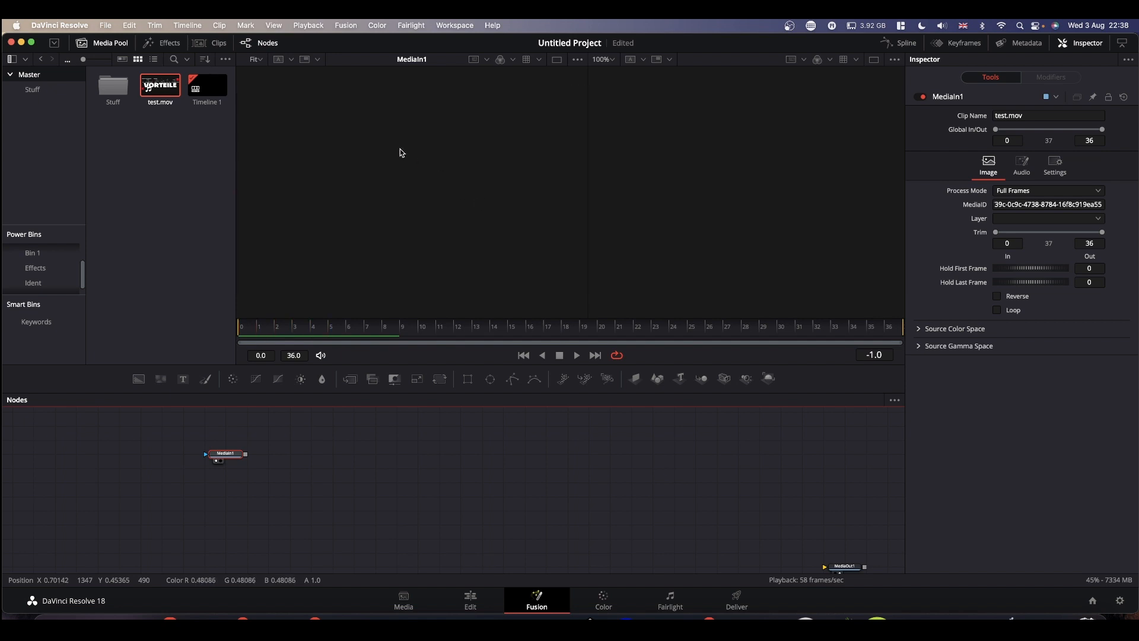
Step: Step through frames 0 to 7 of the reference clip to examine how the red crosses behave
{"action": "key", "text": "Right"}
{"action": "key", "text": "Right"}
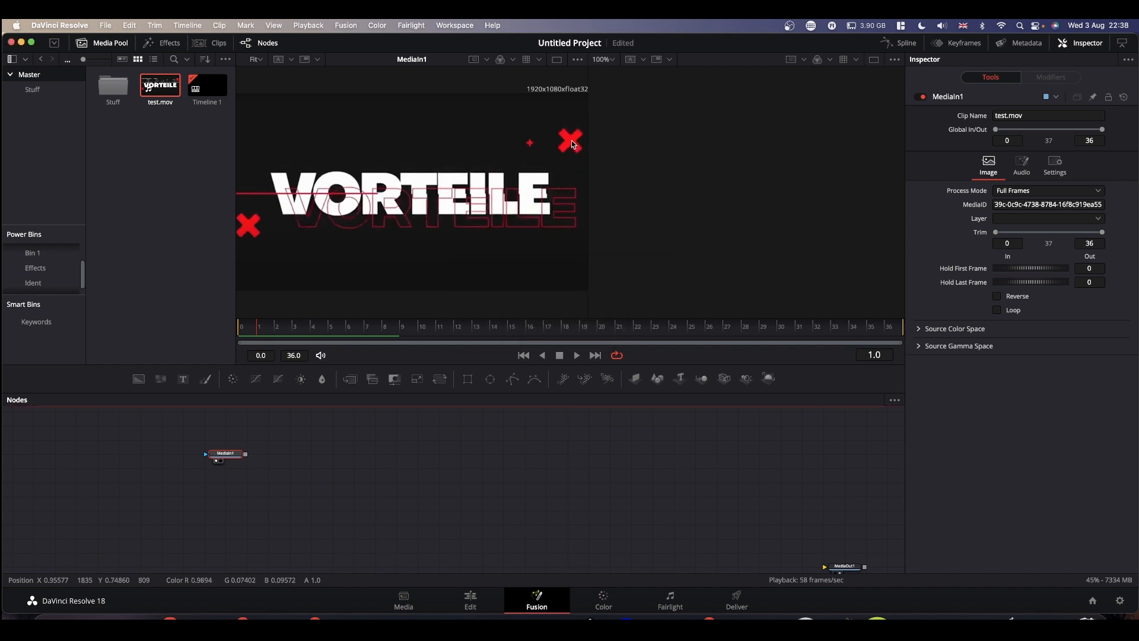
{"action": "key", "text": "Right"}
{"action": "key", "text": "Right"}
{"action": "key", "text": "Right"}
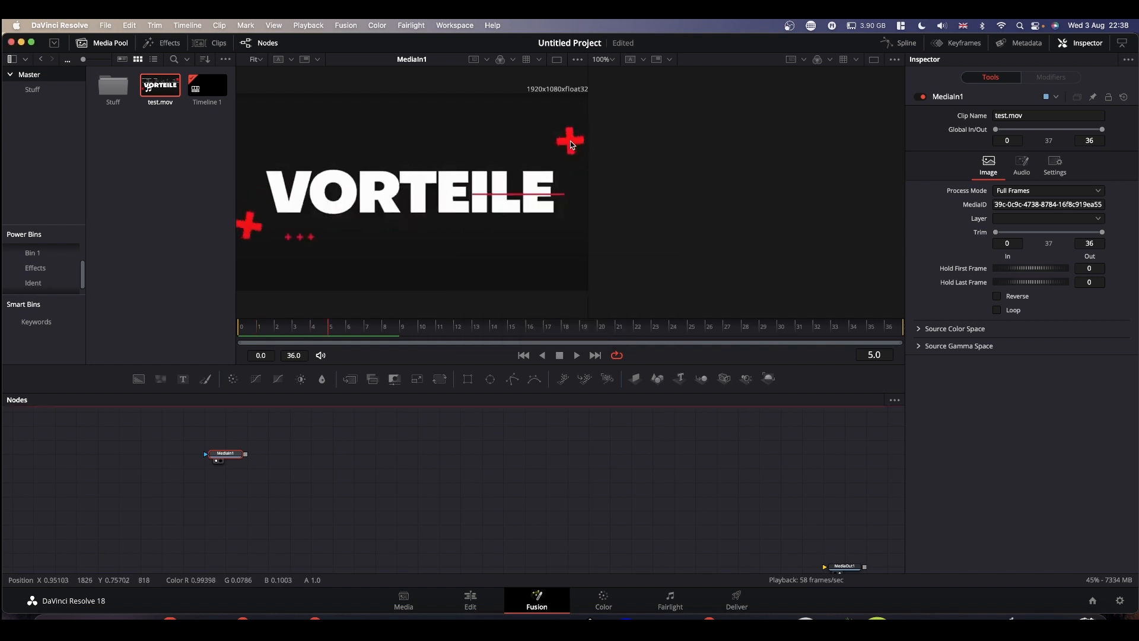
{"action": "key", "text": "Left"}
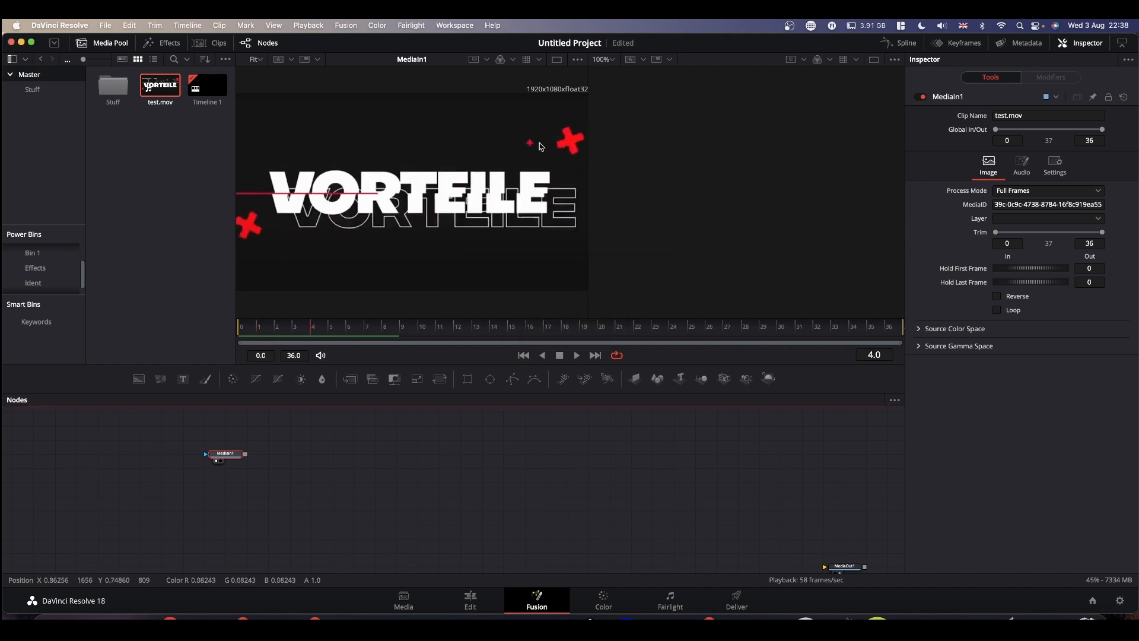
{"action": "key", "text": "Right"}
{"action": "key", "text": "Right"}
{"action": "key", "text": "Right"}
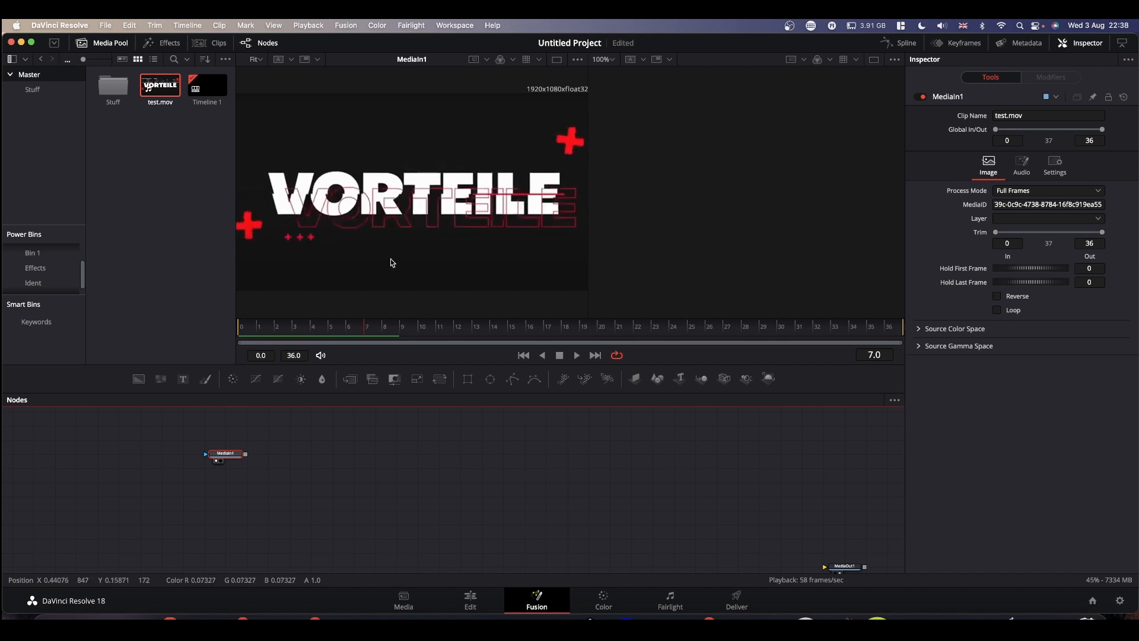
Step: Step through frames 7 to 16 of the reference clip to examine the red lines, small crosses and outlined text around the title
{"action": "key", "text": "Right"}
{"action": "key", "text": "Right"}
{"action": "key", "text": "Right"}
{"action": "key", "text": "Right"}
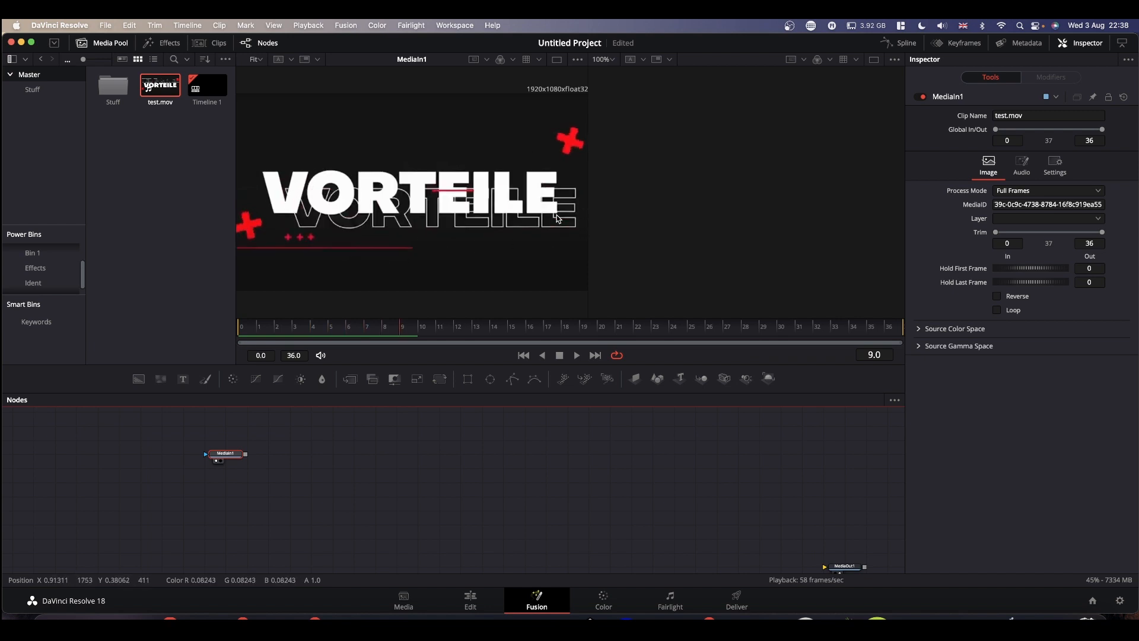
{"action": "key", "text": "Right"}
{"action": "key", "text": "Right"}
{"action": "key", "text": "Right"}
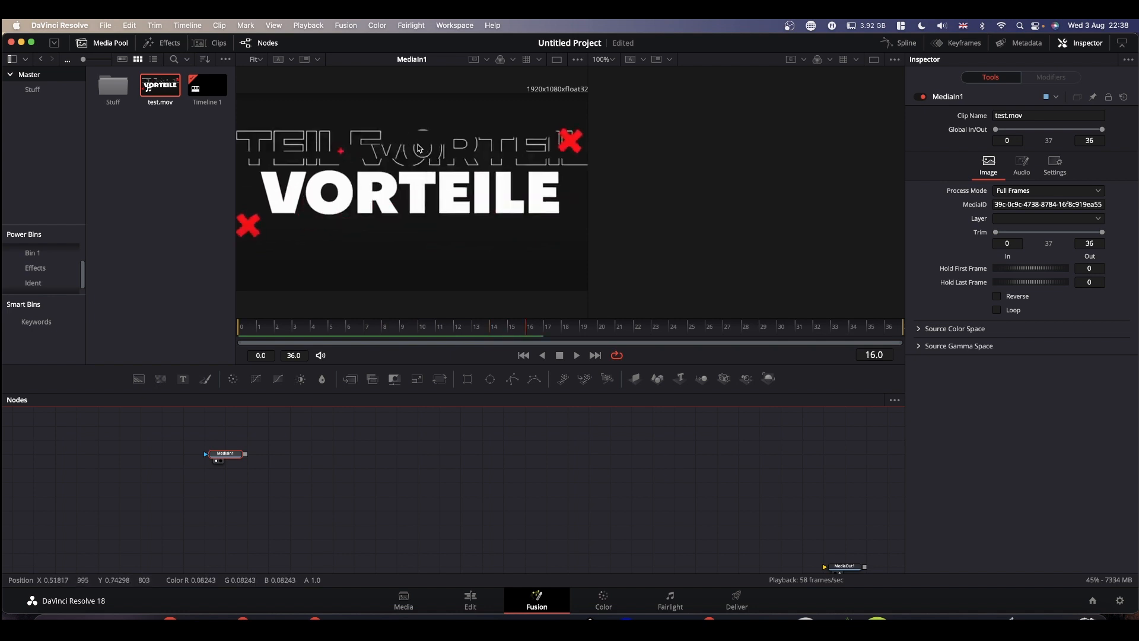
{"action": "key", "text": "Left"}
{"action": "key", "text": "Left"}
{"action": "key", "text": "Left"}
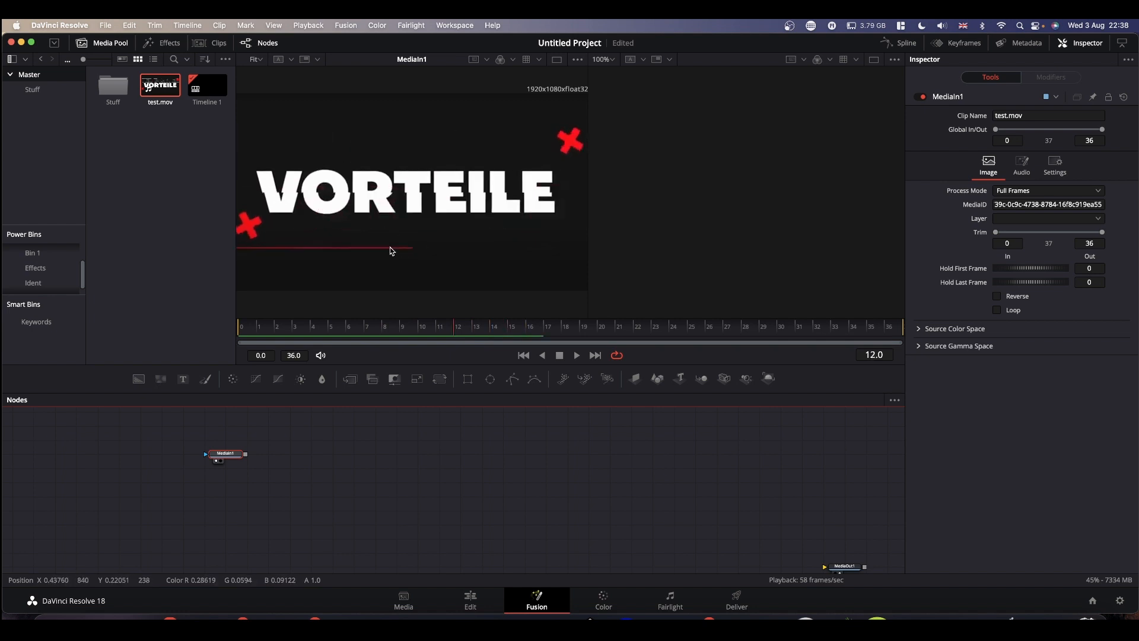
{"action": "key", "text": "Left"}
{"action": "key", "text": "Left"}
{"action": "key", "text": "Left"}
{"action": "key", "text": "Left"}
{"action": "key", "text": "Left"}
{"action": "key", "text": "Left"}
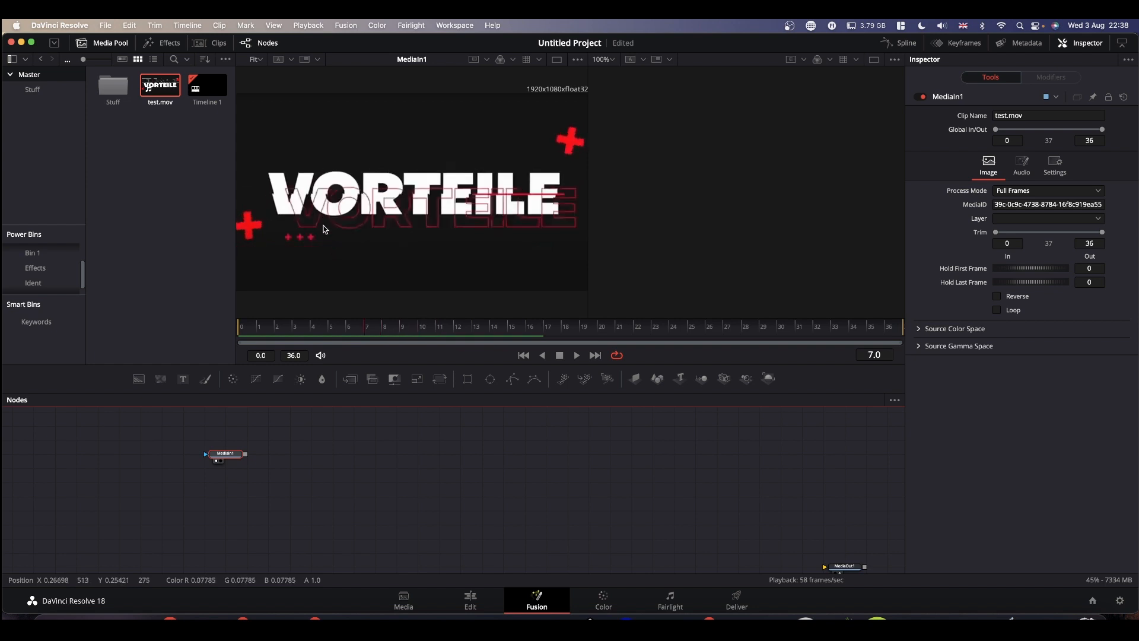
{"action": "key", "text": "Right"}
{"action": "key", "text": "Right"}
{"action": "key", "text": "Right"}
{"action": "key", "text": "Right"}
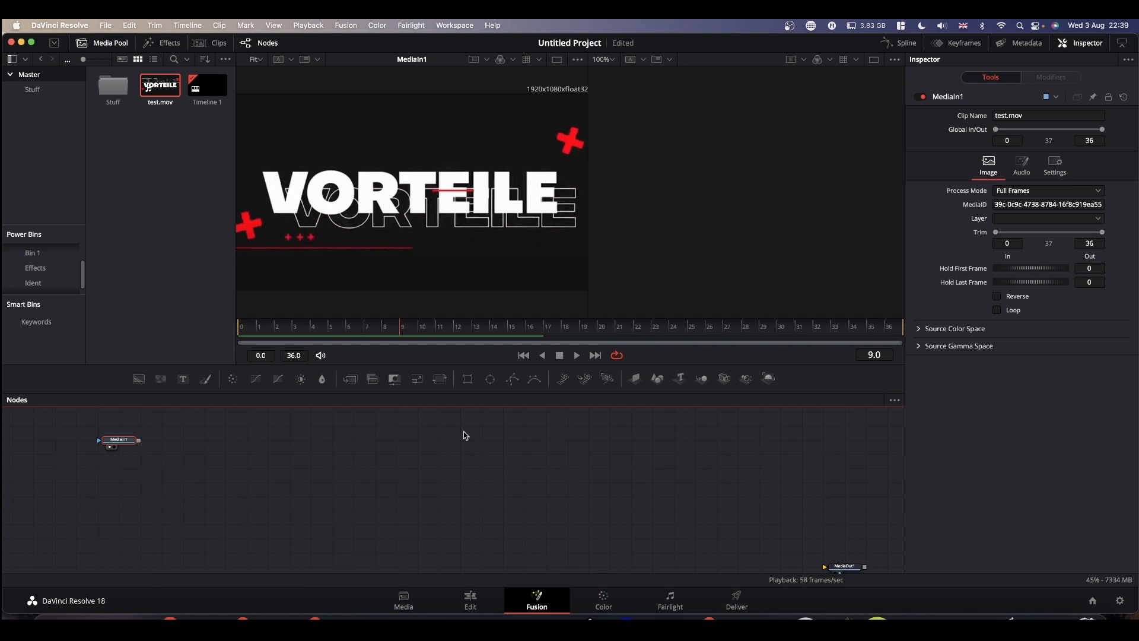
Step: Add a Text+ node to the composition and show it in the second viewer, giving that viewer slightly more width
{"action": "left_click_drag", "start_coordinate": [185, 381], "coordinate": [315, 458]}
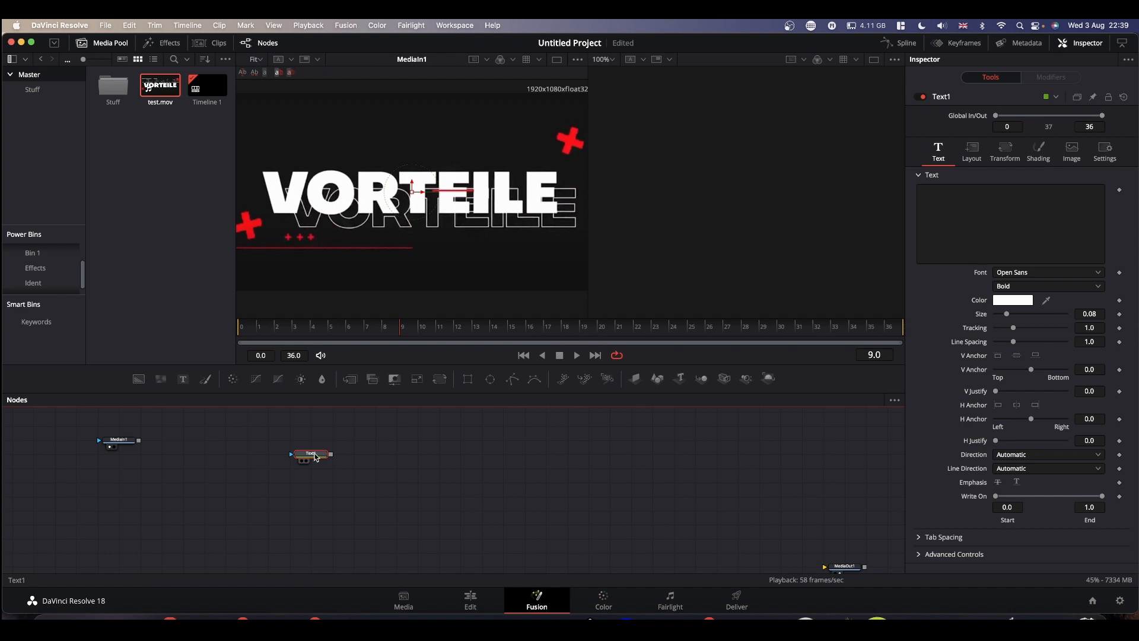
{"action": "key", "text": "2"}
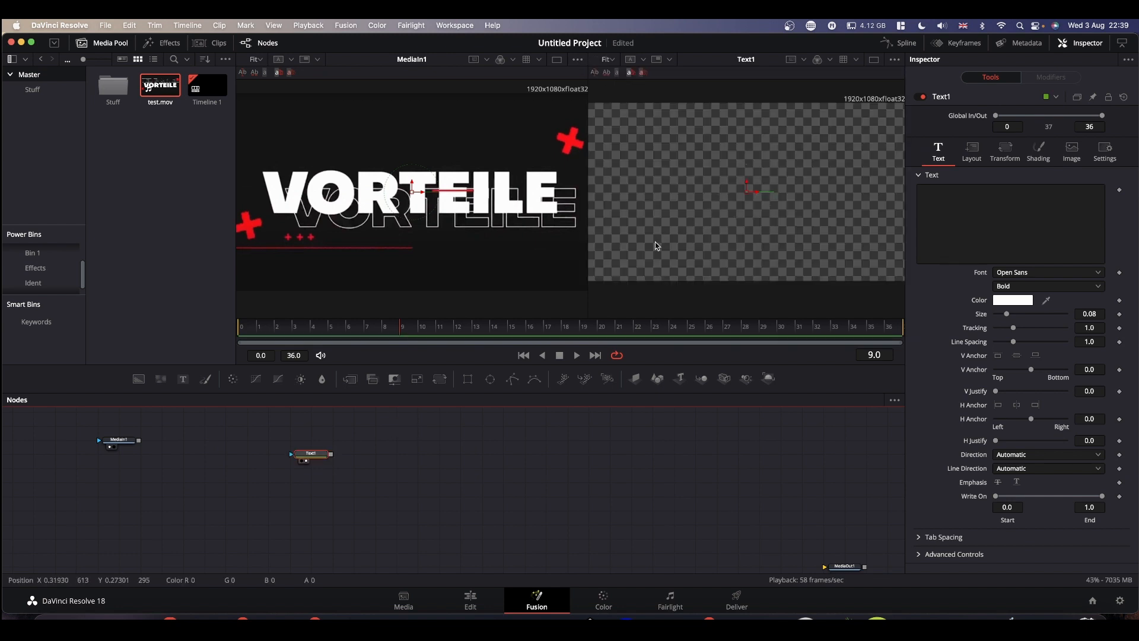
{"action": "left_click_drag", "start_coordinate": [586, 233], "coordinate": [574, 233]}
Step: Enter VORTEILE as the Text1 content and enlarge it to a size of about 0.2874
{"action": "left_click", "coordinate": [1033, 220]}
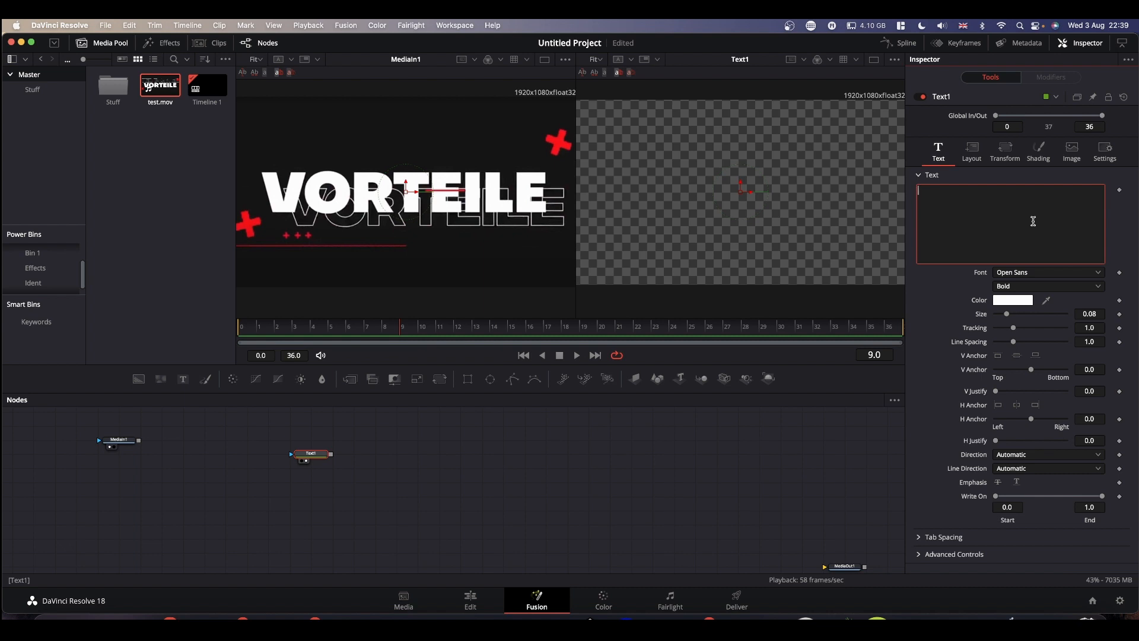
{"action": "type", "text": "VORTEILE"}
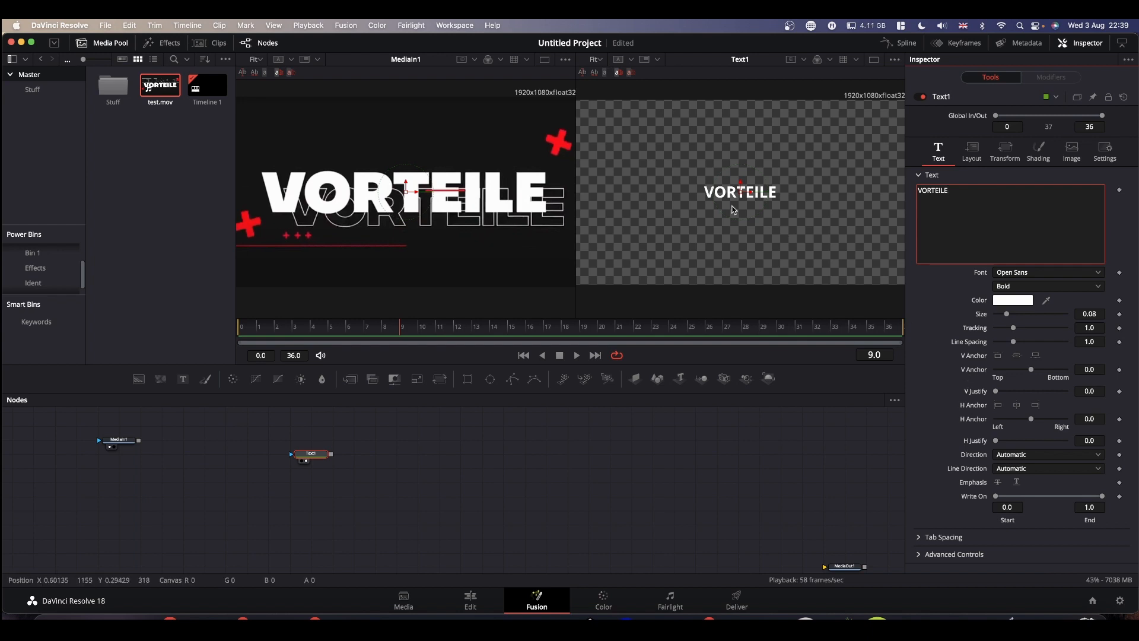
{"action": "left_click_drag", "start_coordinate": [1008, 316], "coordinate": [1037, 315]}
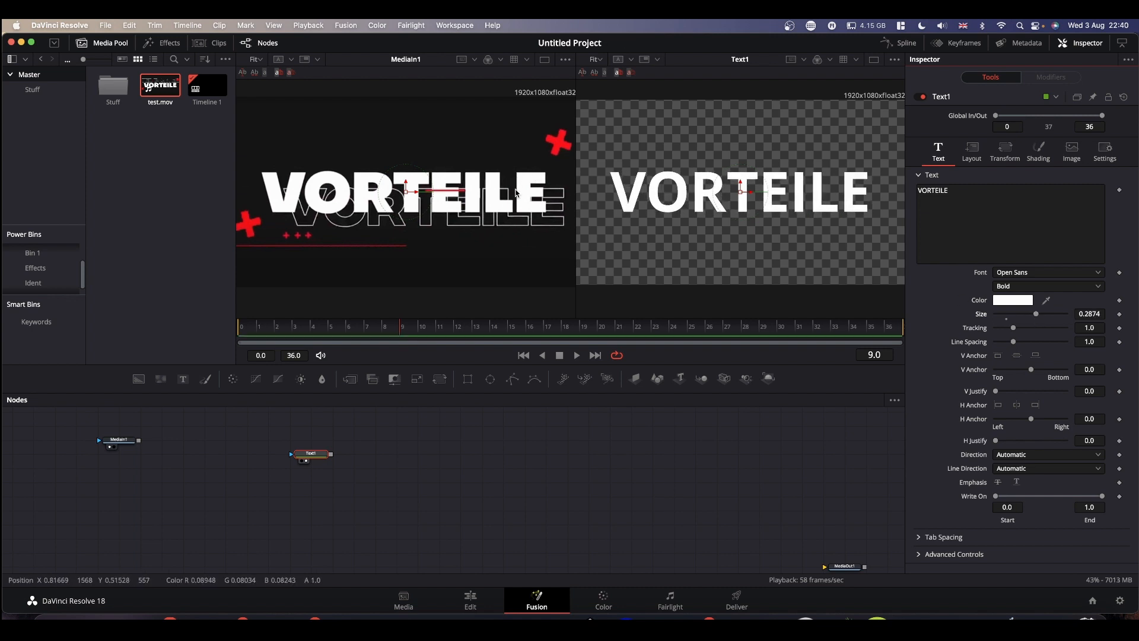
Step: Set the VORTEILE title's font to Rubik Black and reduce its size to about 0.2598
{"action": "left_click", "coordinate": [1033, 273]}
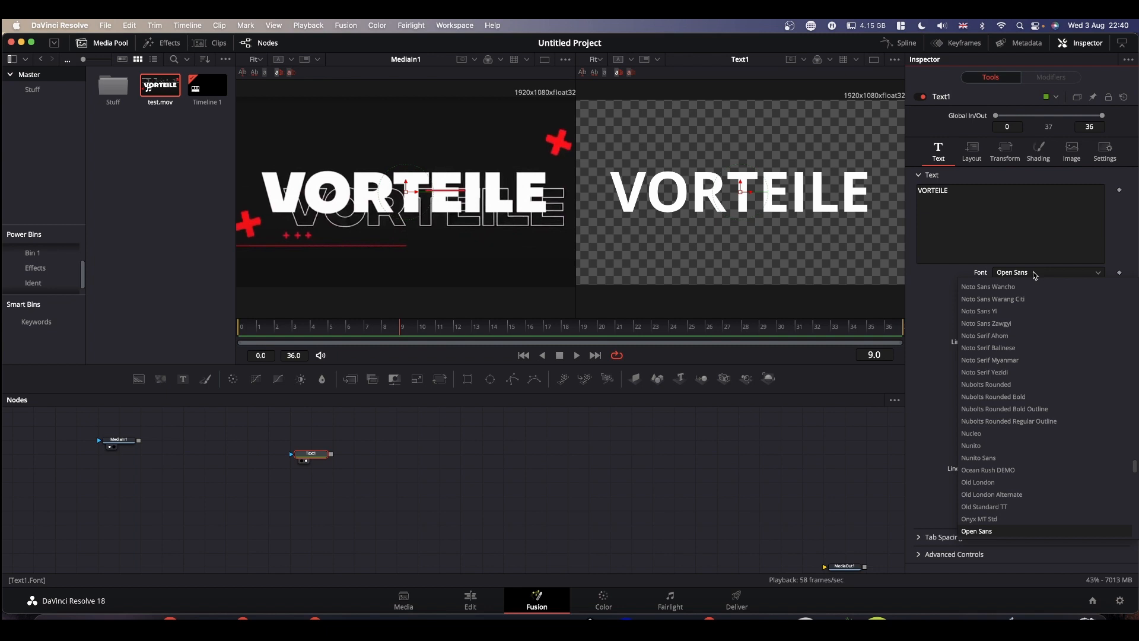
{"action": "type", "text": "ru"}
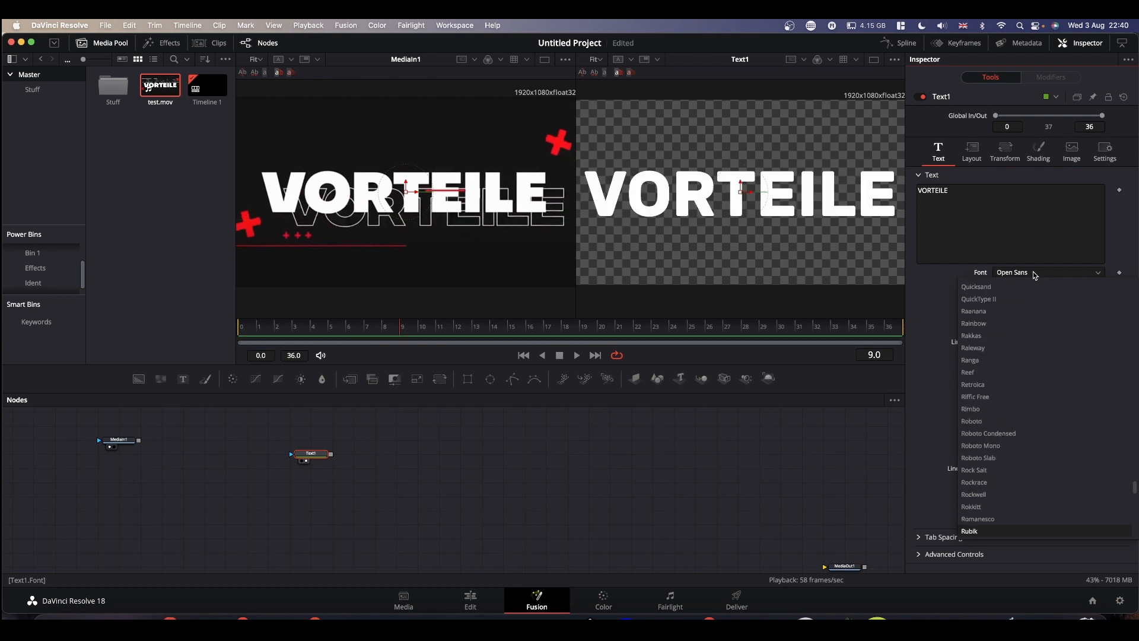
{"action": "key", "text": "Return"}
{"action": "left_click", "coordinate": [1029, 286]}
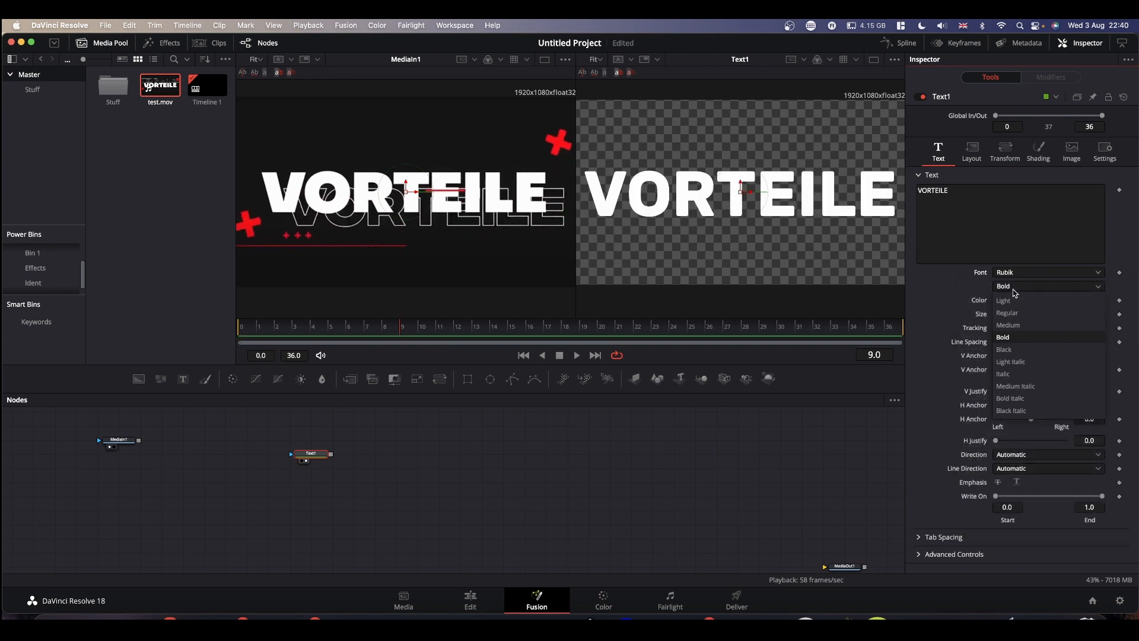
{"action": "left_click", "coordinate": [1009, 350]}
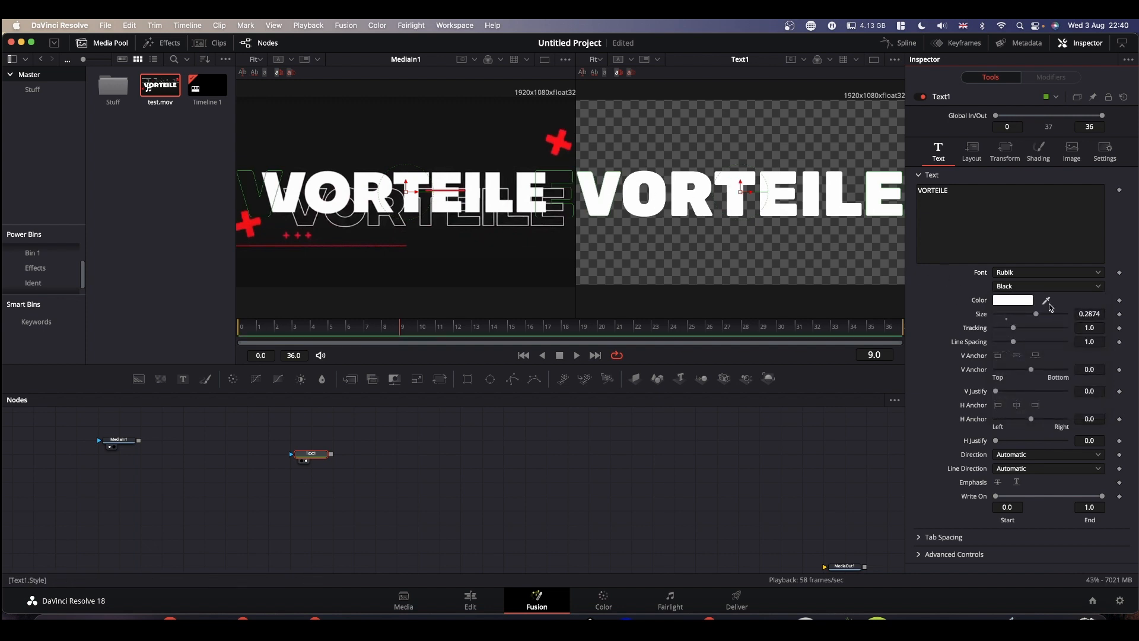
{"action": "left_click_drag", "start_coordinate": [1036, 312], "coordinate": [1033, 312]}
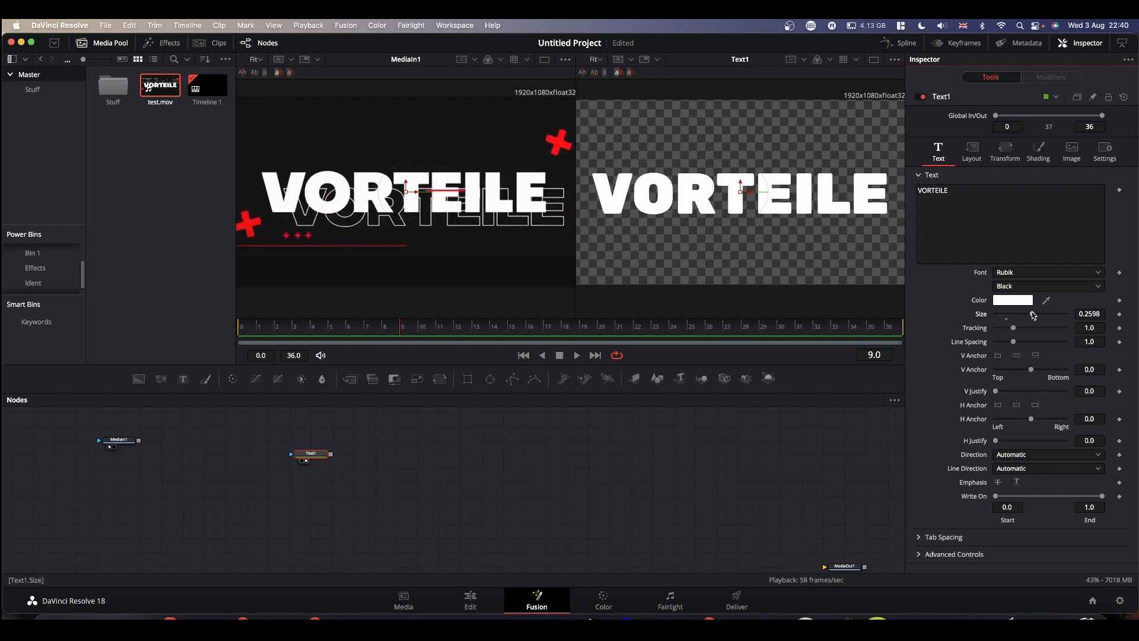
Step: Compare frames 8 to 10 of the reference clip to examine how the title's slices shift between frames
{"action": "key", "text": "Left"}
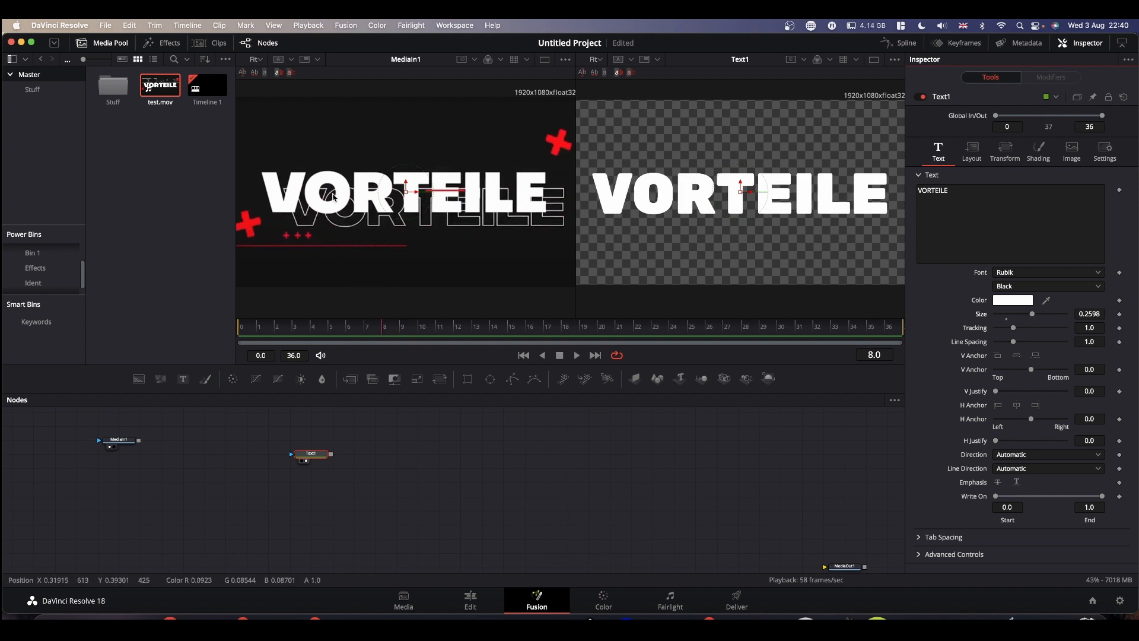
{"action": "key", "text": "Right"}
{"action": "key", "text": "Right"}
{"action": "key", "text": "Left"}
{"action": "key", "text": "Left"}
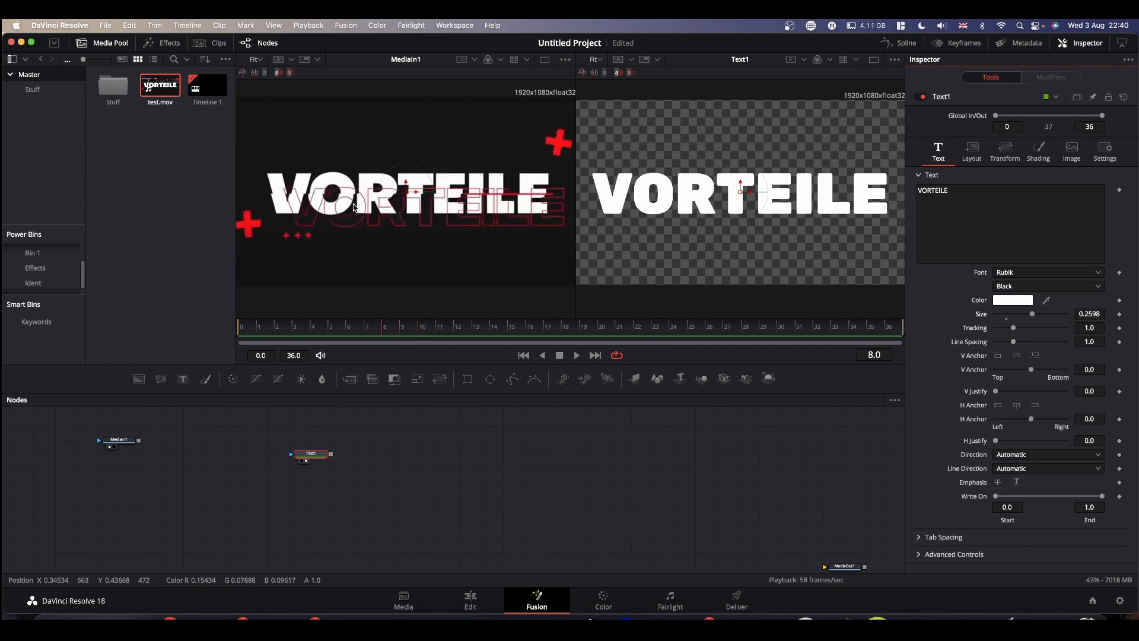
{"action": "key", "text": "Right"}
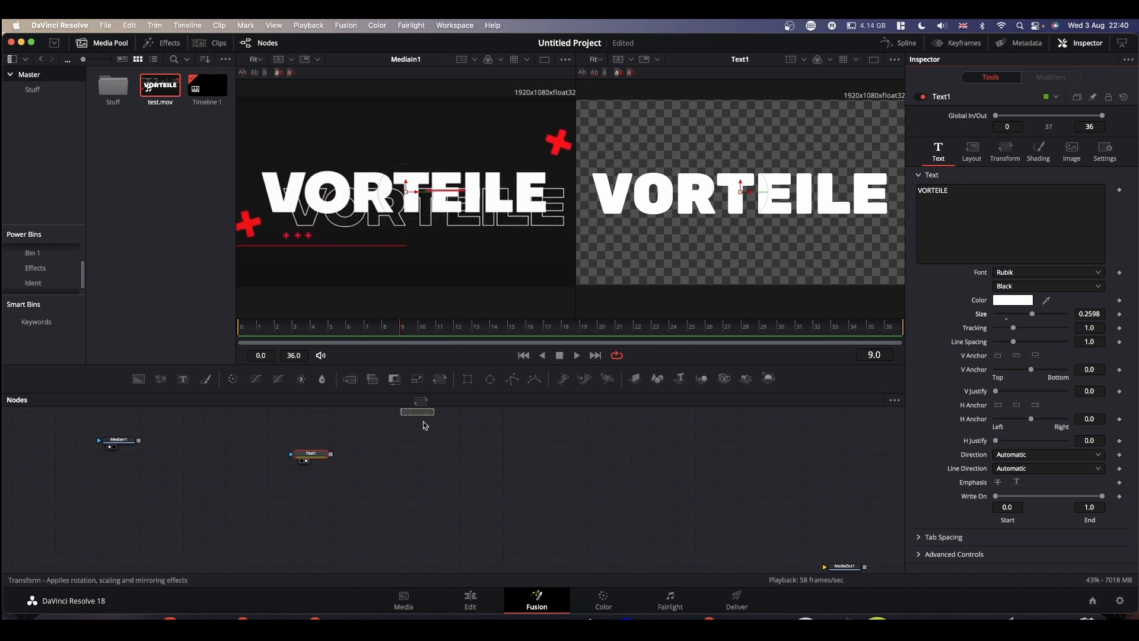
Step: Add a Transform node fed by Text1, mask it with a Rectangle, and show the Transform in the second viewer
{"action": "left_click_drag", "start_coordinate": [440, 383], "coordinate": [397, 496]}
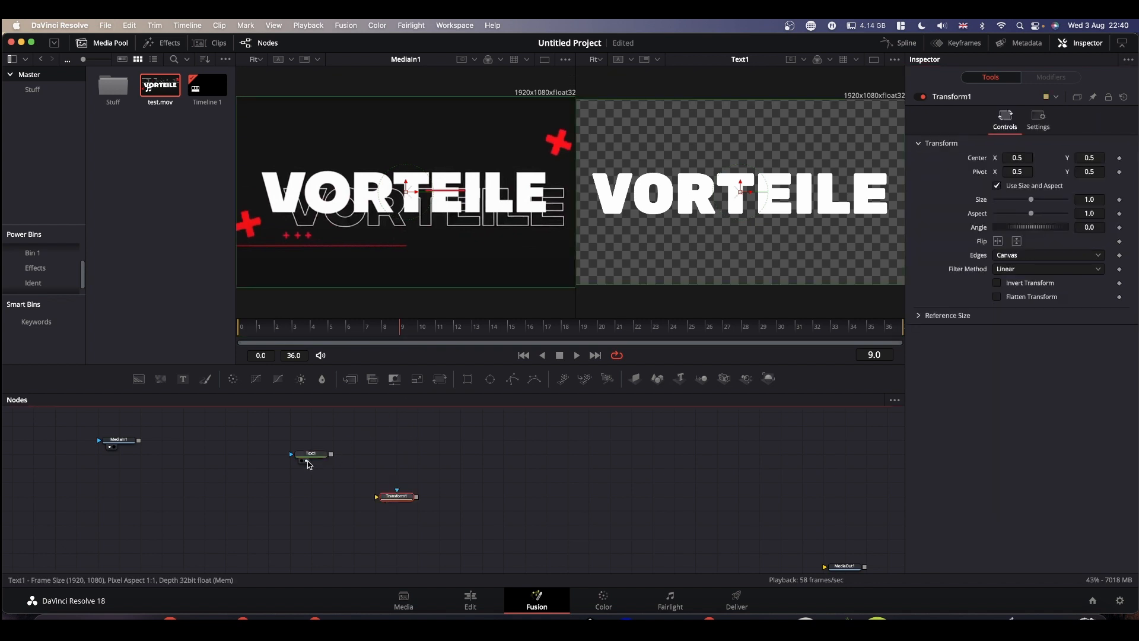
{"action": "left_click_drag", "start_coordinate": [331, 457], "coordinate": [380, 496]}
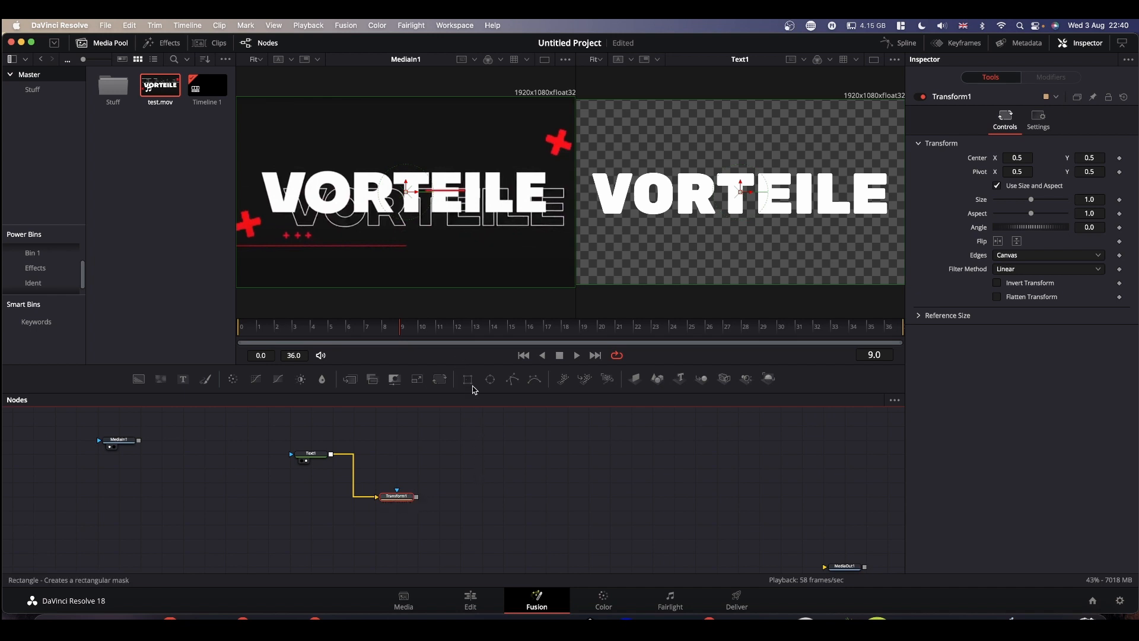
{"action": "left_click_drag", "start_coordinate": [474, 389], "coordinate": [397, 491]}
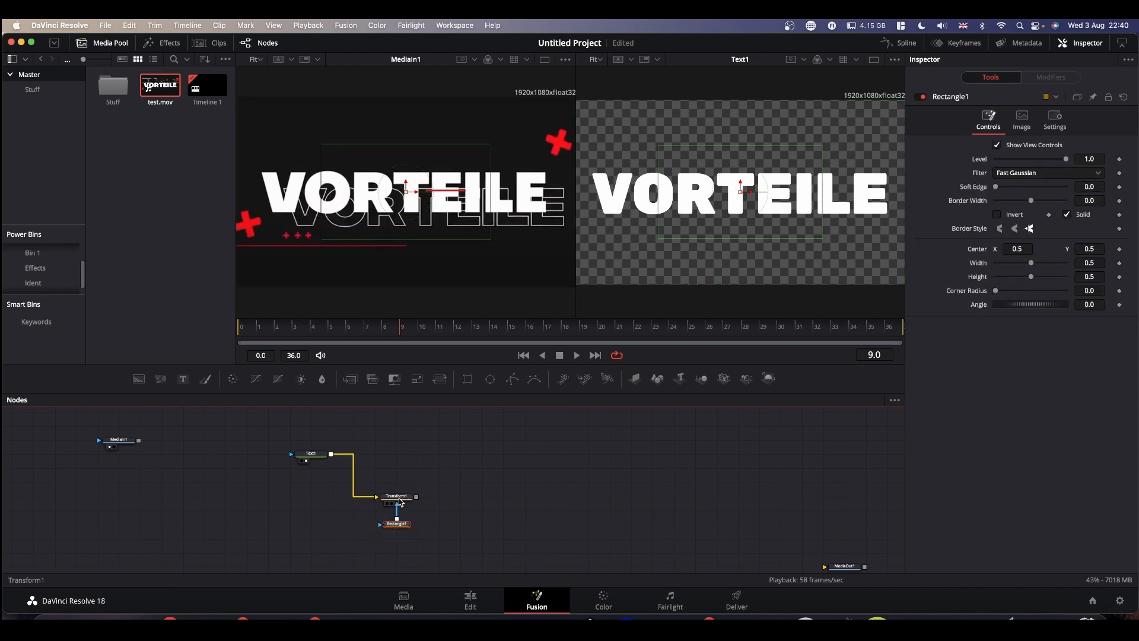
{"action": "left_click", "coordinate": [392, 503]}
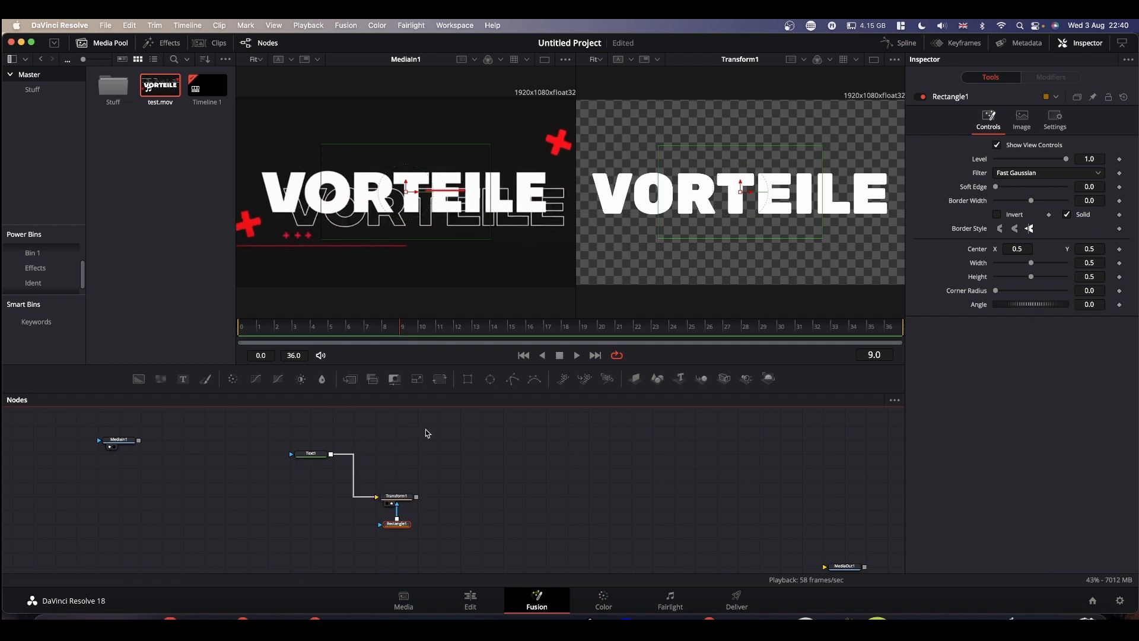
{"action": "left_click", "coordinate": [401, 501]}
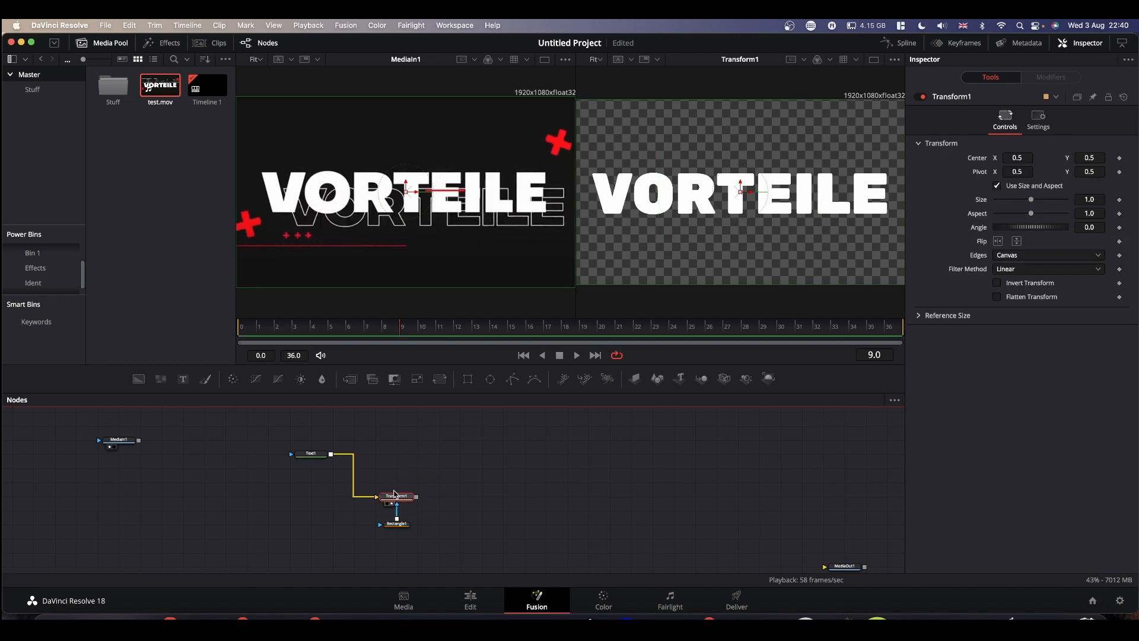
Step: Set the Rectangle1 mask's width to 1.0 and its Center Y to 0.25 to cover the lower half of the frame
{"action": "left_click", "coordinate": [394, 524]}
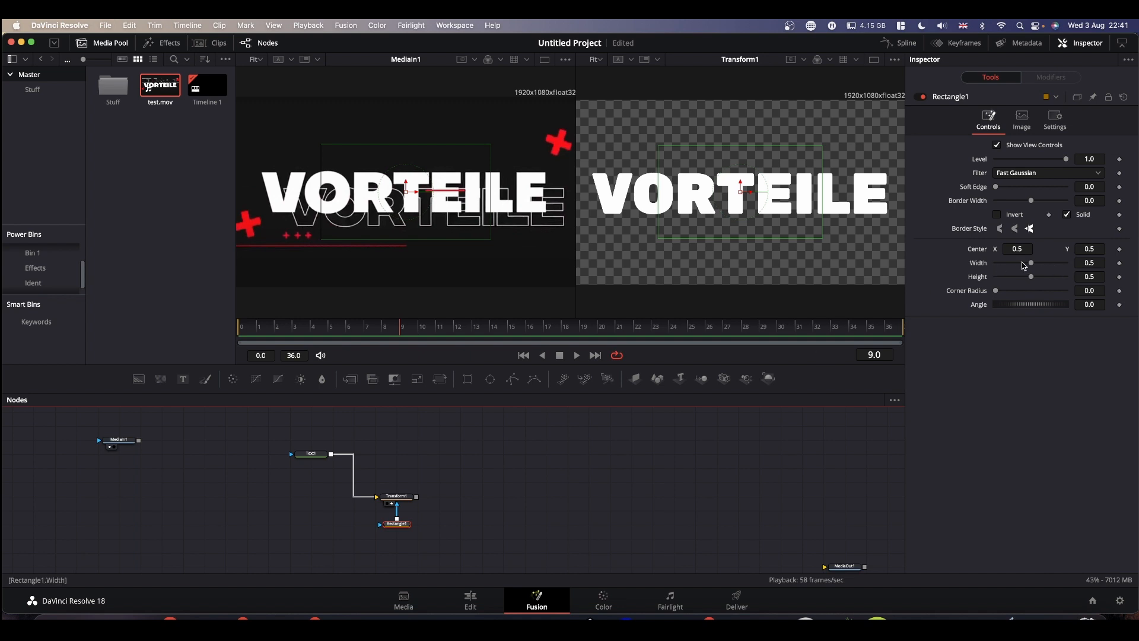
{"action": "left_click_drag", "start_coordinate": [1031, 263], "coordinate": [1129, 267]}
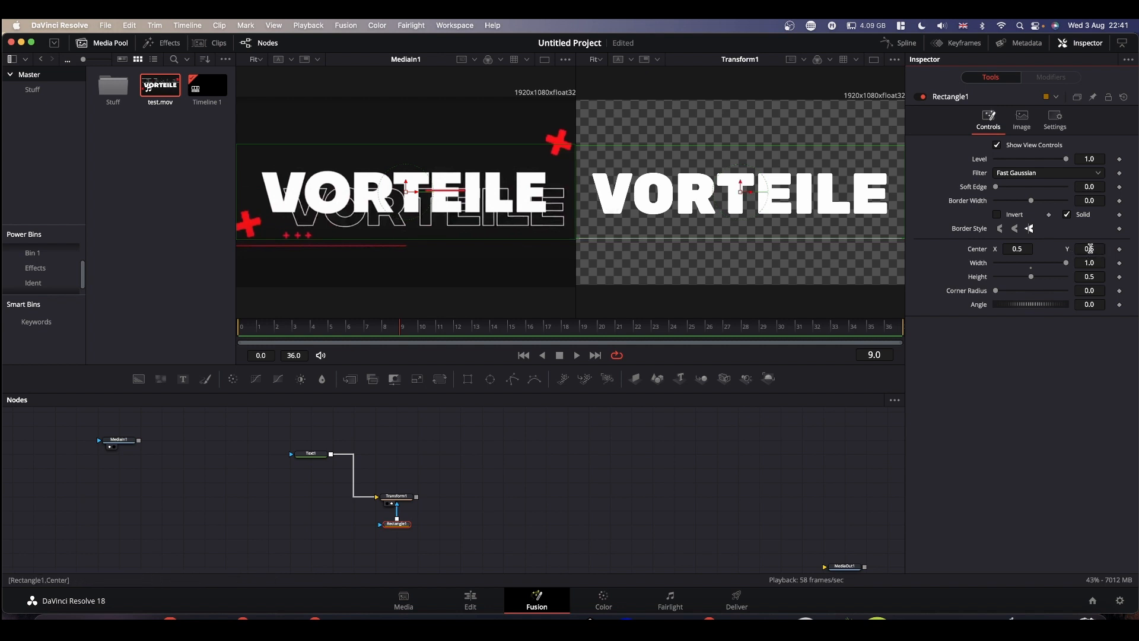
{"action": "left_click", "coordinate": [1090, 248]}
{"action": "type", "text": "2"}
{"action": "key", "text": "Return"}
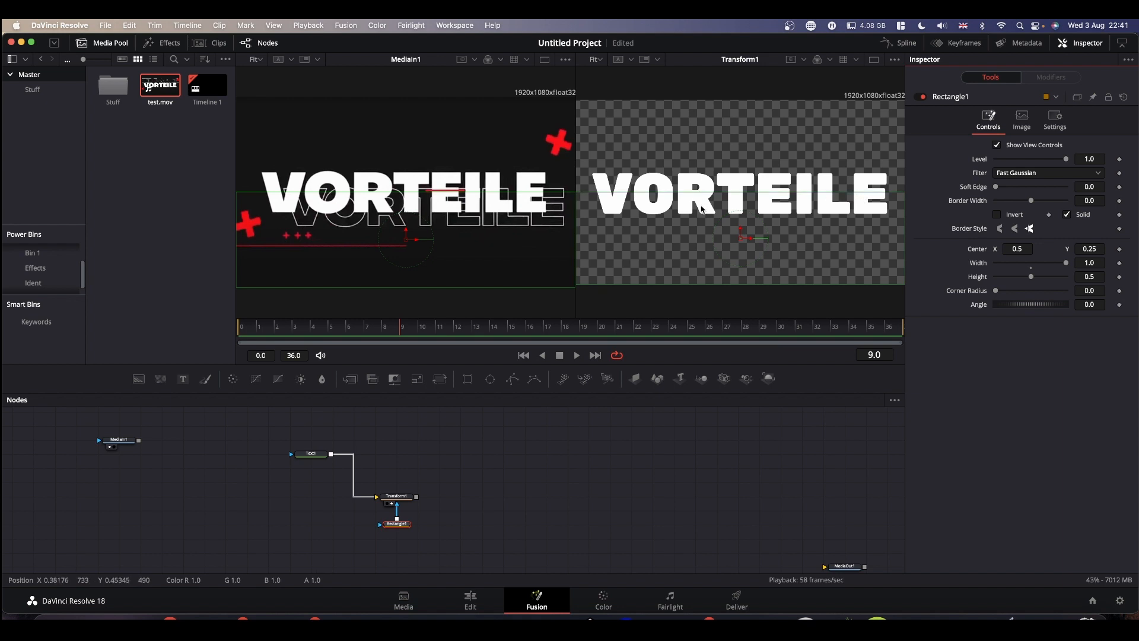
Step: Try offsetting the title's lower half with a Transform1 Center X of 0.494, and reset the center with the playhead at frame 0
{"action": "left_click", "coordinate": [397, 496]}
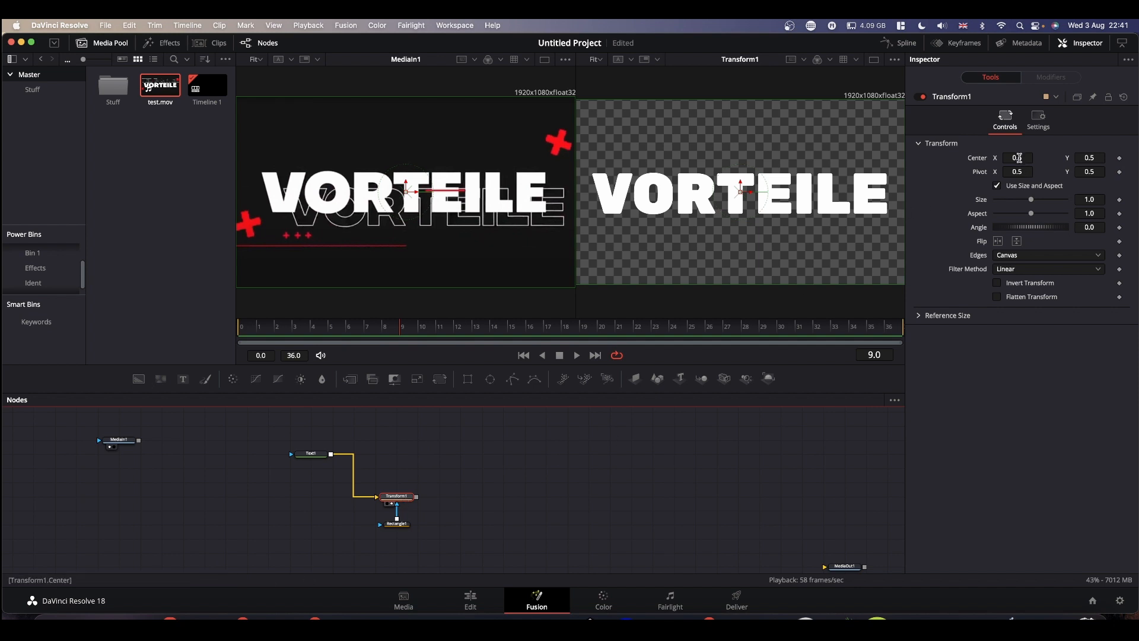
{"action": "mouse_move", "coordinate": [1020, 158]}
{"action": "left_mouse_down"}
{"action": "mouse_move", "coordinate": [1006, 158]}
{"action": "mouse_move", "coordinate": [1020, 158]}
{"action": "left_mouse_up"}
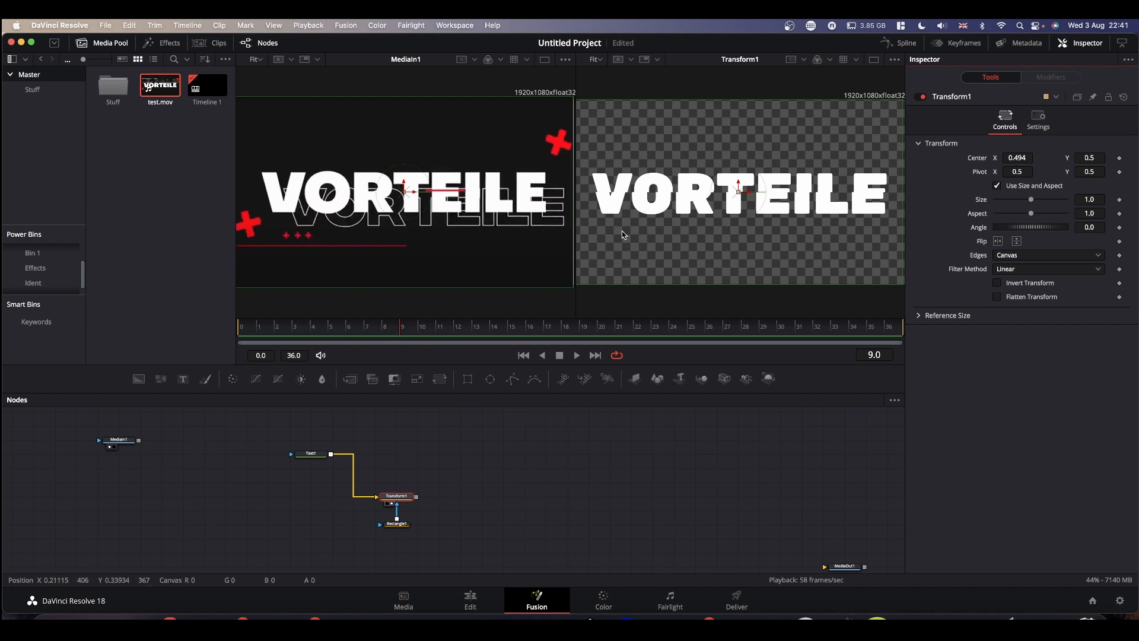
{"action": "left_click_drag", "start_coordinate": [402, 331], "coordinate": [239, 342]}
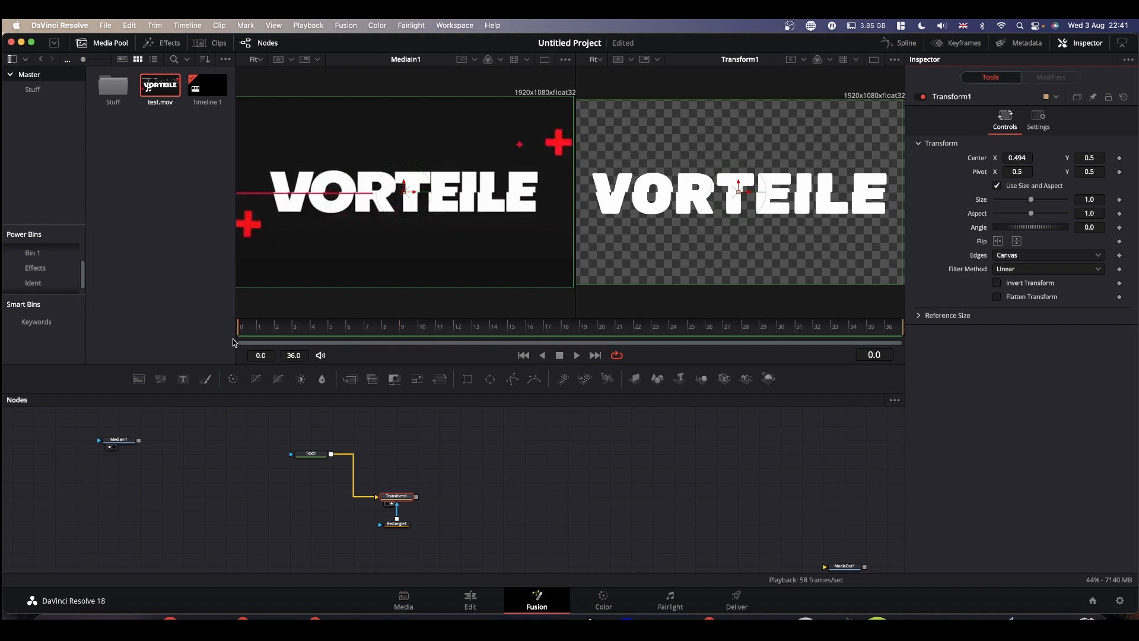
{"action": "key", "text": "Right"}
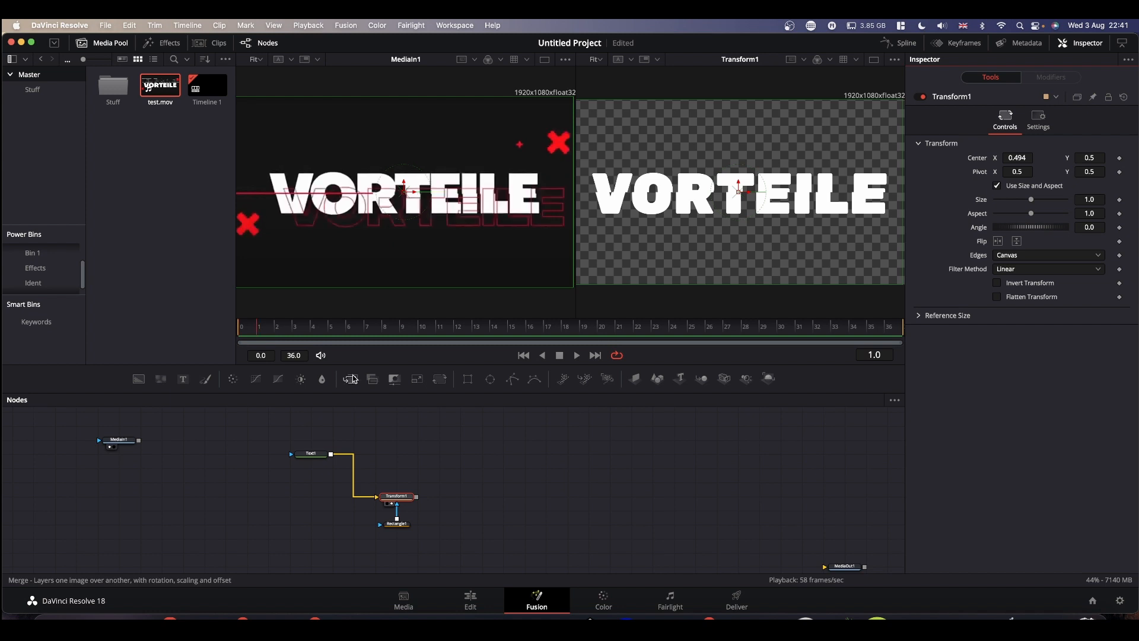
{"action": "key", "text": "Left"}
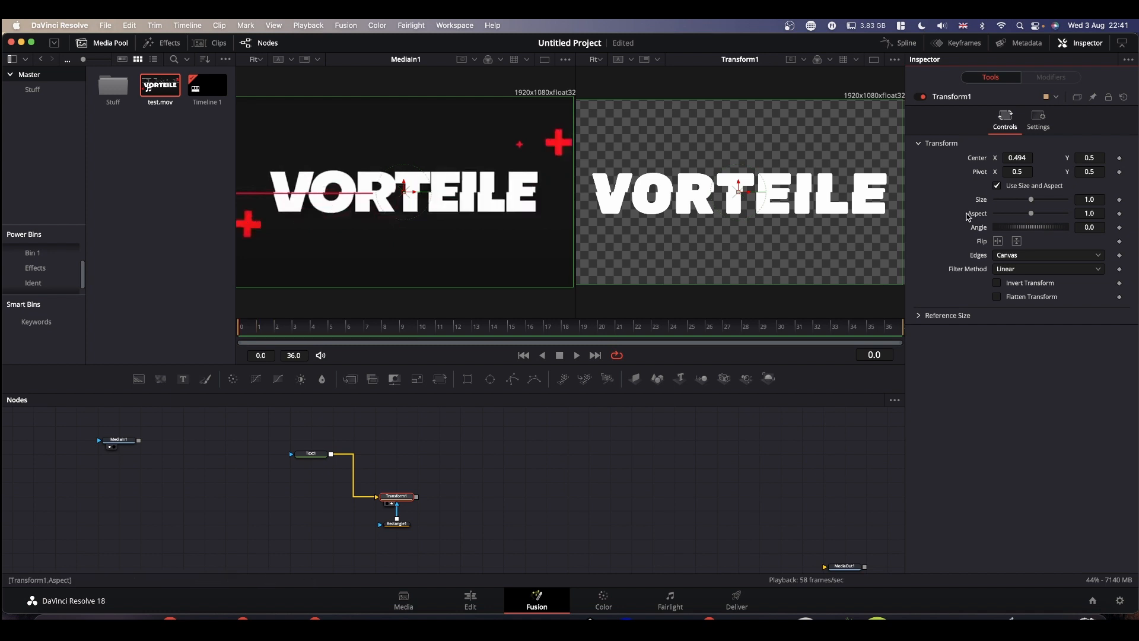
{"action": "double_click", "coordinate": [980, 160]}
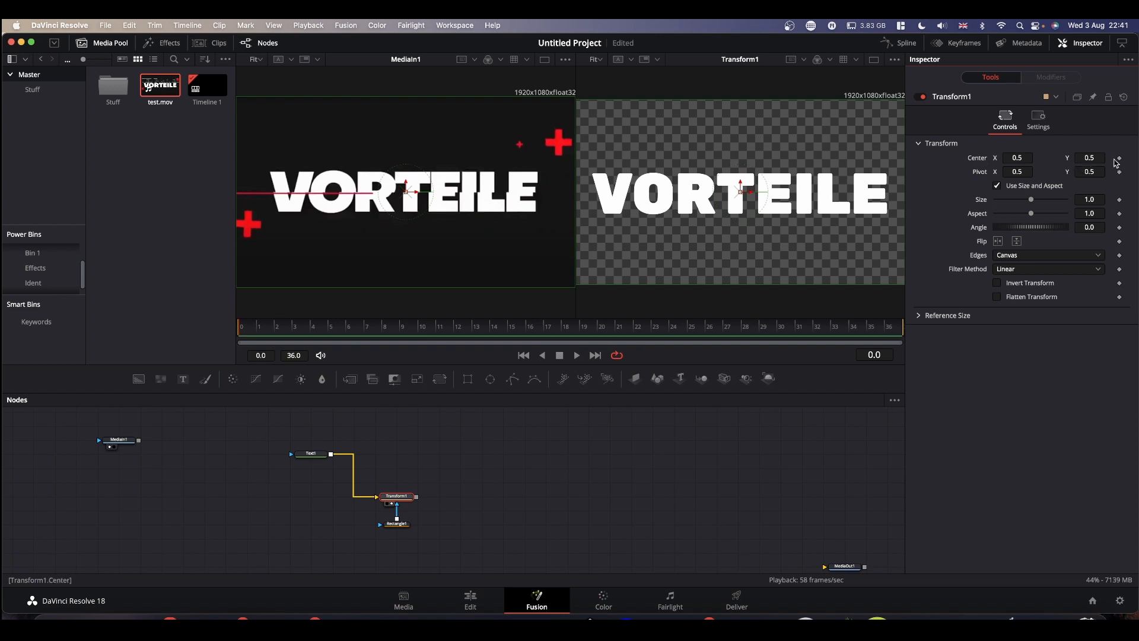
Step: Keyframe Transform1's Center X at 0.5 on frame 0, 0.507 by frame 2 and 0.5 on frame 3
{"action": "left_click", "coordinate": [1119, 159]}
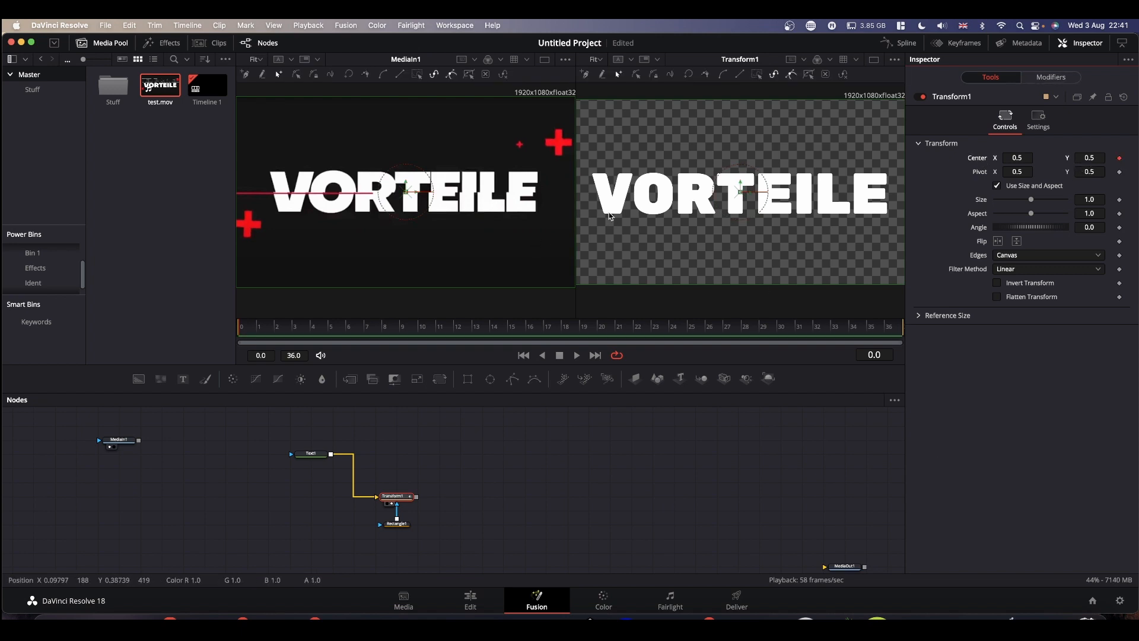
{"action": "key", "text": "Right"}
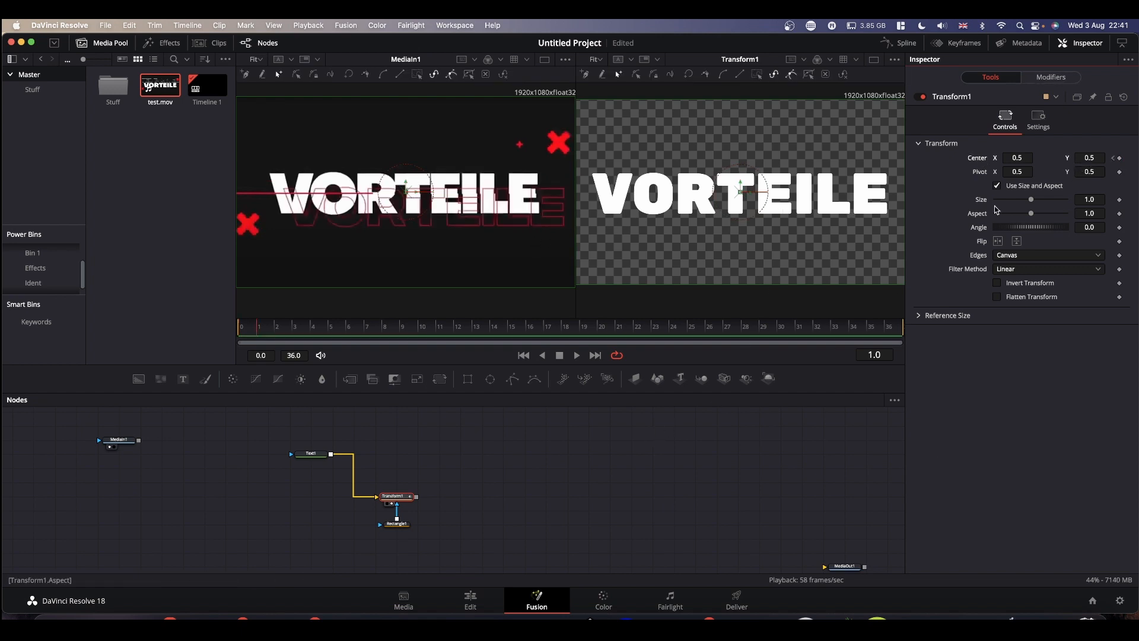
{"action": "left_click_drag", "start_coordinate": [1018, 159], "coordinate": [1022, 158]}
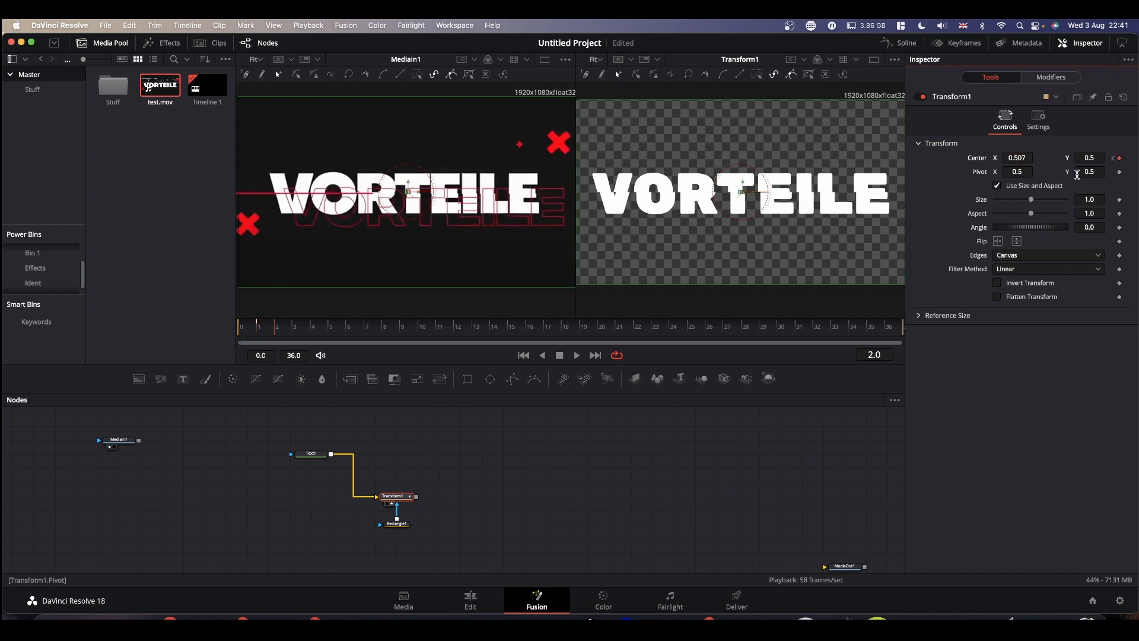
{"action": "key", "text": "Right"}
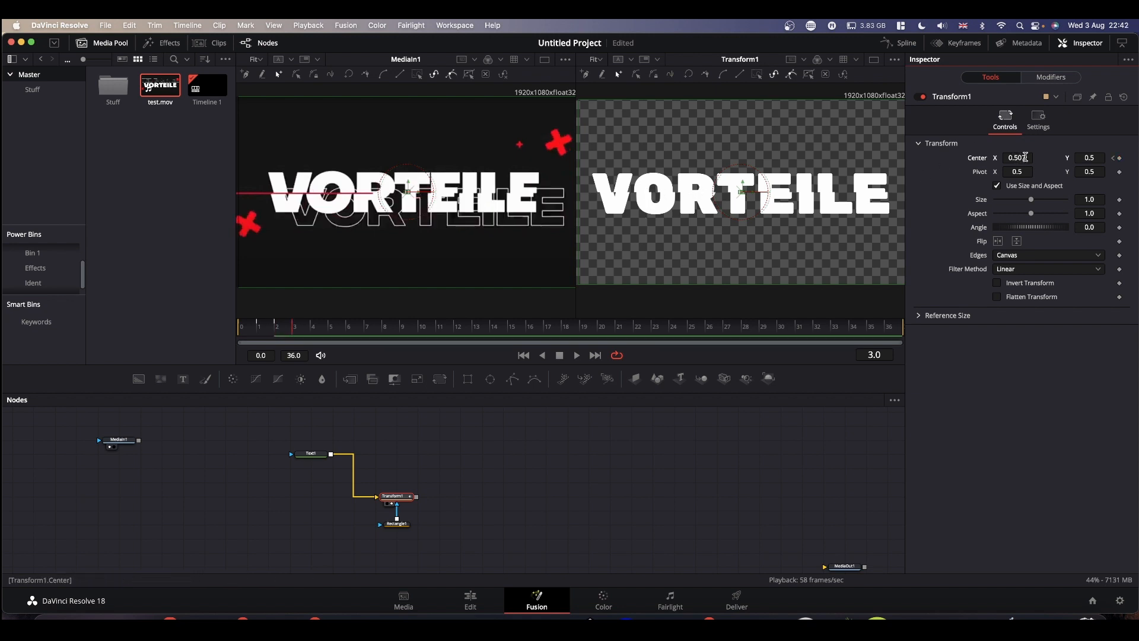
{"action": "left_click", "coordinate": [1025, 158]}
{"action": "key", "text": "Tab"}
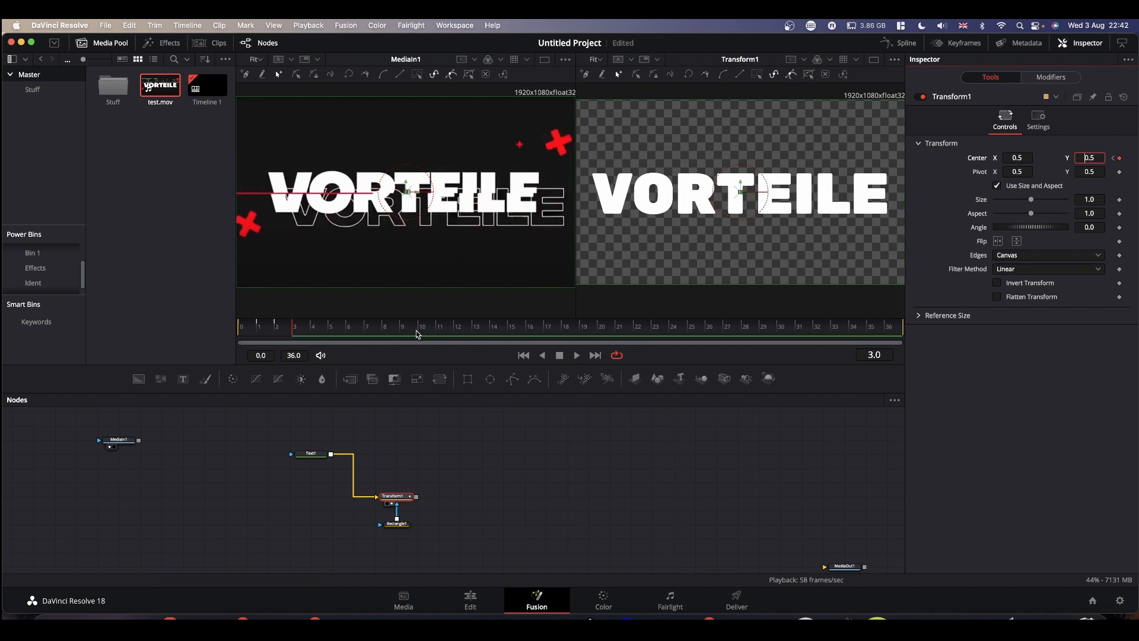
Step: Step back and forth through frames 0 to 14 to compare the keyframed title shift with the reference glitch
{"action": "left_click", "coordinate": [465, 440]}
{"action": "key", "text": "Left"}
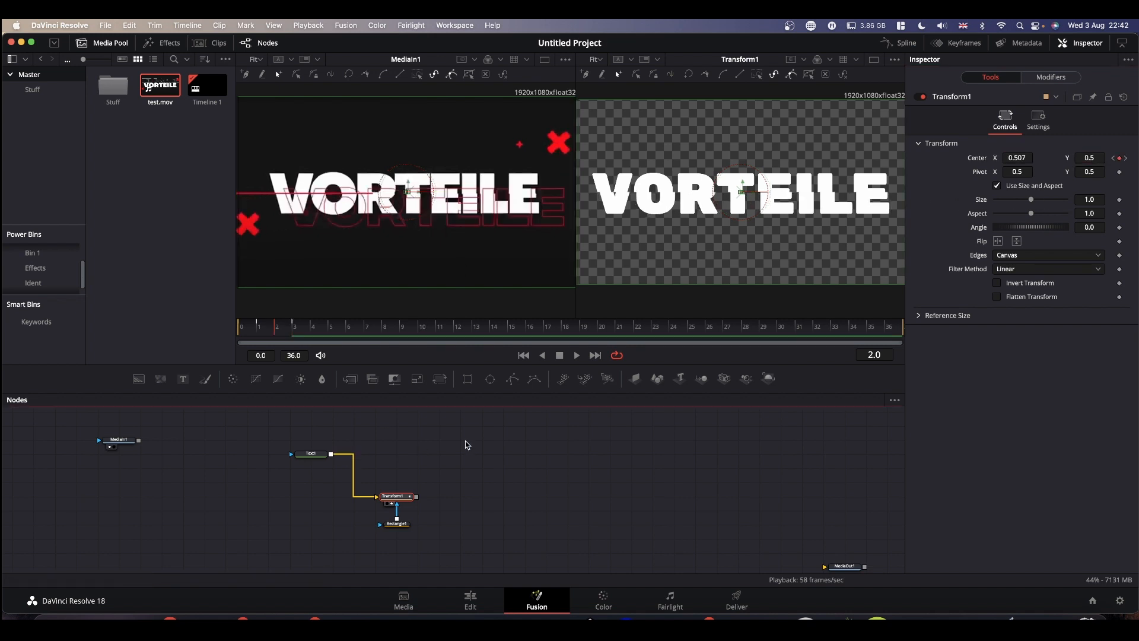
{"action": "key", "text": "Left"}
{"action": "key", "text": "Left"}
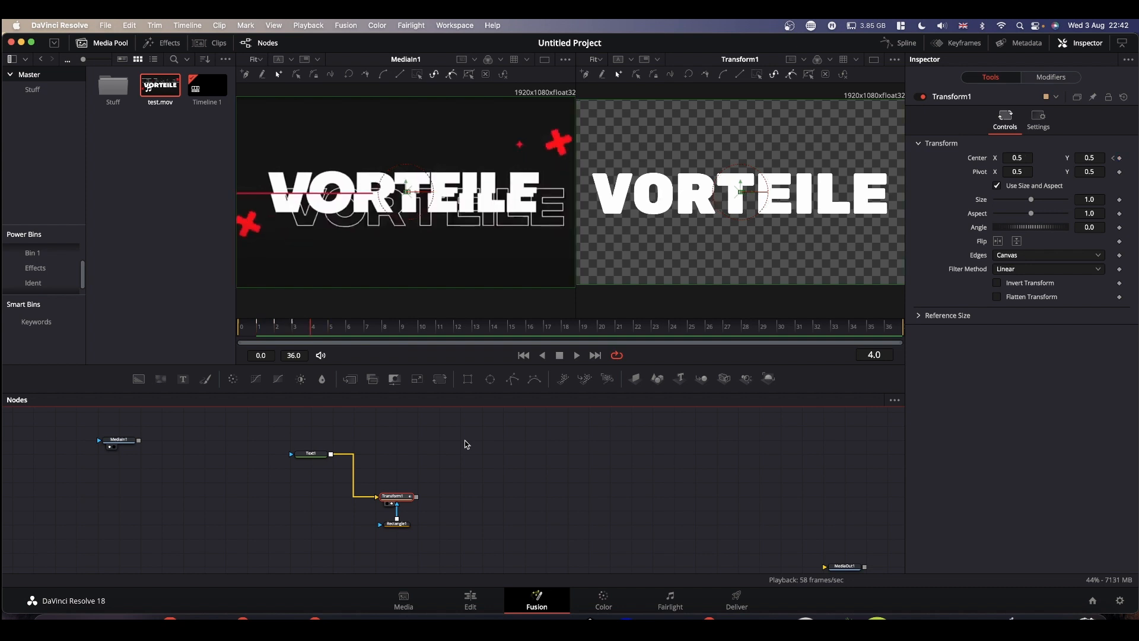
{"action": "key", "text": "Right"}
{"action": "key", "text": "Right"}
{"action": "key", "text": "Right"}
{"action": "key", "text": "Right"}
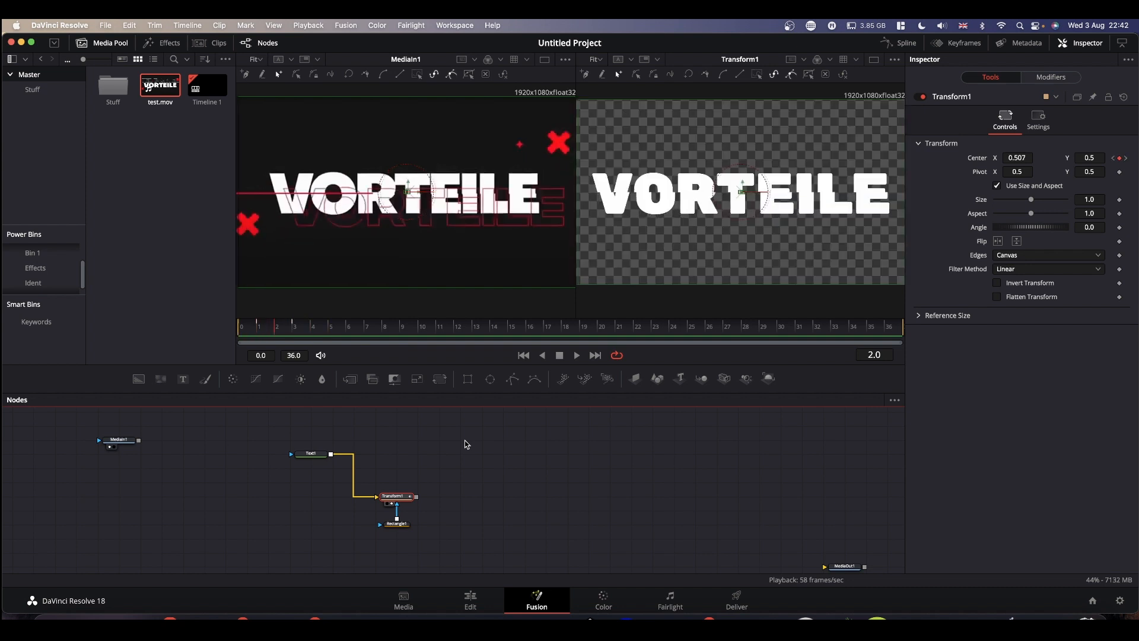
{"action": "key", "text": "Left"}
{"action": "key", "text": "Left"}
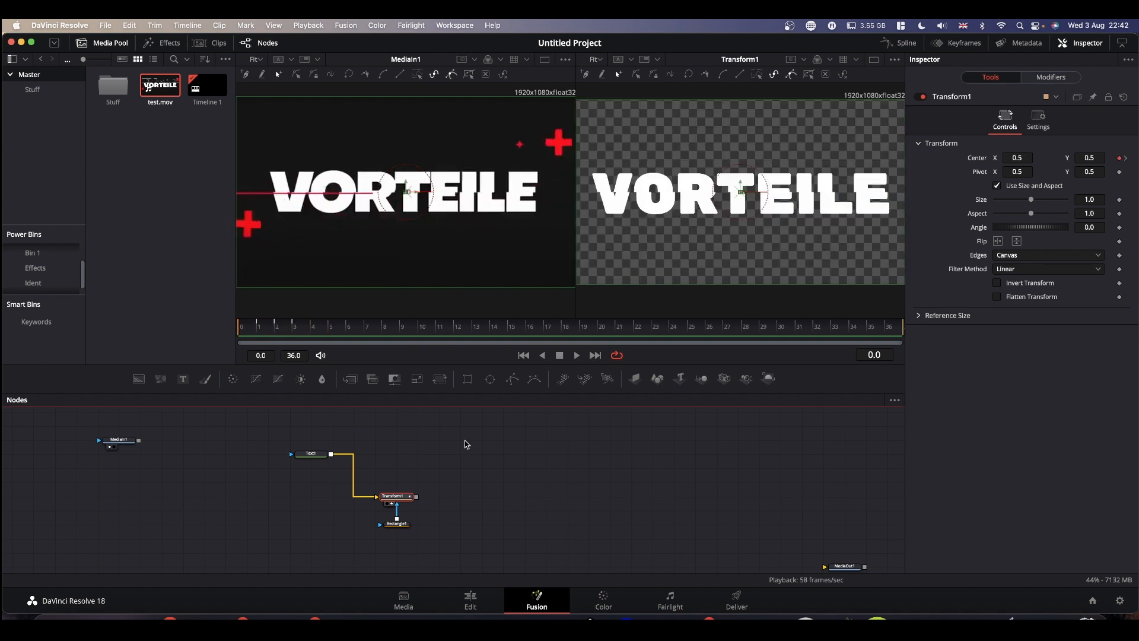
{"action": "key", "text": "Right"}
{"action": "key", "text": "Right"}
{"action": "key", "text": "Right"}
{"action": "key", "text": "Right"}
{"action": "key", "text": "Right"}
{"action": "key", "text": "Right"}
{"action": "key", "text": "Right"}
{"action": "key", "text": "Right"}
{"action": "key", "text": "Right"}
{"action": "key", "text": "Right"}
{"action": "key", "text": "Right"}
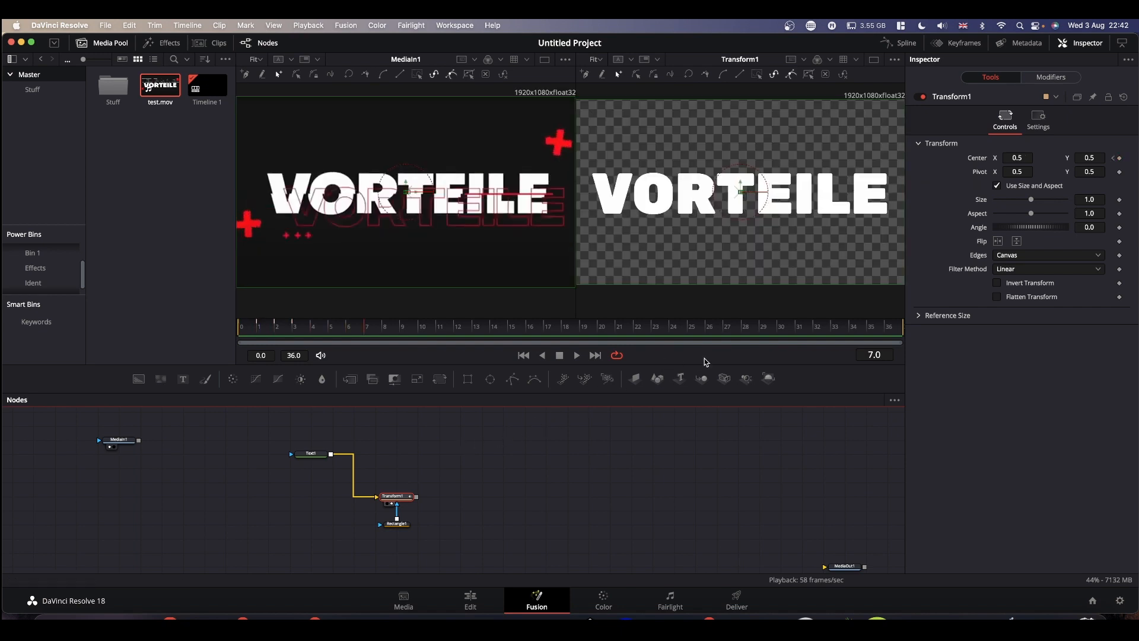
{"action": "key", "text": "Right"}
{"action": "key", "text": "Right"}
{"action": "key", "text": "Right"}
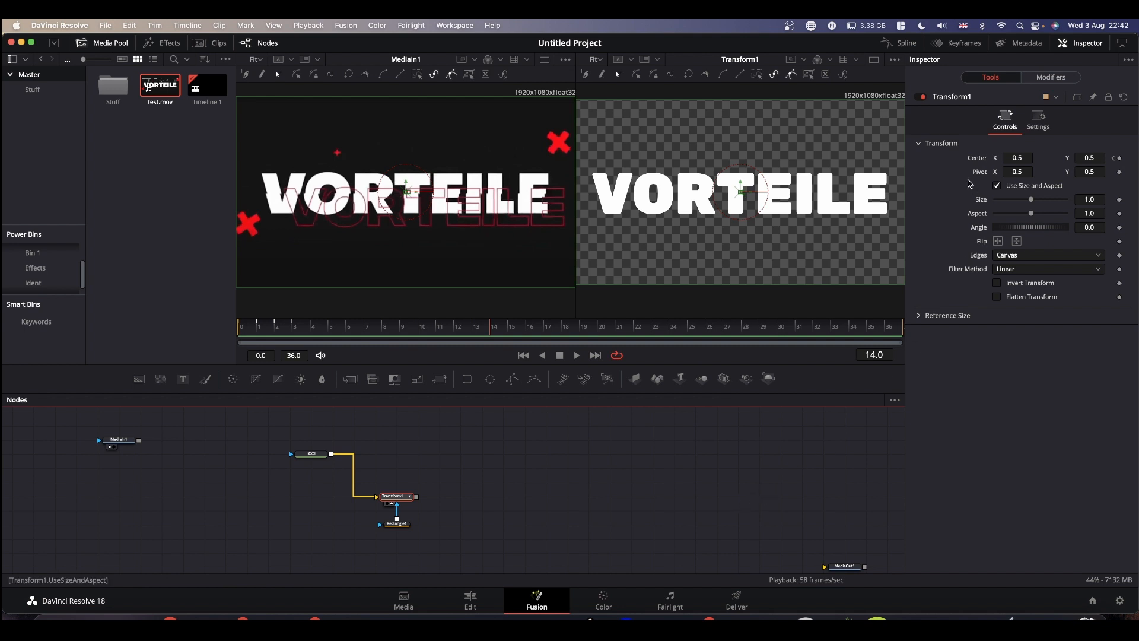
Step: Replace the Center keyframes on Transform1 with an XY Path modifier at frame 0 and show the modifier's controls
{"action": "left_click_drag", "start_coordinate": [491, 330], "coordinate": [232, 328]}
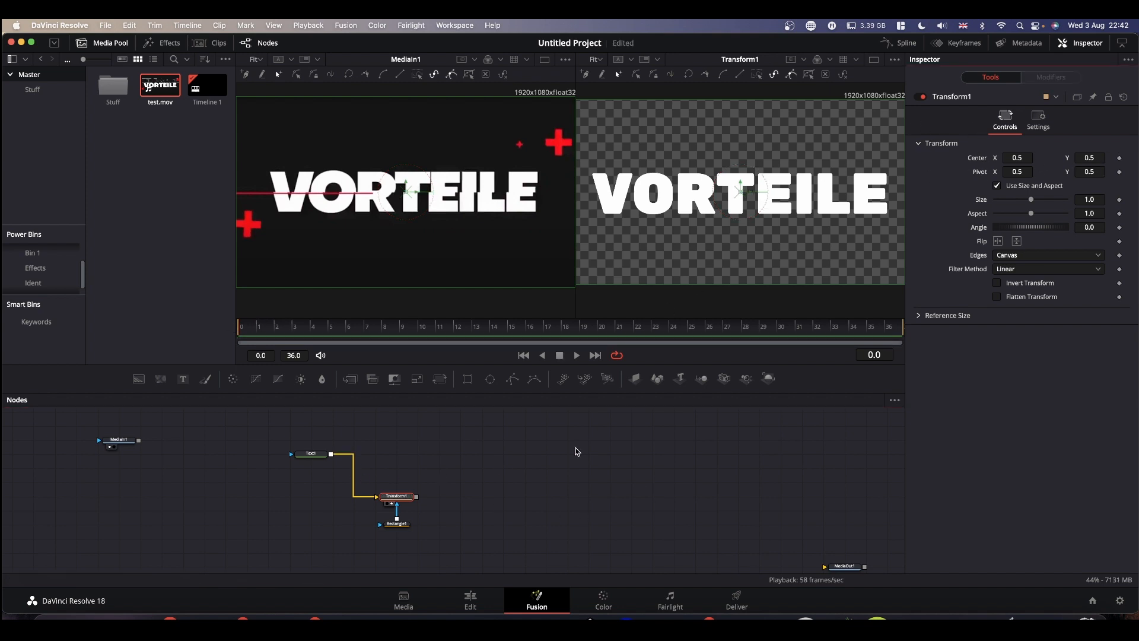
{"action": "right_click", "coordinate": [978, 161]}
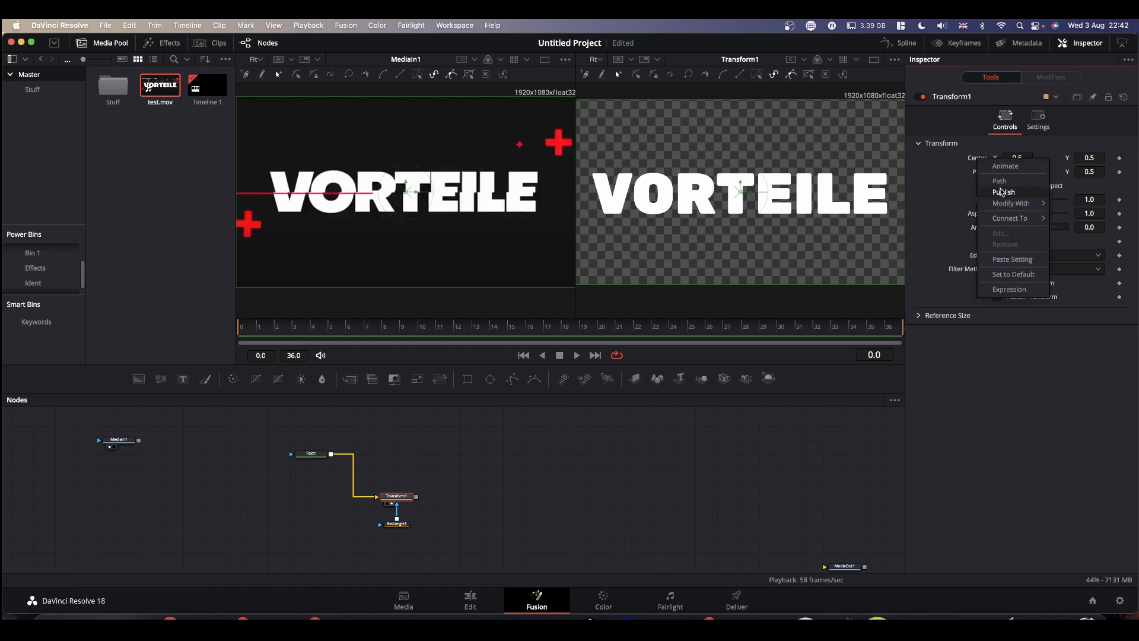
{"action": "mouse_move", "coordinate": [1005, 205]}
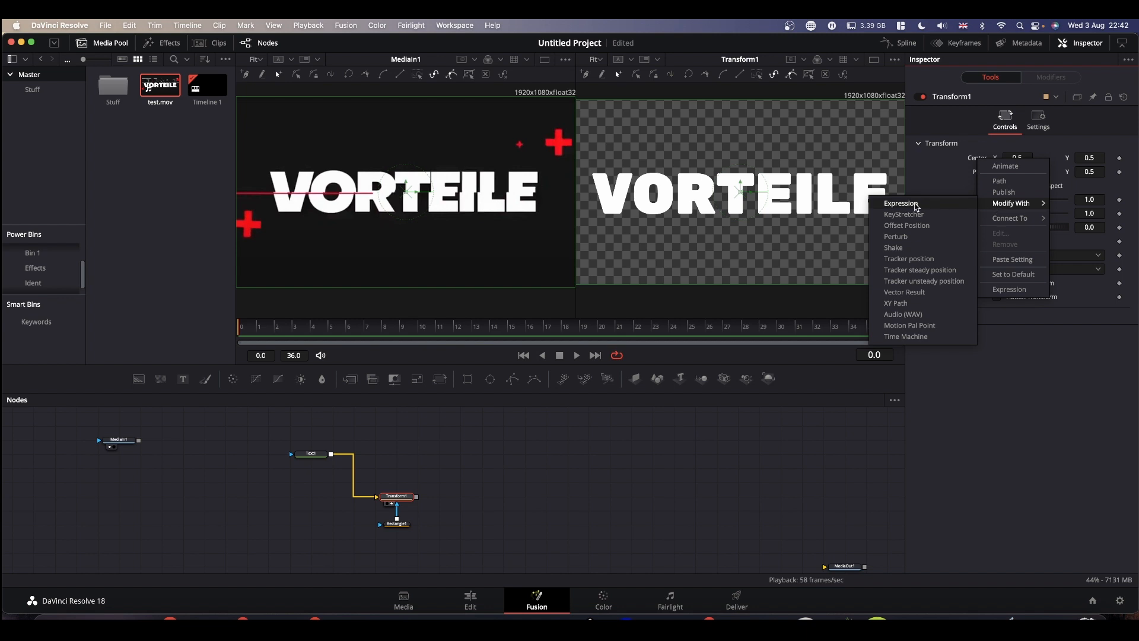
{"action": "left_click", "coordinate": [897, 304]}
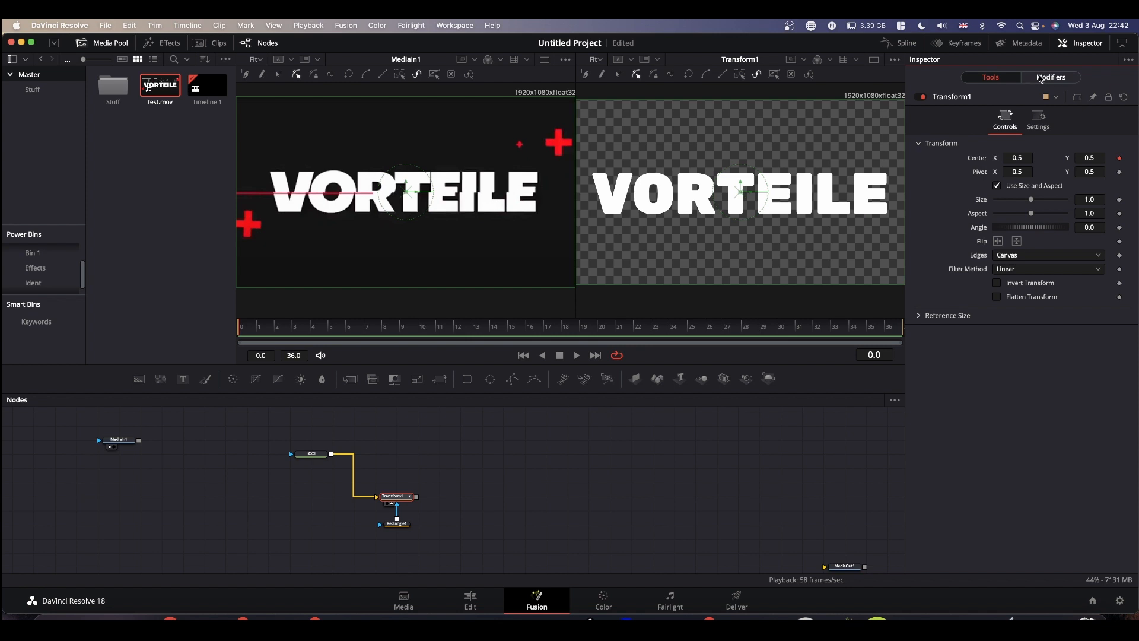
{"action": "left_click", "coordinate": [1057, 79]}
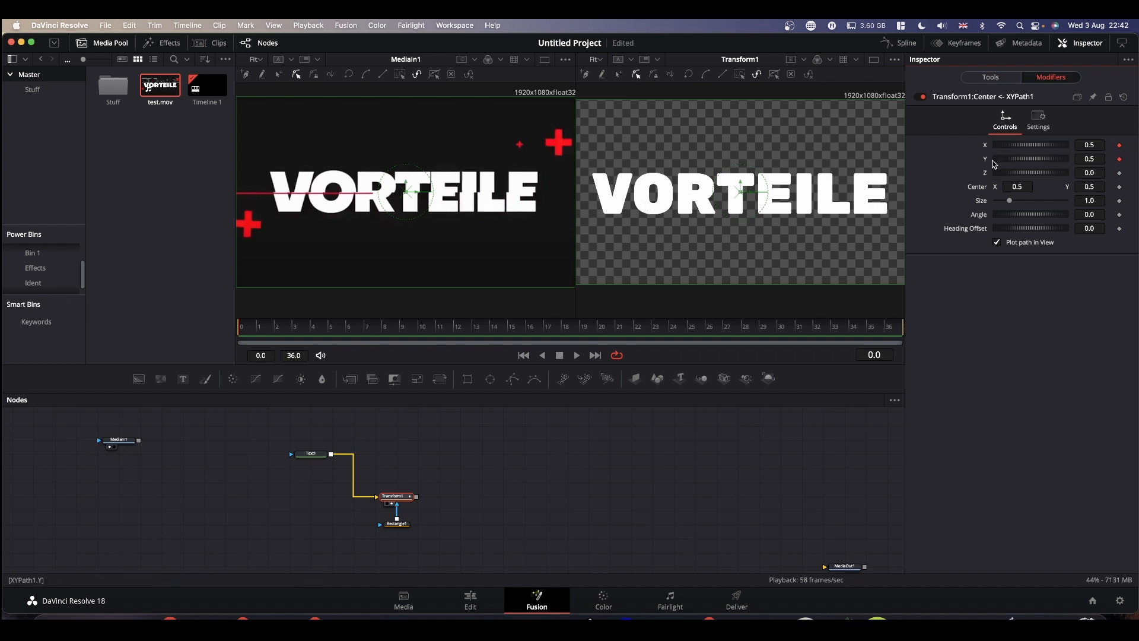
Step: Clear the XY Path's X and Y keyframes, modify X with Shake, and preview the shaking title before returning to frame 0
{"action": "double_click", "coordinate": [985, 161]}
{"action": "double_click", "coordinate": [985, 148]}
{"action": "right_click", "coordinate": [986, 148]}
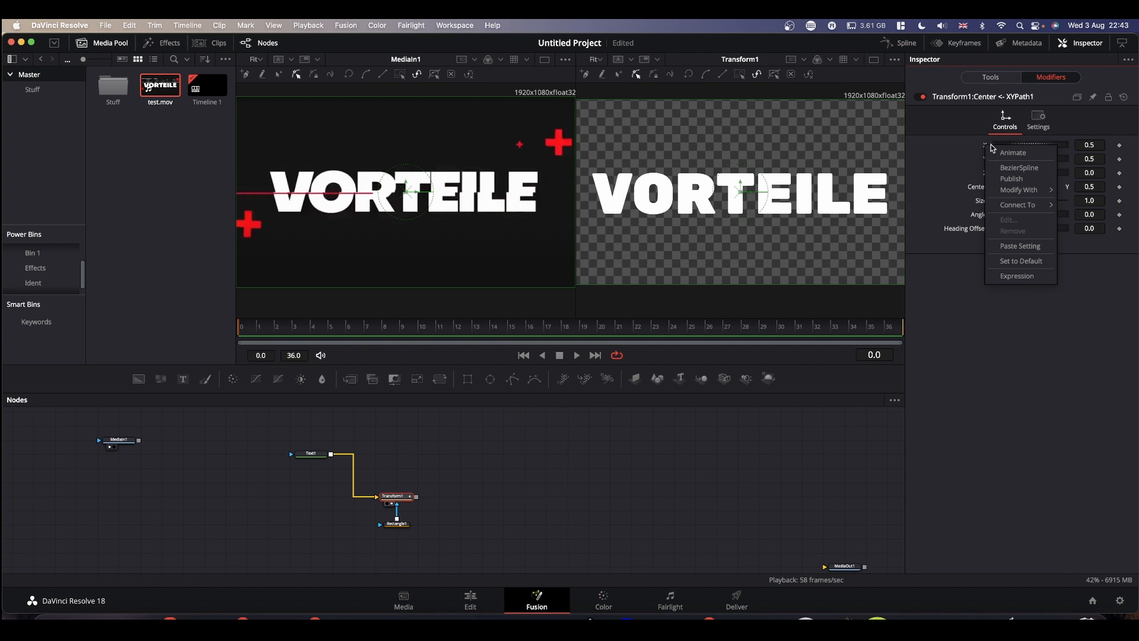
{"action": "mouse_move", "coordinate": [1016, 195]}
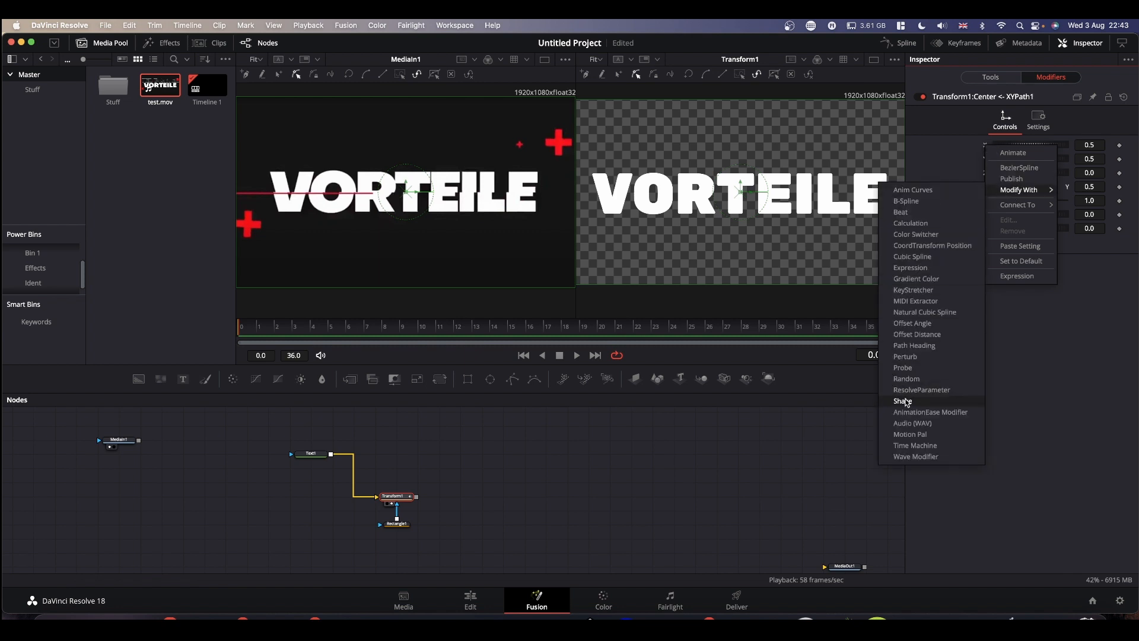
{"action": "left_click", "coordinate": [903, 401]}
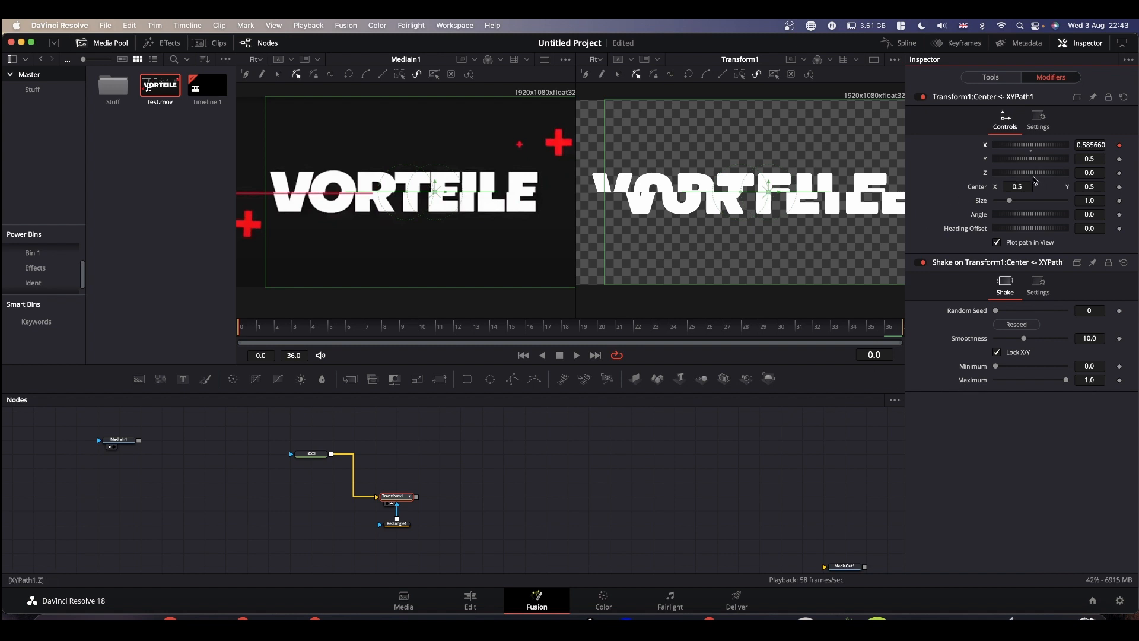
{"action": "key", "text": "space"}
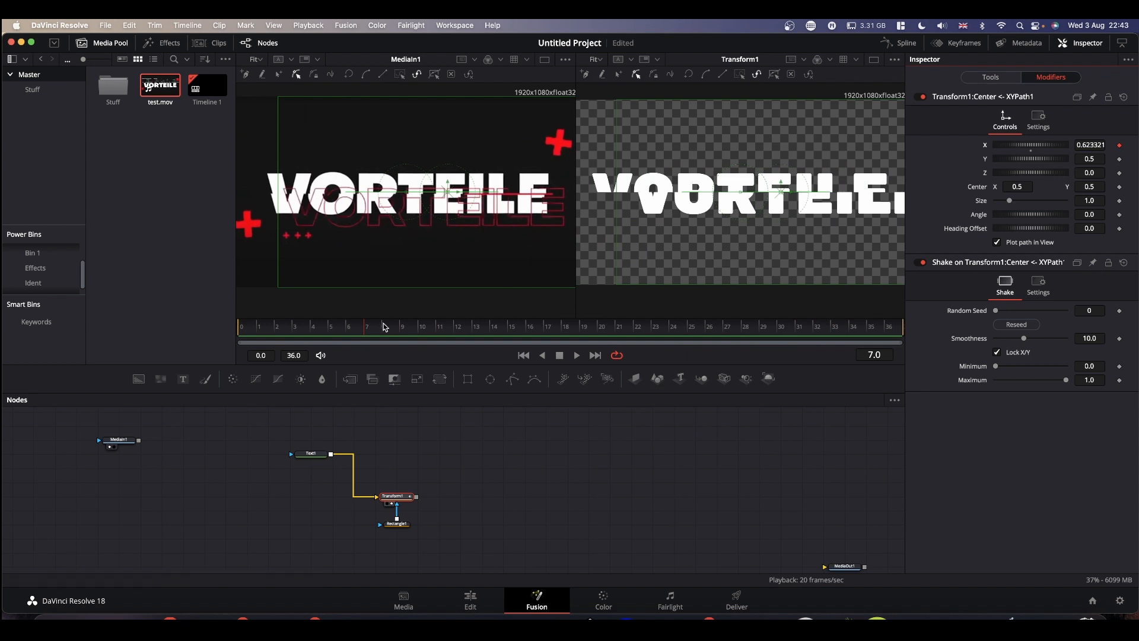
{"action": "left_click_drag", "start_coordinate": [365, 332], "coordinate": [237, 336]}
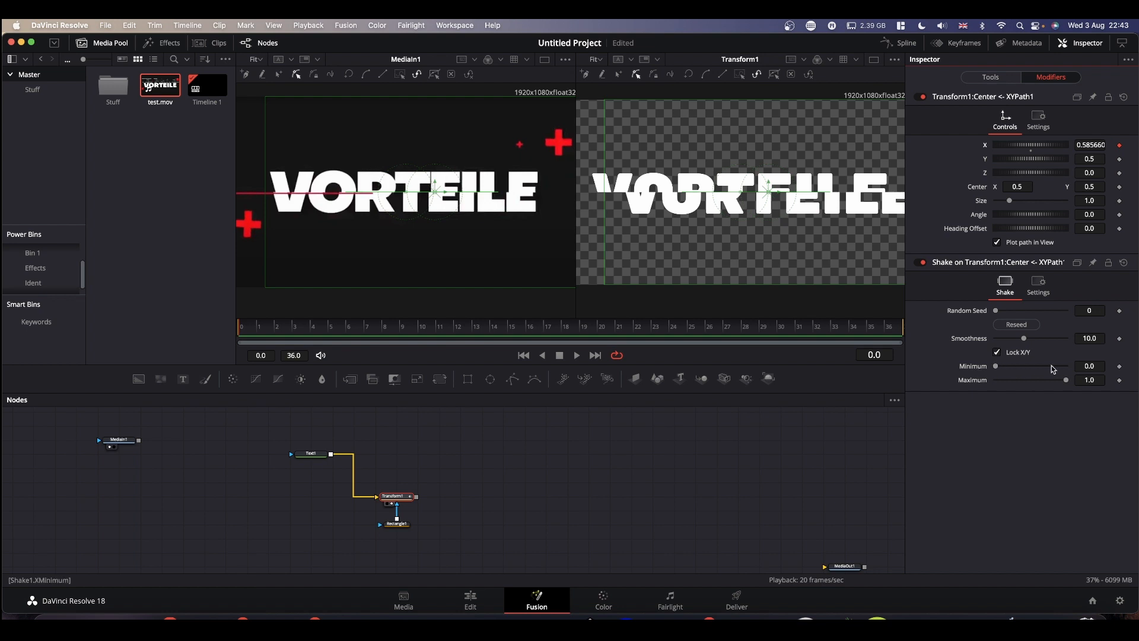
Step: Set the Shake modifier's Minimum to 0.475 and Maximum to 0.525, and play the animation to check the offset
{"action": "left_click", "coordinate": [1098, 365]}
{"action": "key", "text": "Tab"}
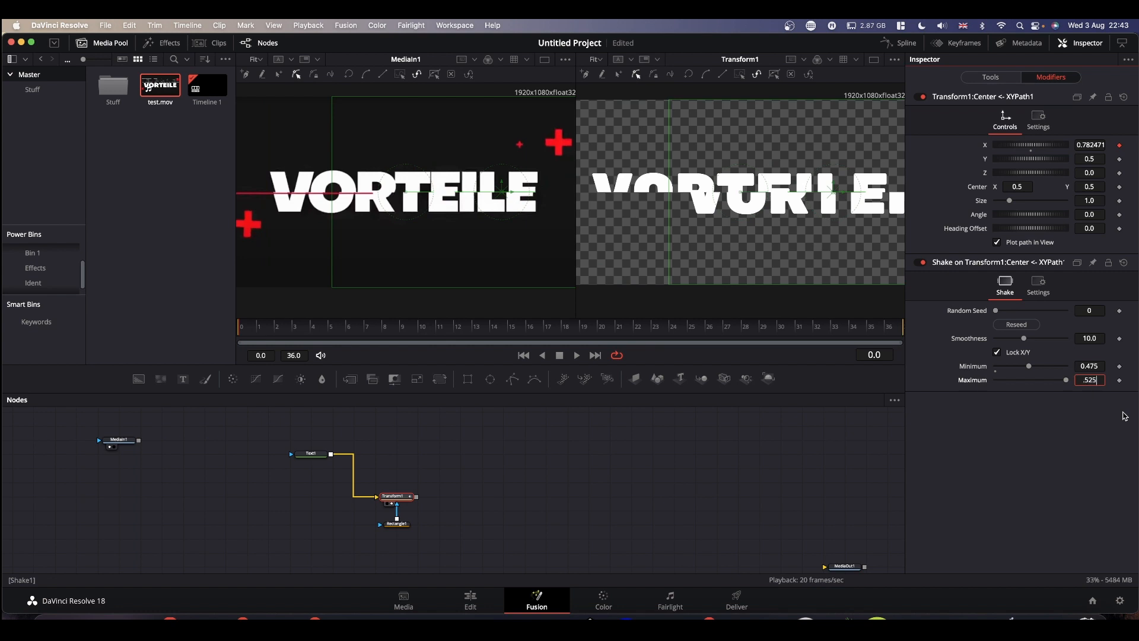
{"action": "left_click", "coordinate": [1027, 472]}
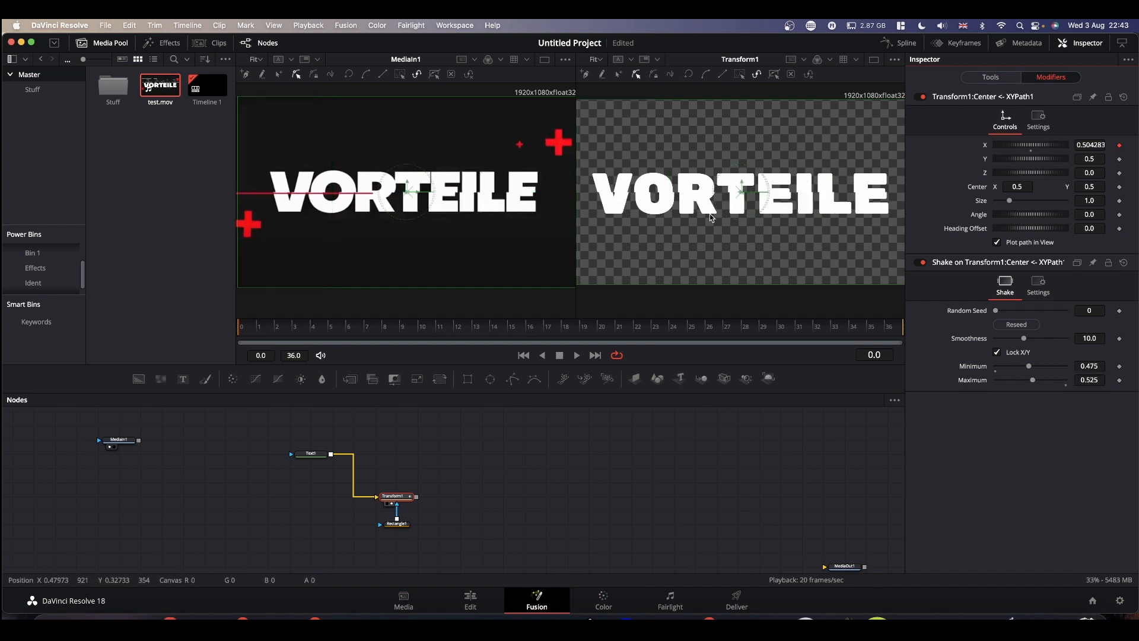
{"action": "key", "text": "space"}
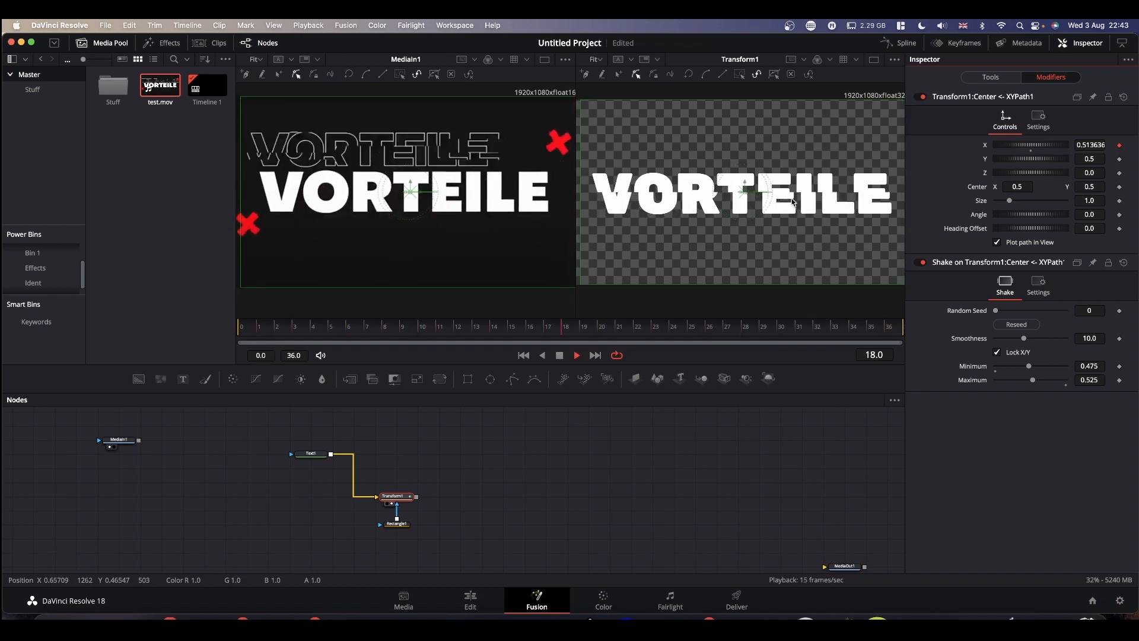
{"action": "key", "text": "space"}
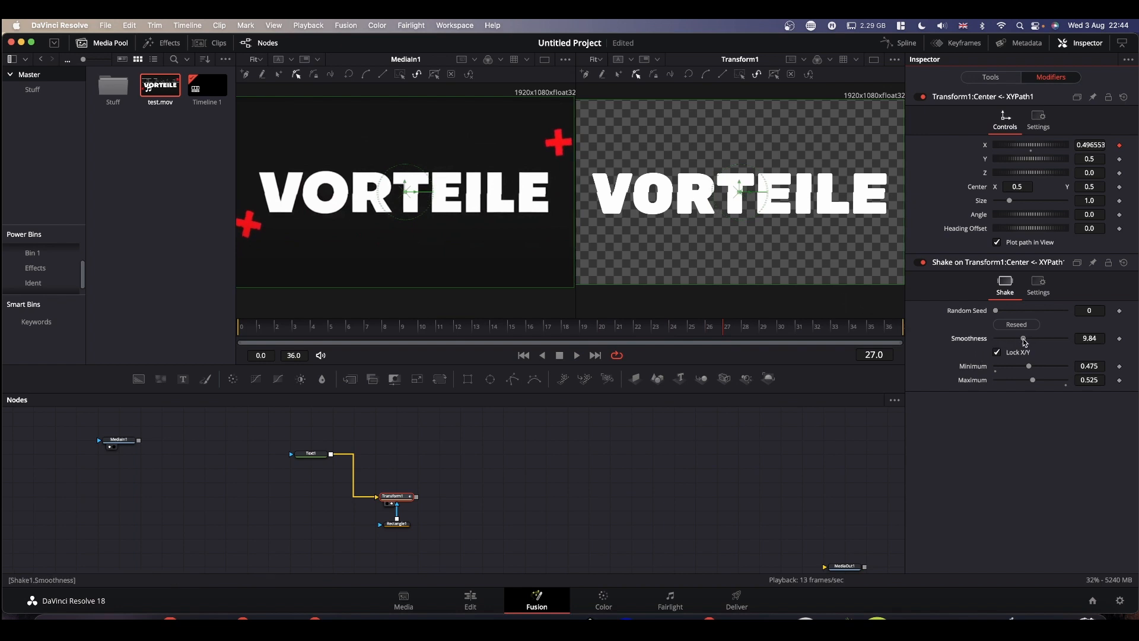
Step: Lower the horizontal Shake's Smoothness to 1.18, previewing the playback, and return to frame 0
{"action": "left_click_drag", "start_coordinate": [1025, 339], "coordinate": [1004, 343]}
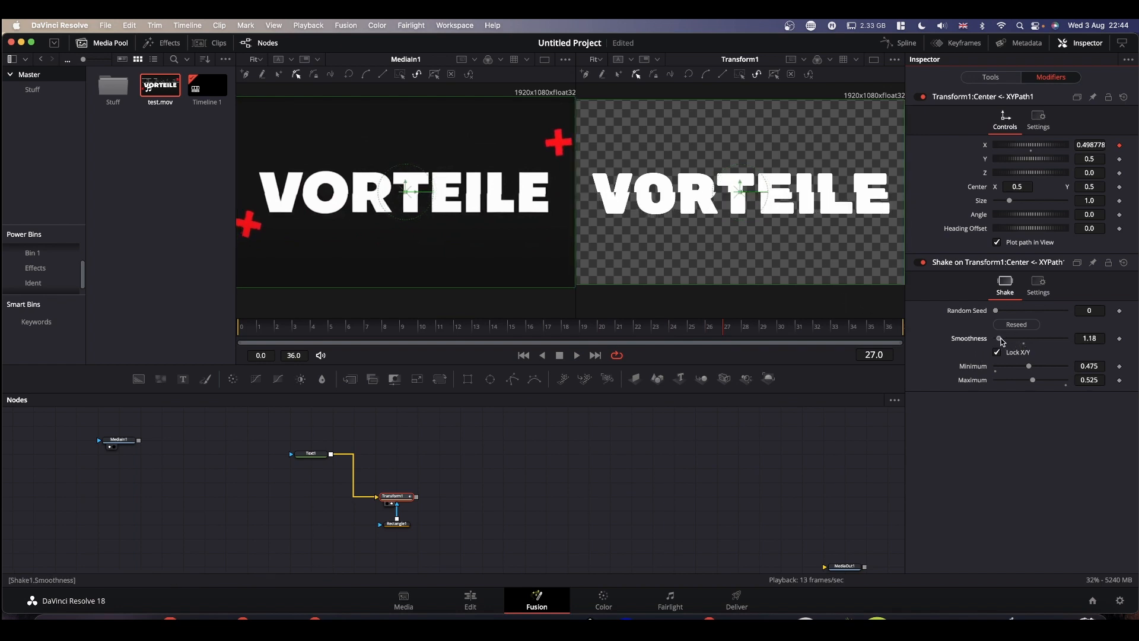
{"action": "key", "text": "space"}
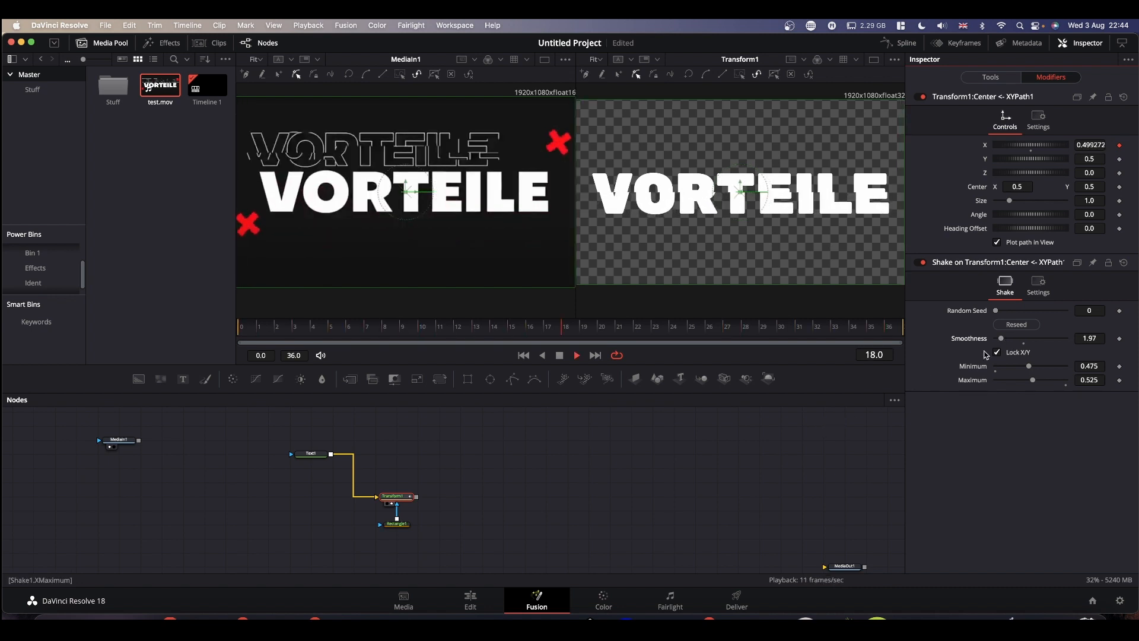
{"action": "key", "text": "space"}
{"action": "left_click_drag", "start_coordinate": [1002, 338], "coordinate": [998, 341]}
{"action": "key", "text": "space"}
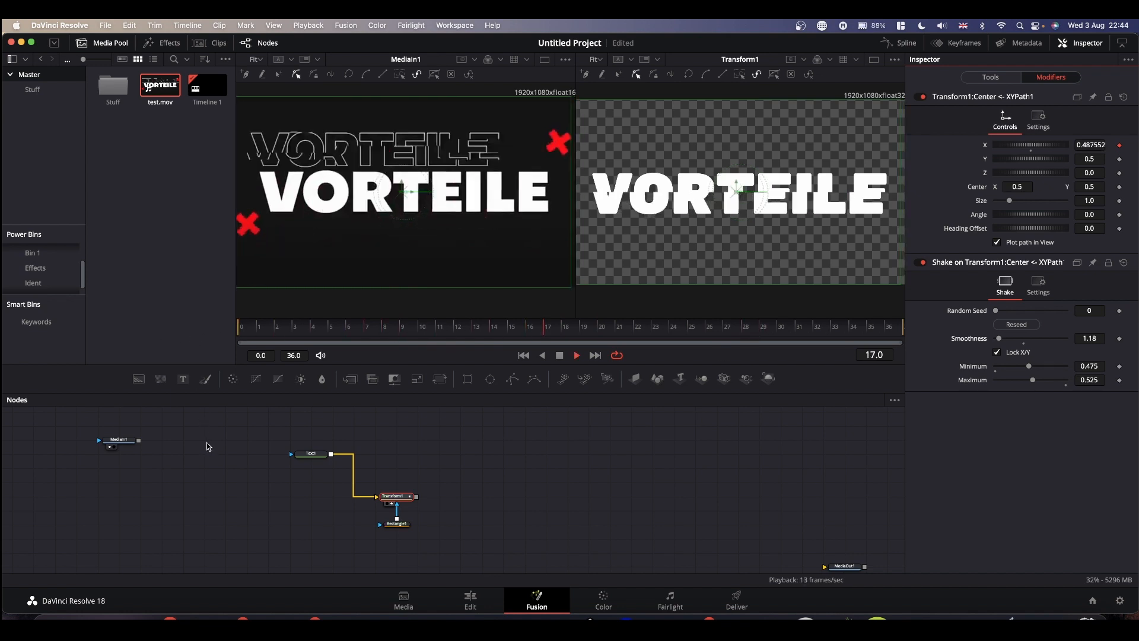
{"action": "key", "text": "space"}
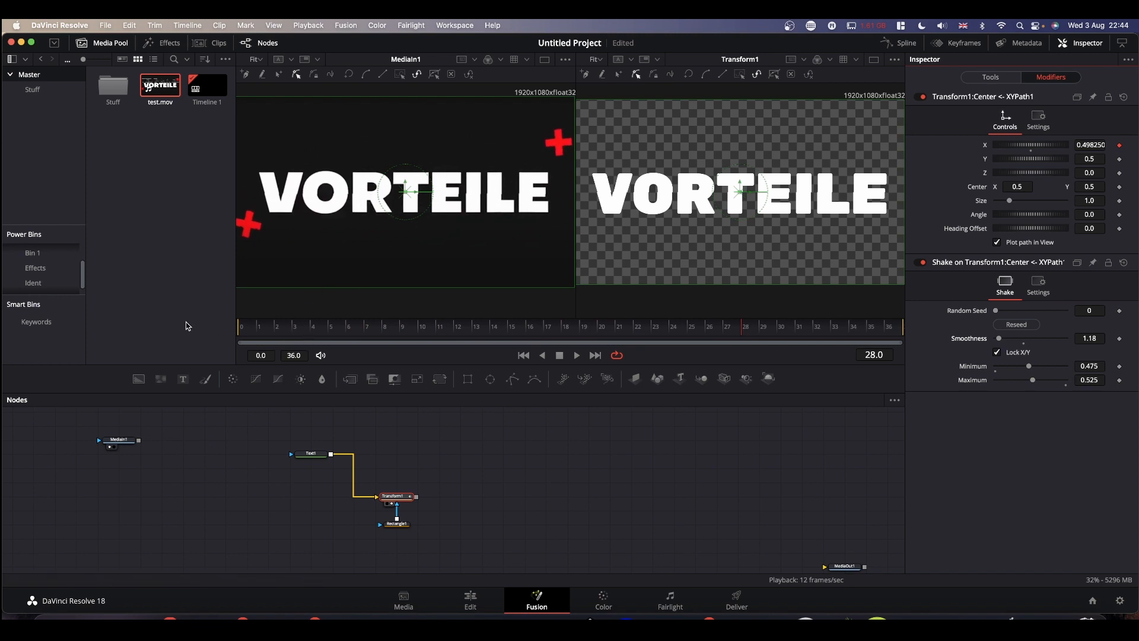
{"action": "mouse_move", "coordinate": [241, 328]}
{"action": "left_mouse_down"}
{"action": "mouse_move", "coordinate": [295, 333]}
{"action": "mouse_move", "coordinate": [240, 333]}
{"action": "left_mouse_up"}
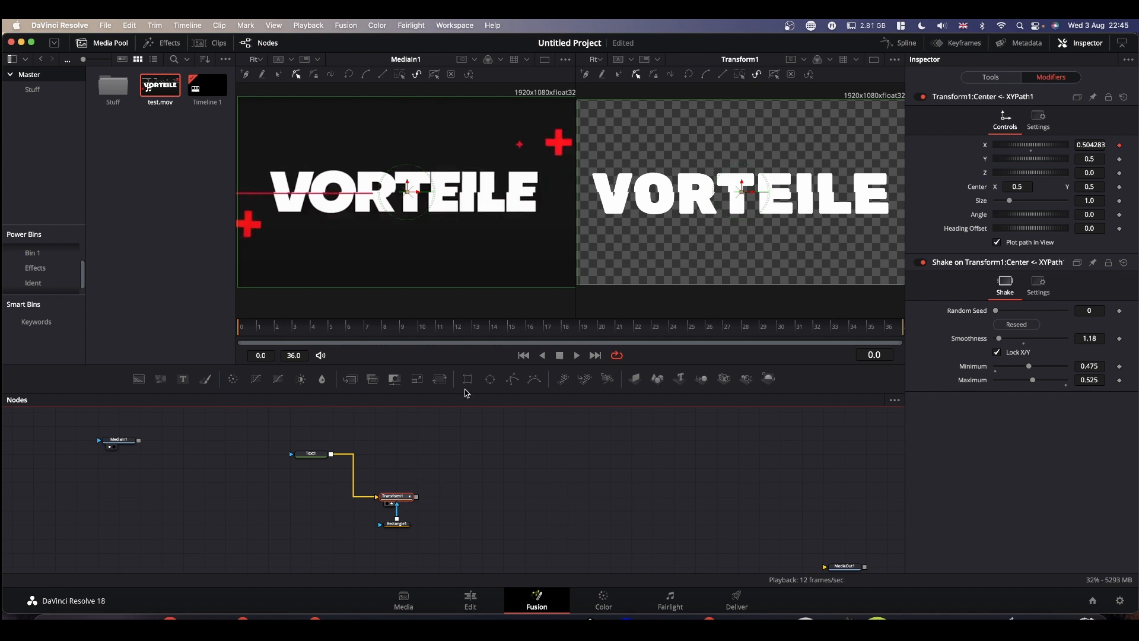
Step: Add a second Transform after Transform1, view its output, and modify its Size with Shake, showing the modifier's controls
{"action": "left_click_drag", "start_coordinate": [441, 379], "coordinate": [471, 498]}
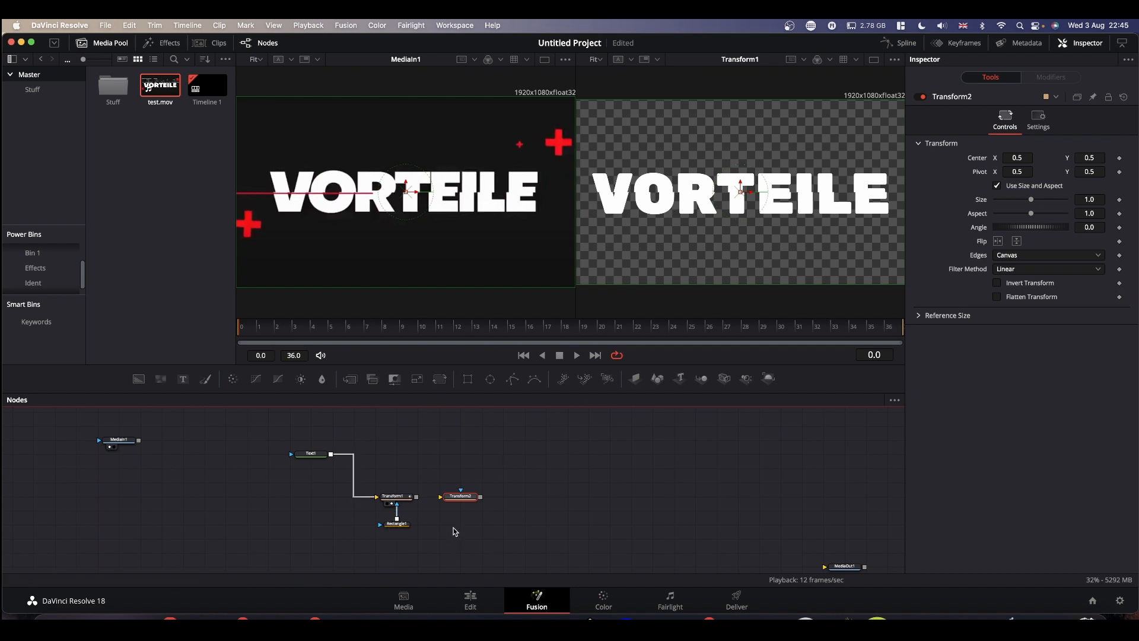
{"action": "left_click_drag", "start_coordinate": [416, 496], "coordinate": [766, 180]}
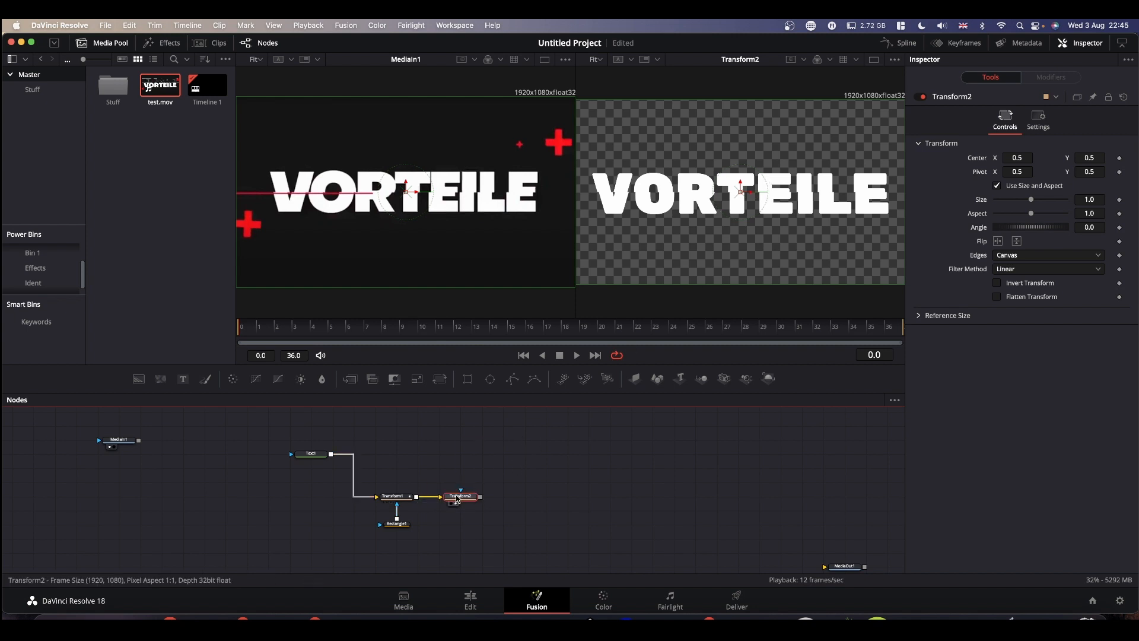
{"action": "right_click", "coordinate": [981, 203]}
{"action": "mouse_move", "coordinate": [996, 245]}
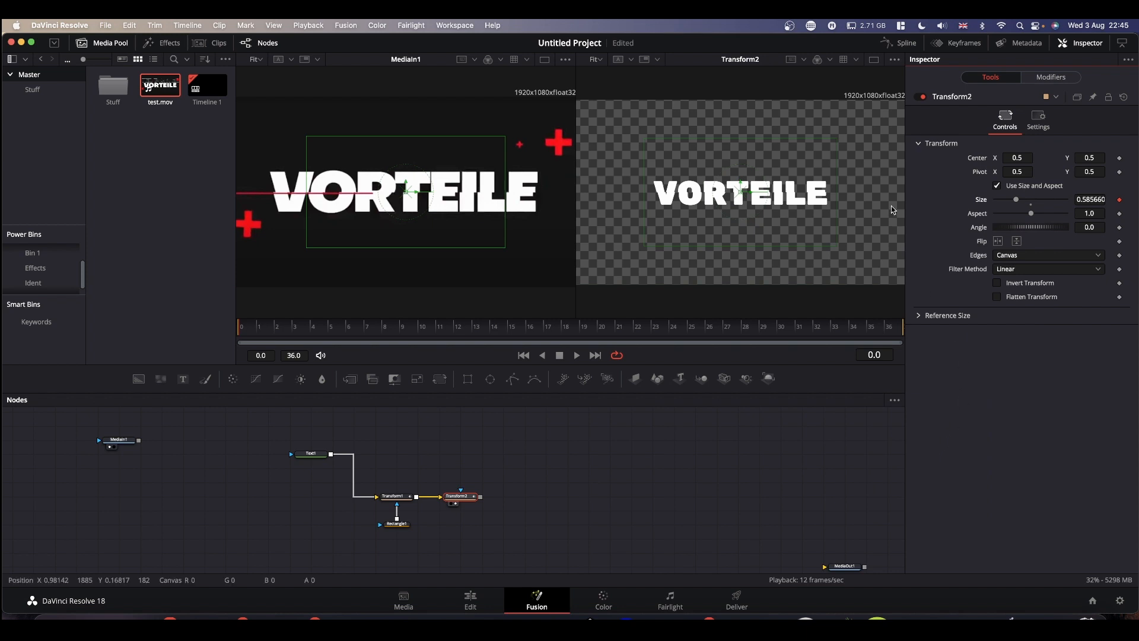
{"action": "left_click", "coordinate": [1051, 78]}
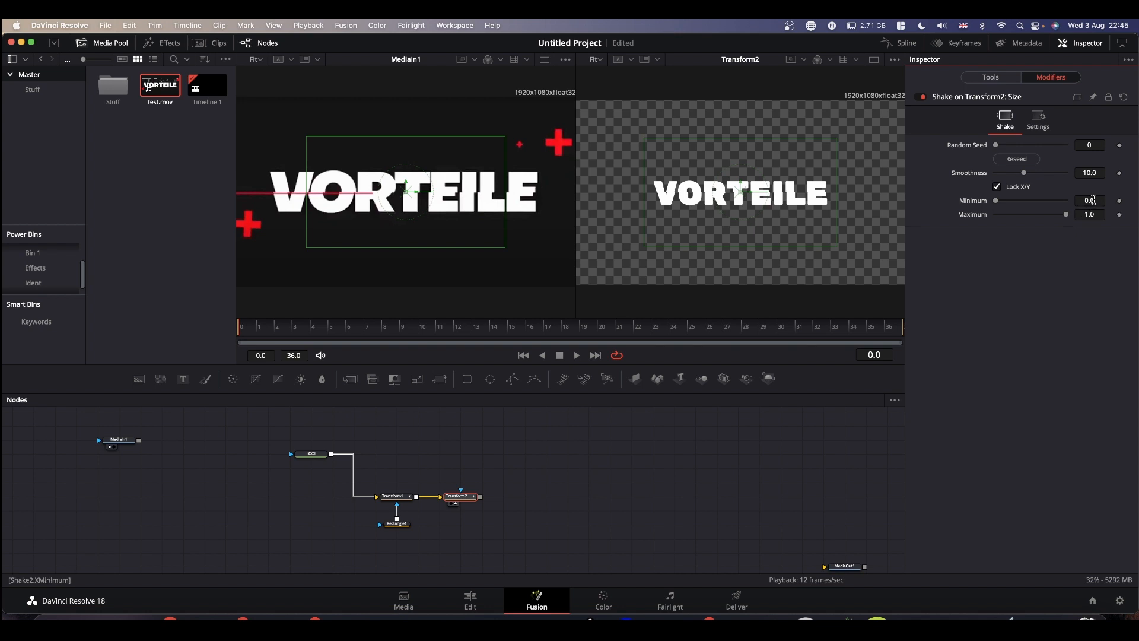
Step: Set the Size Shake's Minimum to 0.8, reduce its Smoothness to near zero, and preview the scaling jitter
{"action": "left_click", "coordinate": [1093, 200]}
{"action": "key", "text": "Return"}
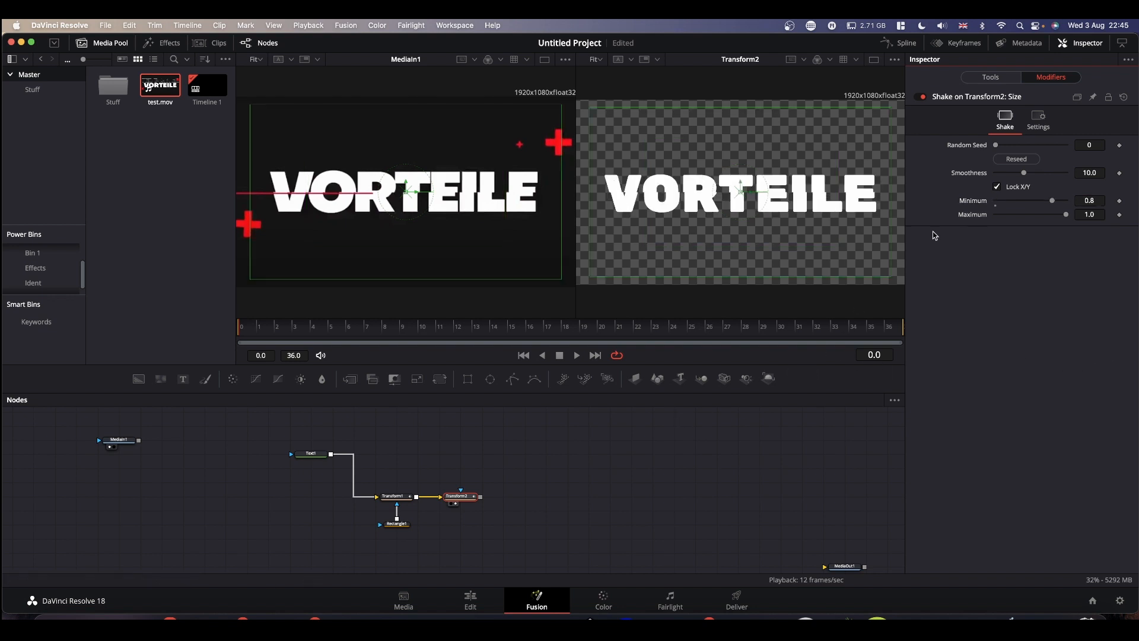
{"action": "left_click_drag", "start_coordinate": [1025, 175], "coordinate": [999, 181]}
{"action": "key", "text": "space"}
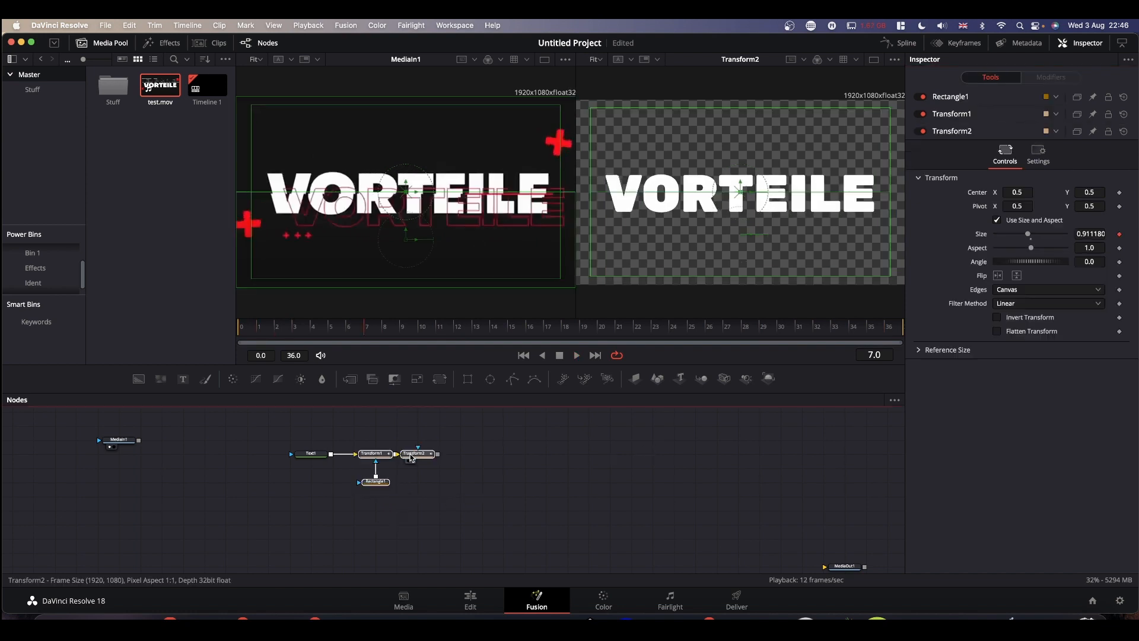
Step: Add a solid black Background node connected to MediaOut1 and line it up with MediaOut1 below the title nodes
{"action": "scroll", "coordinate": [555, 407], "scroll_direction": "down", "scroll_amount": 2}
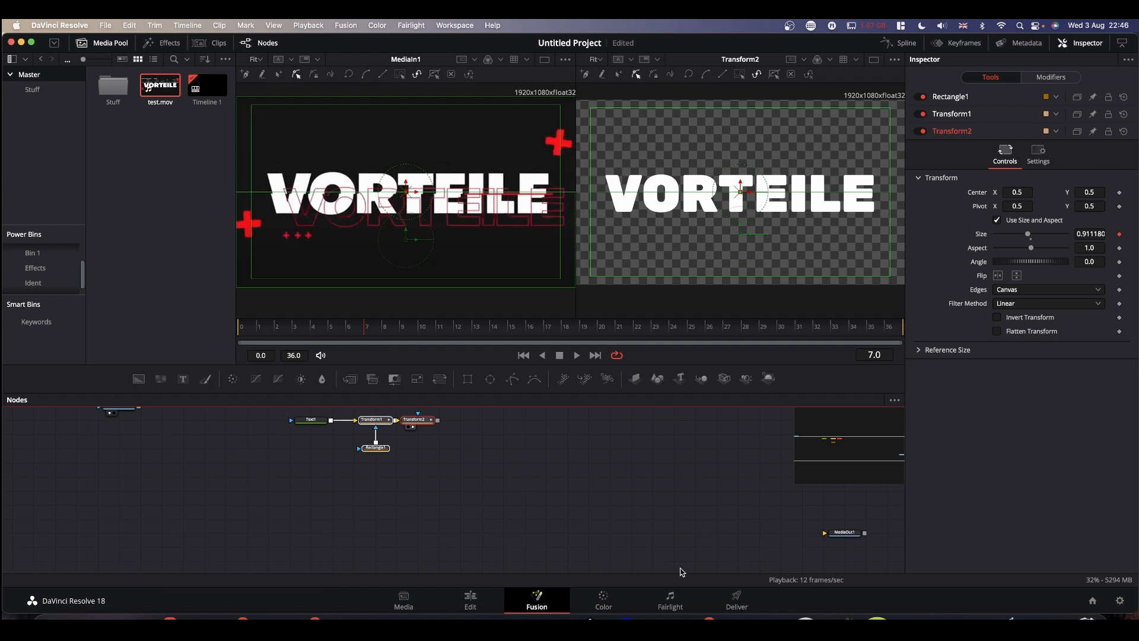
{"action": "left_click_drag", "start_coordinate": [842, 535], "coordinate": [799, 547]}
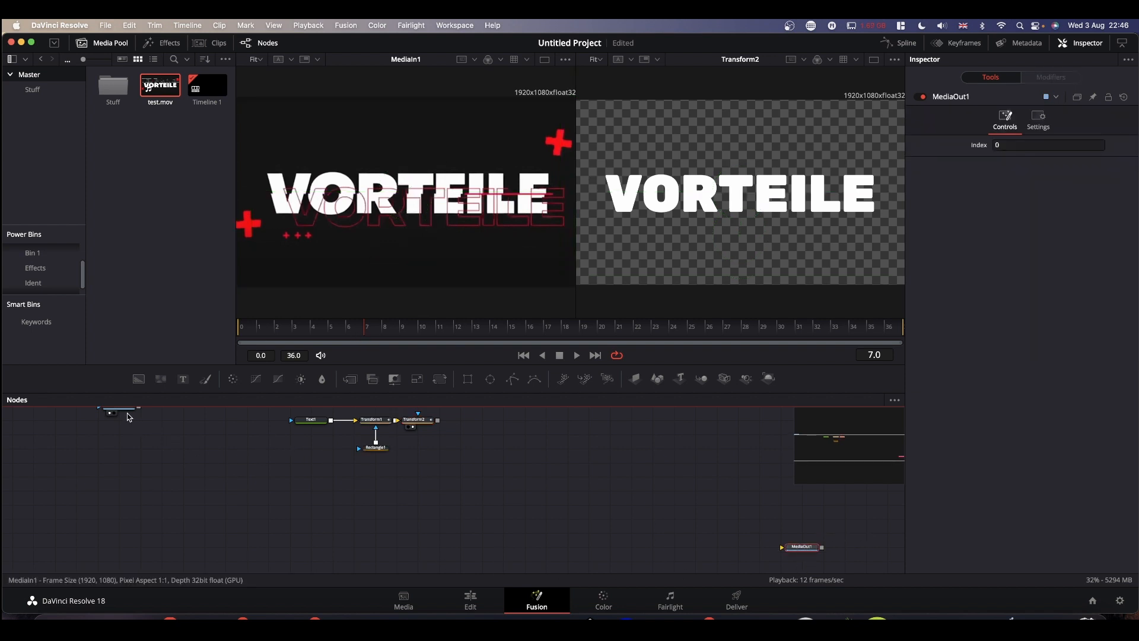
{"action": "left_click_drag", "start_coordinate": [128, 416], "coordinate": [129, 428]}
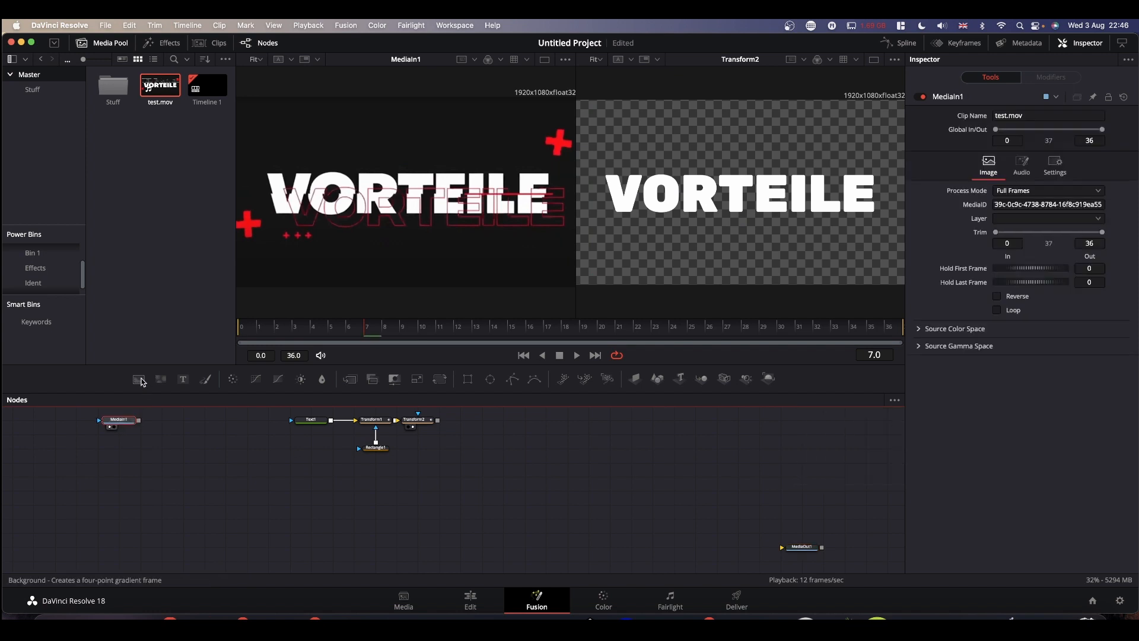
{"action": "left_click_drag", "start_coordinate": [142, 382], "coordinate": [803, 550]}
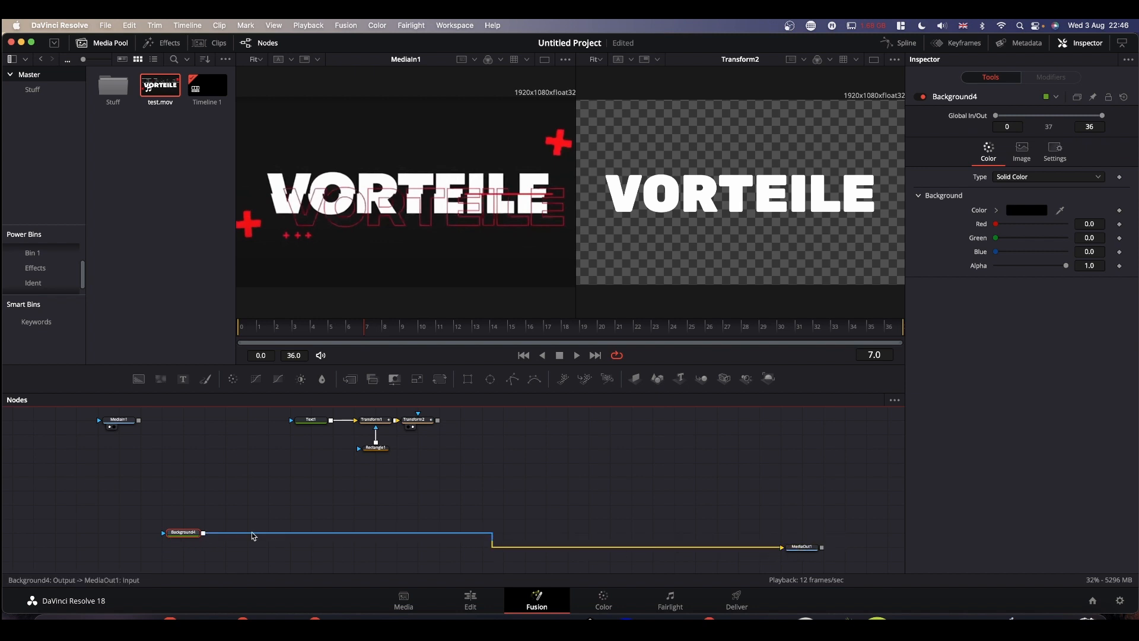
{"action": "left_click_drag", "start_coordinate": [183, 542], "coordinate": [183, 548]}
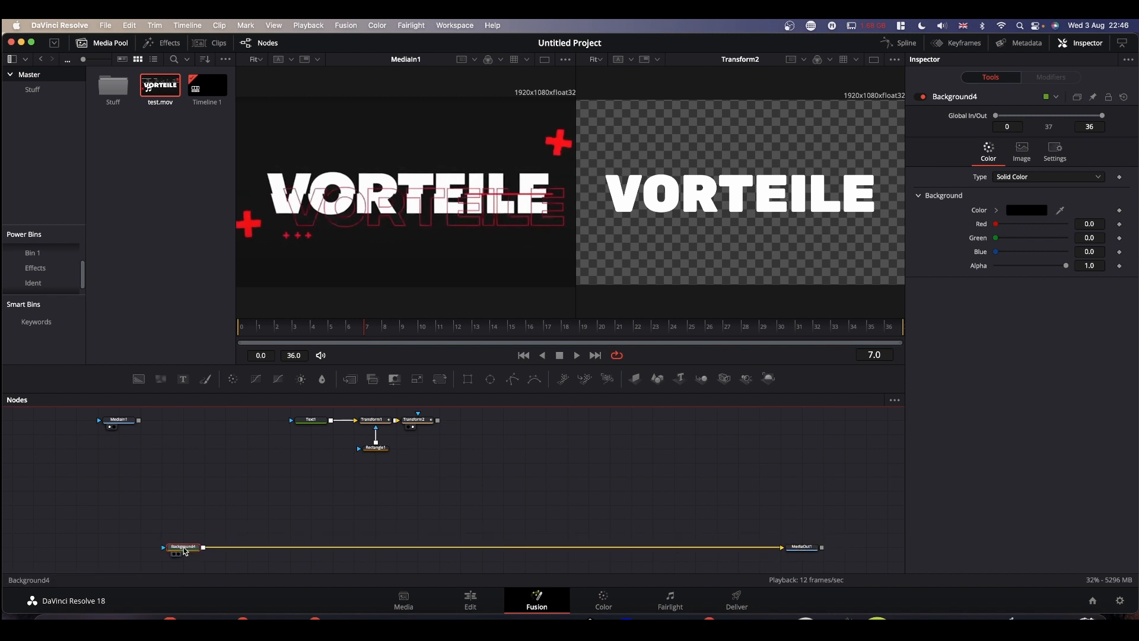
Step: View MediaOut1 and merge Transform2's output over the Background, arranging the title nodes vertically above the merge
{"action": "left_click_drag", "start_coordinate": [809, 546], "coordinate": [740, 222]}
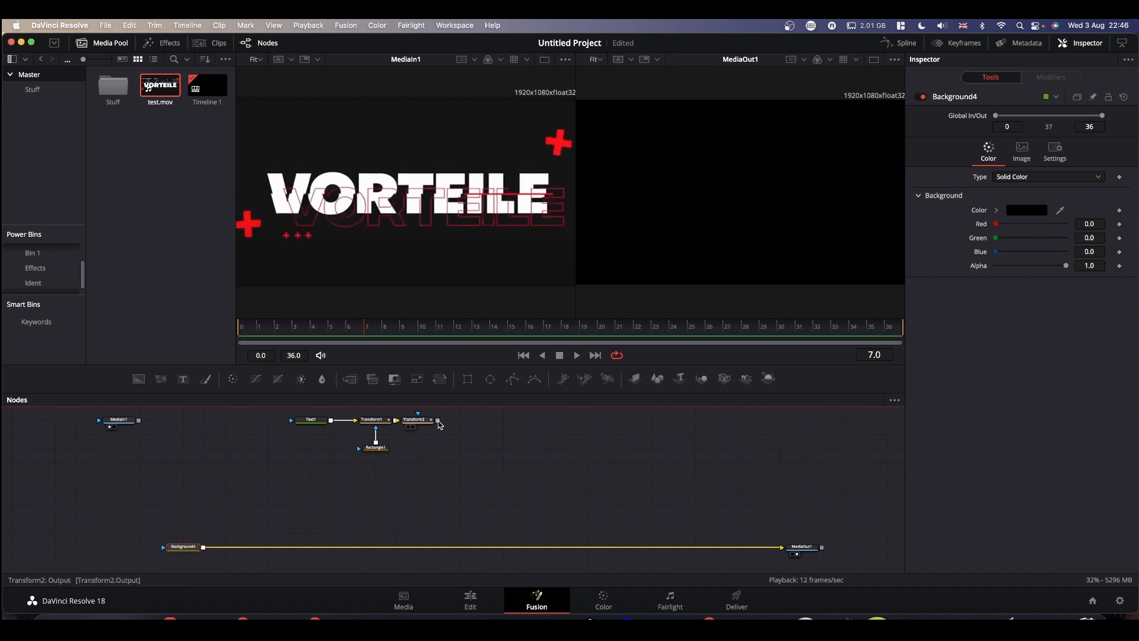
{"action": "left_click_drag", "start_coordinate": [438, 422], "coordinate": [204, 548]}
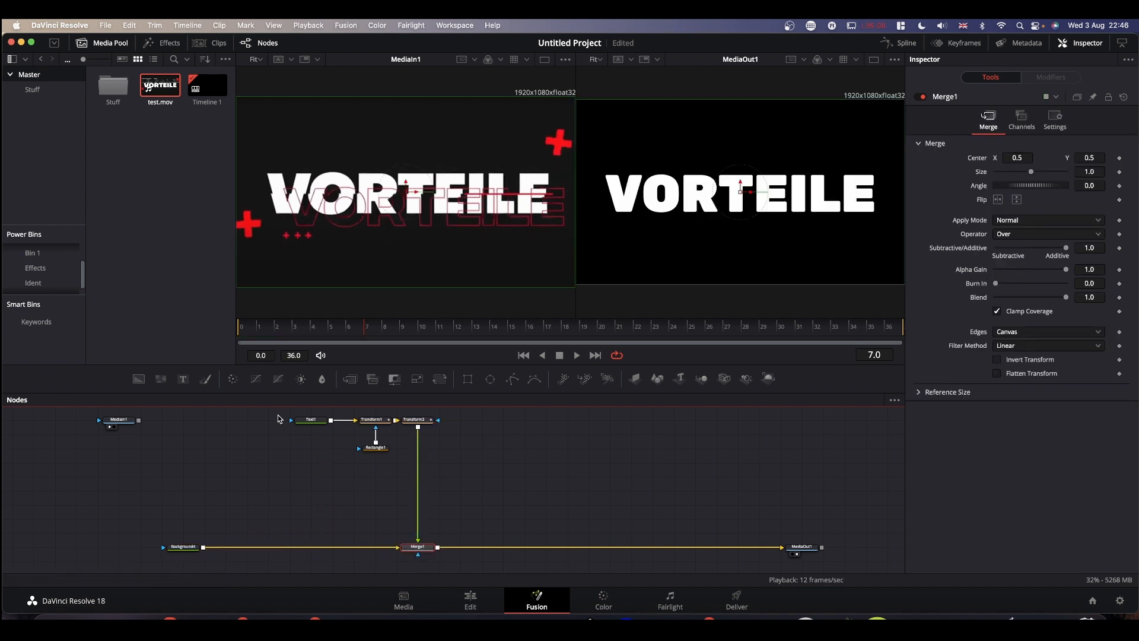
{"action": "left_click_drag", "start_coordinate": [277, 418], "coordinate": [316, 479]}
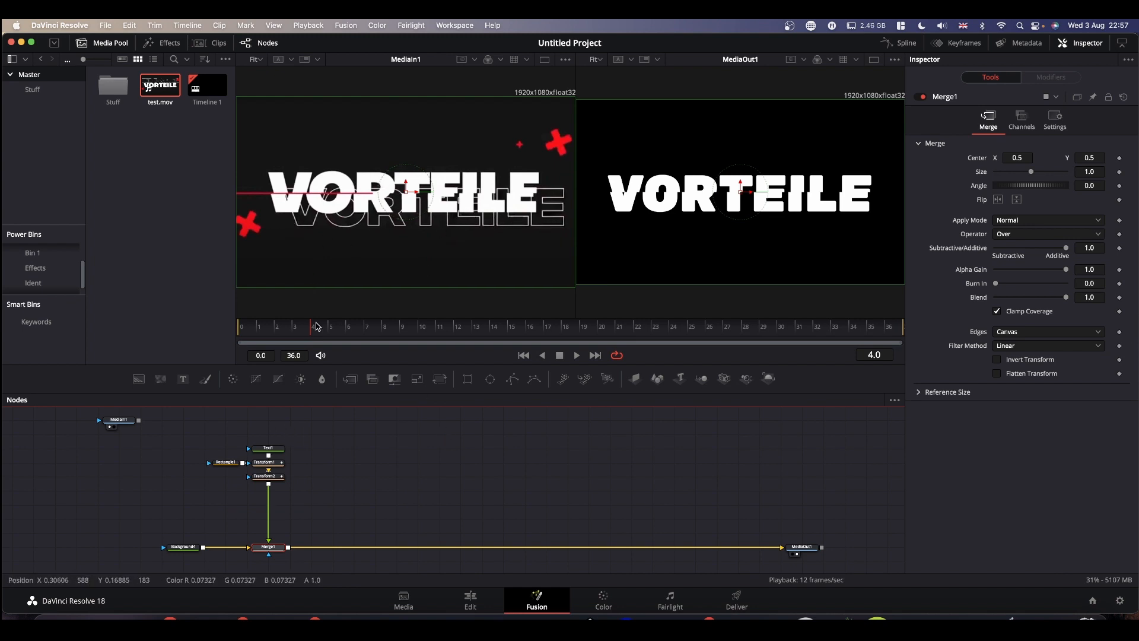
Step: Duplicate the Text1 node beside the original and merge the copy over Merge1's output
{"action": "left_click", "coordinate": [269, 448]}
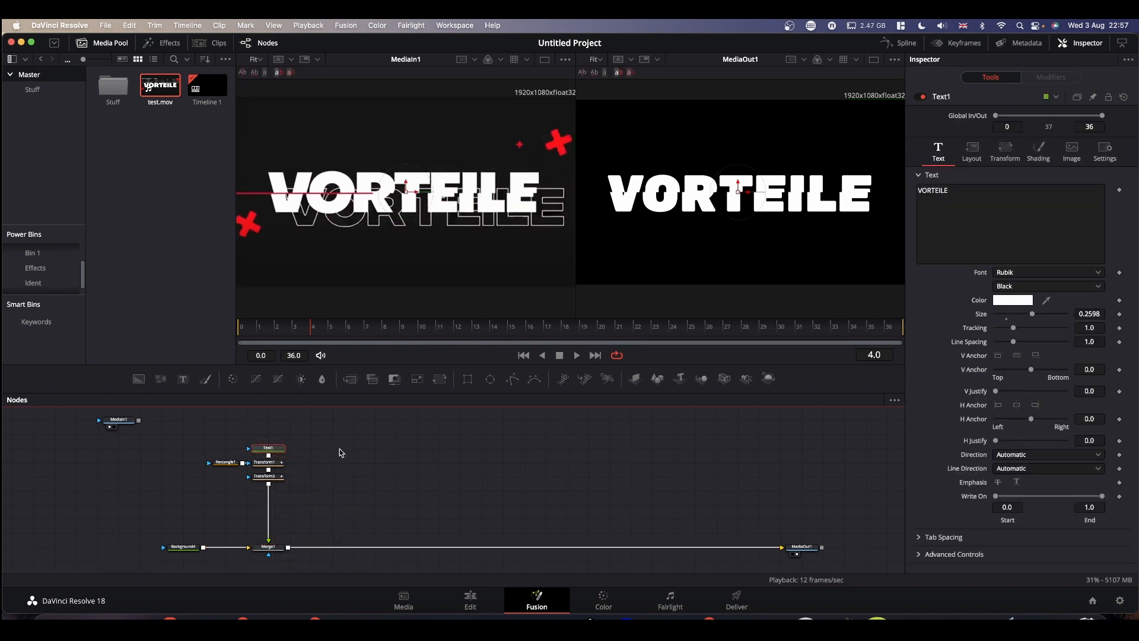
{"action": "key", "text": "super+c"}
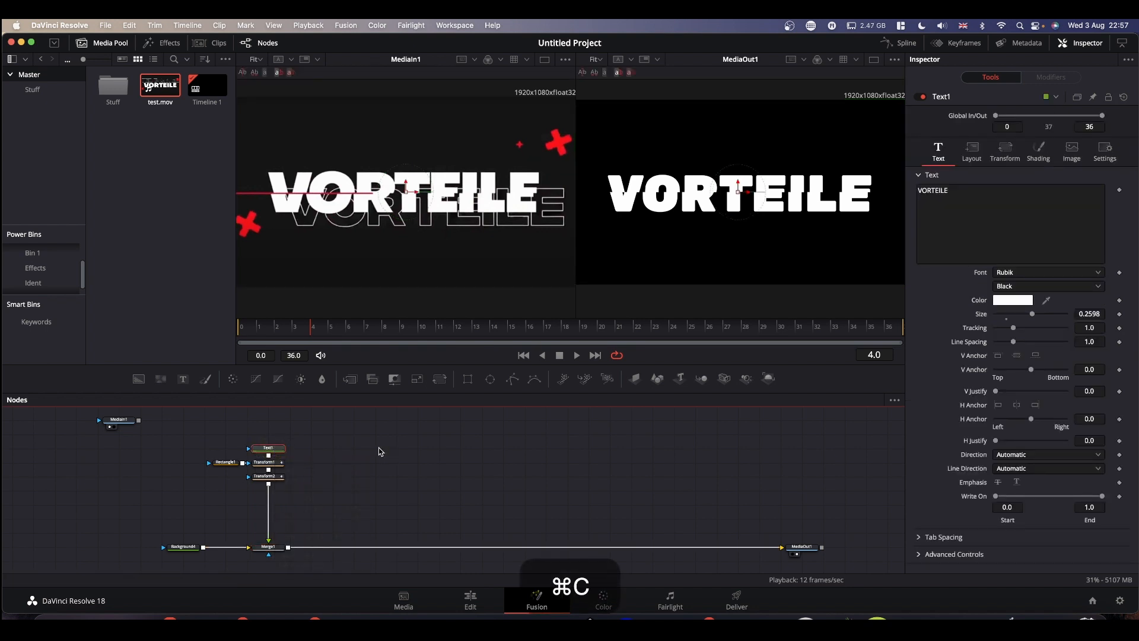
{"action": "left_click", "coordinate": [331, 450]}
{"action": "key", "text": "super+v"}
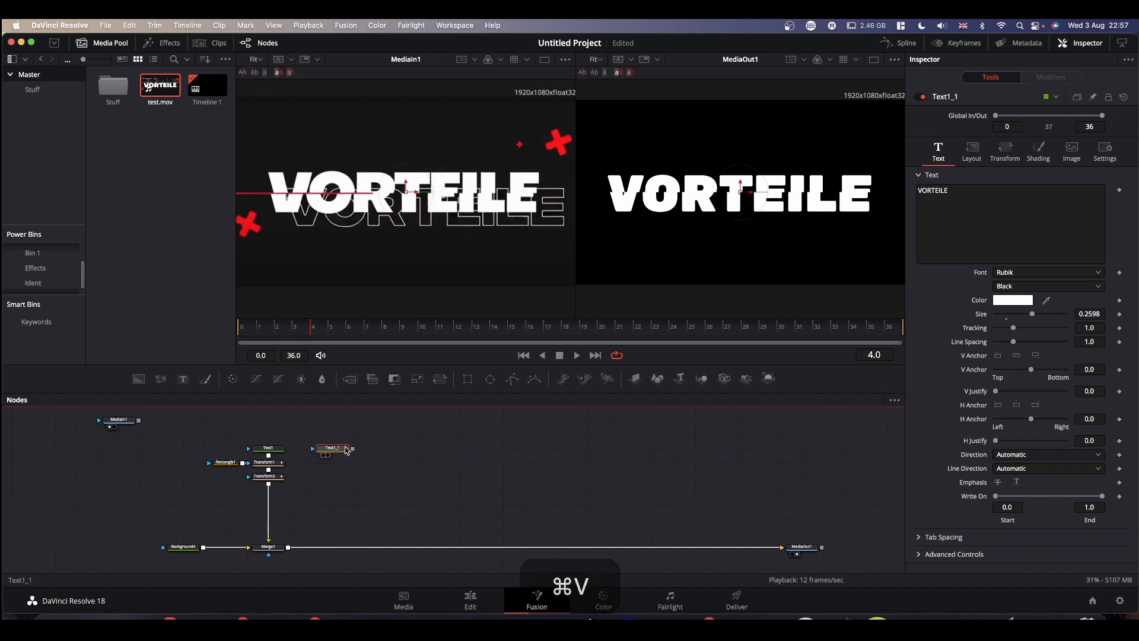
{"action": "left_click", "coordinate": [353, 451]}
{"action": "left_click_drag", "start_coordinate": [353, 451], "coordinate": [290, 544]}
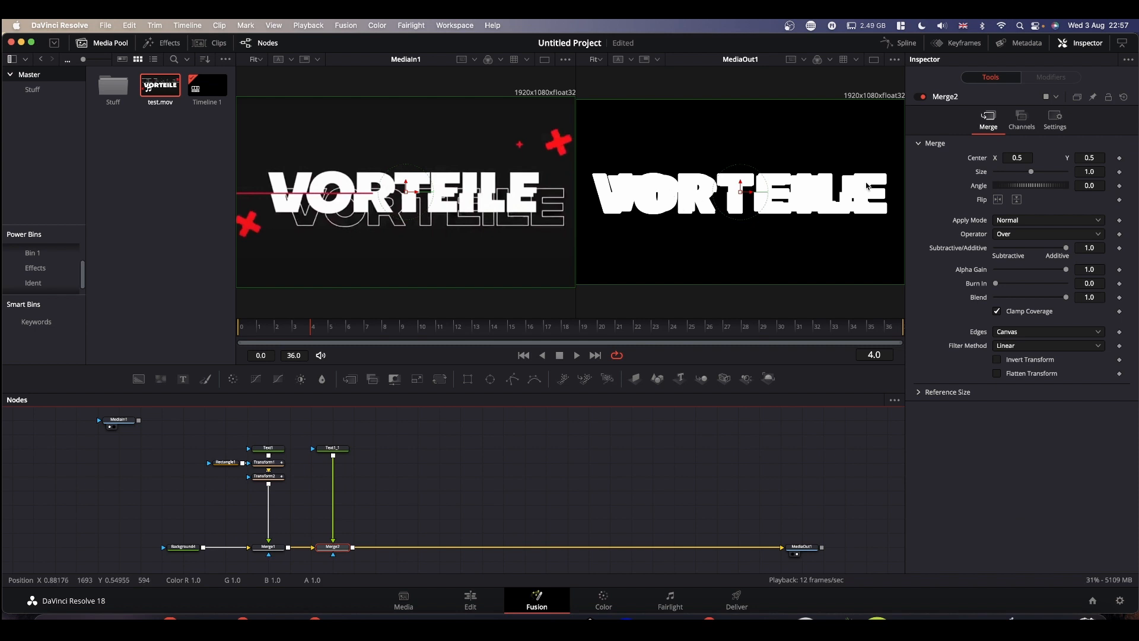
Step: Change the duplicated text's shading appearance from solid fill to outline
{"action": "left_click", "coordinate": [336, 449]}
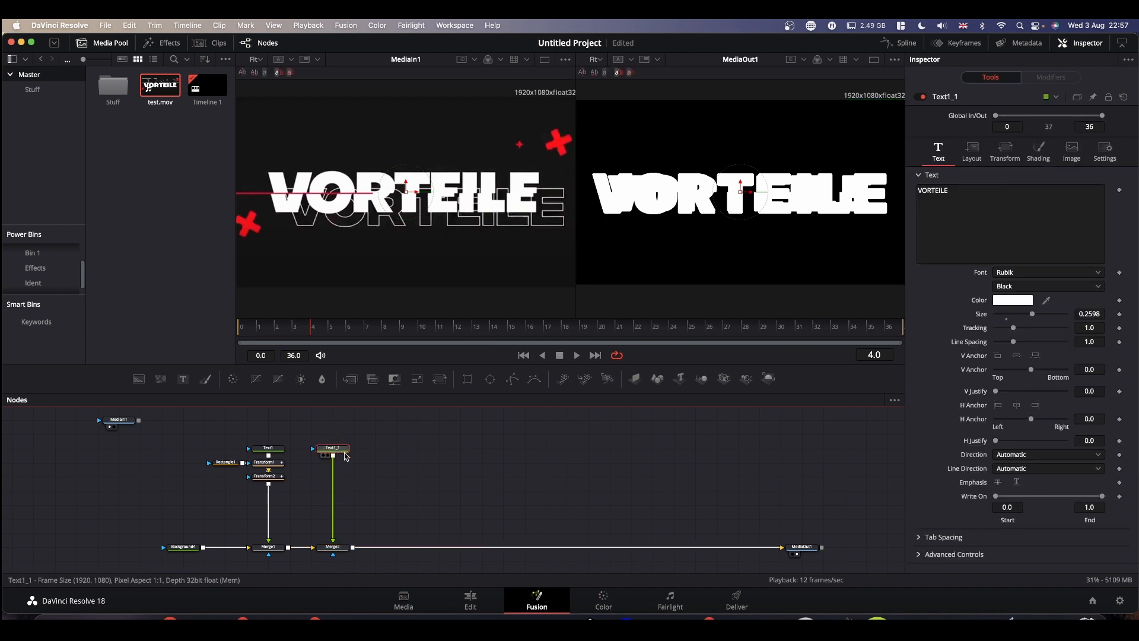
{"action": "left_click", "coordinate": [1038, 151]}
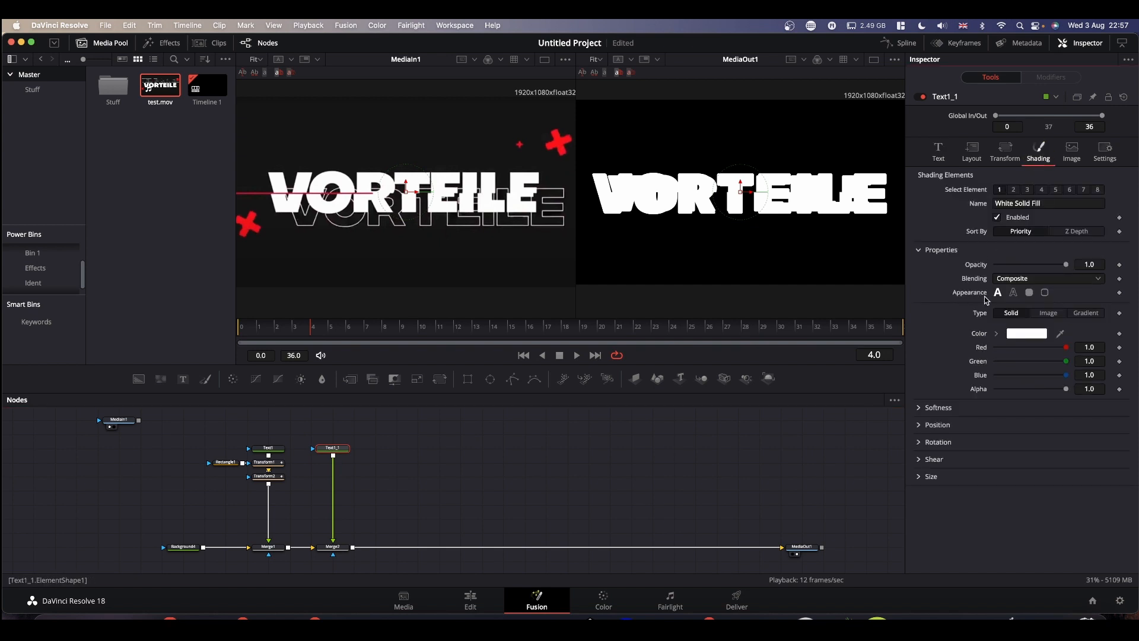
{"action": "left_click", "coordinate": [1013, 292]}
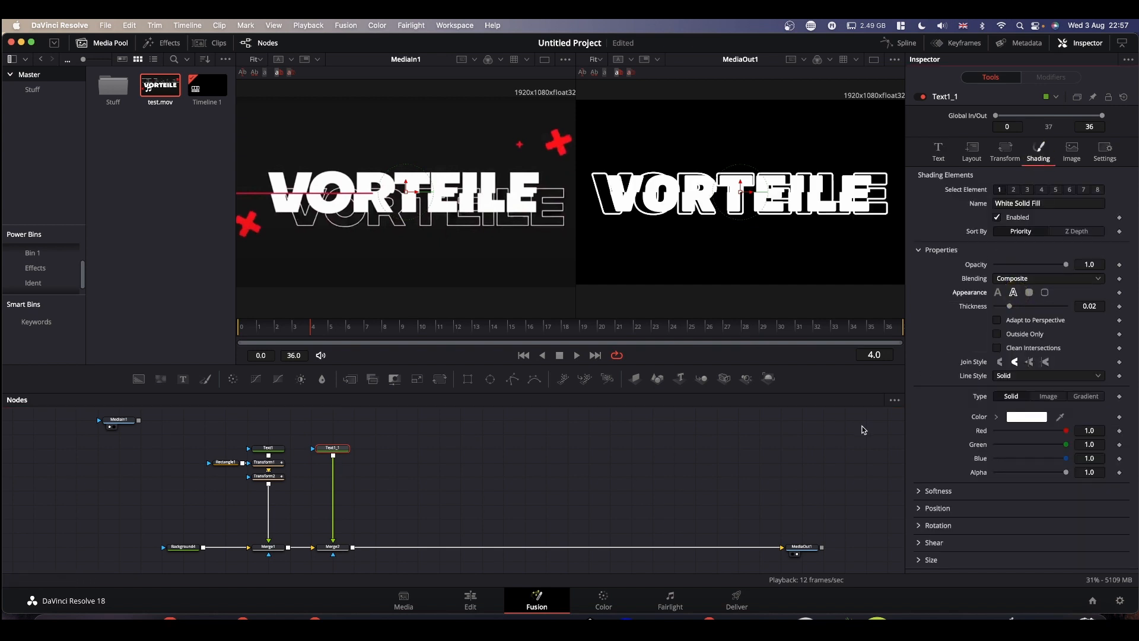
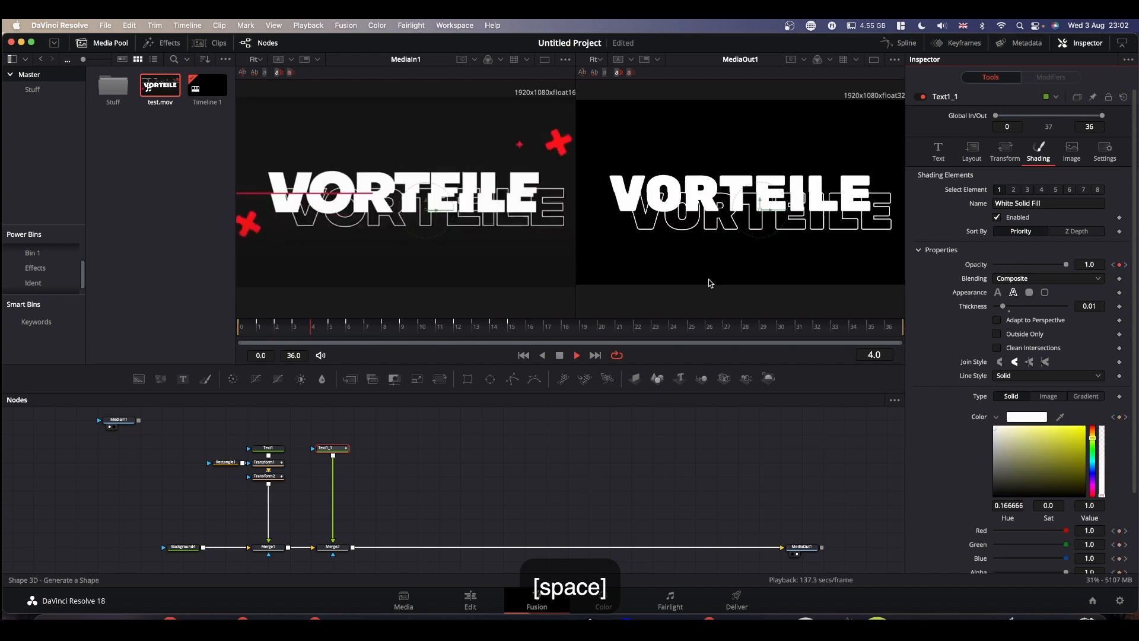
Step: Add a Text+ node to the right of the Text1_1 node, enter "+" as its text, and view it in place of MediaOut1
{"action": "key", "text": "space"}
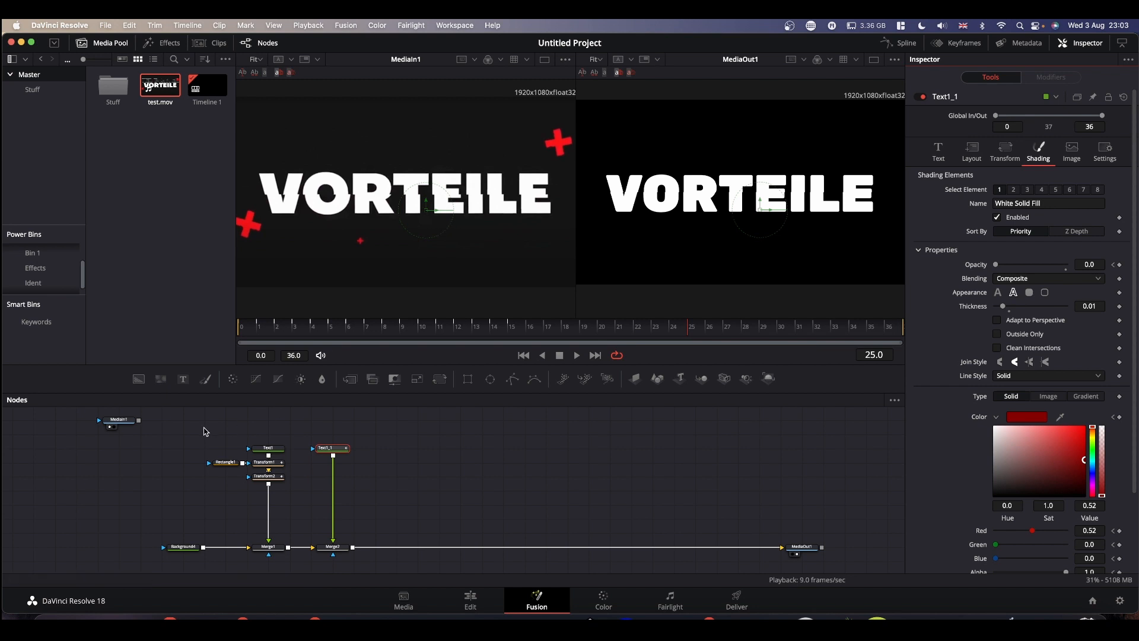
{"action": "left_click_drag", "start_coordinate": [183, 378], "coordinate": [433, 450]}
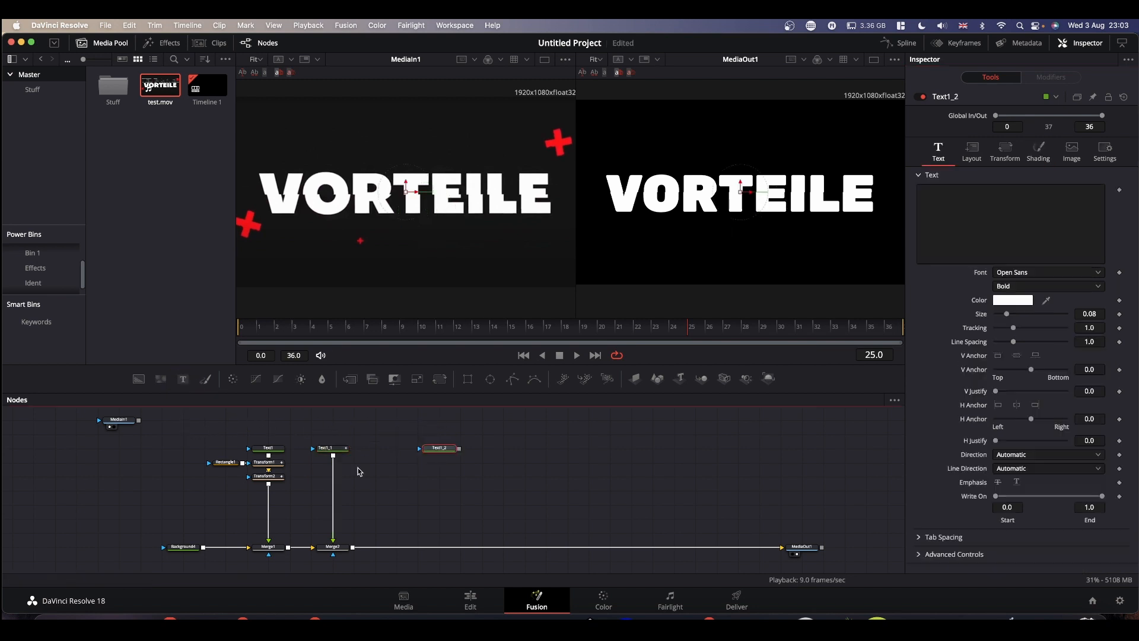
{"action": "left_click", "coordinate": [953, 212]}
{"action": "key", "text": "shift"}
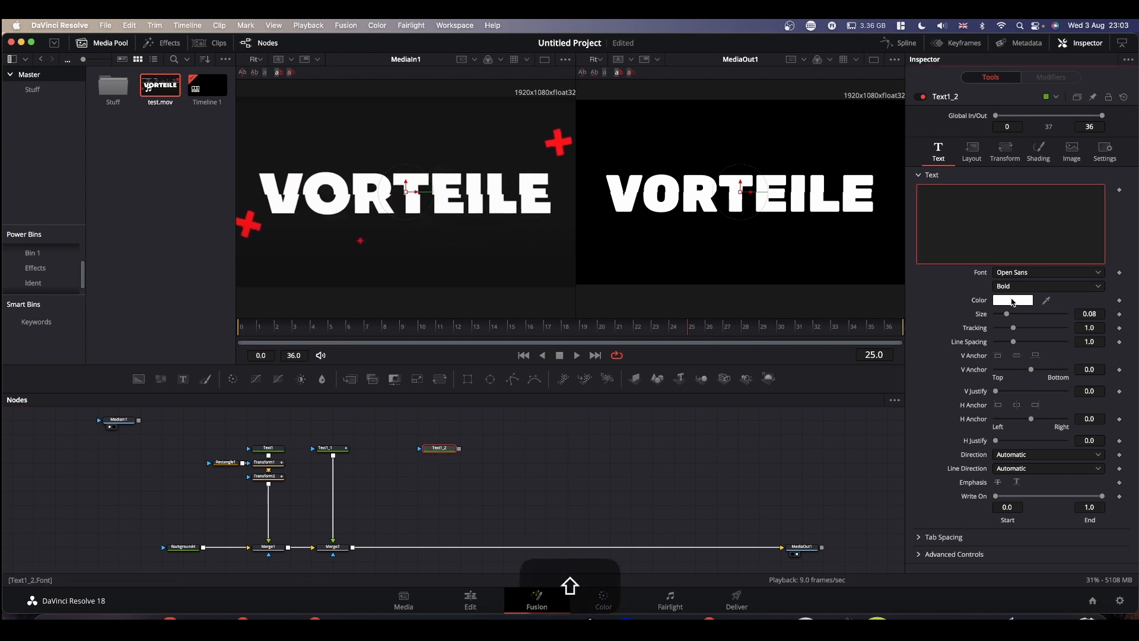
{"action": "type", "text": "+"}
{"action": "left_click", "coordinate": [434, 455]}
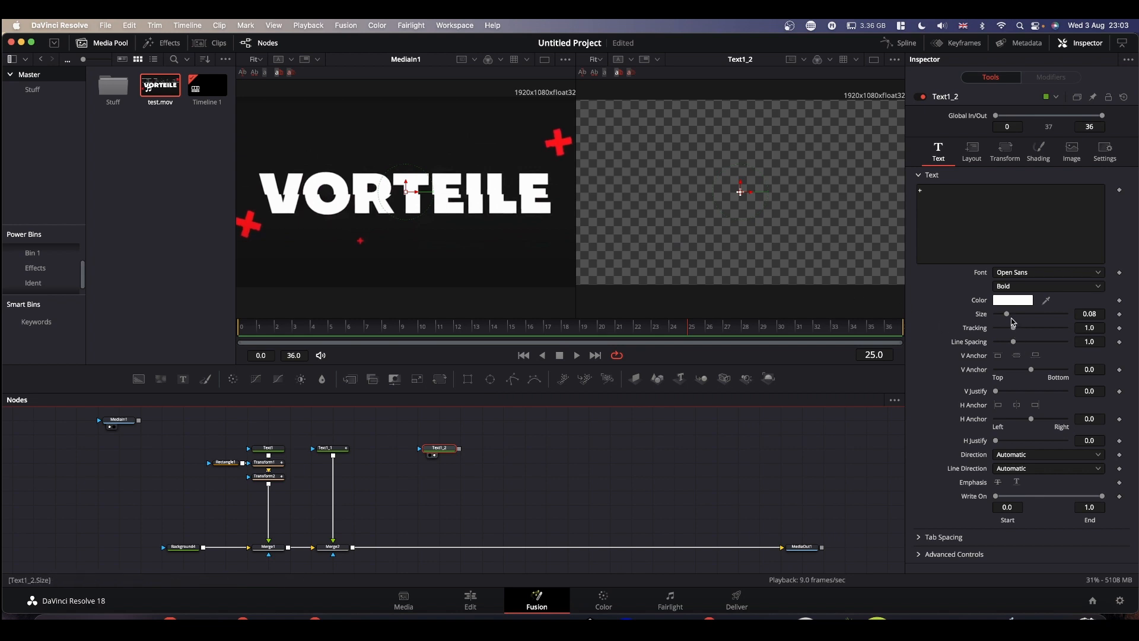
Step: Enlarge the plus sign to a size of about 0.236 and colour it with the red sampled from the reference clip's crosses
{"action": "left_click_drag", "start_coordinate": [1009, 318], "coordinate": [1033, 318]}
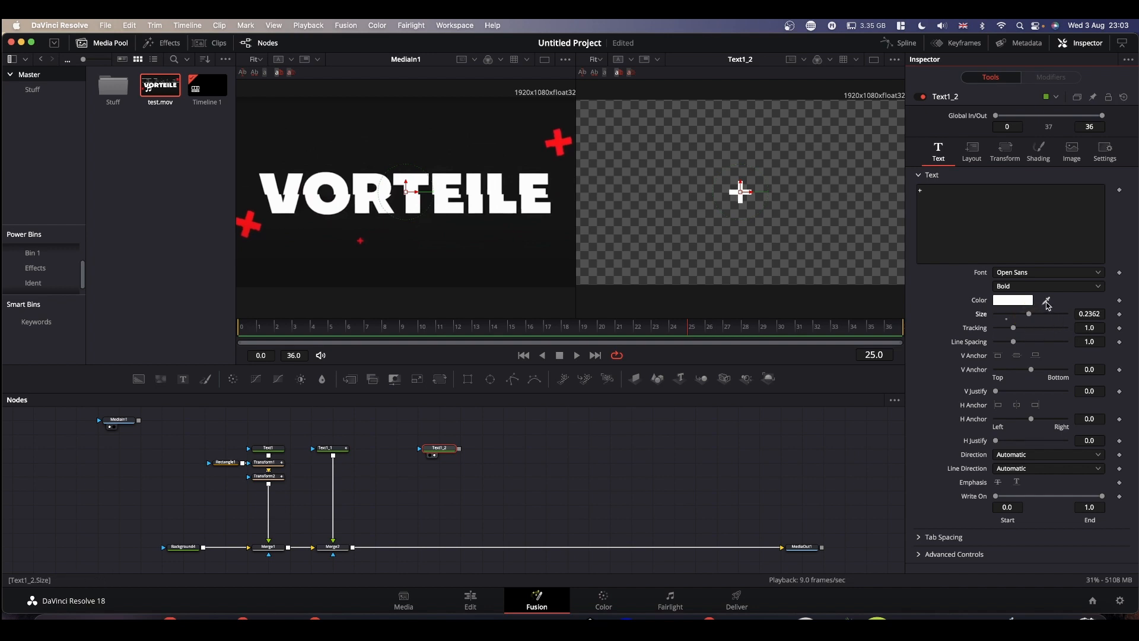
{"action": "left_click", "coordinate": [1047, 303]}
{"action": "left_click_drag", "start_coordinate": [1047, 304], "coordinate": [560, 142]}
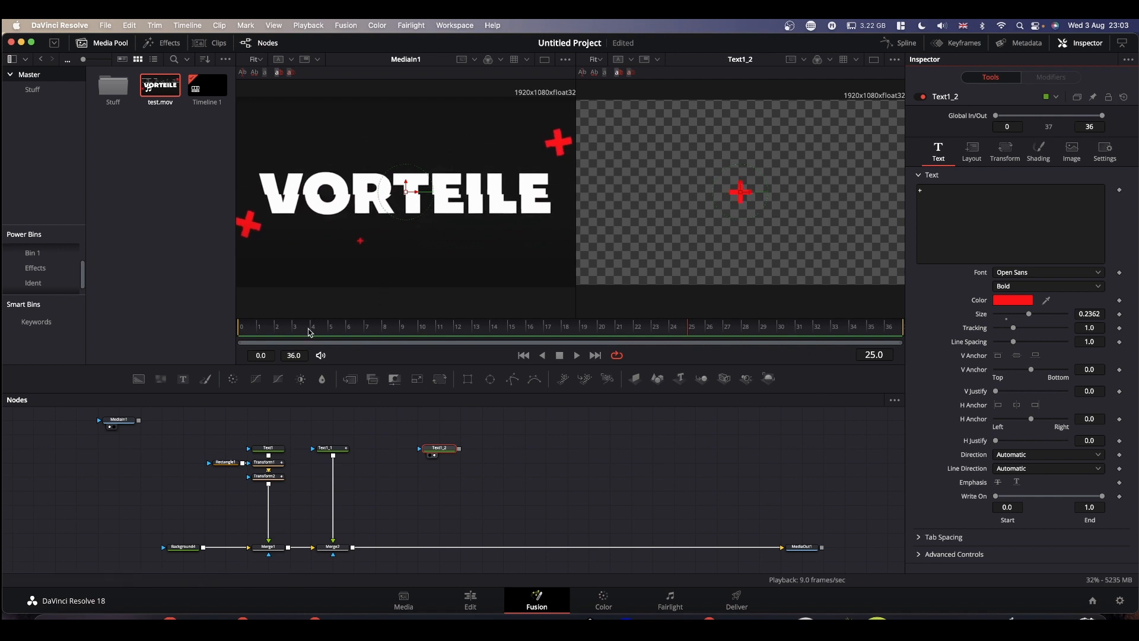
Step: At frame 0, move the plus sign onto the reference's left red cross, centred at about X 0.043, Y 0.329
{"action": "left_click", "coordinate": [237, 327]}
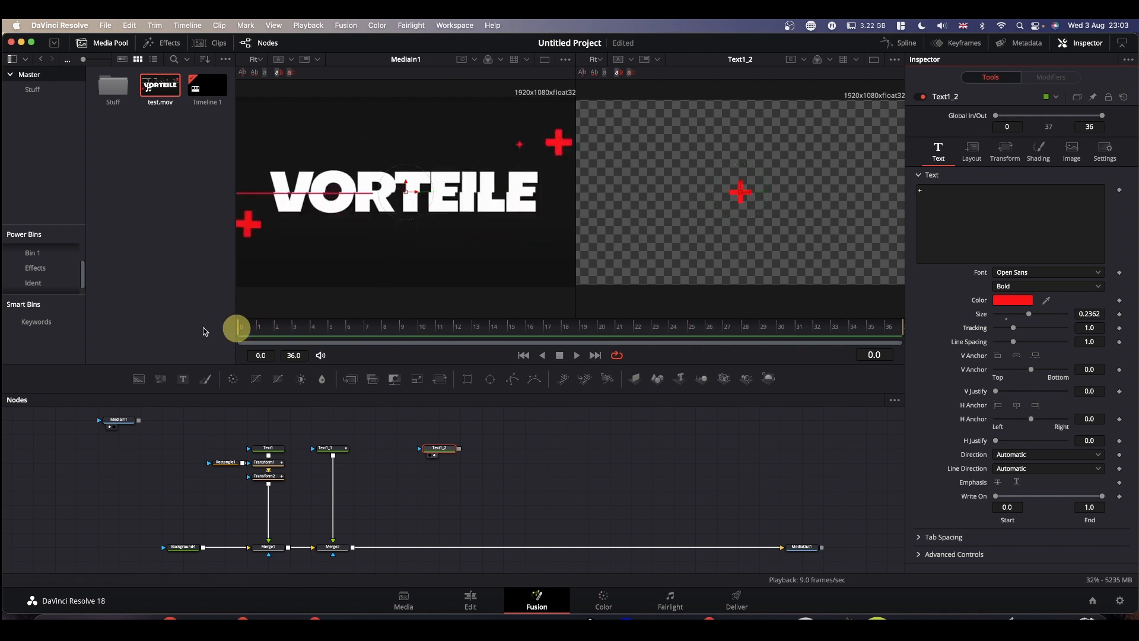
{"action": "left_click", "coordinate": [405, 194]}
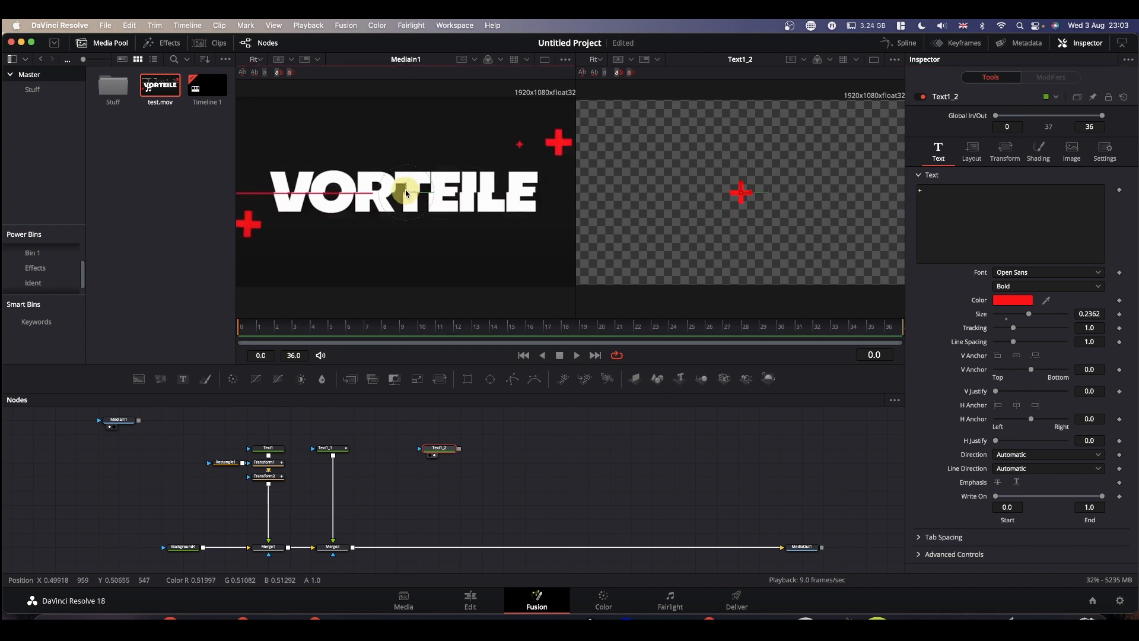
{"action": "left_click_drag", "start_coordinate": [406, 194], "coordinate": [434, 153]}
{"action": "left_click_drag", "start_coordinate": [768, 161], "coordinate": [728, 152]}
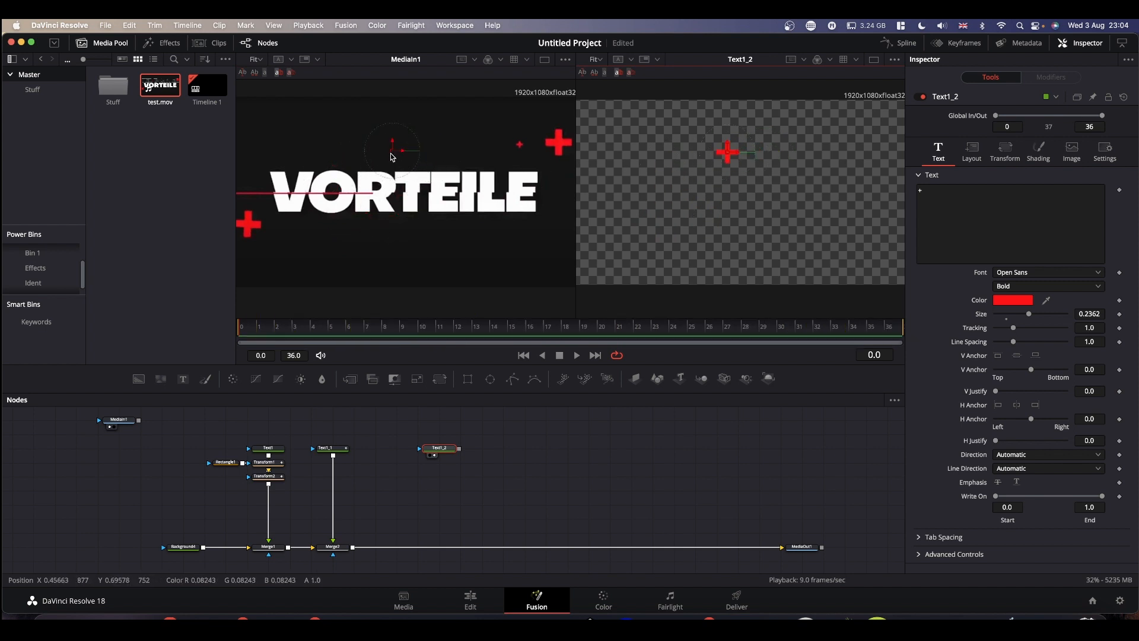
{"action": "left_click_drag", "start_coordinate": [392, 155], "coordinate": [251, 226]}
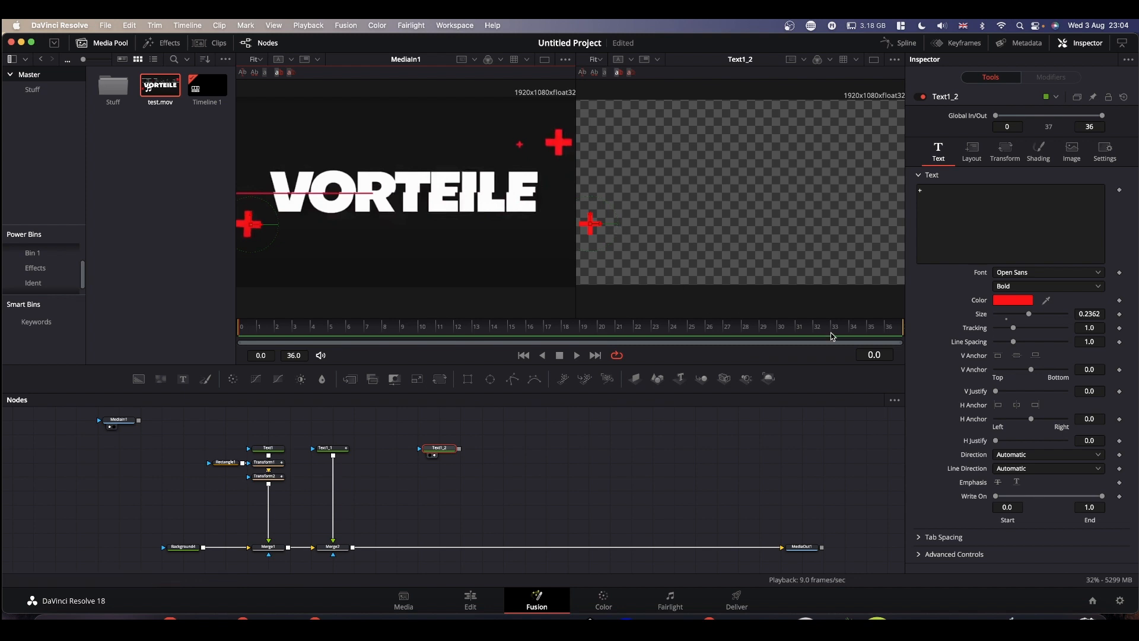
Step: Change the plus sign's font style to Extrabold and increase its size to about 0.264 to match the reference cross
{"action": "left_click", "coordinate": [1014, 287]}
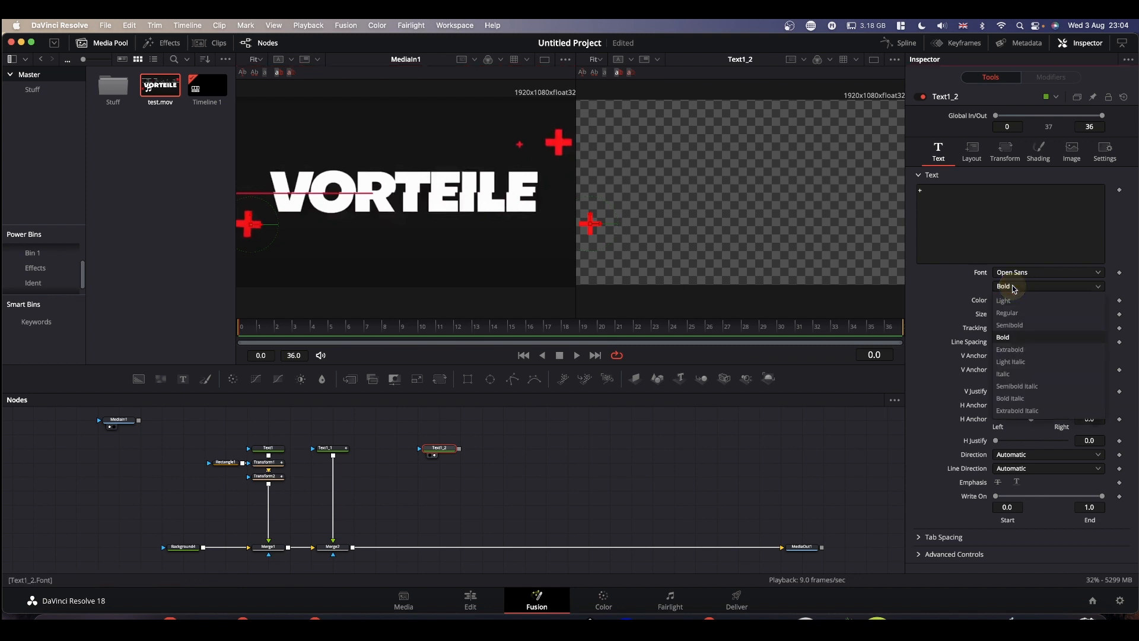
{"action": "left_click", "coordinate": [1010, 350]}
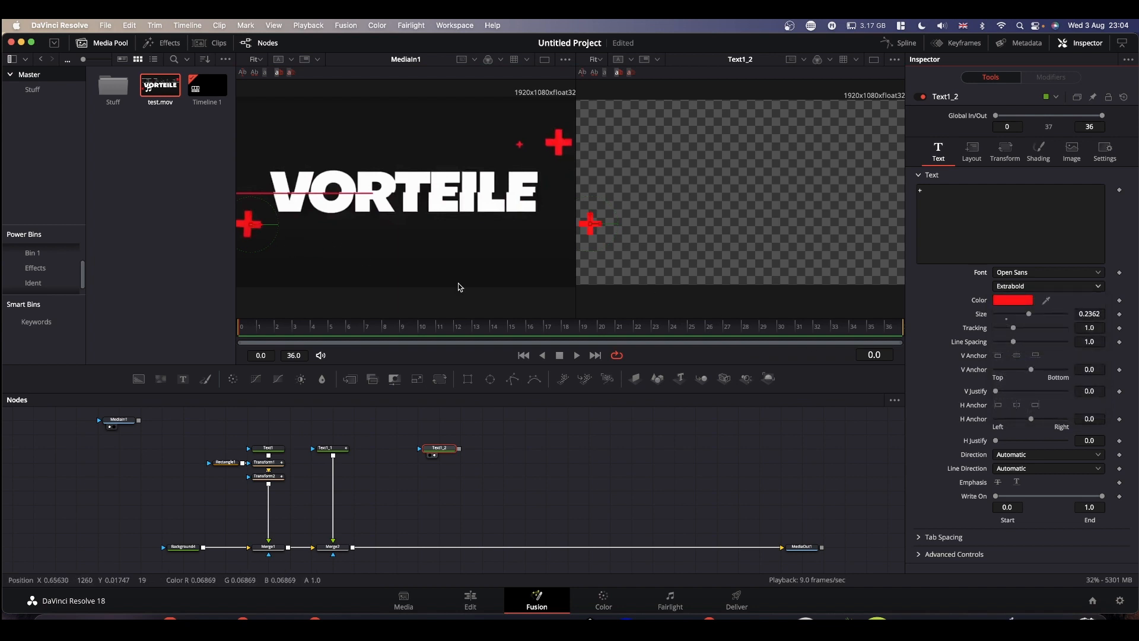
{"action": "left_click_drag", "start_coordinate": [1089, 316], "coordinate": [1136, 315]}
{"action": "left_click_drag", "start_coordinate": [590, 315], "coordinate": [685, 312]}
Step: Step through the reference clip frame by frame to examine how its red crosses rotate over time
{"action": "key", "text": "Right"}
{"action": "key", "text": "Right"}
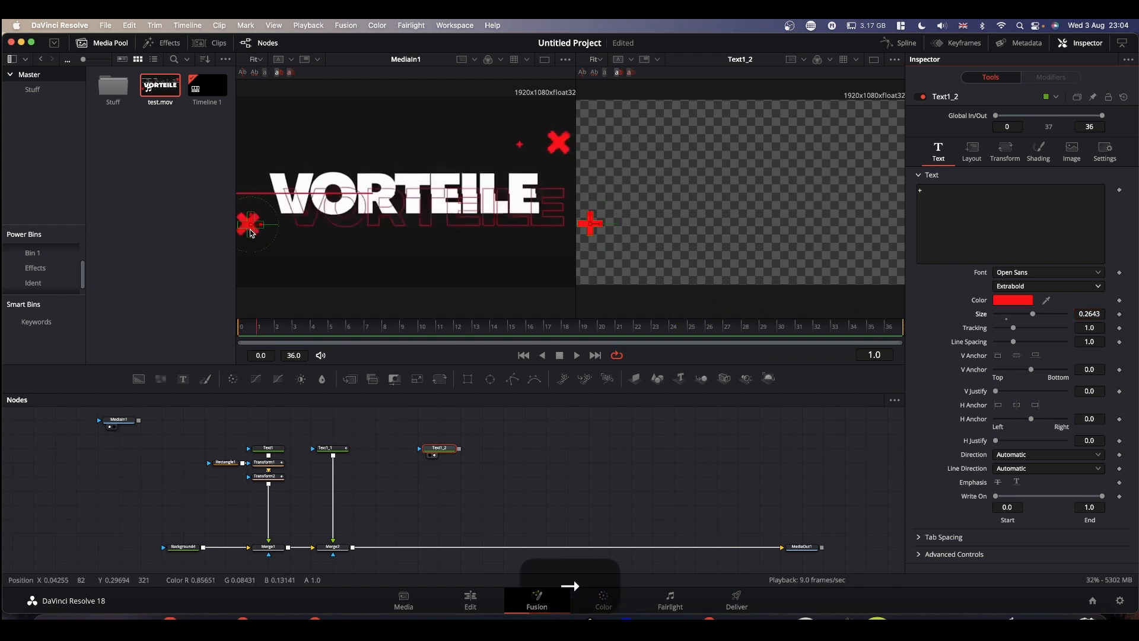
{"action": "key", "text": "Right"}
{"action": "key", "text": "Right"}
{"action": "key", "text": "Right"}
{"action": "key", "text": "Right"}
{"action": "key", "text": "Right"}
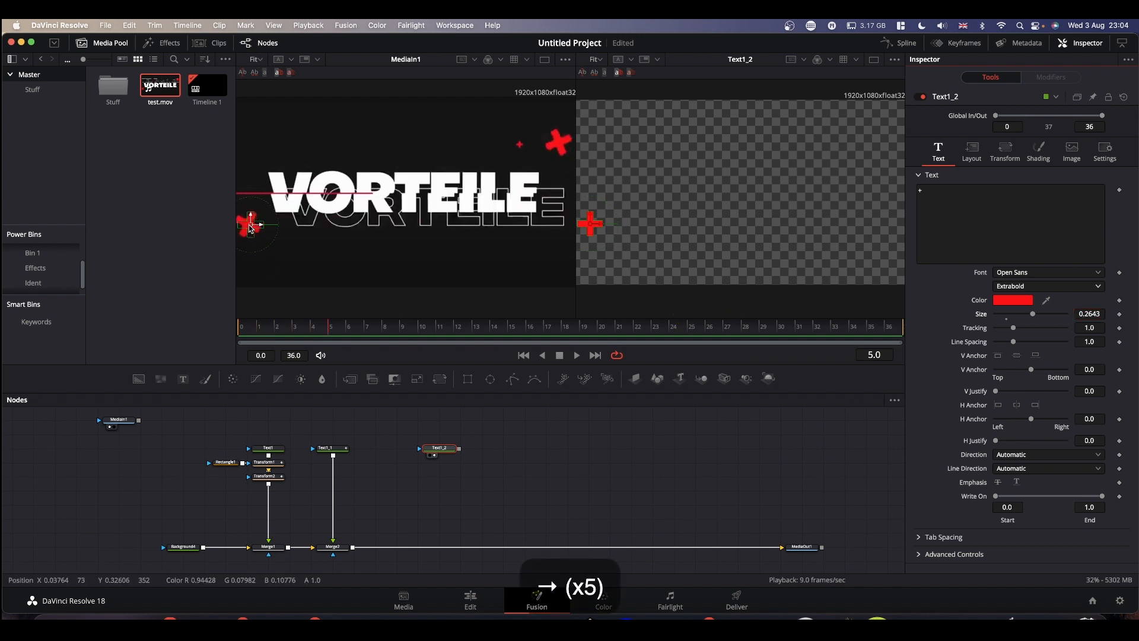
{"action": "key", "text": "Right"}
{"action": "key", "text": "Right"}
{"action": "key", "text": "Right"}
{"action": "key", "text": "Right"}
{"action": "key", "text": "Right"}
{"action": "key", "text": "Right"}
{"action": "key", "text": "Right"}
{"action": "key", "text": "Right"}
{"action": "key", "text": "Right"}
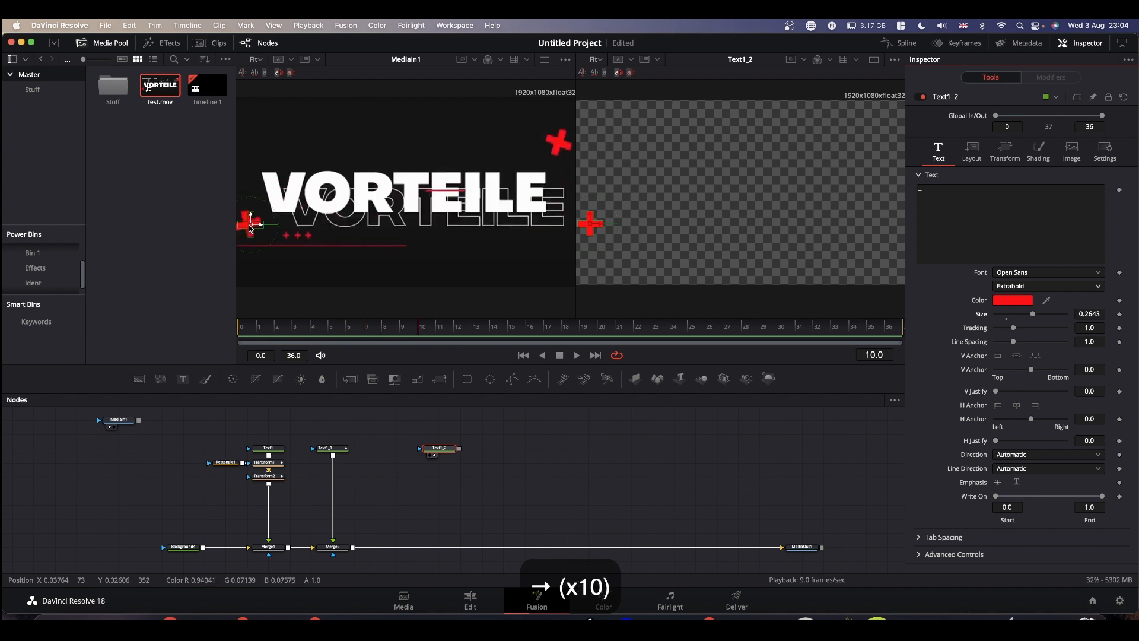
{"action": "key", "text": "Right"}
{"action": "key", "text": "Right"}
{"action": "key", "text": "Right"}
{"action": "key", "text": "Right"}
{"action": "key", "text": "Right"}
{"action": "key", "text": "Right"}
{"action": "key", "text": "Right"}
{"action": "key", "text": "Right"}
{"action": "key", "text": "Right"}
{"action": "key", "text": "Right"}
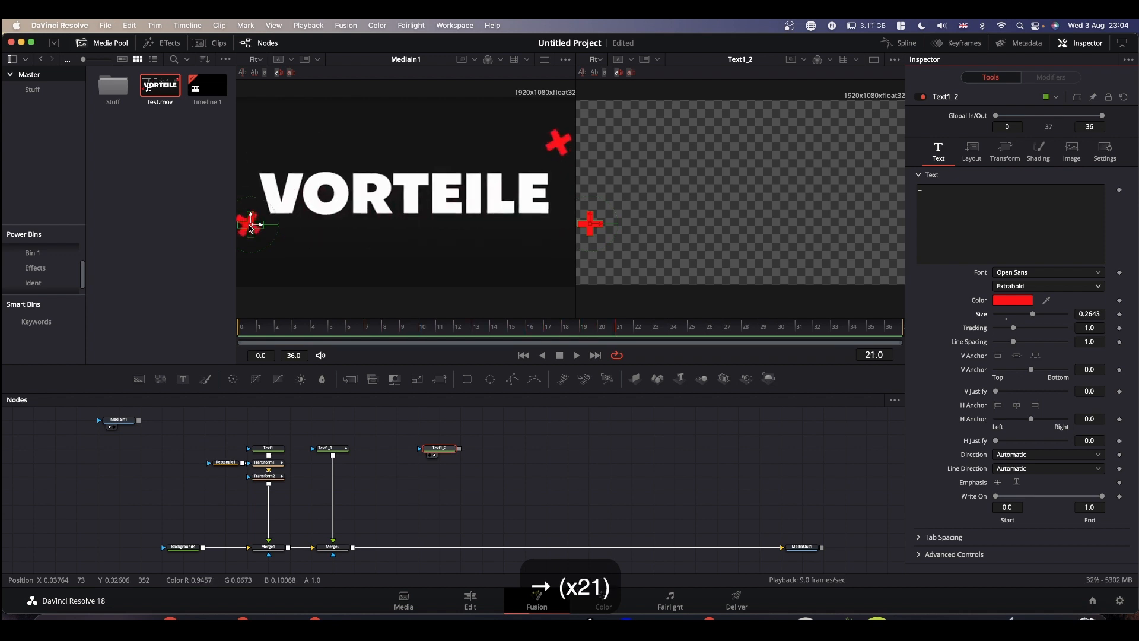
{"action": "key", "text": "Right"}
{"action": "key", "text": "Right"}
{"action": "key", "text": "Right"}
{"action": "key", "text": "Right"}
{"action": "key", "text": "Right"}
{"action": "key", "text": "Right"}
{"action": "key", "text": "Right"}
{"action": "key", "text": "Right"}
{"action": "key", "text": "Right"}
{"action": "key", "text": "Right"}
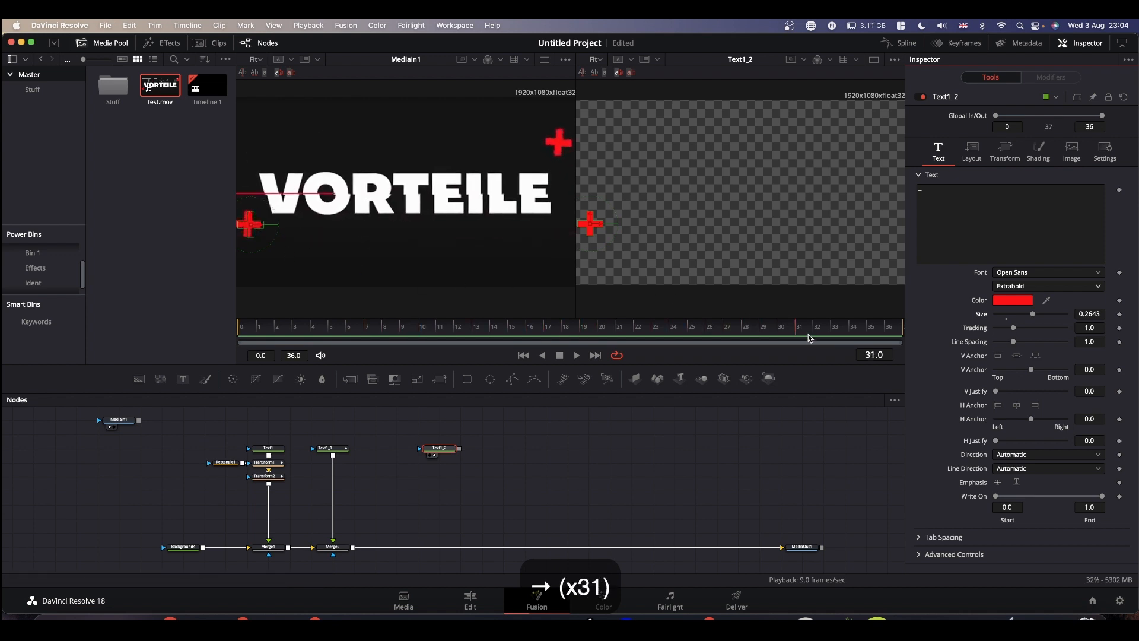
{"action": "key", "text": "Left"}
{"action": "key", "text": "Left"}
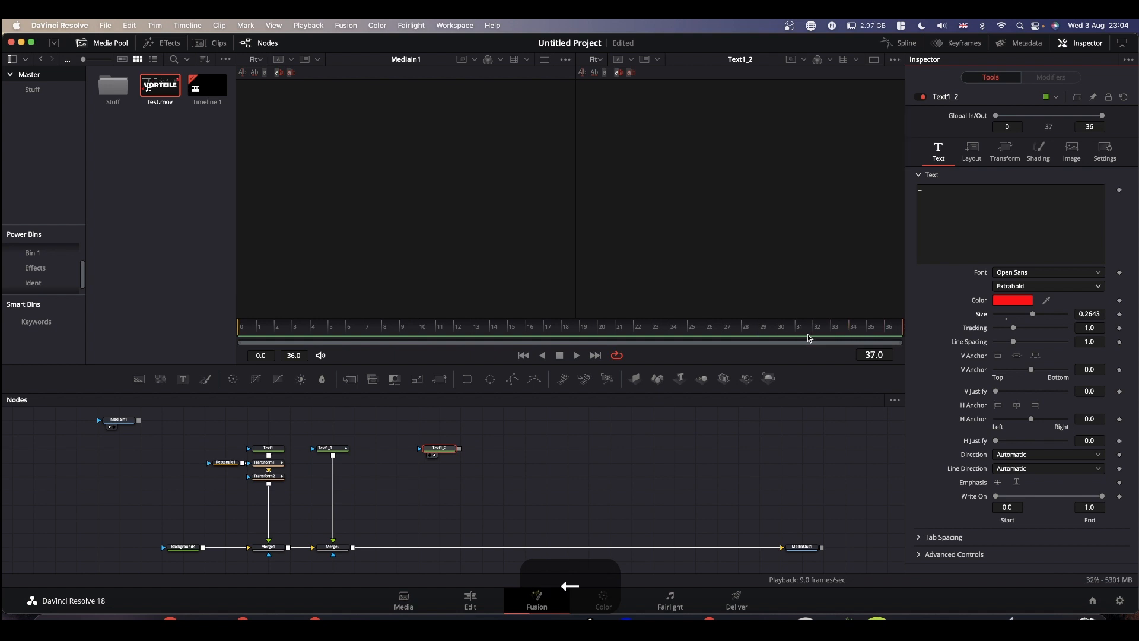
Step: Keyframe the plus sign's layout Z rotation from 0 at frame 0 to 180 at frame 36, and play back the spin
{"action": "left_click_drag", "start_coordinate": [285, 324], "coordinate": [178, 325]}
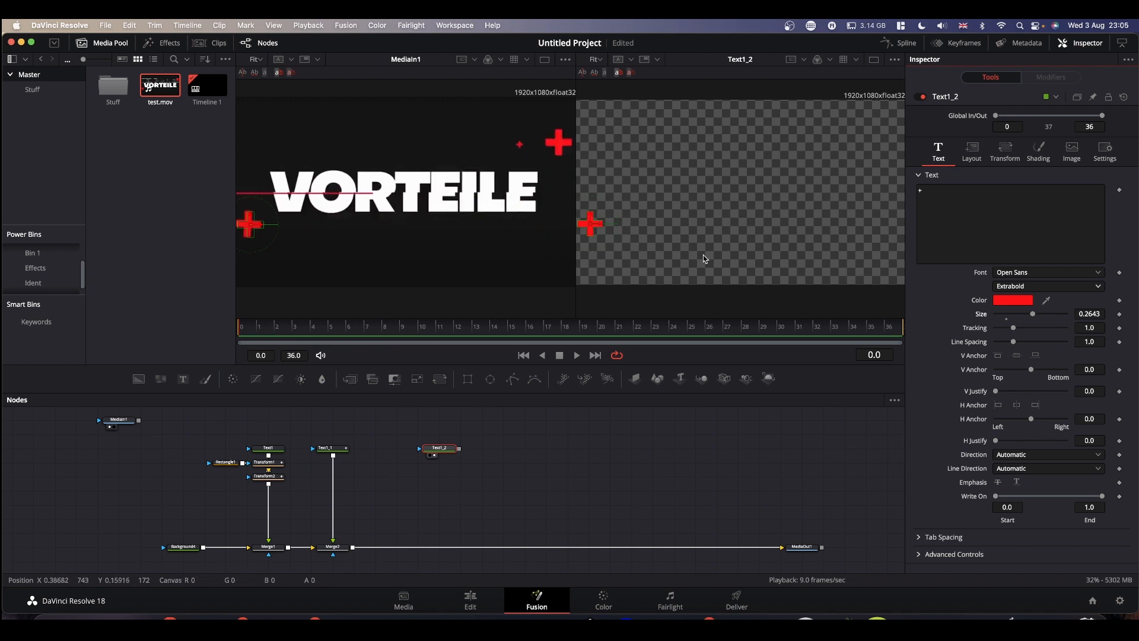
{"action": "left_click", "coordinate": [972, 152]}
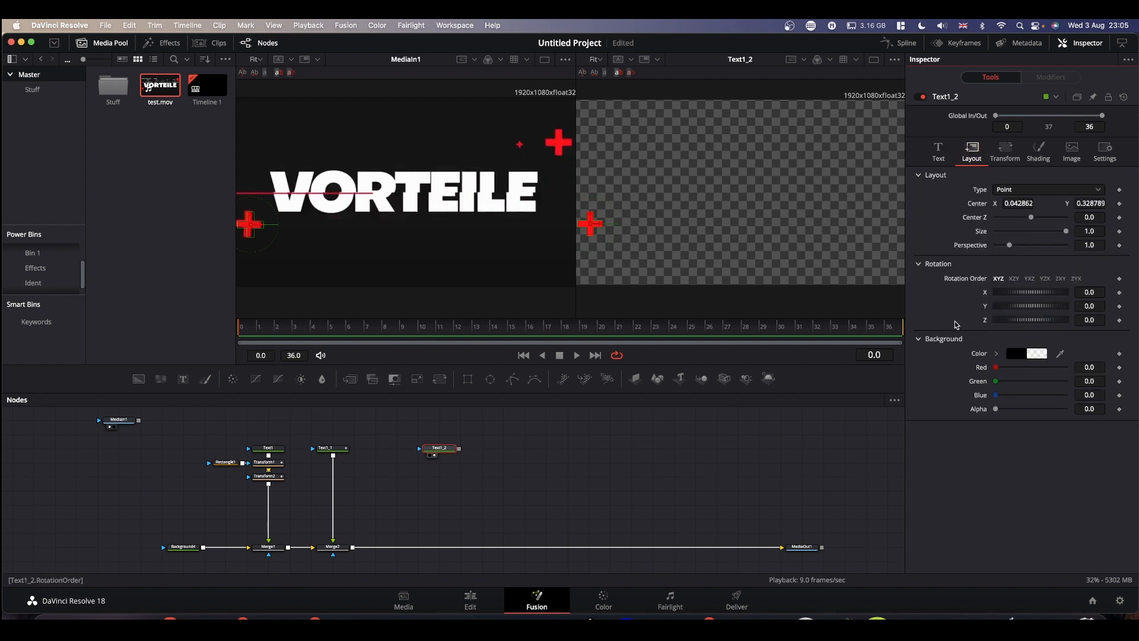
{"action": "mouse_move", "coordinate": [1047, 320]}
{"action": "left_mouse_down"}
{"action": "mouse_move", "coordinate": [1022, 322]}
{"action": "mouse_move", "coordinate": [1049, 322]}
{"action": "left_mouse_up"}
{"action": "double_click", "coordinate": [1031, 321]}
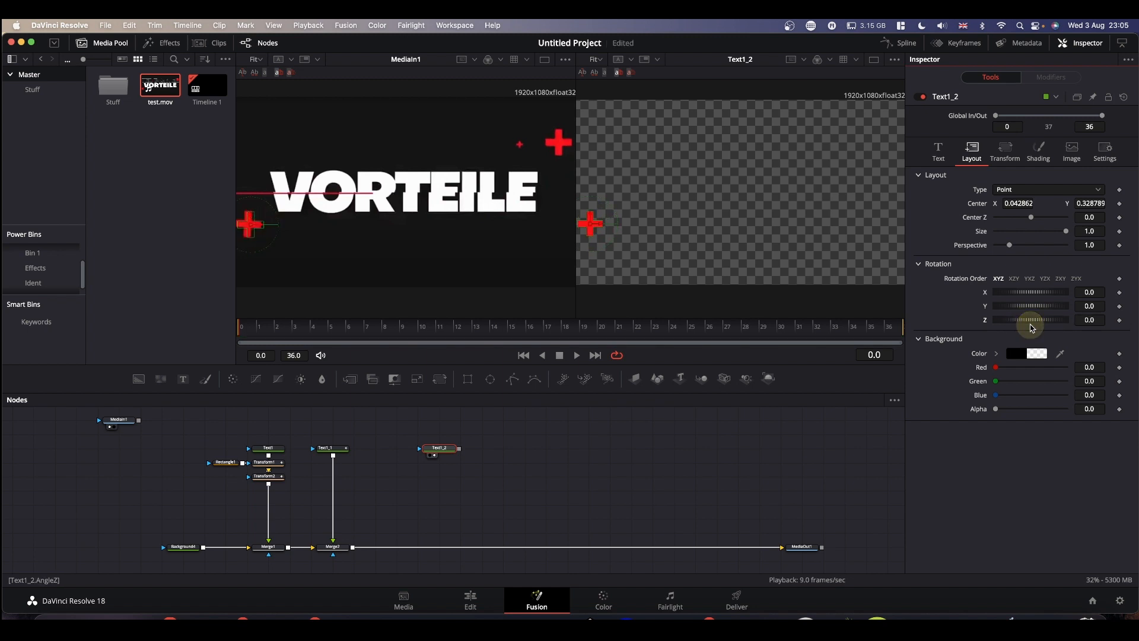
{"action": "left_click", "coordinate": [1121, 320]}
{"action": "left_click_drag", "start_coordinate": [861, 333], "coordinate": [902, 331]}
{"action": "left_click", "coordinate": [1088, 320]}
{"action": "type", "text": "5"}
{"action": "key", "text": "Return"}
{"action": "left_click", "coordinate": [262, 331]}
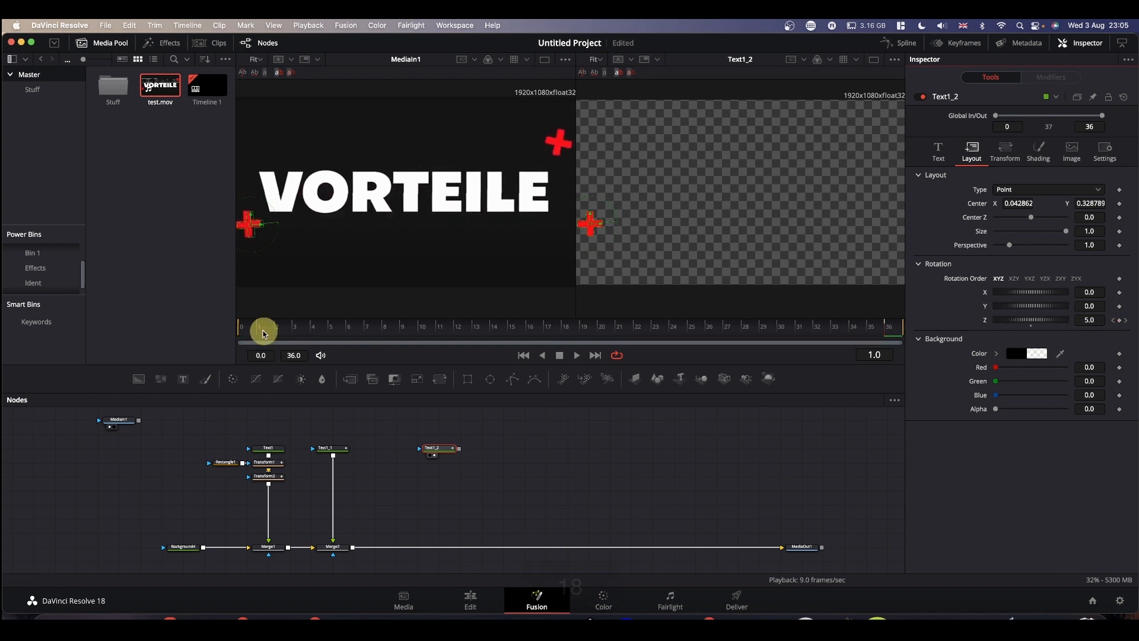
{"action": "key", "text": "space"}
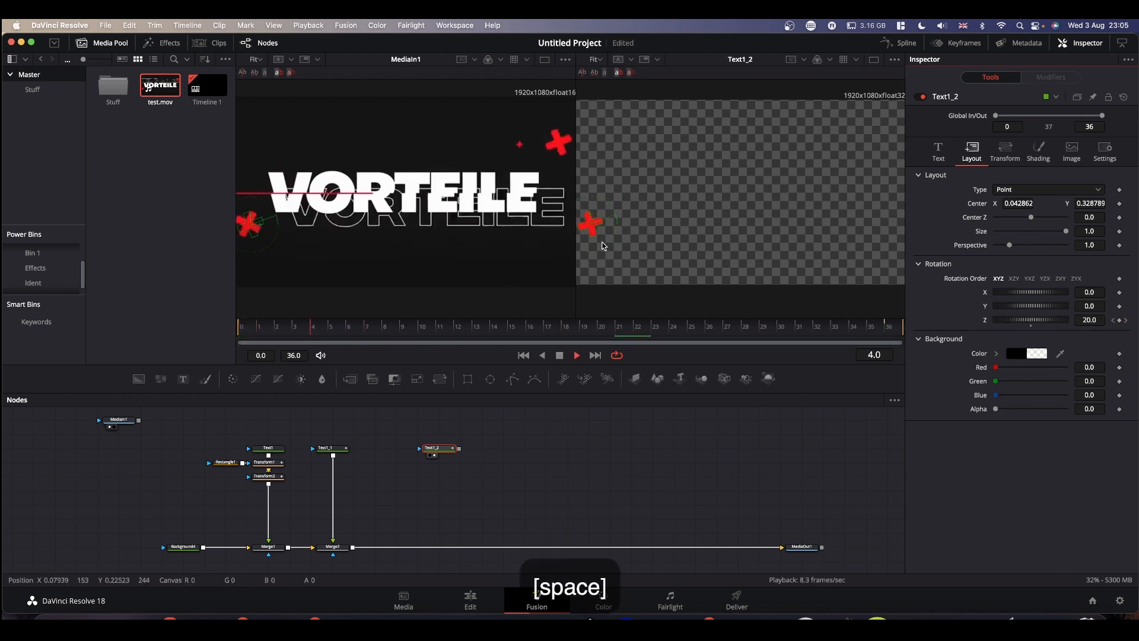
{"action": "key", "text": "space"}
{"action": "key", "text": "space"}
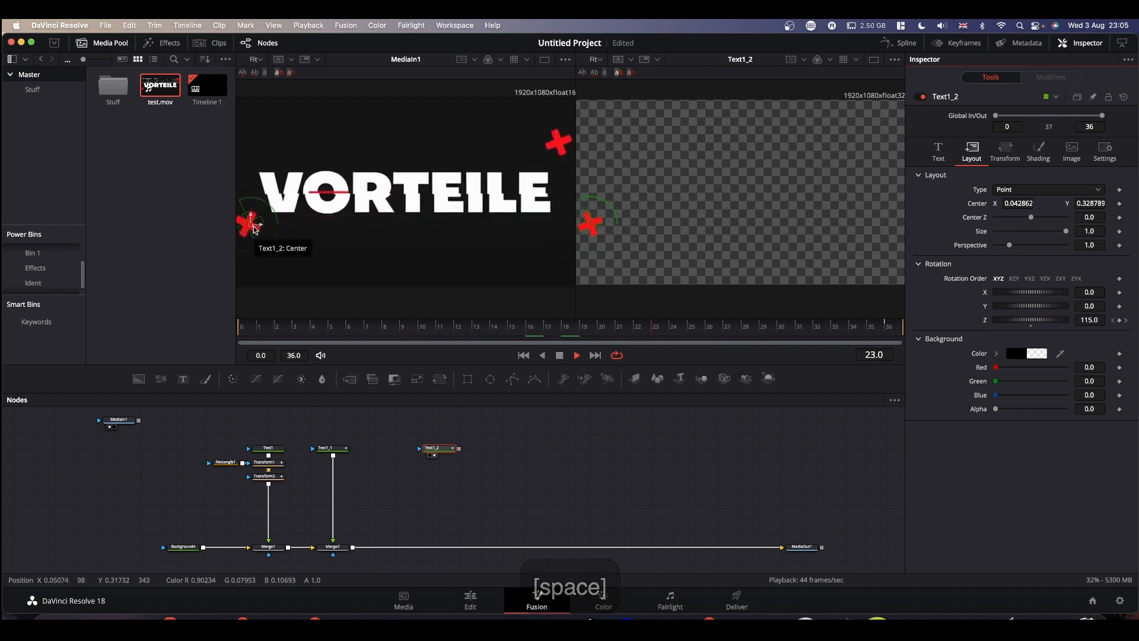
{"action": "key", "text": "space"}
{"action": "left_click_drag", "start_coordinate": [297, 333], "coordinate": [236, 338]}
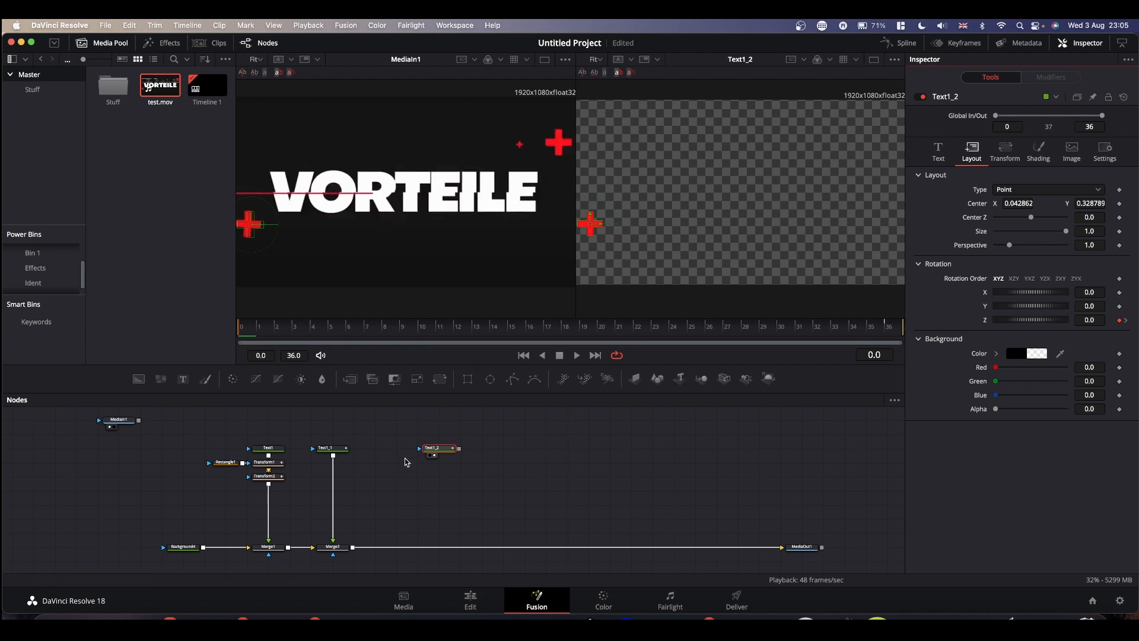
Step: Display Text1_2's Layout Angle Z curve in the Spline editor and fit the curve to the view
{"action": "left_click", "coordinate": [444, 454]}
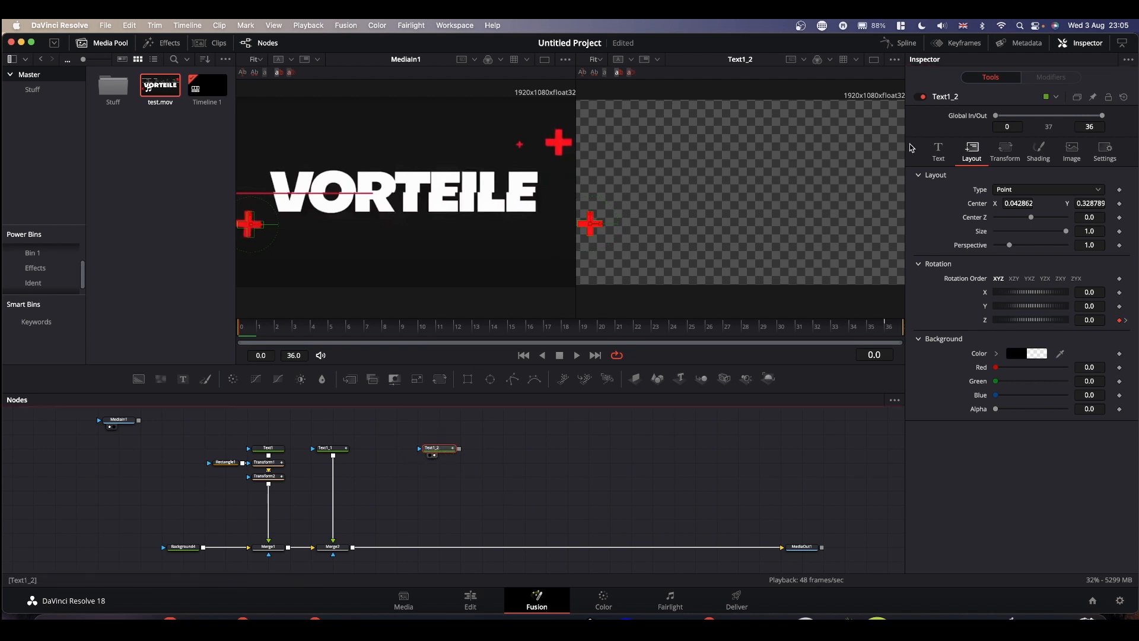
{"action": "left_click", "coordinate": [906, 43]}
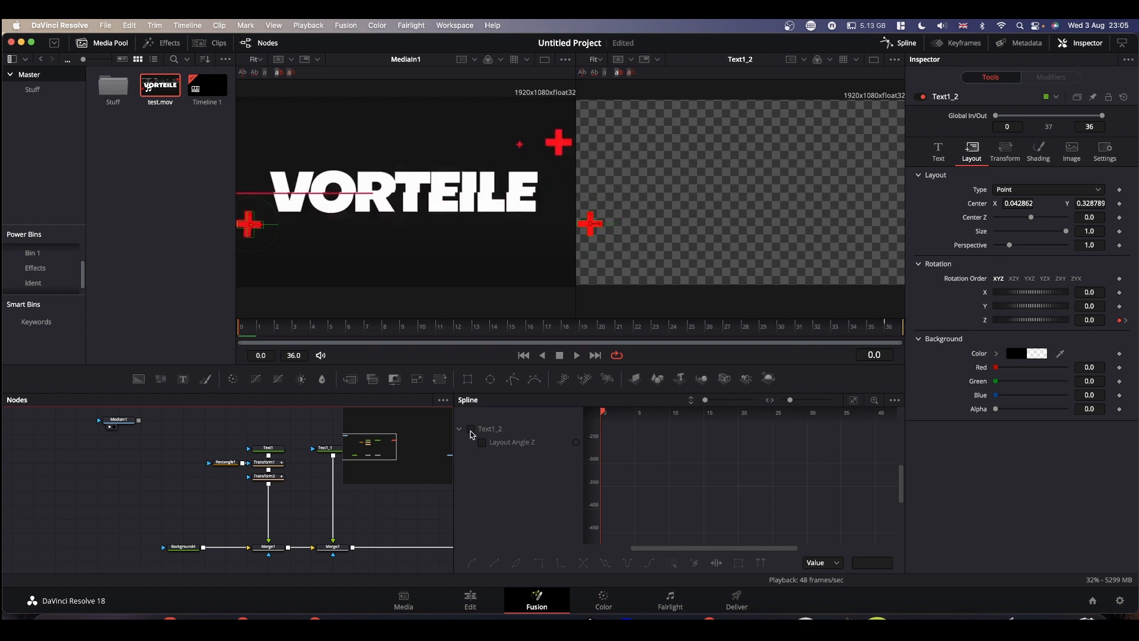
{"action": "left_click_drag", "start_coordinate": [405, 520], "coordinate": [229, 511]}
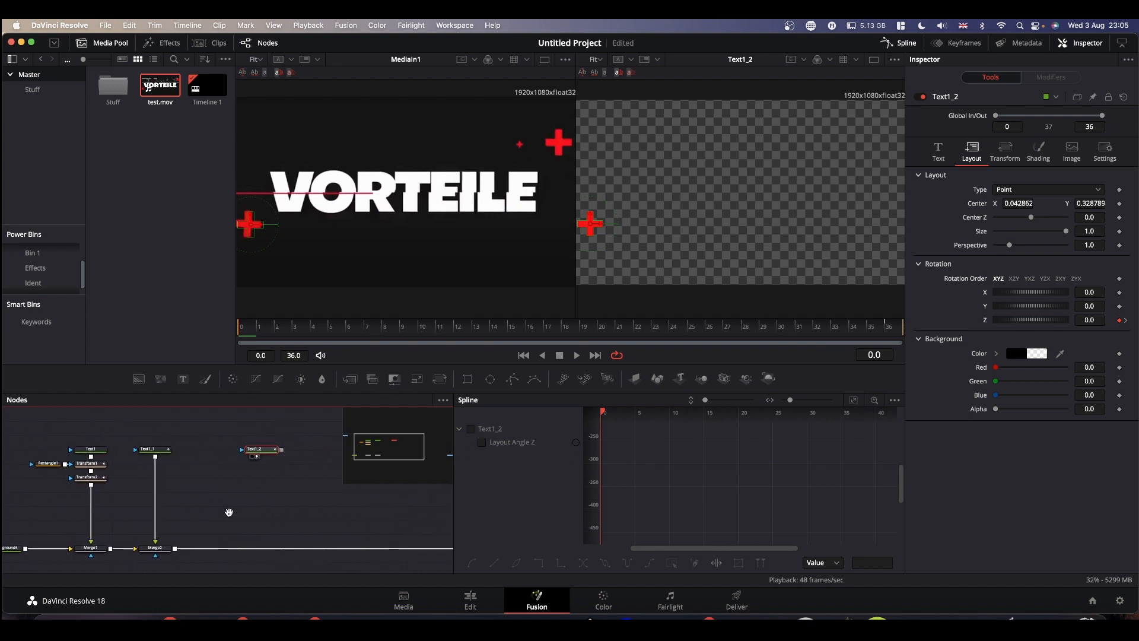
{"action": "left_click", "coordinate": [470, 431]}
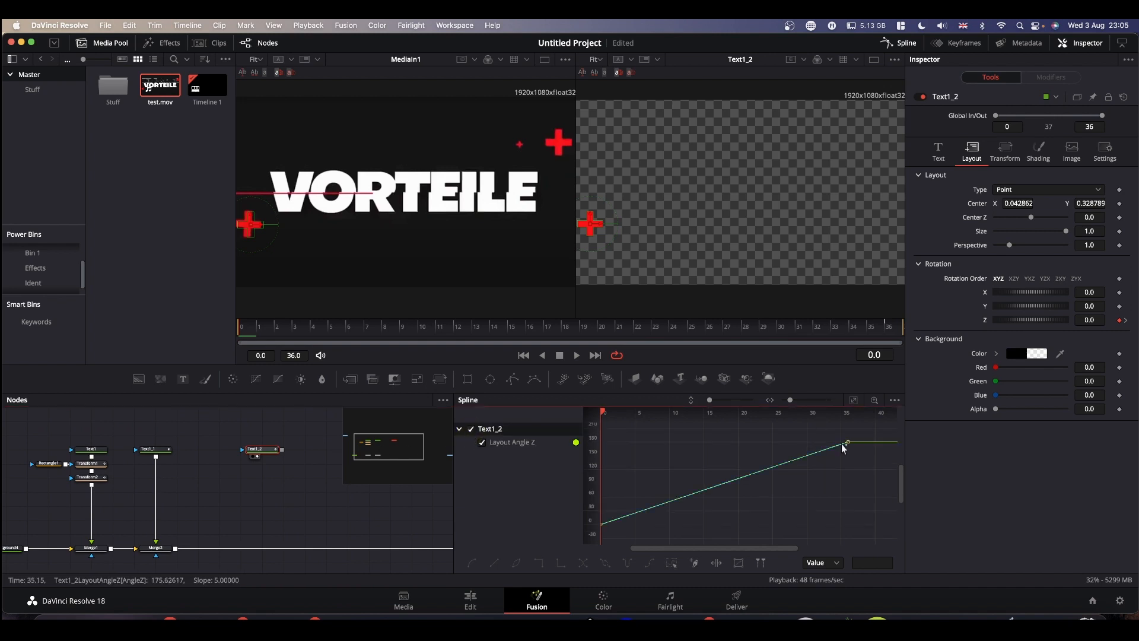
{"action": "left_click", "coordinate": [854, 402]}
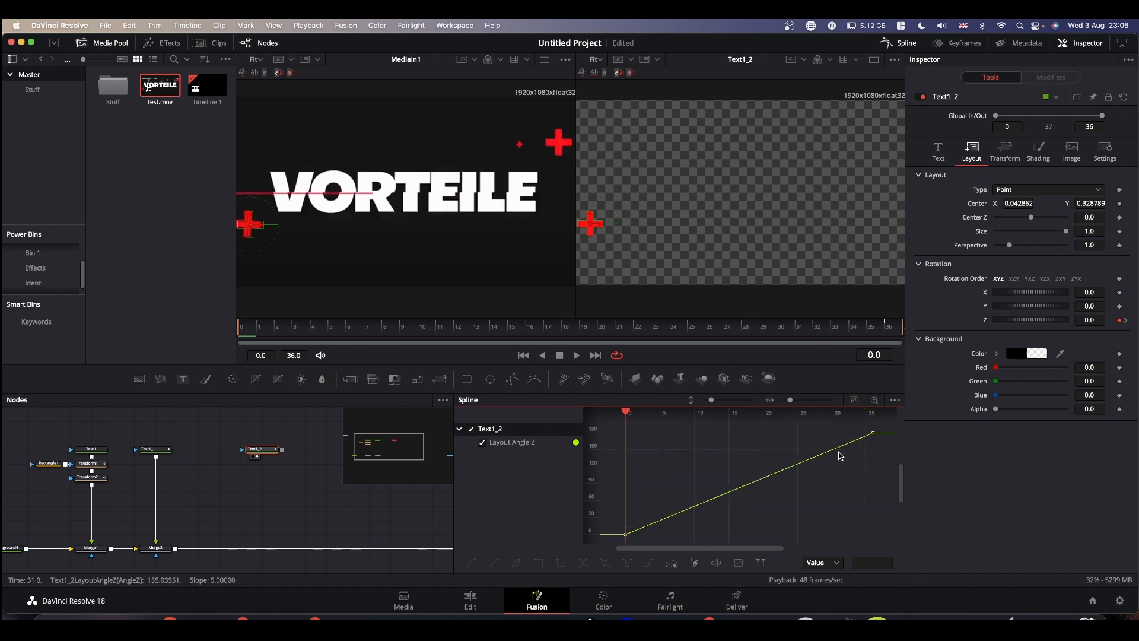
Step: Smooth both rotation keyframes and shape their handles for a steep start and long ease-out, then play back the rotation
{"action": "left_click_drag", "start_coordinate": [615, 542], "coordinate": [883, 428]}
{"action": "left_click_drag", "start_coordinate": [789, 471], "coordinate": [680, 437]}
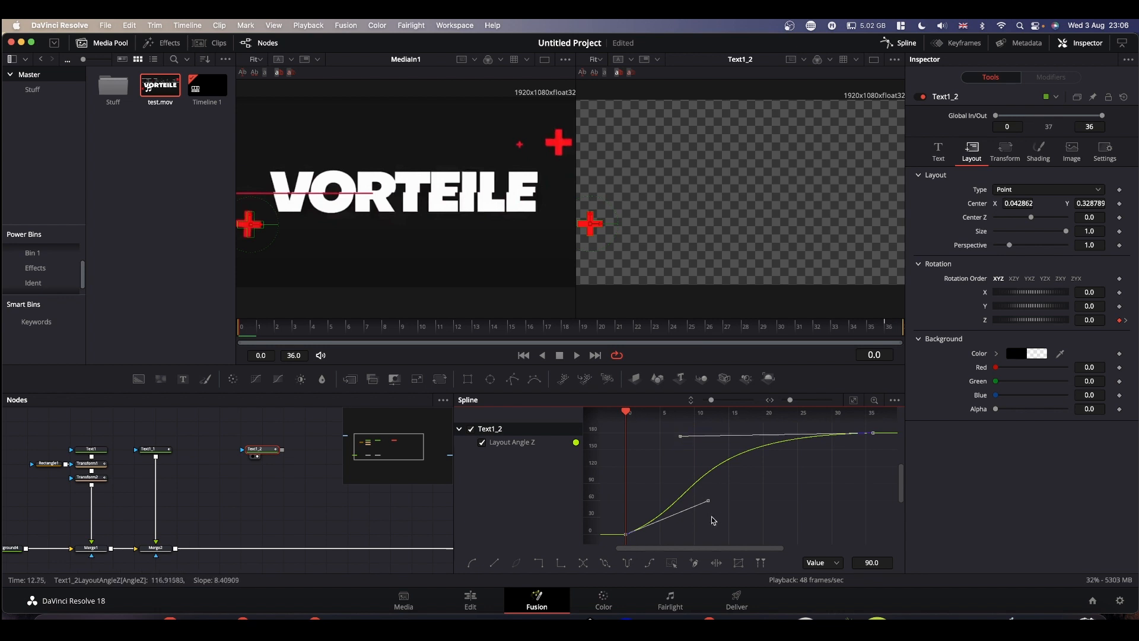
{"action": "left_click_drag", "start_coordinate": [707, 505], "coordinate": [666, 444]}
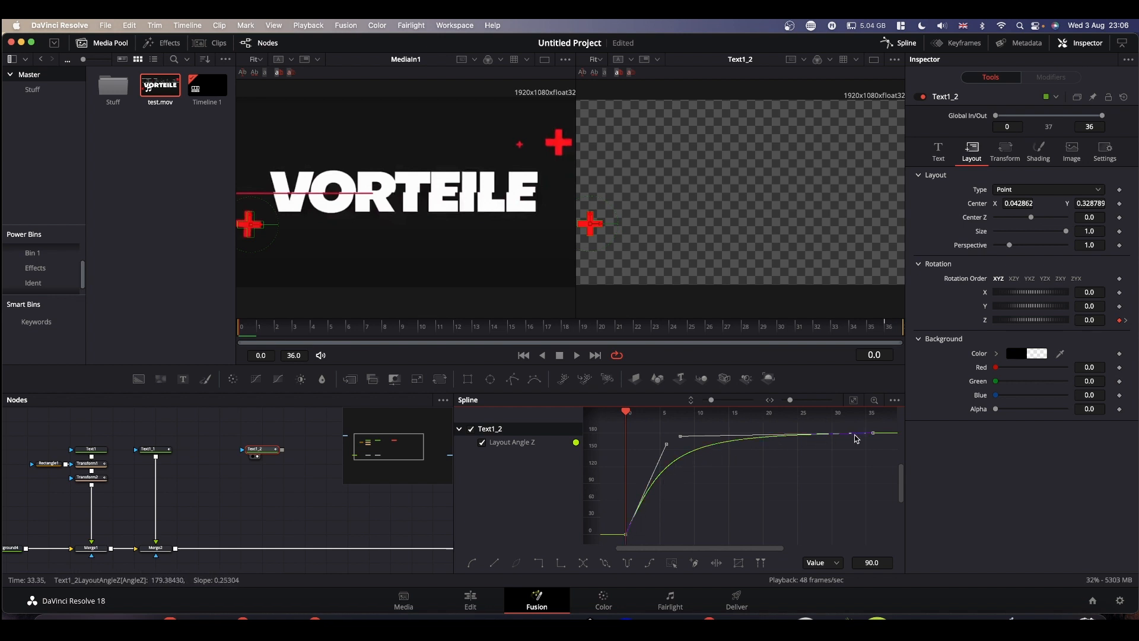
{"action": "key", "text": "space"}
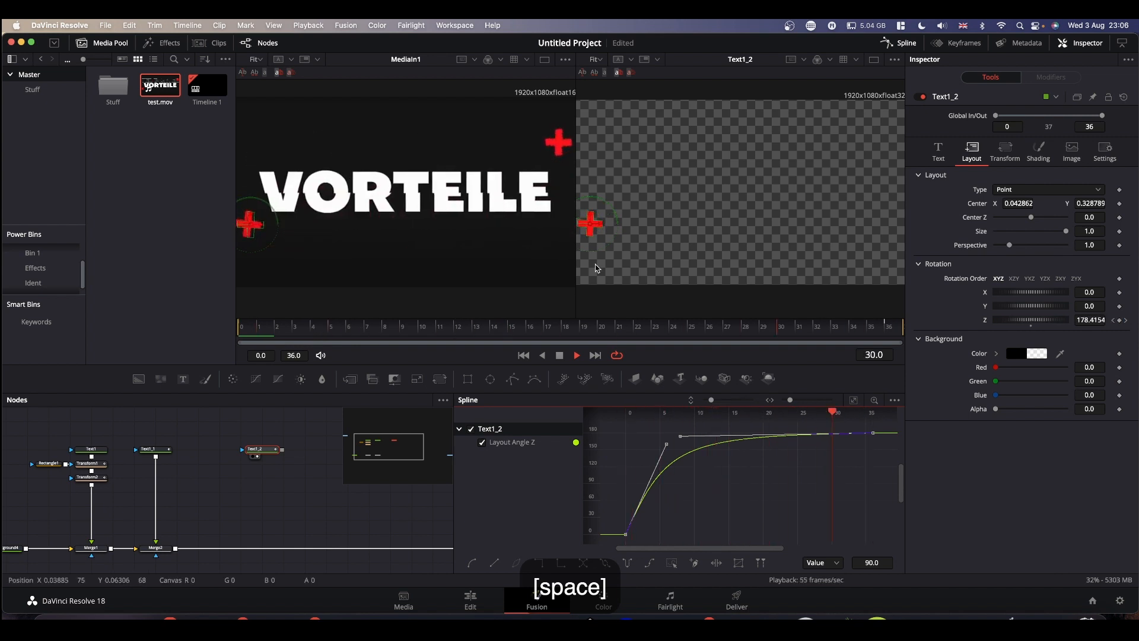
{"action": "key", "text": "space"}
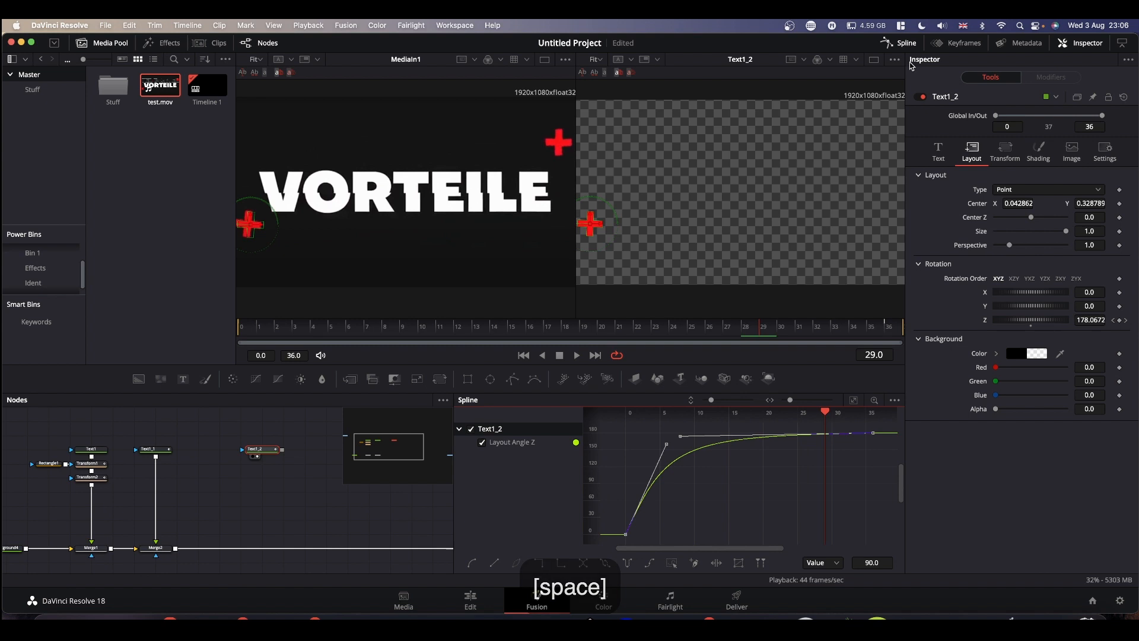
Step: Close the Spline editor, duplicate the Text1_2 plus sign node and merge the copy over the original
{"action": "left_click", "coordinate": [904, 41]}
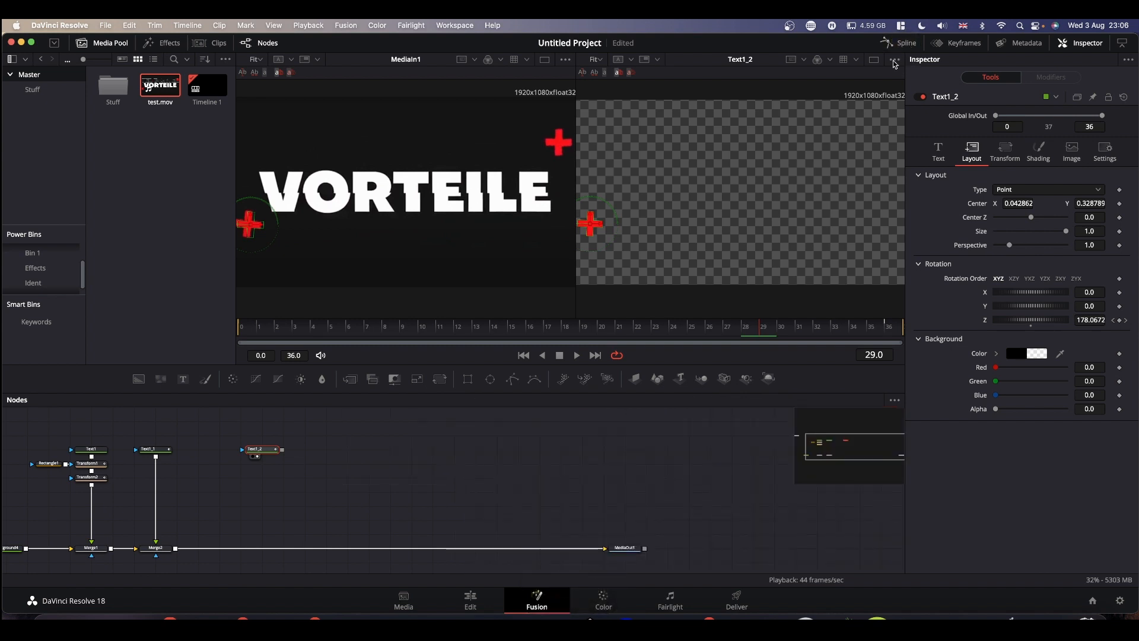
{"action": "left_click", "coordinate": [257, 449]}
{"action": "key", "text": "super"}
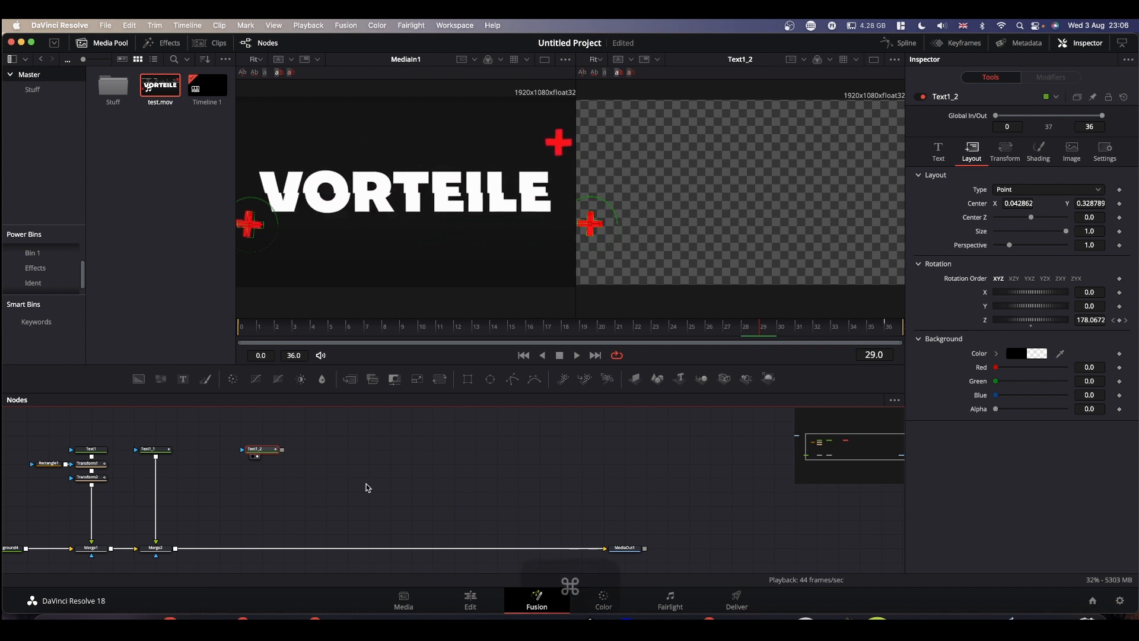
{"action": "key", "text": "super+c"}
{"action": "left_click", "coordinate": [344, 453]}
{"action": "key", "text": "super+v"}
{"action": "left_click_drag", "start_coordinate": [338, 452], "coordinate": [298, 454]}
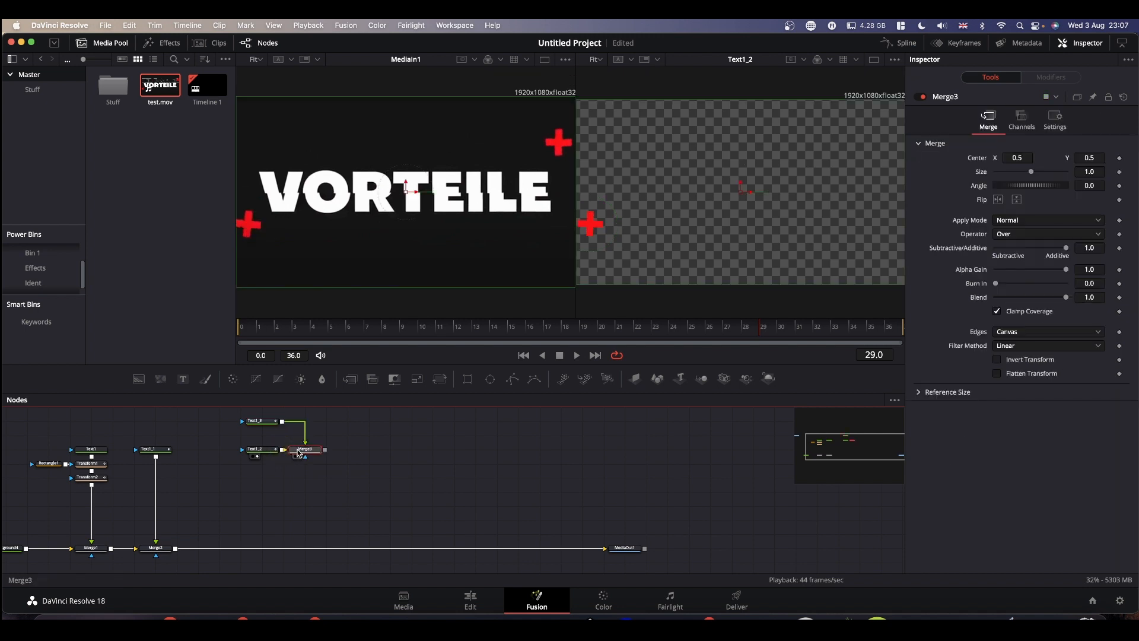
Step: Move the duplicated plus sign to about X 0.953, Y 0.754, over the reference's upper-right cross, and play back Merge3 beside the reference
{"action": "left_click", "coordinate": [261, 423]}
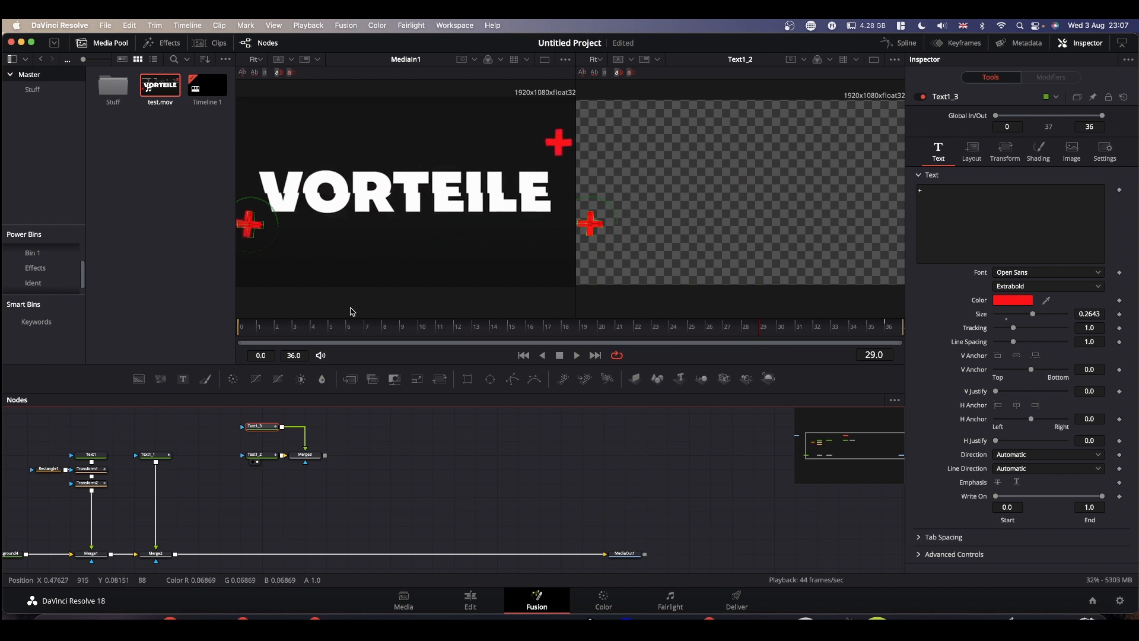
{"action": "left_click_drag", "start_coordinate": [251, 229], "coordinate": [559, 146]}
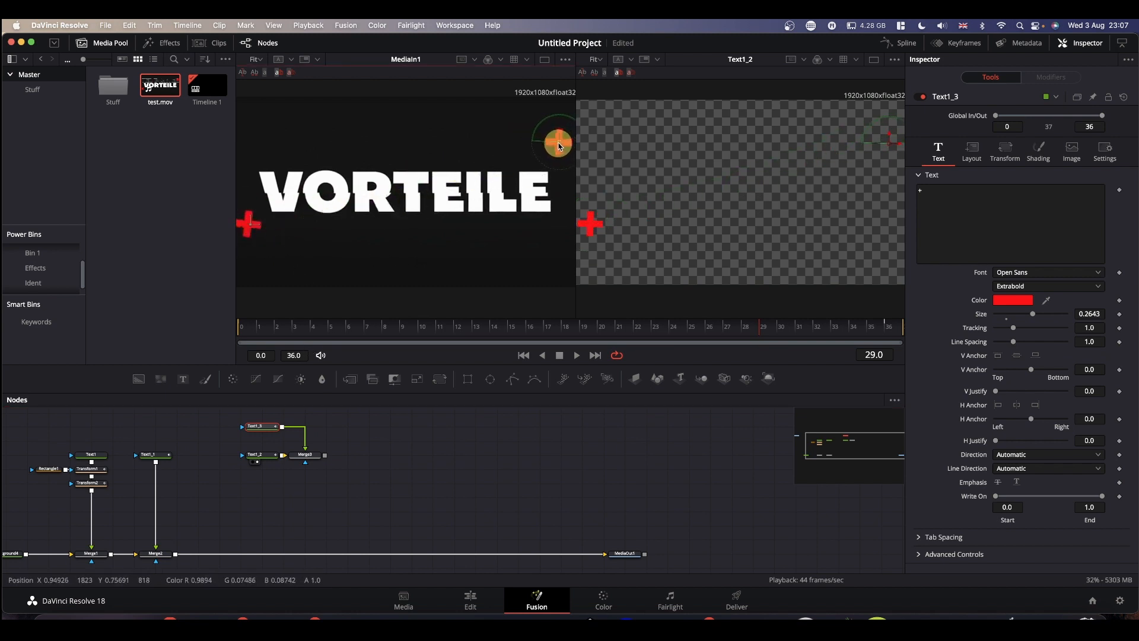
{"action": "left_click_drag", "start_coordinate": [305, 455], "coordinate": [656, 218]}
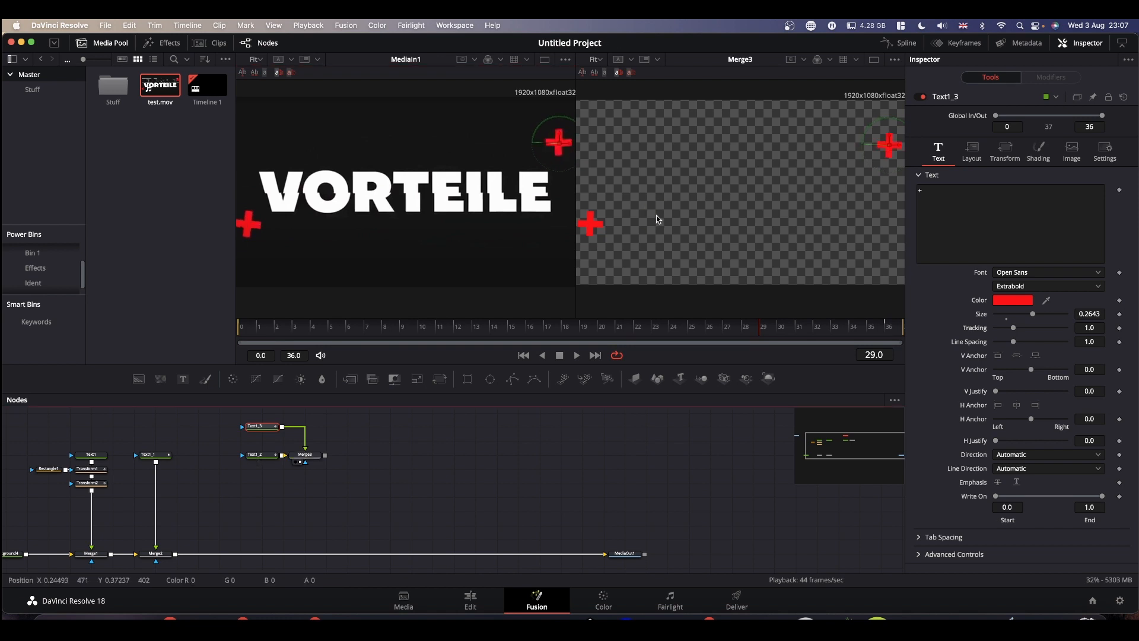
{"action": "key", "text": "space"}
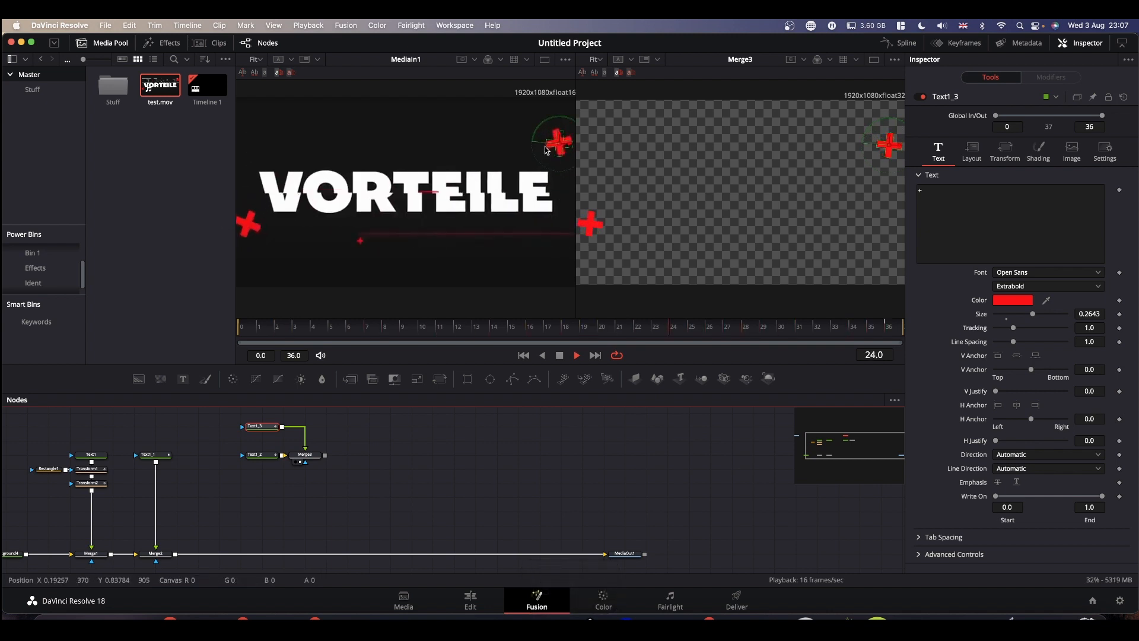
{"action": "key", "text": "space"}
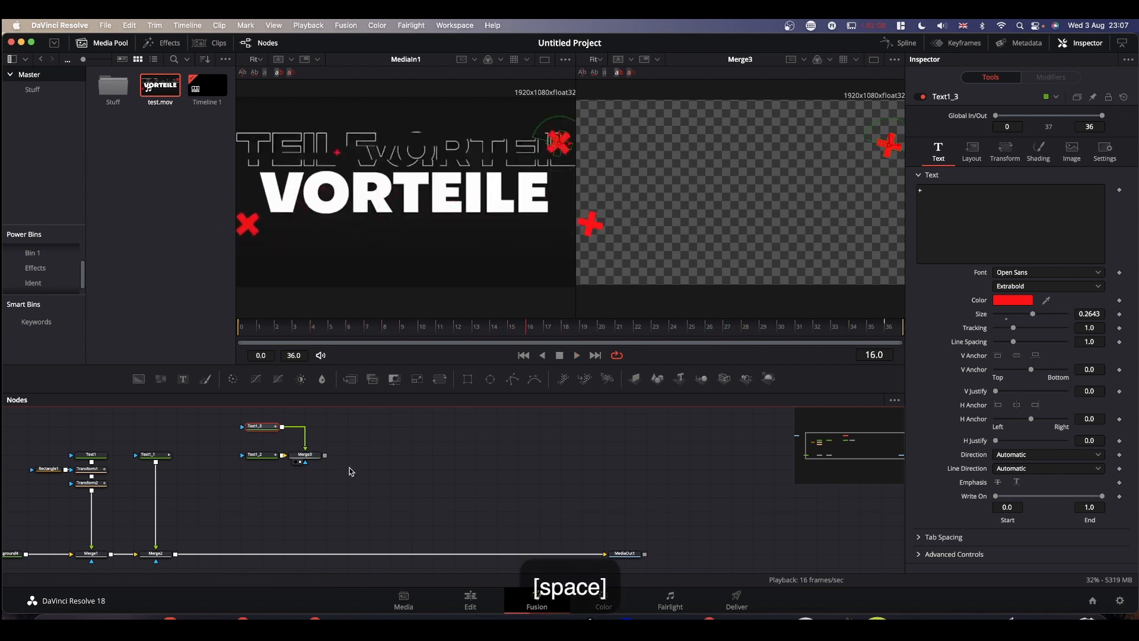
Step: Set the duplicated plus sign's layout Z rotation keyframe at frame 36 to -180
{"action": "left_click", "coordinate": [256, 427]}
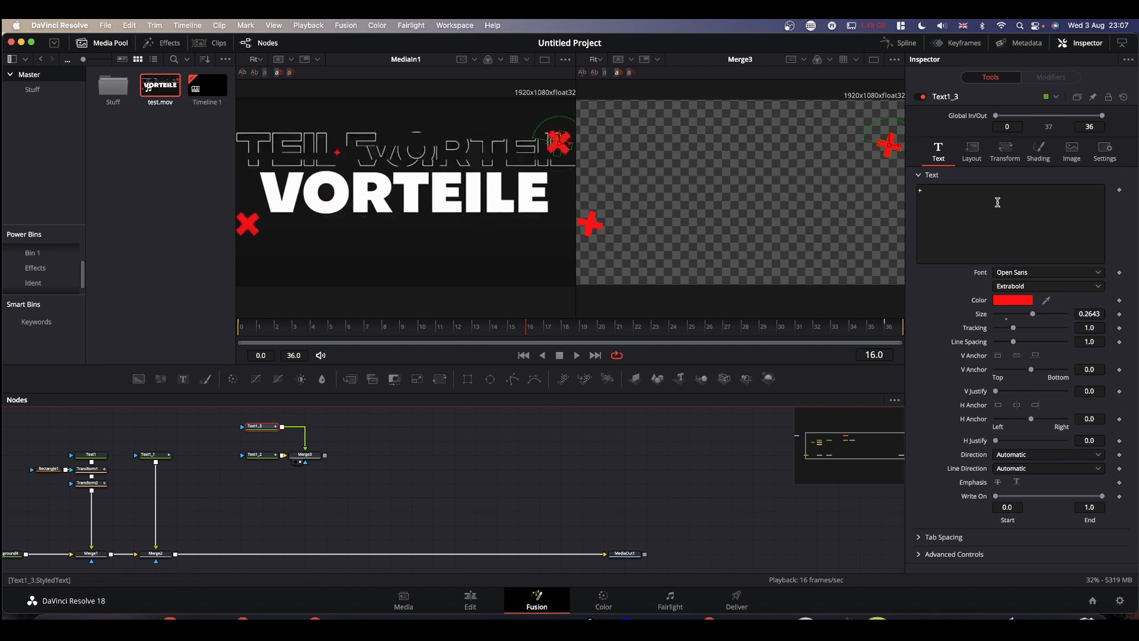
{"action": "left_click", "coordinate": [971, 151]}
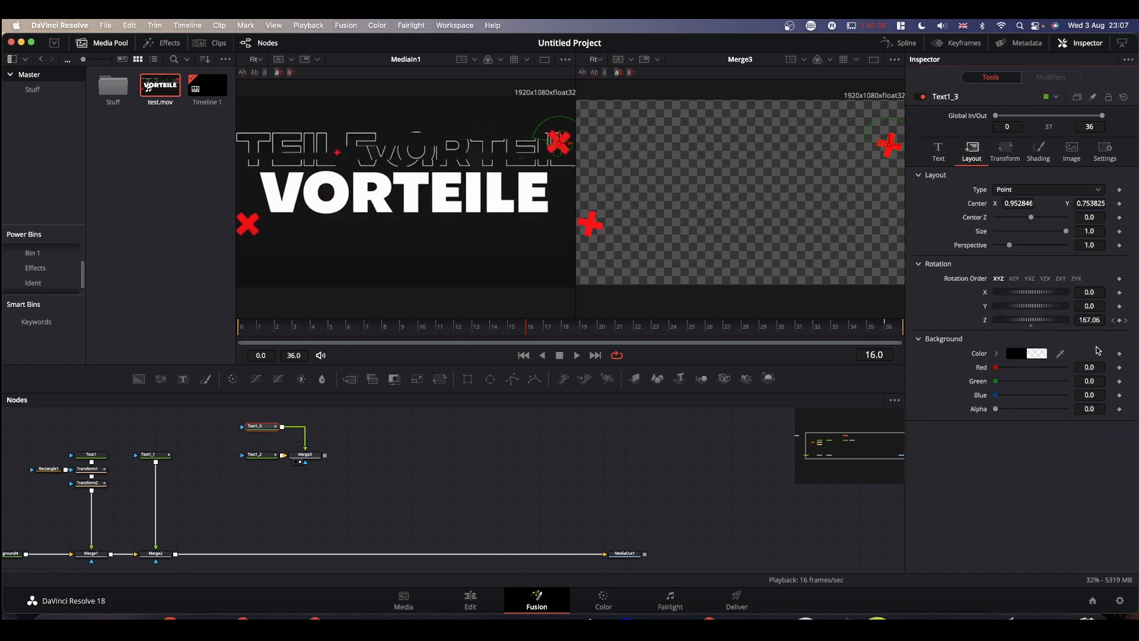
{"action": "left_click", "coordinate": [884, 336]}
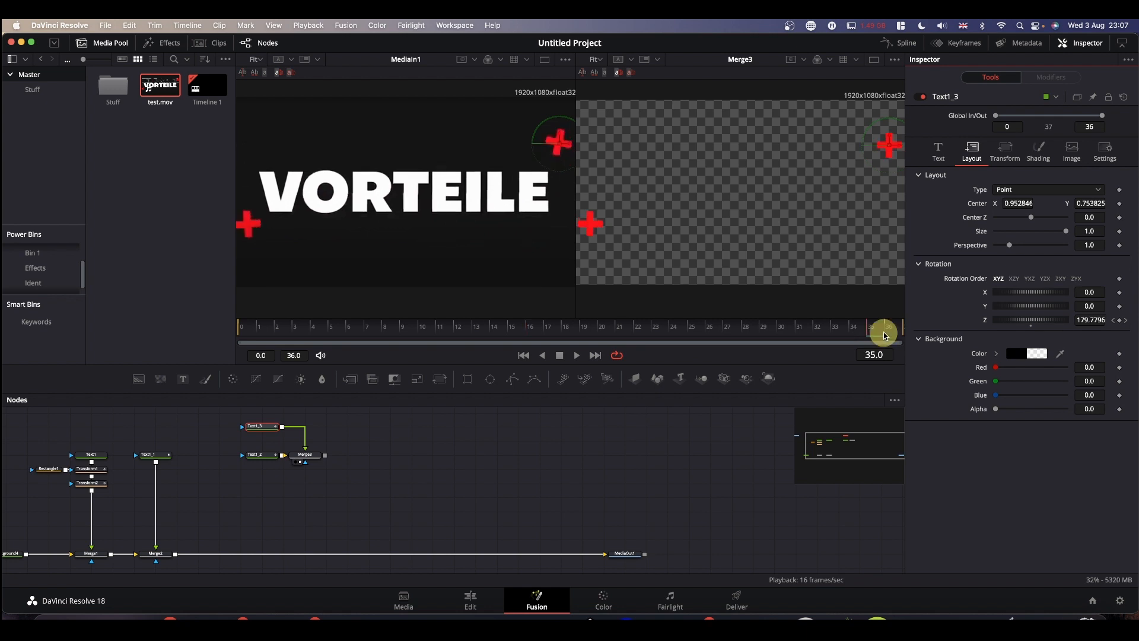
{"action": "left_click", "coordinate": [1083, 320]}
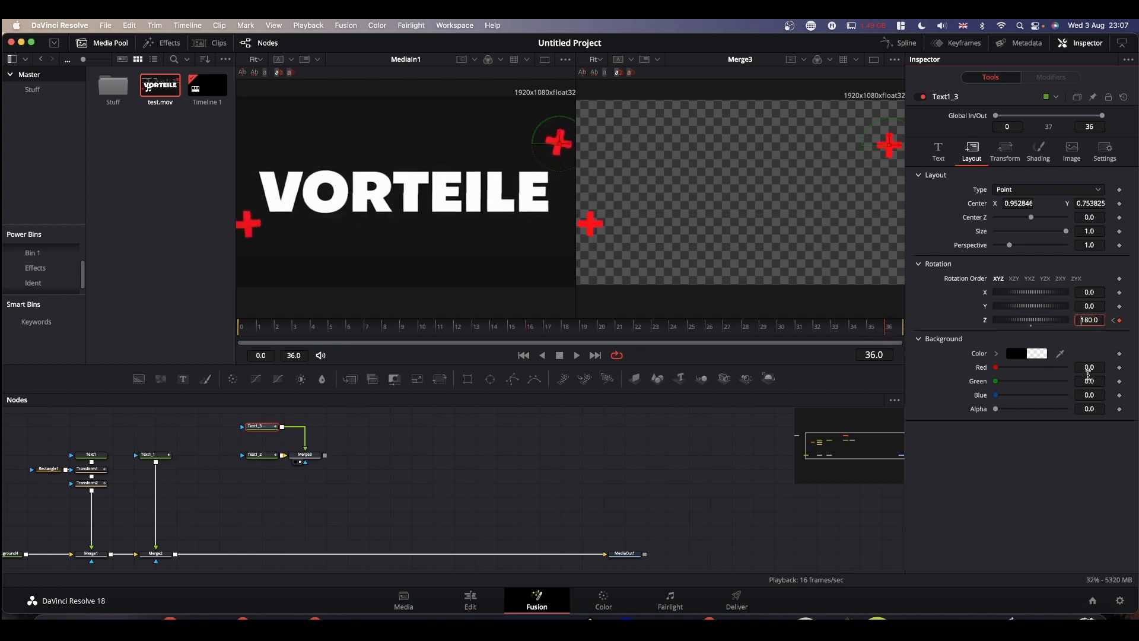
{"action": "type", "text": "-"}
{"action": "key", "text": "Return"}
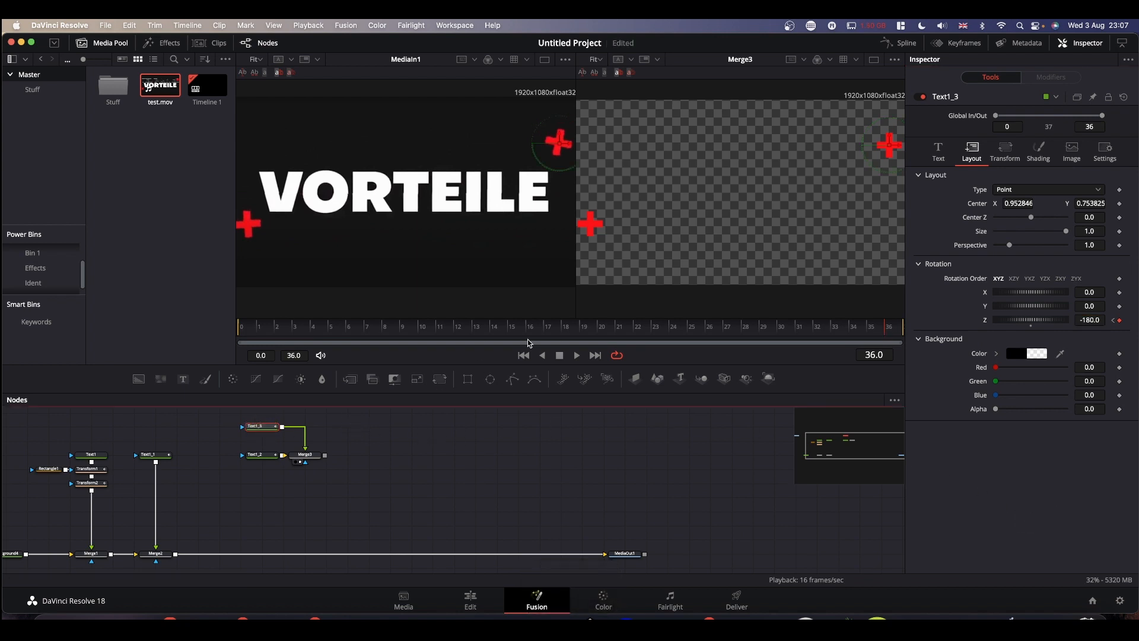
Step: Make Text1_3's Layout Angle Z curve linear, shape its handles for a steep start and long ease-out, and play back from frame 0
{"action": "left_click", "coordinate": [902, 44]}
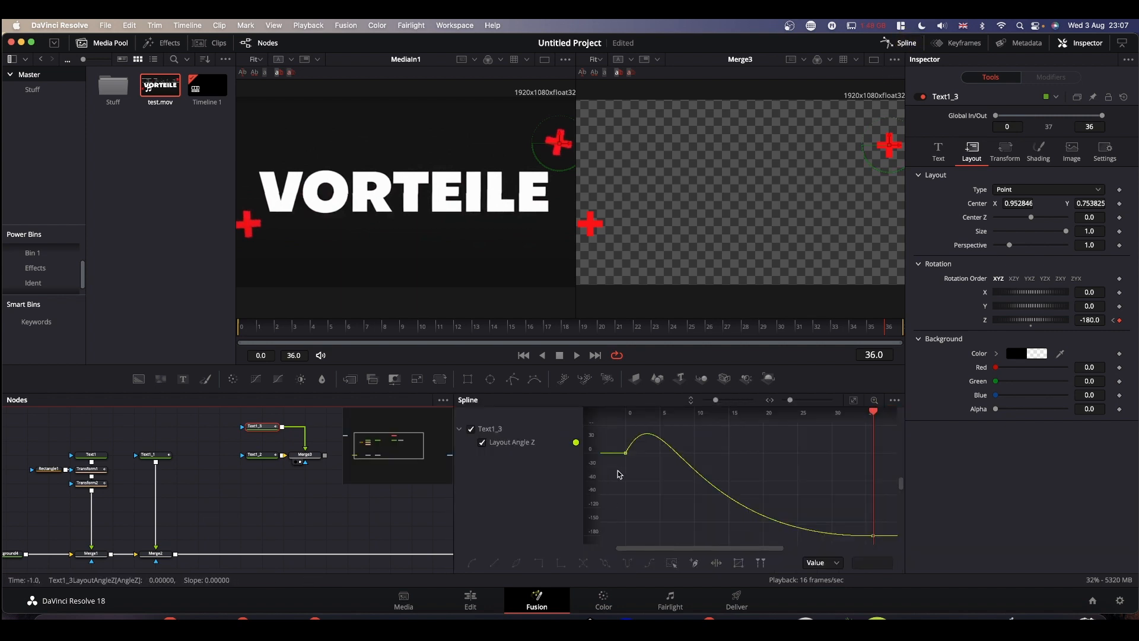
{"action": "left_click_drag", "start_coordinate": [609, 425], "coordinate": [871, 538]}
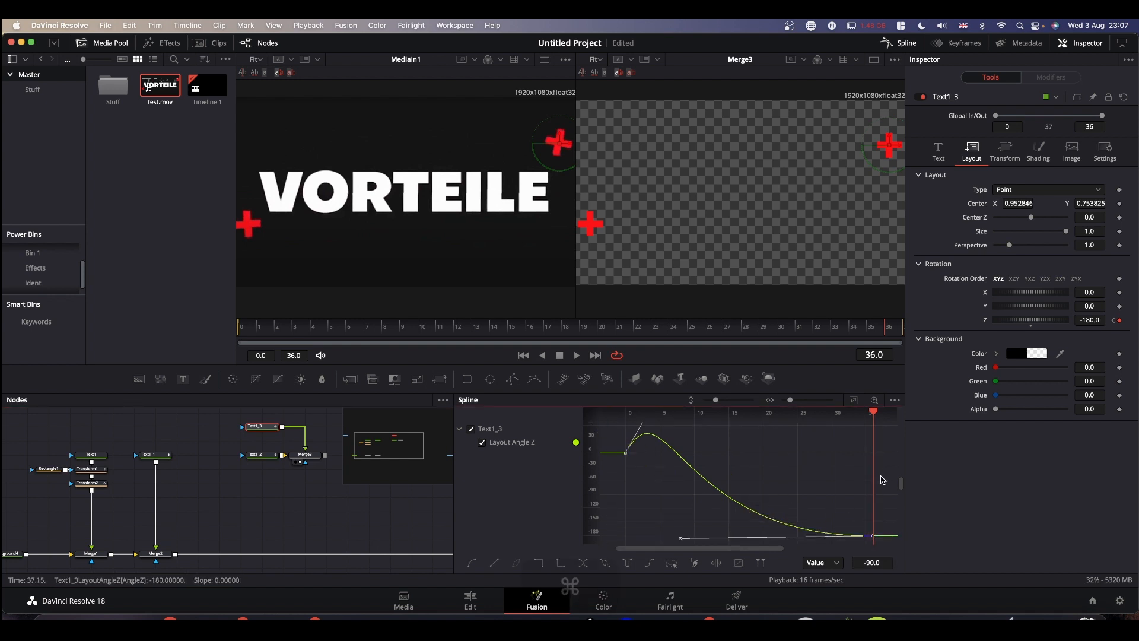
{"action": "key", "text": "super+l"}
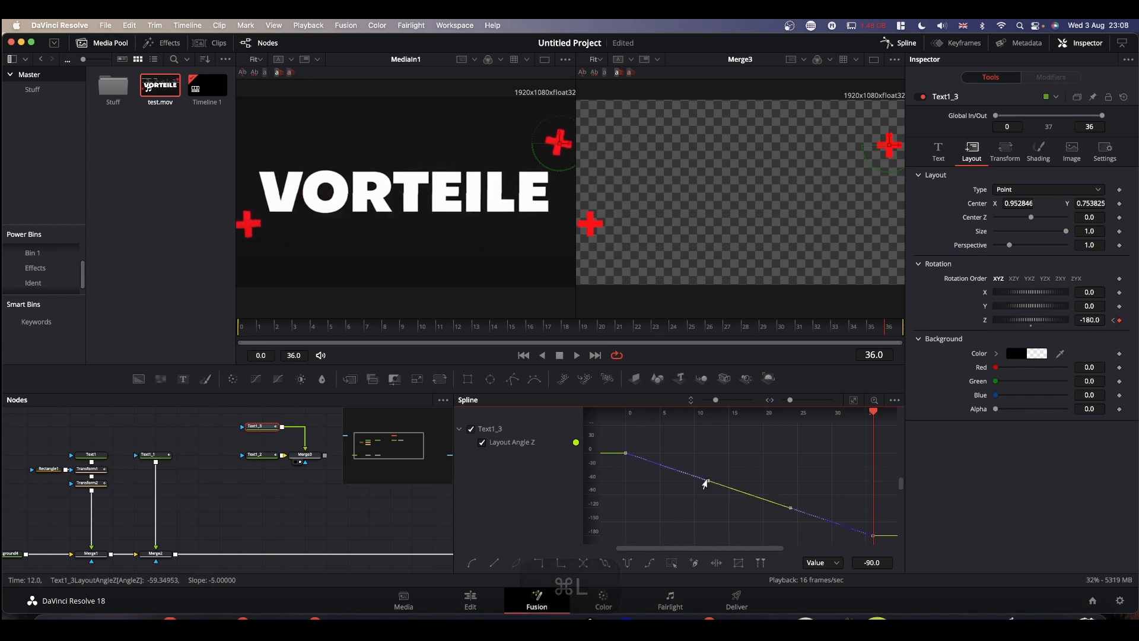
{"action": "left_click_drag", "start_coordinate": [706, 484], "coordinate": [656, 522]}
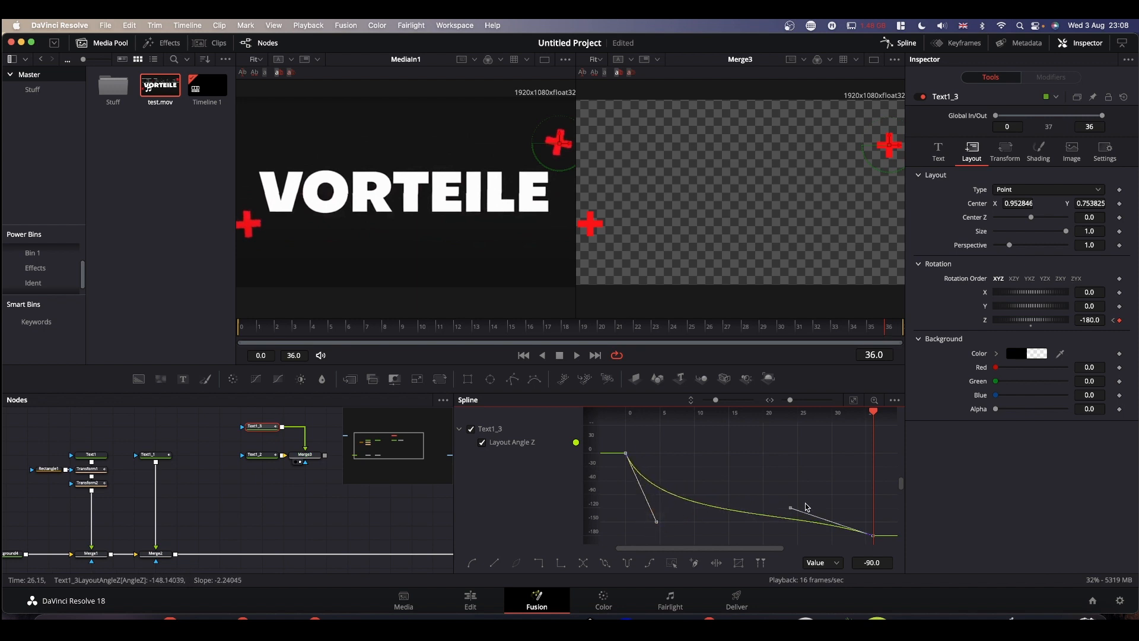
{"action": "left_click_drag", "start_coordinate": [788, 510], "coordinate": [671, 527]}
{"action": "left_click_drag", "start_coordinate": [424, 332], "coordinate": [234, 322]}
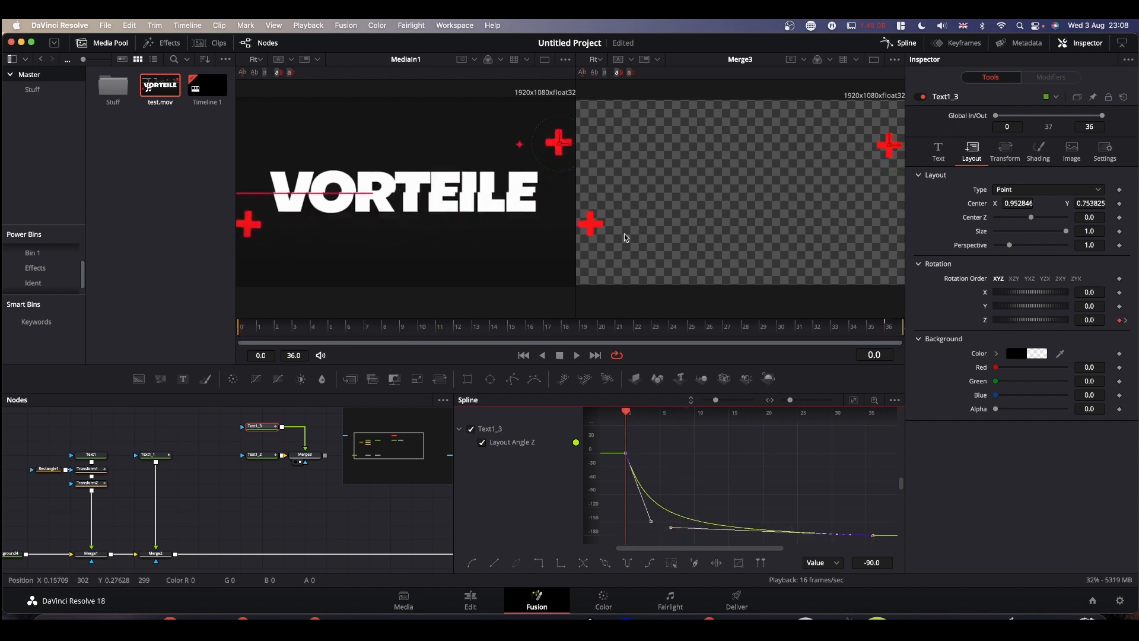
{"action": "key", "text": "space"}
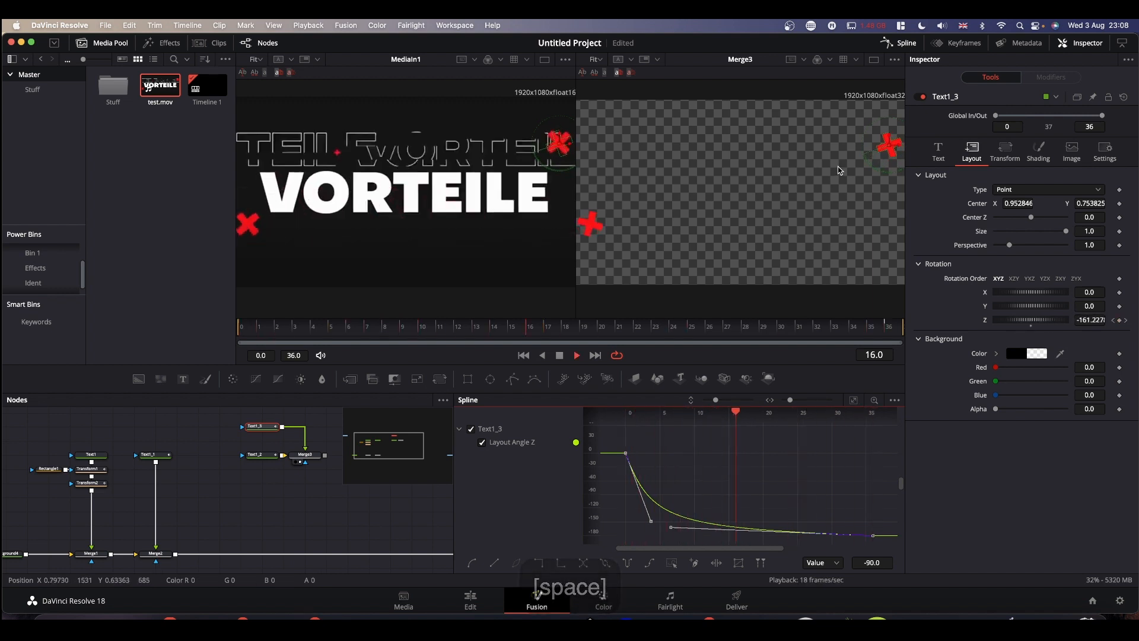
{"action": "key", "text": "space"}
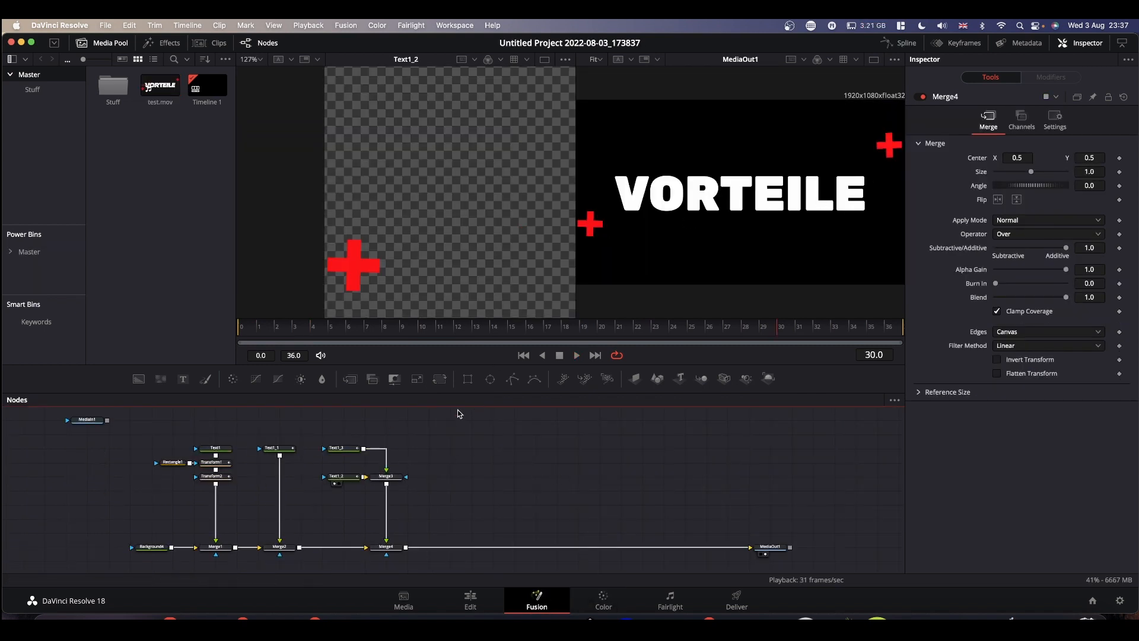
Step: Display the MediaIn1 reference fitted to its viewer and step through its last frames from frame 30 to compare it with MediaOut1
{"action": "key", "text": "1"}
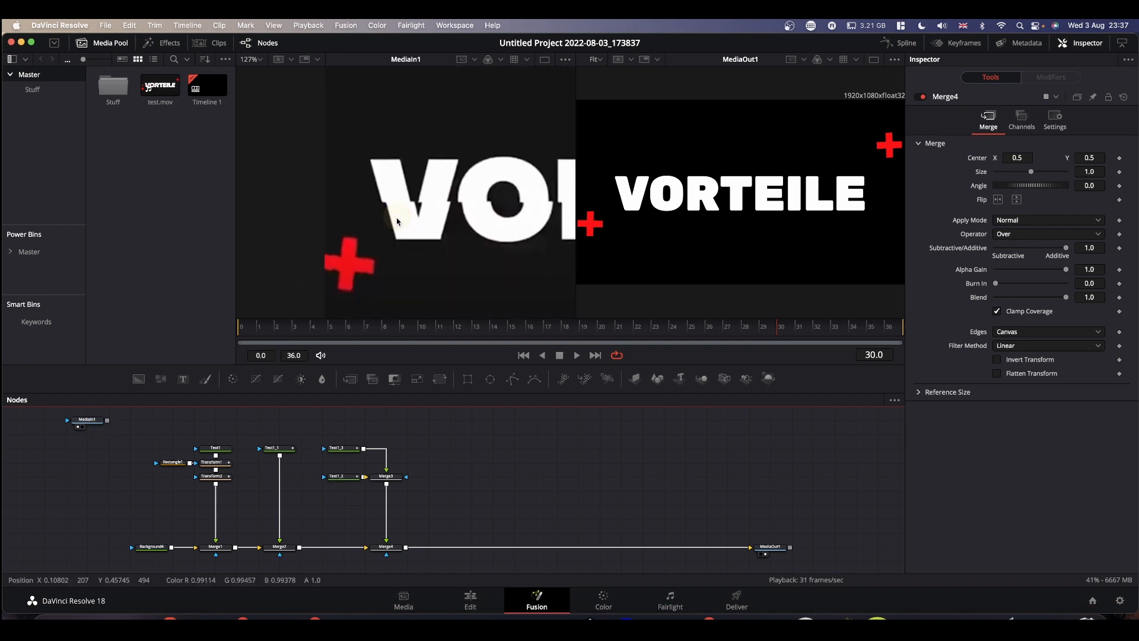
{"action": "left_click", "coordinate": [259, 60]}
{"action": "left_click", "coordinate": [256, 74]}
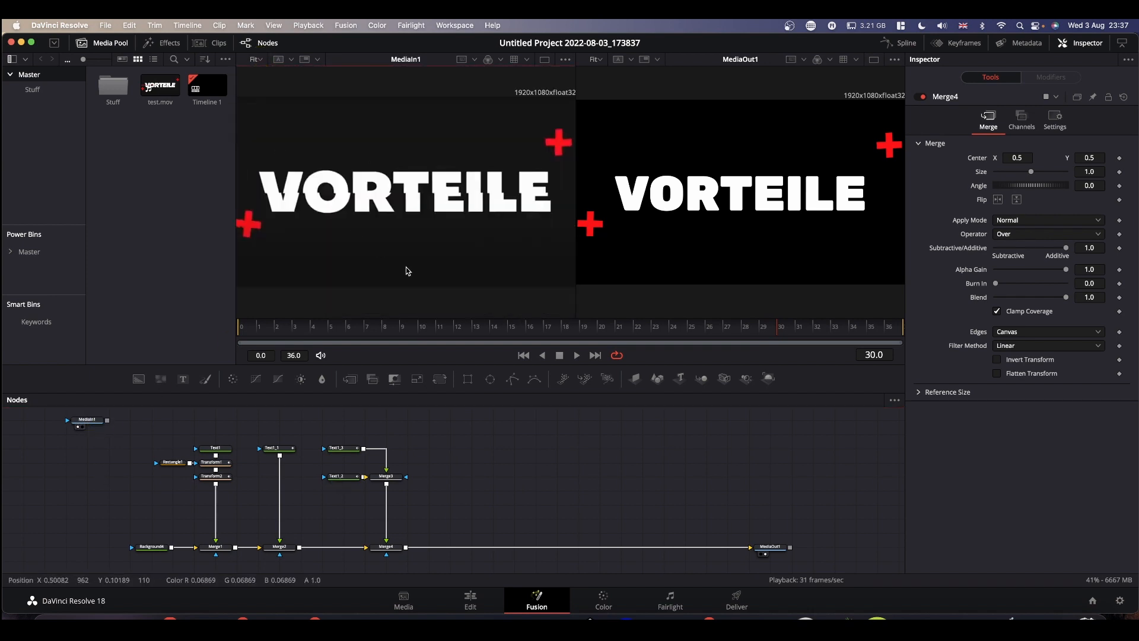
{"action": "key", "text": "Right"}
{"action": "key", "text": "Right"}
{"action": "key", "text": "Right"}
{"action": "key", "text": "Right"}
{"action": "key", "text": "Right"}
{"action": "key", "text": "Right"}
{"action": "key", "text": "Right"}
{"action": "key", "text": "Right"}
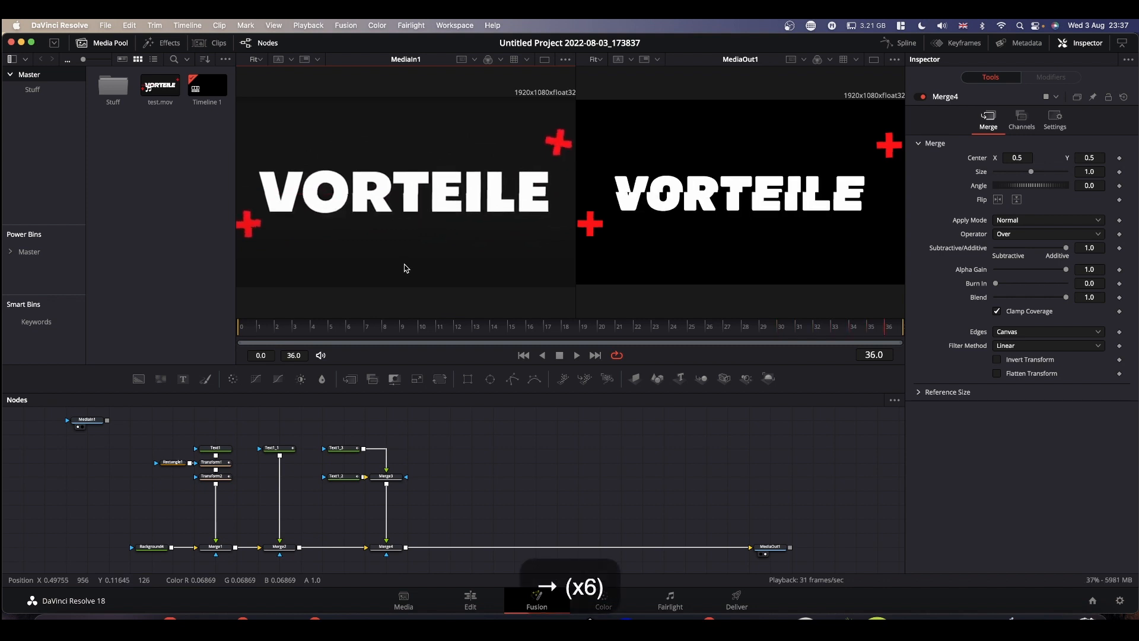
{"action": "key", "text": "Left"}
{"action": "key", "text": "Left"}
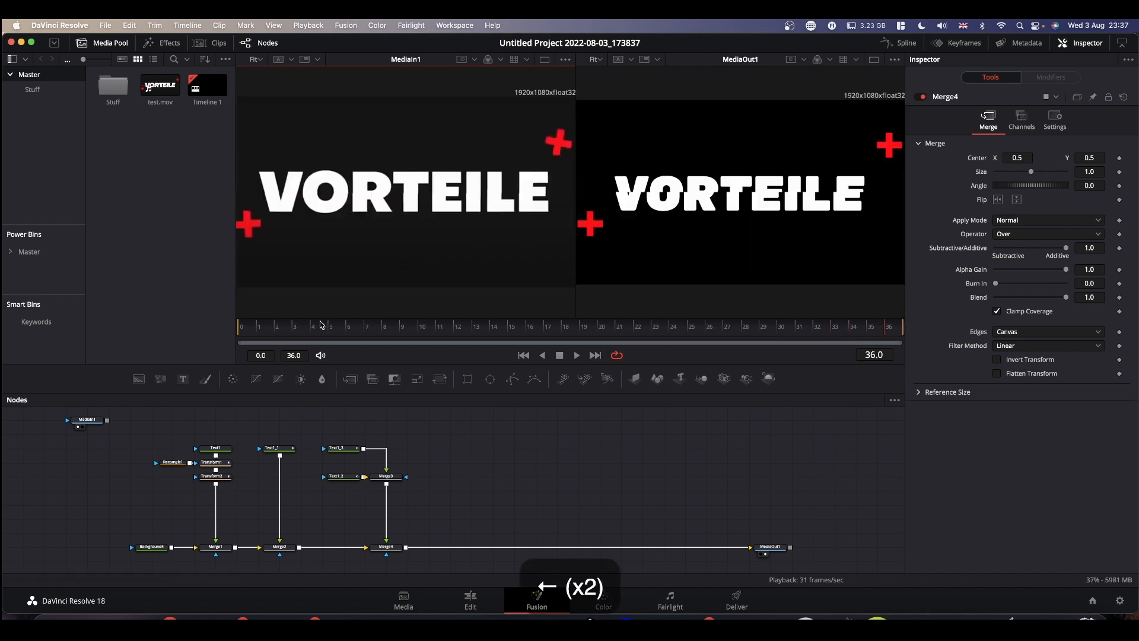
Step: Step through the reference clip from frame 0 to frame 27 to examine where the small red crosses and lines appear
{"action": "left_click", "coordinate": [265, 334]}
{"action": "left_click_drag", "start_coordinate": [265, 334], "coordinate": [208, 328]}
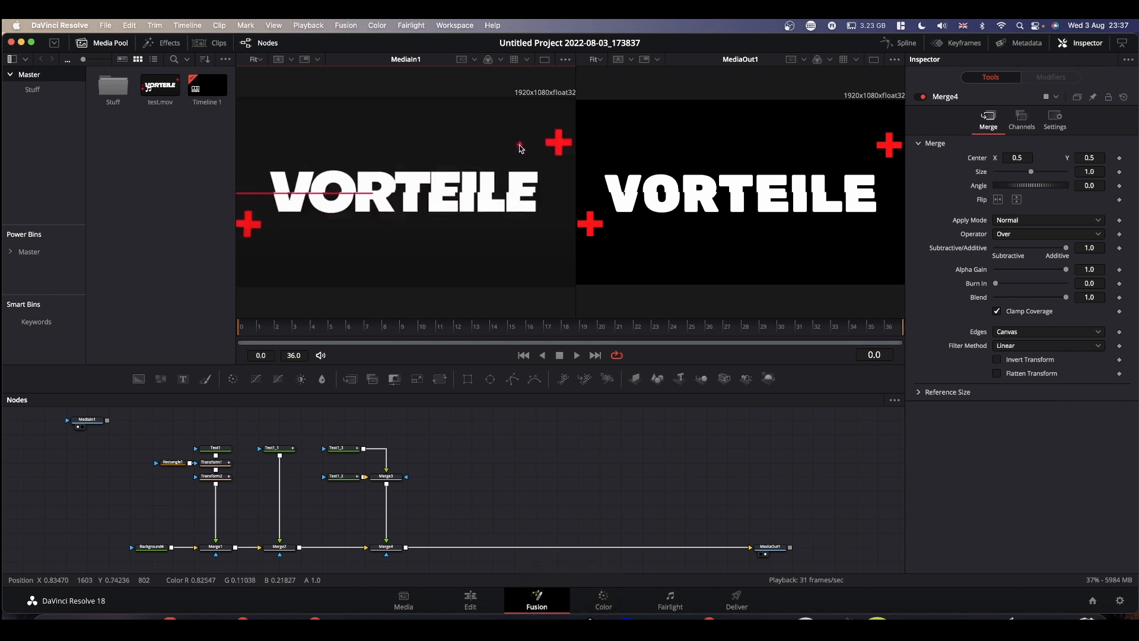
{"action": "key", "text": "Right"}
{"action": "key", "text": "Right"}
{"action": "key", "text": "Right"}
{"action": "key", "text": "Right"}
{"action": "key", "text": "Right"}
{"action": "key", "text": "Right"}
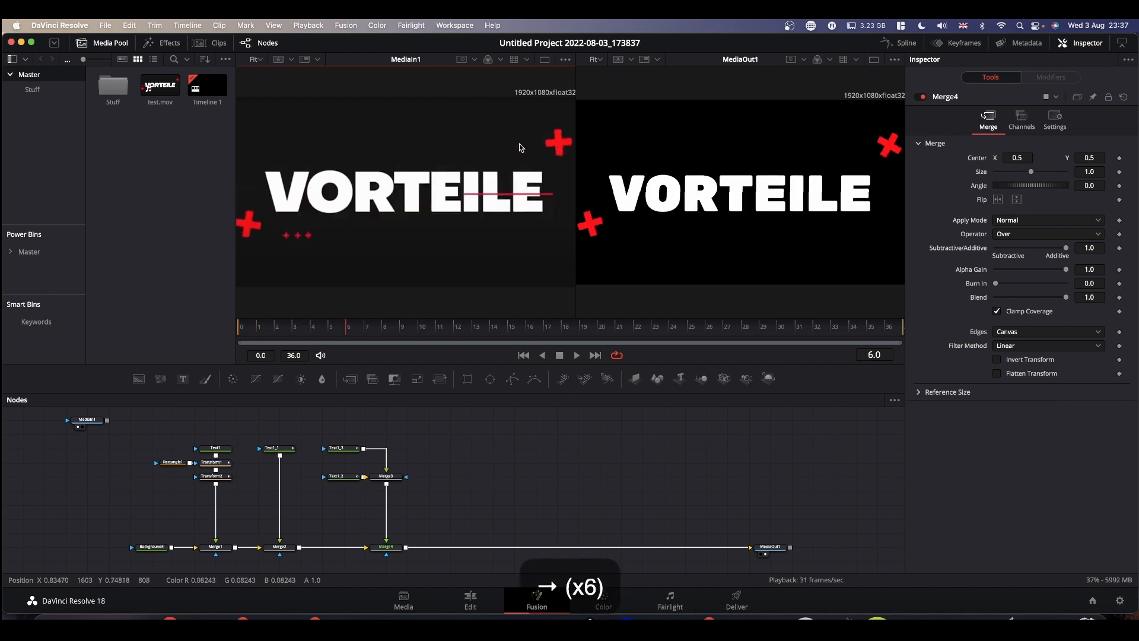
{"action": "key", "text": "Right"}
{"action": "key", "text": "Right"}
{"action": "key", "text": "Right"}
{"action": "key", "text": "Right"}
{"action": "key", "text": "Right"}
{"action": "key", "text": "Right"}
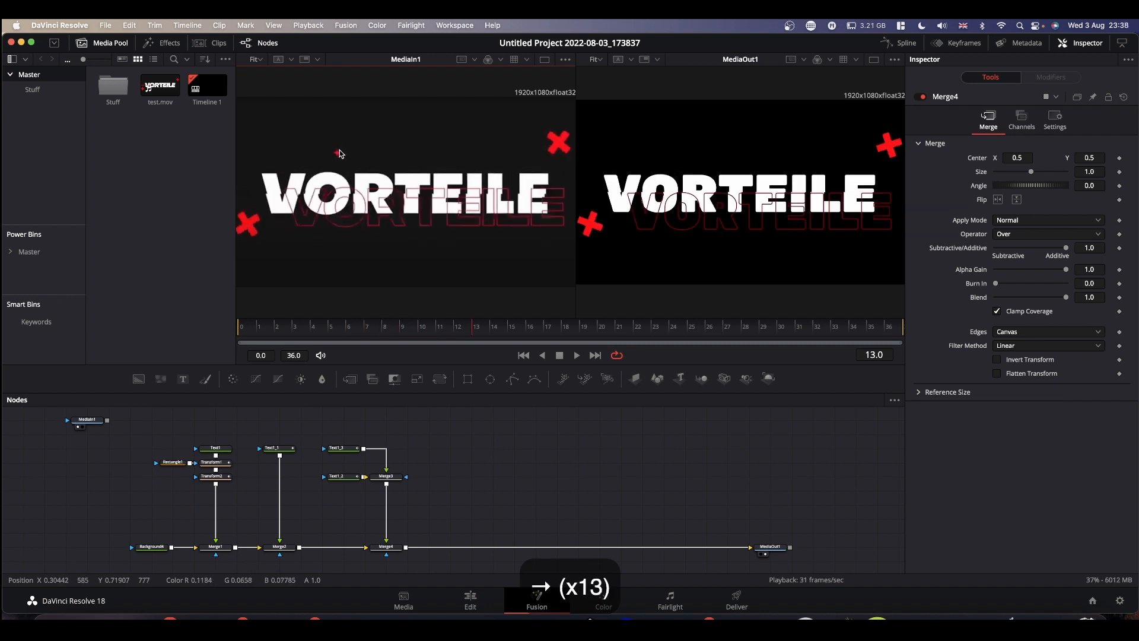
{"action": "key", "text": "Right"}
{"action": "key", "text": "Right"}
{"action": "key", "text": "Right"}
{"action": "key", "text": "Right"}
{"action": "key", "text": "Right"}
{"action": "key", "text": "Right"}
{"action": "key", "text": "Right"}
{"action": "key", "text": "Right"}
{"action": "key", "text": "Right"}
{"action": "key", "text": "Right"}
{"action": "key", "text": "Right"}
{"action": "key", "text": "Right"}
{"action": "key", "text": "Right"}
{"action": "key", "text": "Right"}
{"action": "key", "text": "Right"}
{"action": "key", "text": "Right"}
{"action": "key", "text": "Right"}
{"action": "key", "text": "Right"}
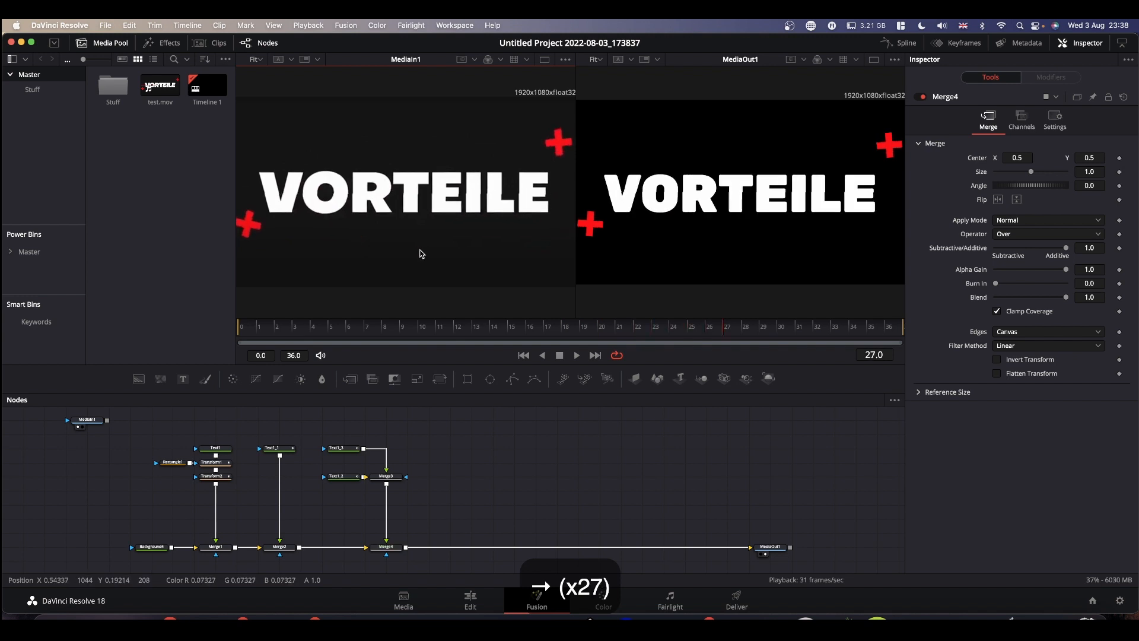
Step: Step back and forth through the reference clip's later and middle frames, ending at frame 9, to examine its small red details
{"action": "key", "text": "Left"}
{"action": "key", "text": "Left"}
{"action": "key", "text": "Left"}
{"action": "key", "text": "Left"}
{"action": "key", "text": "Left"}
{"action": "key", "text": "Left"}
{"action": "key", "text": "Left"}
{"action": "key", "text": "Left"}
{"action": "key", "text": "Left"}
{"action": "key", "text": "Left"}
{"action": "key", "text": "Left"}
{"action": "key", "text": "Left"}
{"action": "key", "text": "Left"}
{"action": "key", "text": "Left"}
{"action": "key", "text": "Left"}
{"action": "key", "text": "Left"}
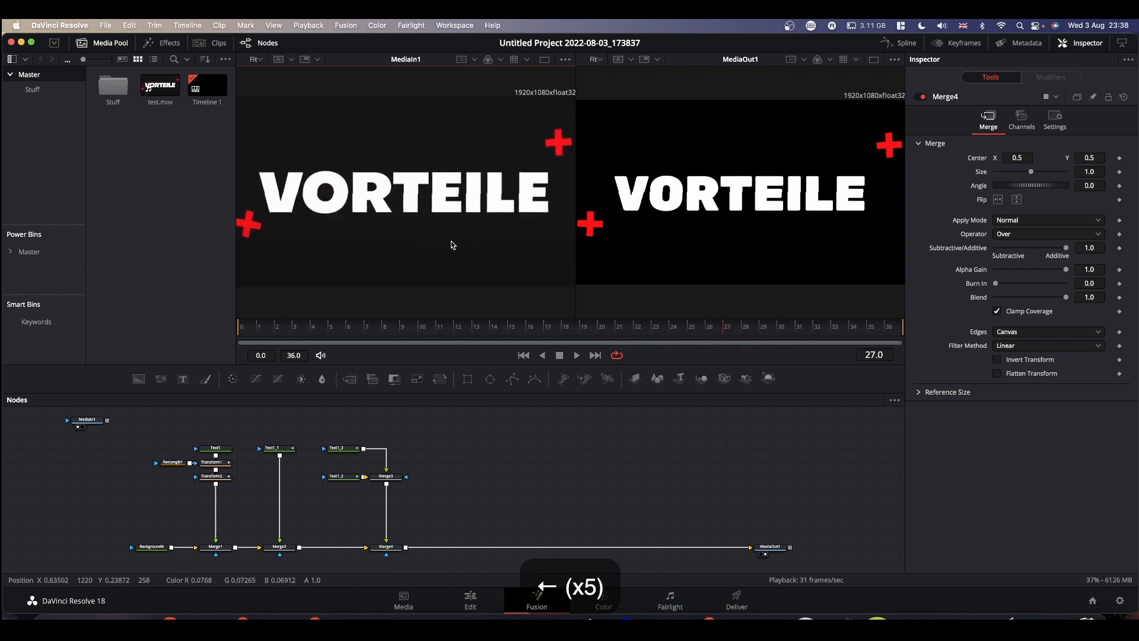
{"action": "key", "text": "Right"}
{"action": "key", "text": "Right"}
{"action": "key", "text": "Right"}
{"action": "key", "text": "Right"}
{"action": "key", "text": "Right"}
{"action": "key", "text": "Right"}
{"action": "key", "text": "Right"}
{"action": "key", "text": "Right"}
{"action": "key", "text": "Left"}
{"action": "key", "text": "Left"}
{"action": "key", "text": "Left"}
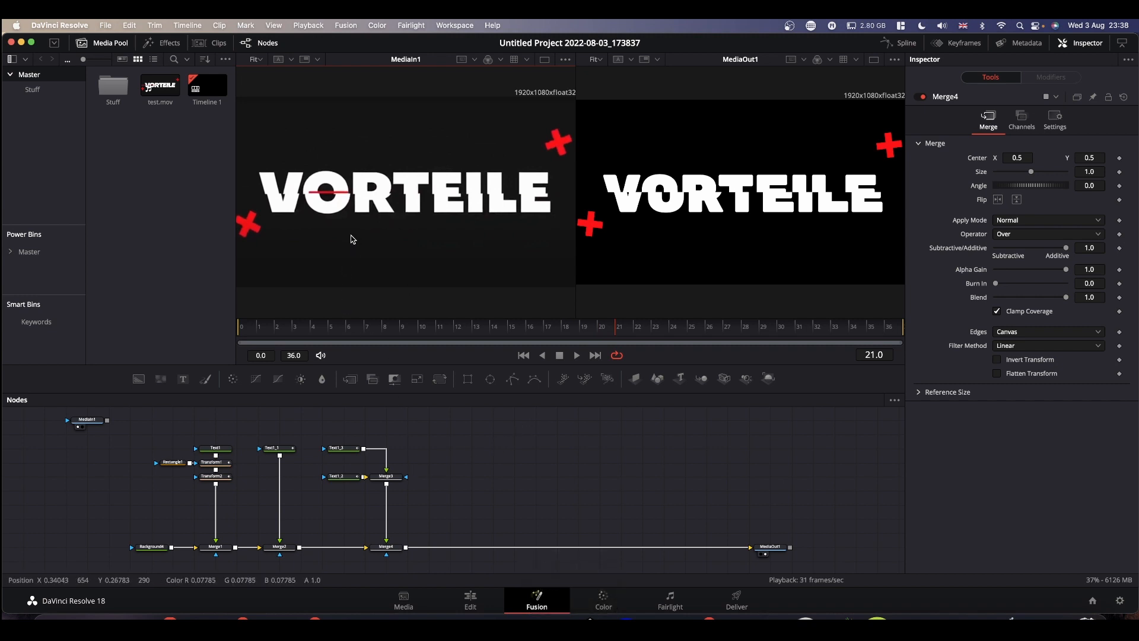
{"action": "key", "text": "Left"}
{"action": "key", "text": "Left"}
{"action": "key", "text": "Left"}
{"action": "key", "text": "Left"}
{"action": "key", "text": "Left"}
{"action": "key", "text": "Left"}
{"action": "key", "text": "Left"}
{"action": "key", "text": "Left"}
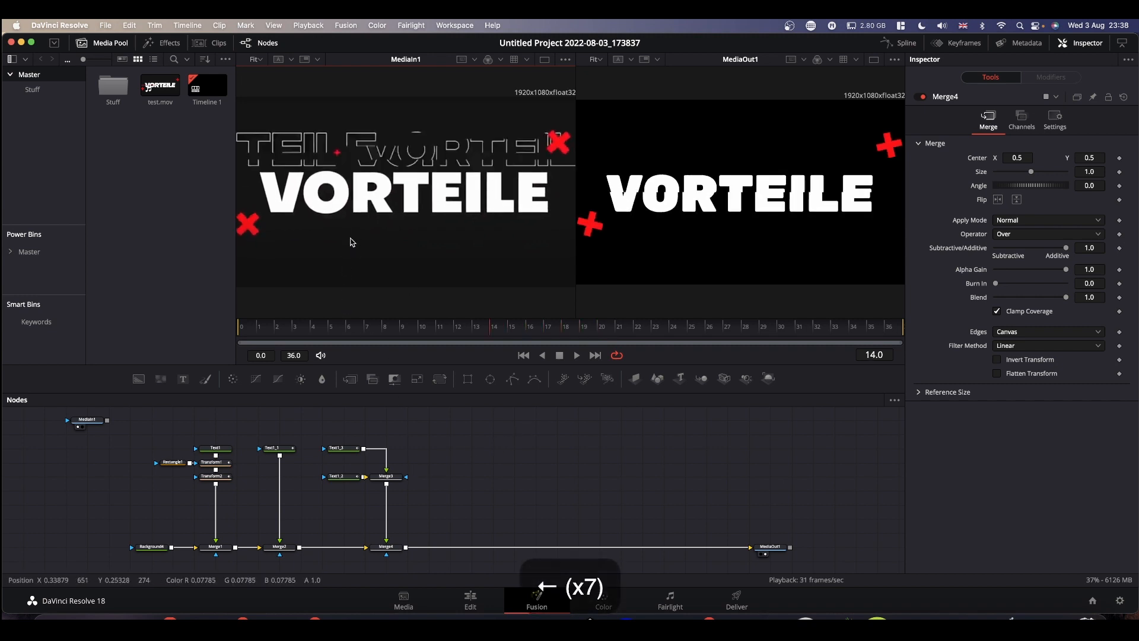
{"action": "key", "text": "Left"}
{"action": "key", "text": "Left"}
{"action": "key", "text": "Left"}
{"action": "key", "text": "Left"}
{"action": "key", "text": "Left"}
{"action": "key", "text": "Right"}
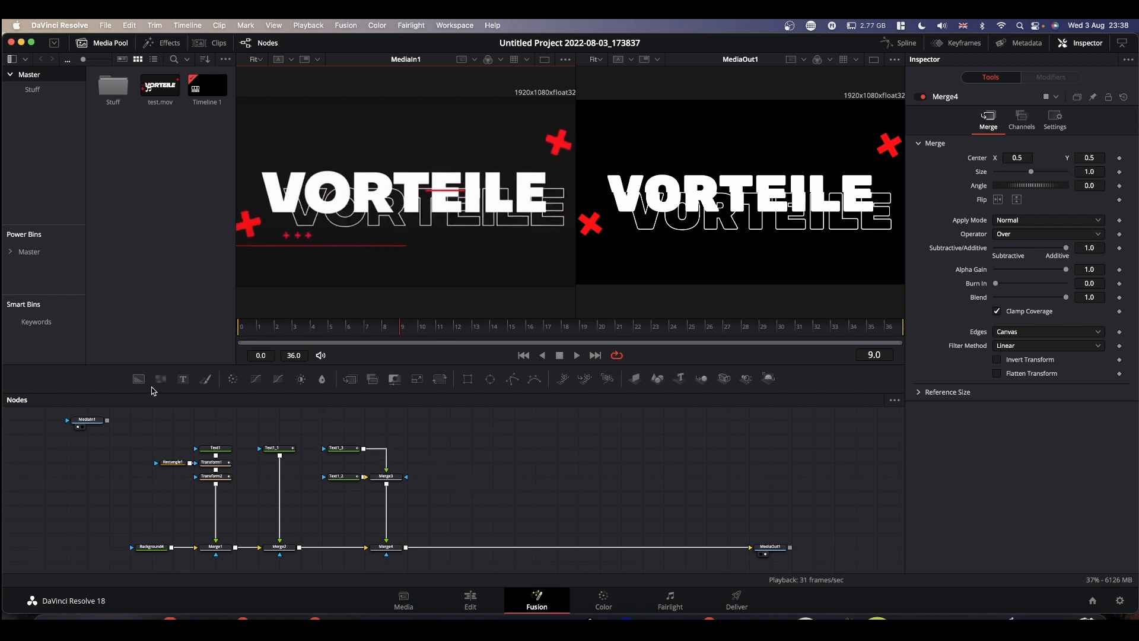
Step: Add a separate Text node containing "+++" and colour it with the red sampled from the upper-right plus sign
{"action": "left_click_drag", "start_coordinate": [182, 379], "coordinate": [462, 449]}
{"action": "left_click", "coordinate": [996, 216]}
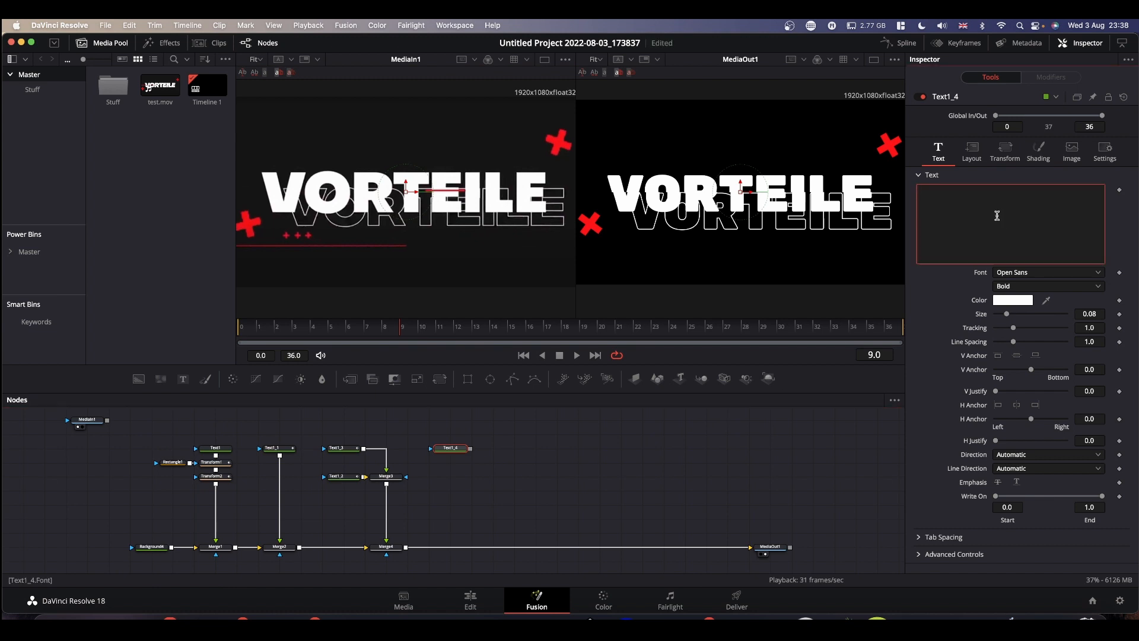
{"action": "type", "text": "+++"}
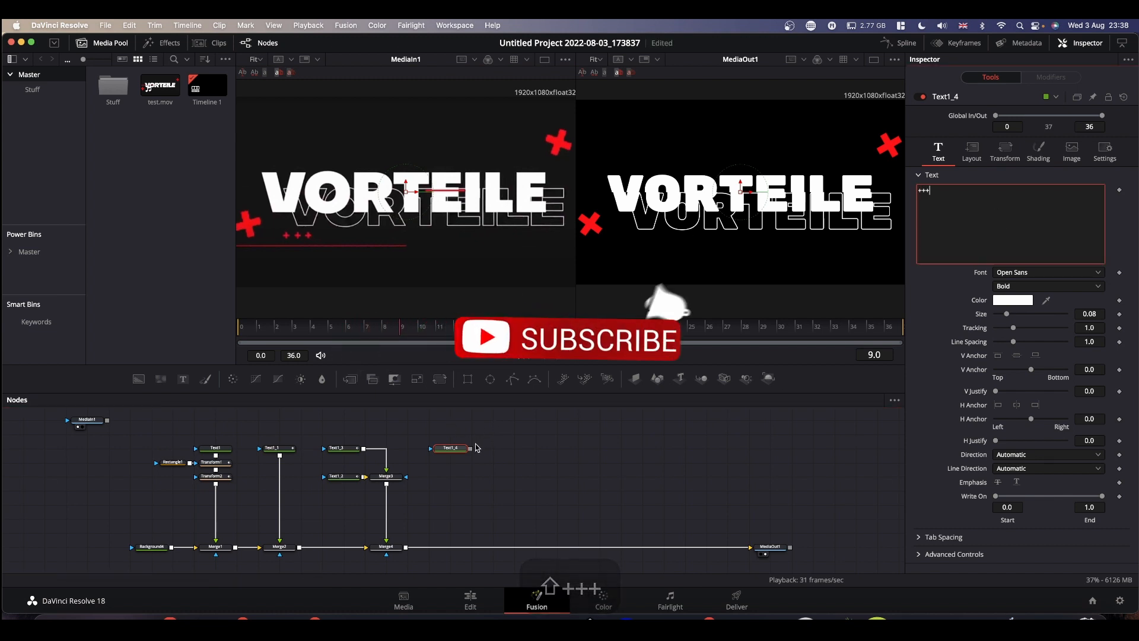
{"action": "left_click", "coordinate": [1048, 303]}
{"action": "left_click_drag", "start_coordinate": [1047, 303], "coordinate": [893, 147]}
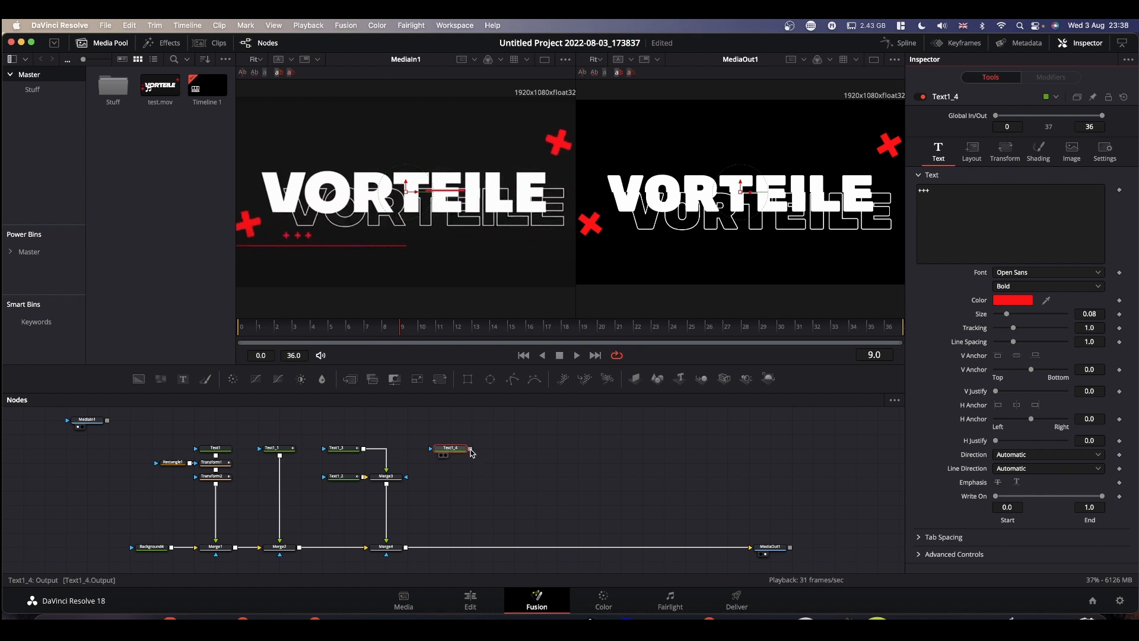
Step: Merge the "+++" text over the composition and move it below the title's left end, at about X 0.18, Y 0.27
{"action": "left_click_drag", "start_coordinate": [470, 451], "coordinate": [408, 547]}
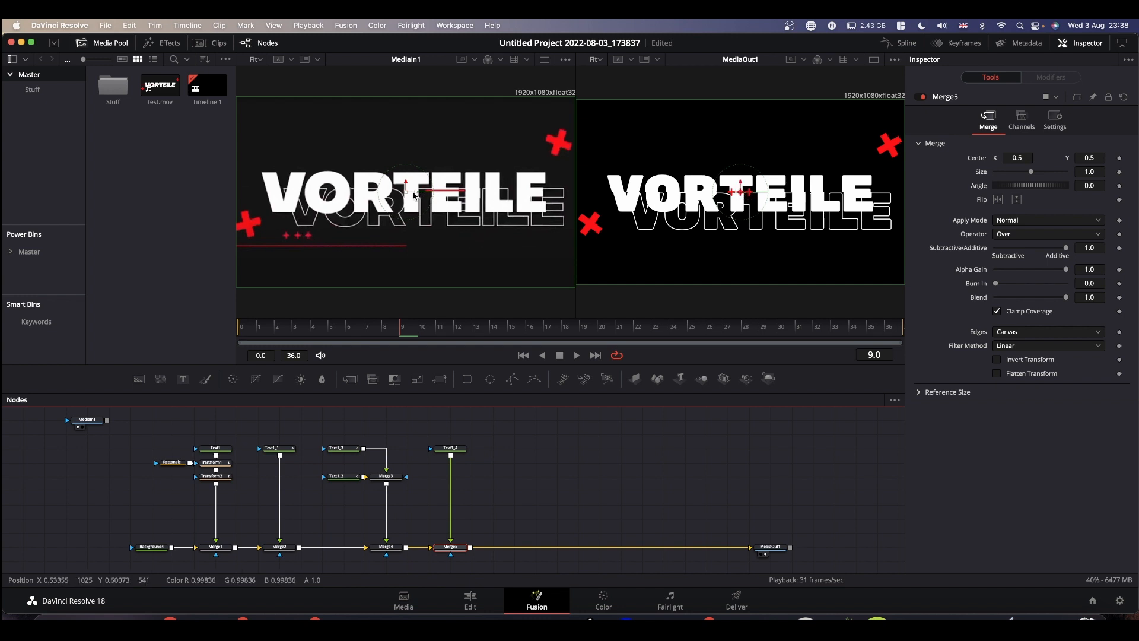
{"action": "left_click_drag", "start_coordinate": [405, 194], "coordinate": [300, 238]}
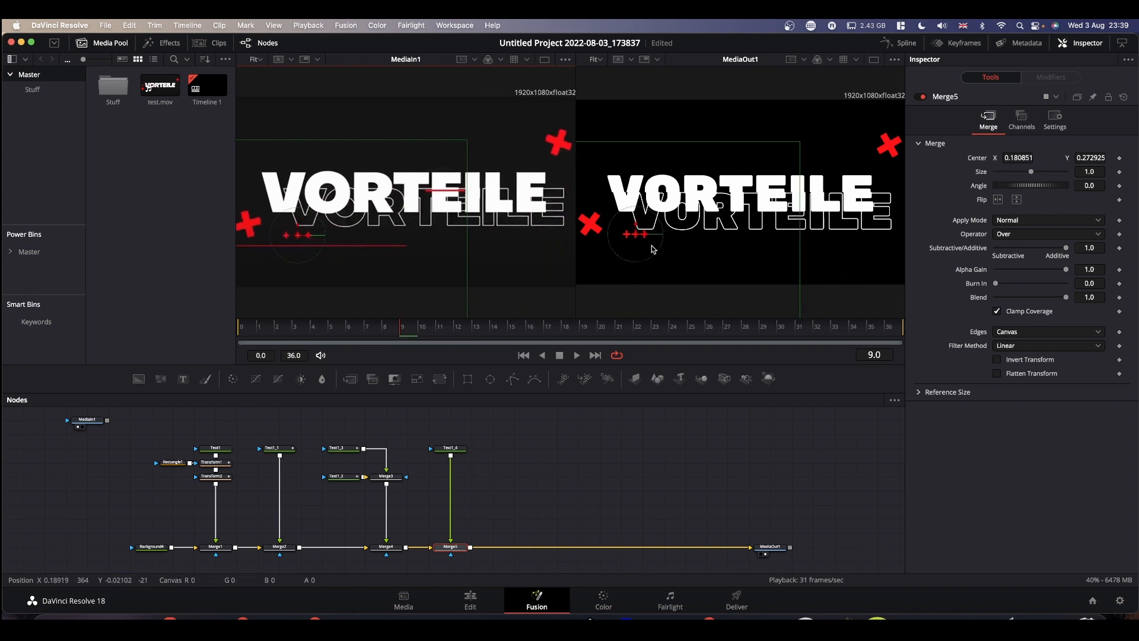
Step: Set the "+++" text to the Extrabold weight and its tracking to 1.134
{"action": "left_click", "coordinate": [451, 447]}
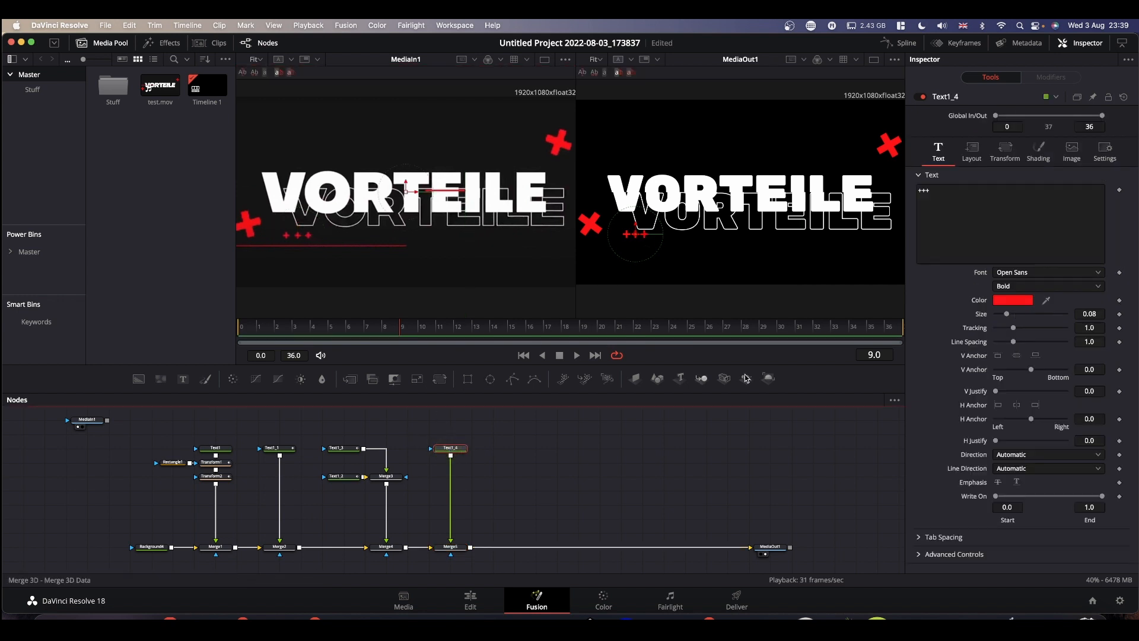
{"action": "left_click", "coordinate": [1007, 287]}
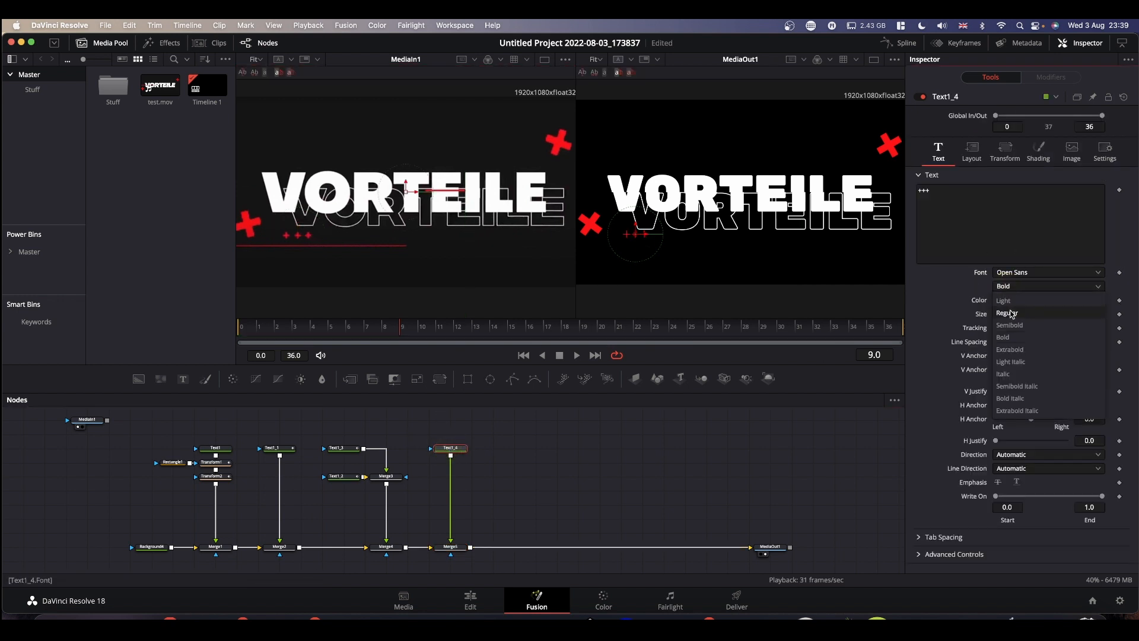
{"action": "left_click", "coordinate": [1010, 349]}
{"action": "left_click", "coordinate": [1014, 328]}
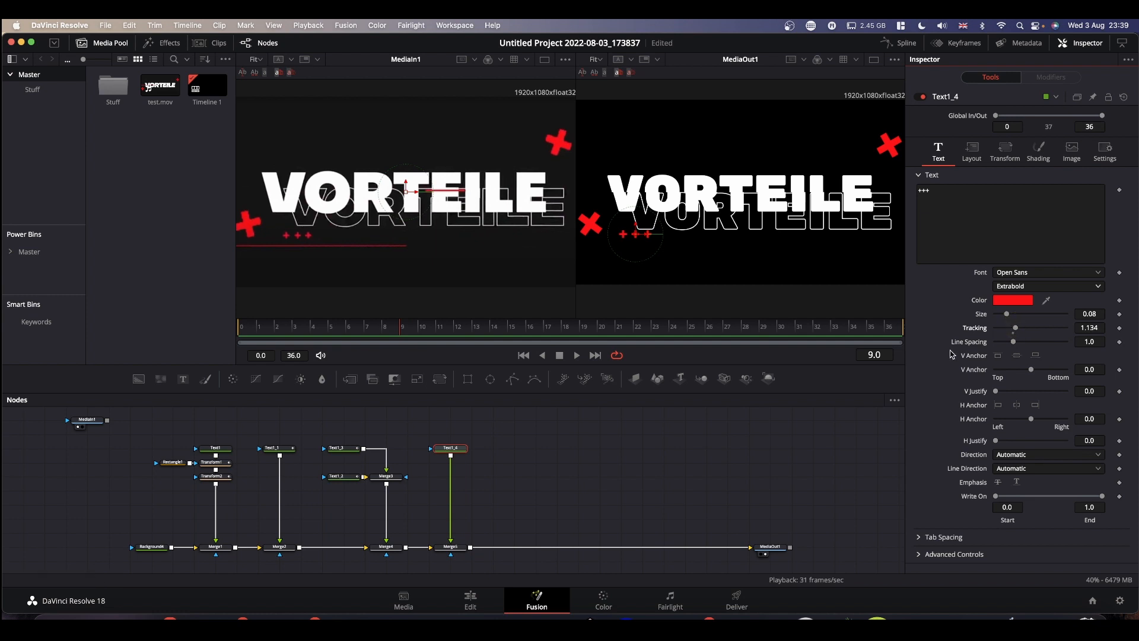
Step: Keyframe the "+++" text's shading opacity to 0.0 at frame 4 and 1.0 at frame 5
{"action": "left_click", "coordinate": [1045, 157]}
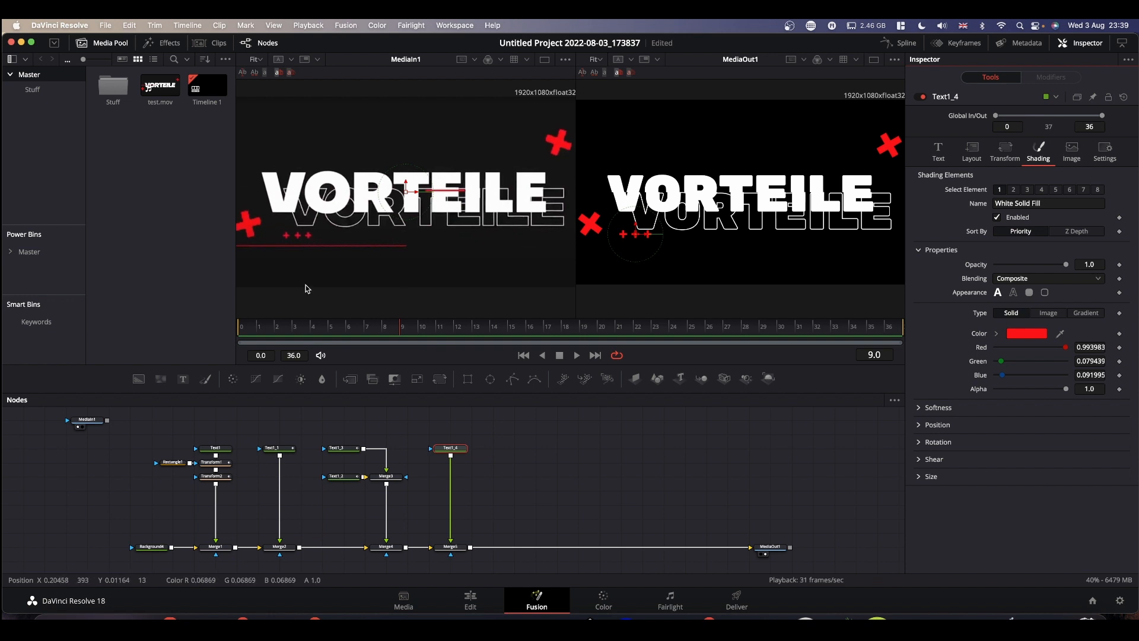
{"action": "key", "text": "Left"}
{"action": "key", "text": "Left"}
{"action": "key", "text": "Left"}
{"action": "key", "text": "Left"}
{"action": "key", "text": "Left"}
{"action": "key", "text": "Right"}
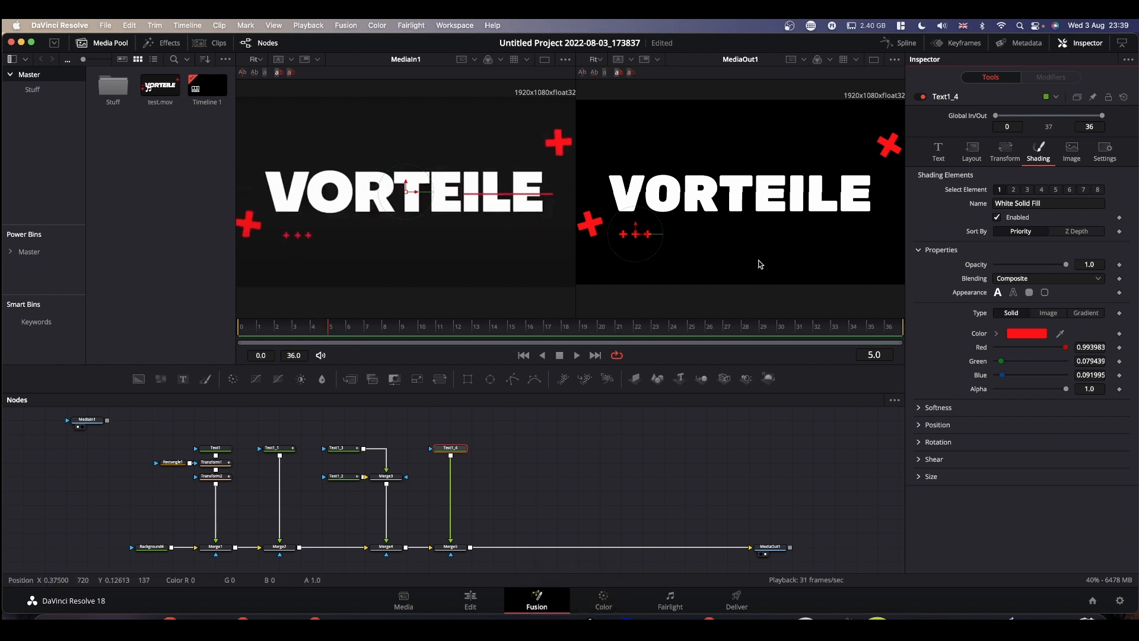
{"action": "left_click", "coordinate": [1121, 266]}
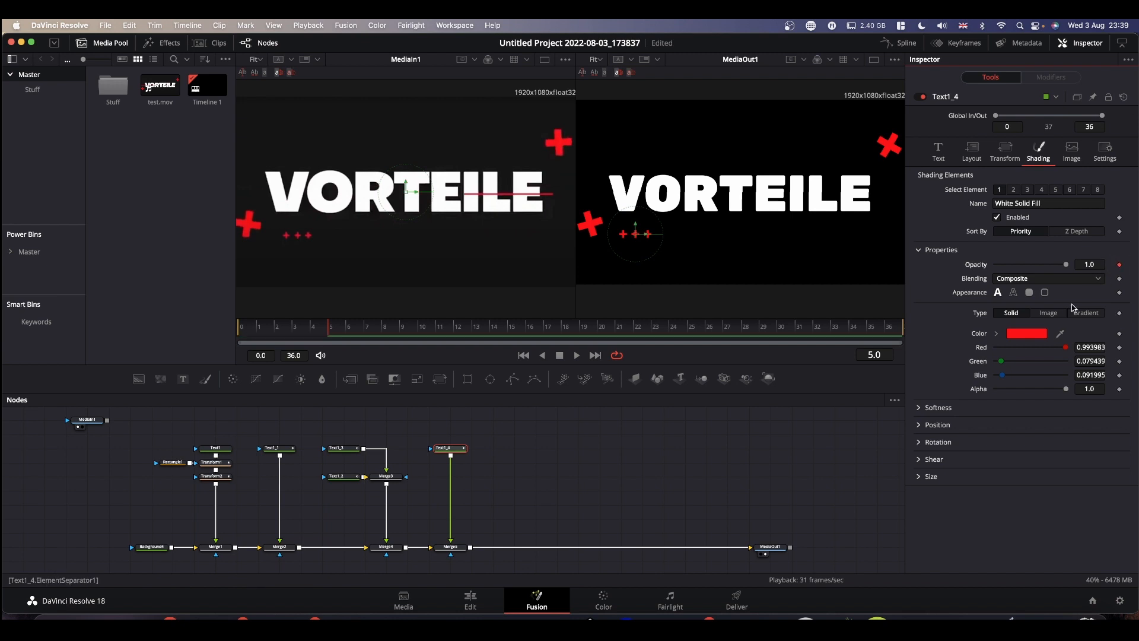
{"action": "key", "text": "Left"}
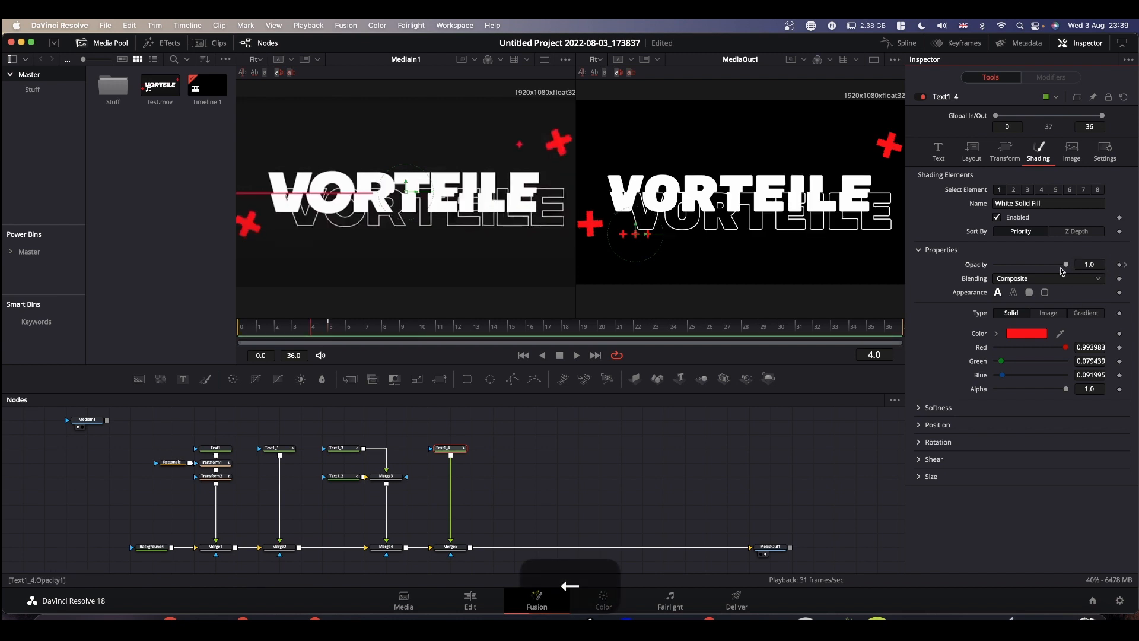
{"action": "left_click_drag", "start_coordinate": [1066, 266], "coordinate": [904, 267]}
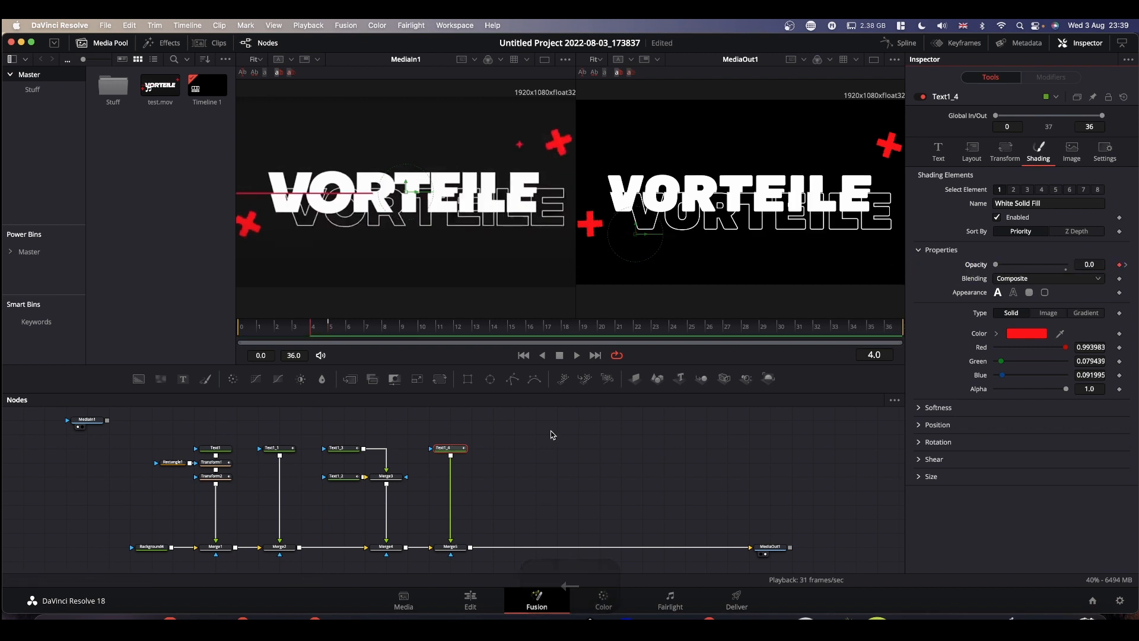
Step: Keyframe the "+++" text's opacity to 1.0 at frame 10 and 0.0 at frame 11
{"action": "key", "text": "Right"}
{"action": "key", "text": "Right"}
{"action": "key", "text": "Right"}
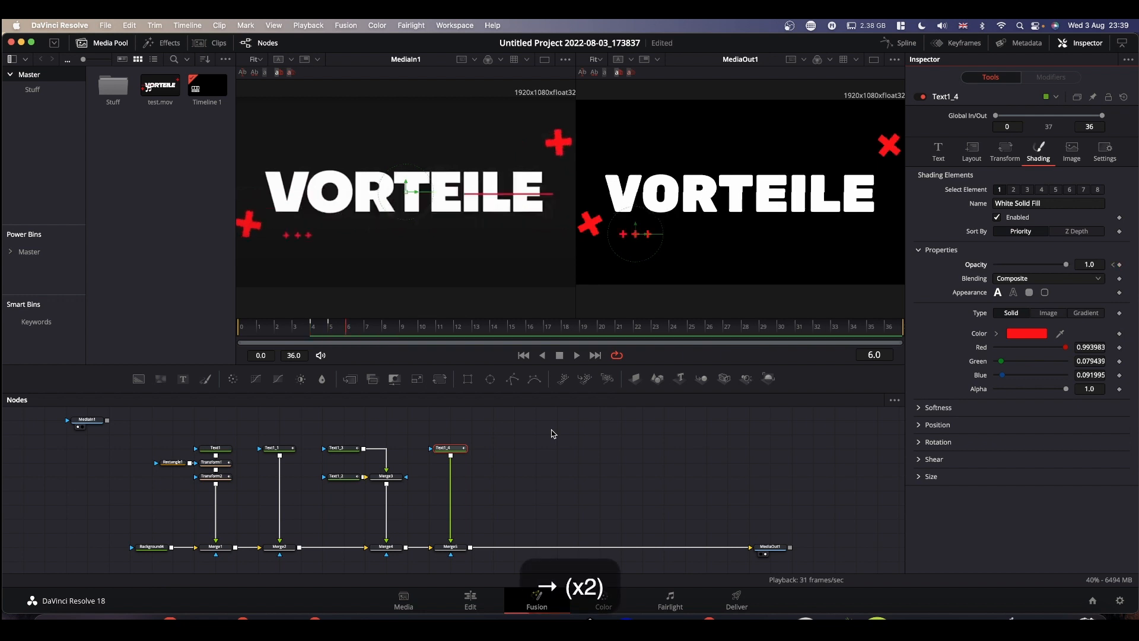
{"action": "key", "text": "Right"}
{"action": "key", "text": "Right"}
{"action": "key", "text": "Right"}
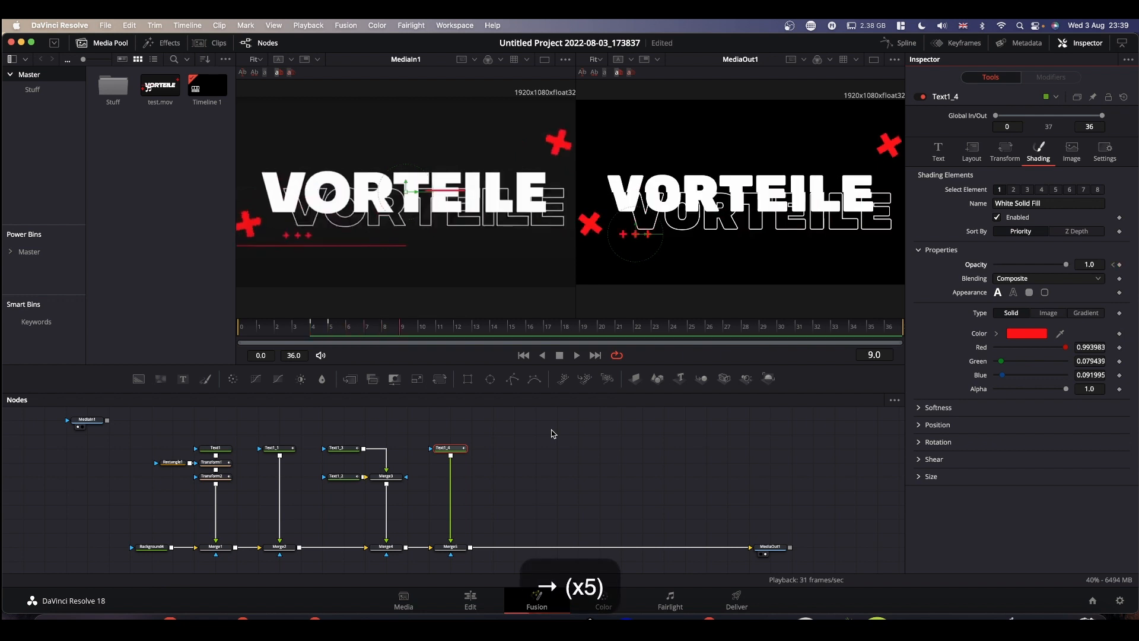
{"action": "key", "text": "Right"}
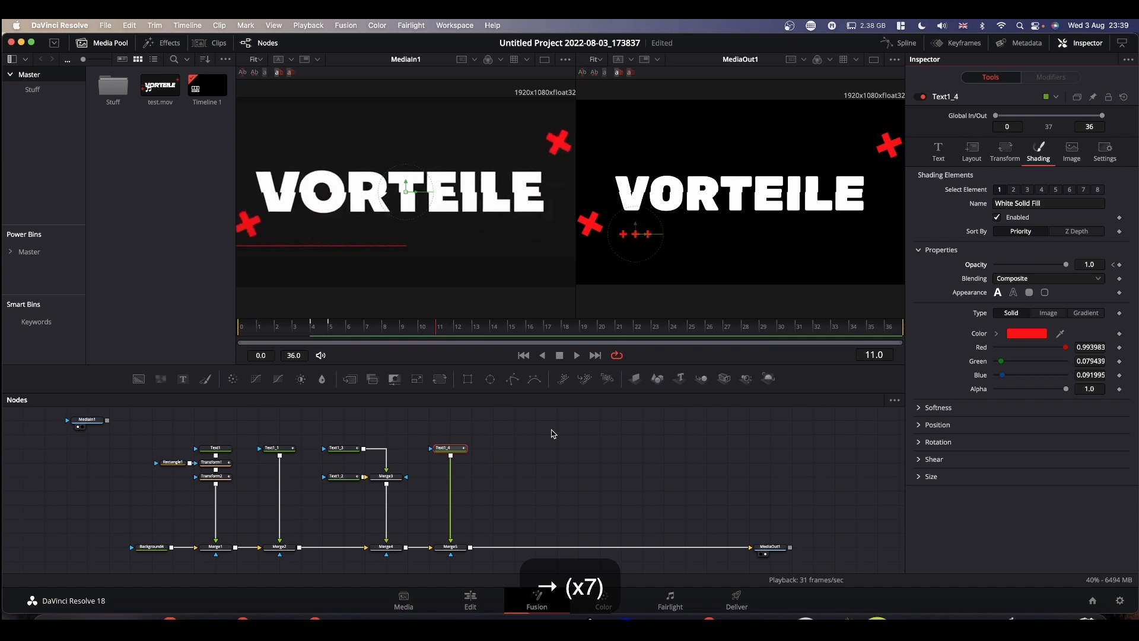
{"action": "key", "text": "Left"}
{"action": "key", "text": "Right"}
{"action": "key", "text": "Left"}
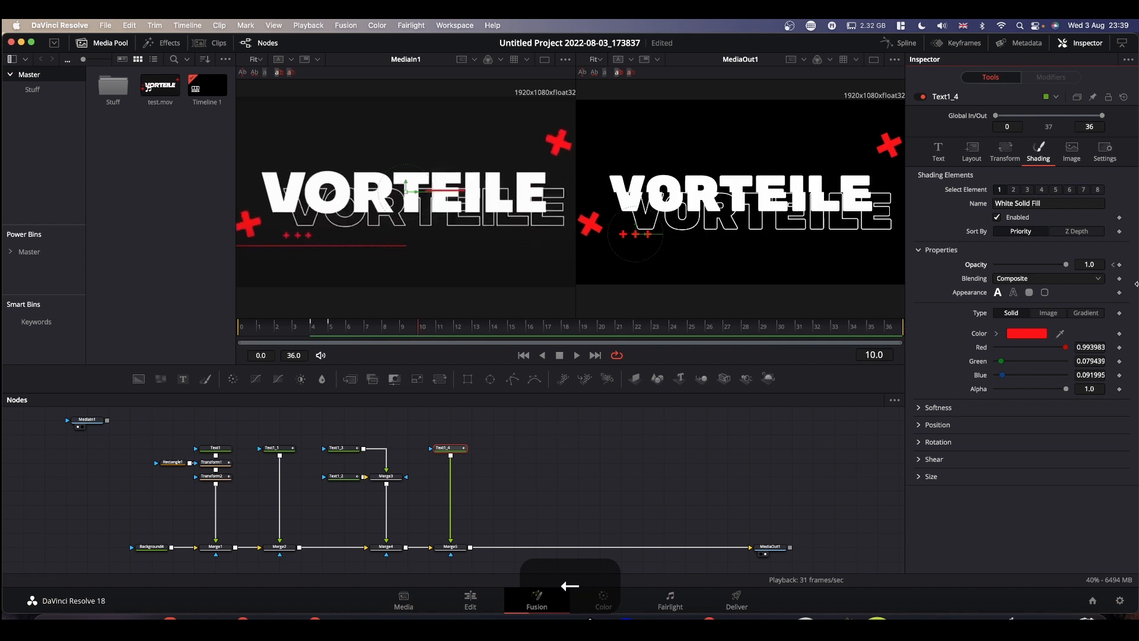
{"action": "left_click", "coordinate": [1116, 266]}
{"action": "key", "text": "Right"}
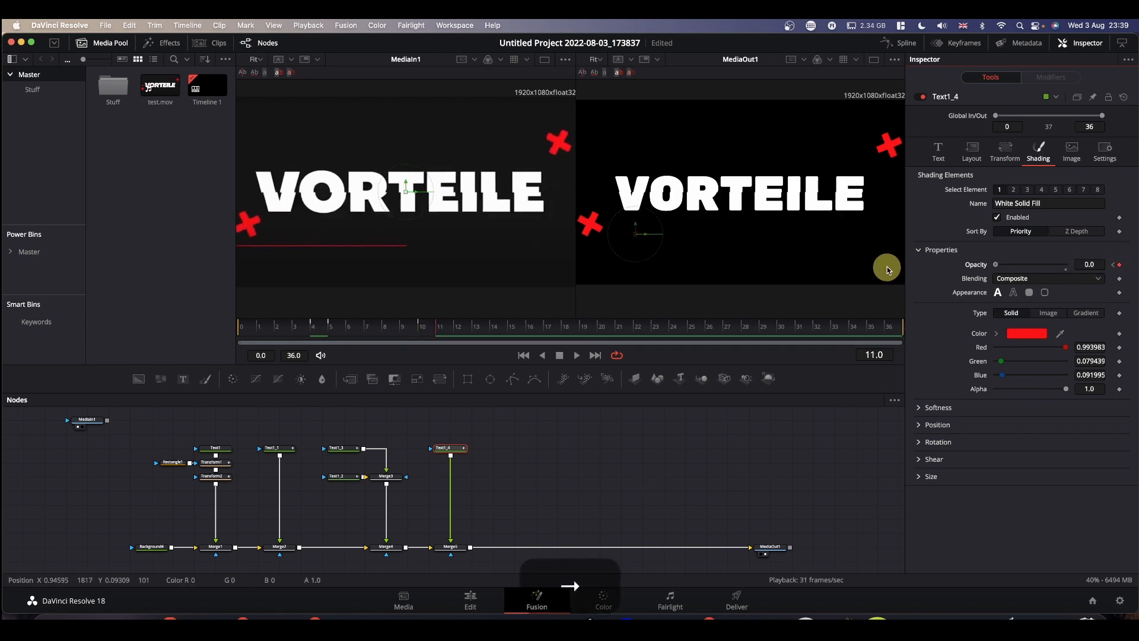
Step: Step back and forth through the frames up to frame 16 to compare the small plus signs' timing with the reference
{"action": "key", "text": "Left"}
{"action": "key", "text": "Left"}
{"action": "key", "text": "Left"}
{"action": "key", "text": "Left"}
{"action": "key", "text": "Right"}
{"action": "key", "text": "Right"}
{"action": "key", "text": "Right"}
{"action": "key", "text": "Right"}
{"action": "key", "text": "Right"}
{"action": "key", "text": "Right"}
{"action": "key", "text": "Right"}
{"action": "key", "text": "Right"}
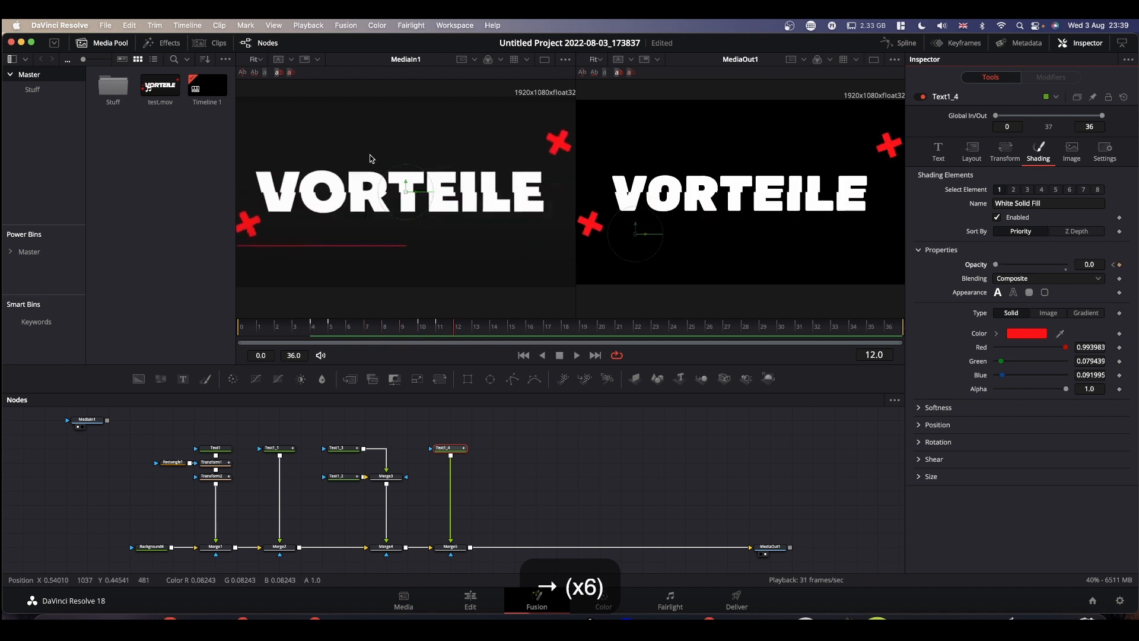
{"action": "key", "text": "Right"}
{"action": "key", "text": "Right"}
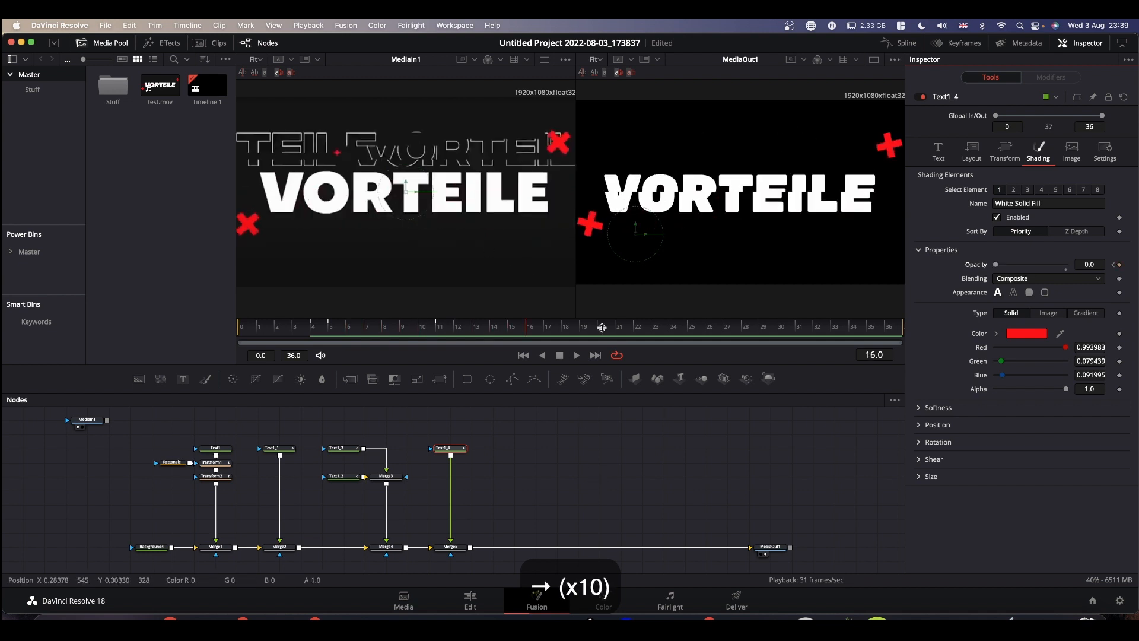
{"action": "key", "text": "Left"}
{"action": "key", "text": "Left"}
{"action": "key", "text": "Left"}
{"action": "key", "text": "Left"}
{"action": "key", "text": "Left"}
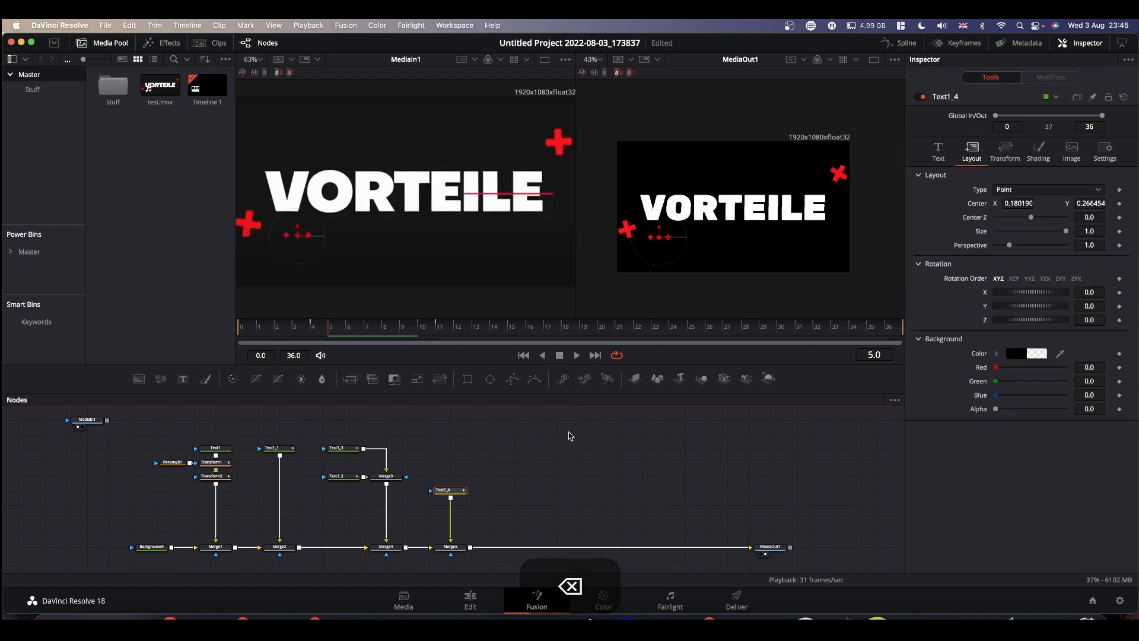
Step: Paste three copies of the "+++" text node and reduce the text of the first copy, Text1_5, to a single "+"
{"action": "key", "text": "super+v"}
{"action": "key", "text": "super+v"}
{"action": "key", "text": "super+v"}
{"action": "left_click", "coordinate": [977, 194]}
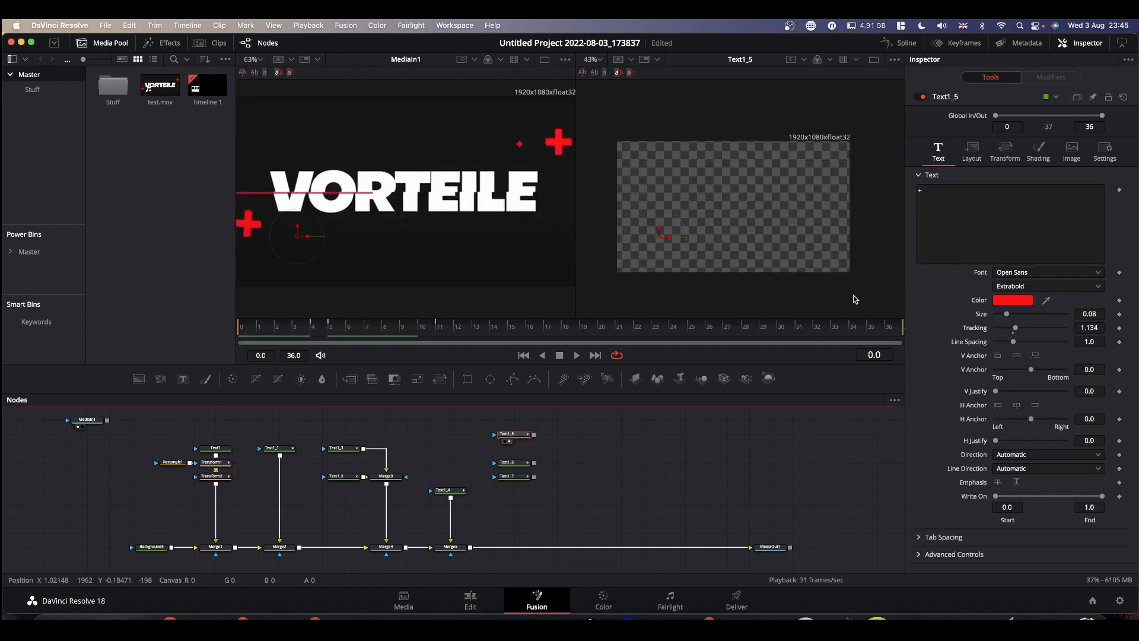
Step: Set Text1_5's shading opacity to 0.0 at frame 5, where the reference's small upper plus sign disappears
{"action": "left_click", "coordinate": [1038, 151]}
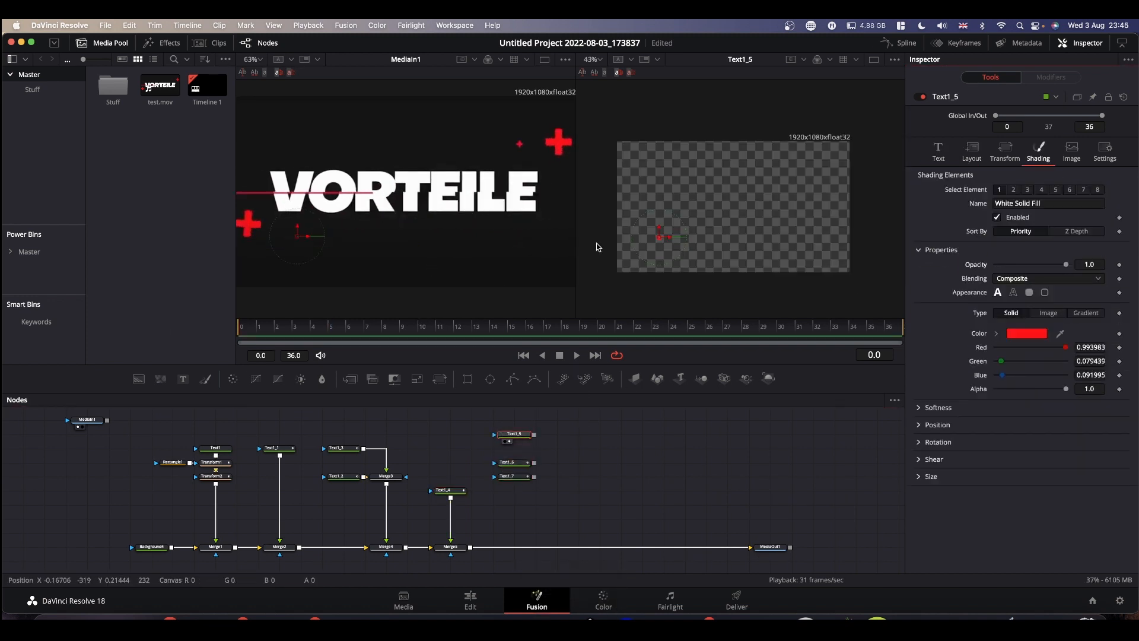
{"action": "key", "text": "Right"}
{"action": "key", "text": "Right"}
{"action": "key", "text": "Right"}
{"action": "key", "text": "Right"}
{"action": "key", "text": "Right"}
{"action": "left_click_drag", "start_coordinate": [1066, 265], "coordinate": [994, 265]}
Step: Remove Text1_6's copied opacity animation and position it over the reference's small plus sign above the title's left half
{"action": "left_click", "coordinate": [514, 463]}
{"action": "right_click", "coordinate": [979, 266]}
{"action": "left_click", "coordinate": [1009, 285]}
{"action": "key", "text": "Right"}
{"action": "key", "text": "Right"}
{"action": "key", "text": "Right"}
{"action": "key", "text": "Right"}
{"action": "key", "text": "Right"}
{"action": "key", "text": "Right"}
{"action": "key", "text": "Right"}
{"action": "key", "text": "Right"}
{"action": "left_click_drag", "start_coordinate": [303, 234], "coordinate": [337, 152]}
Step: Keyframe Text1_6's opacity to 1.0 at frame 16 and 0.0 at frame 17, and move its node up beneath Text1_5
{"action": "key", "text": "Left"}
{"action": "key", "text": "Left"}
{"action": "key", "text": "Left"}
{"action": "left_click", "coordinate": [1119, 265]}
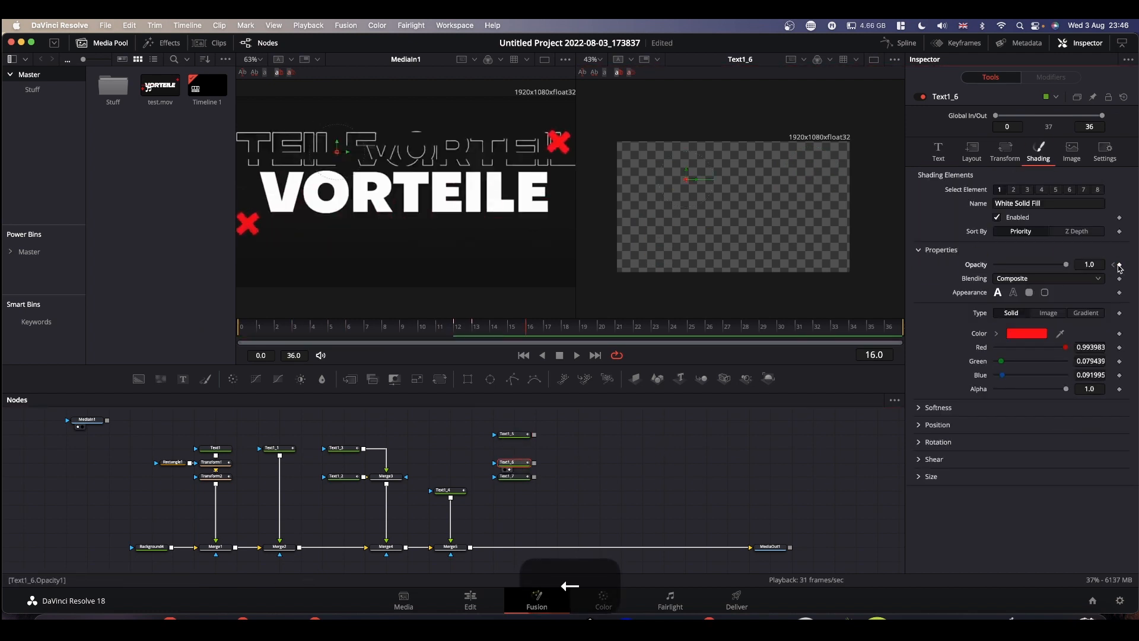
{"action": "key", "text": "Right"}
{"action": "left_click_drag", "start_coordinate": [1067, 265], "coordinate": [994, 265]}
{"action": "left_click_drag", "start_coordinate": [514, 462], "coordinate": [514, 448]}
Step: Reduce Text1_7's text to a single "+" and remove its copied opacity animation
{"action": "left_click", "coordinate": [513, 476]}
{"action": "key", "text": "Right"}
{"action": "key", "text": "Right"}
{"action": "key", "text": "Right"}
{"action": "key", "text": "Right"}
{"action": "key", "text": "Right"}
{"action": "key", "text": "Right"}
{"action": "key", "text": "BackSpace"}
{"action": "key", "text": "BackSpace"}
{"action": "right_click", "coordinate": [975, 269]}
{"action": "left_click", "coordinate": [1009, 285]}
Step: Position Text1_7 over the reference's small plus sign below the title and keyframe its opacity to 0.0 at frame 27
{"action": "key", "text": "Right"}
{"action": "key", "text": "Right"}
{"action": "key", "text": "Right"}
{"action": "key", "text": "Right"}
{"action": "key", "text": "Right"}
{"action": "key", "text": "Right"}
{"action": "key", "text": "2"}
{"action": "left_click_drag", "start_coordinate": [659, 236], "coordinate": [702, 240]}
{"action": "left_click", "coordinate": [1120, 265]}
{"action": "key", "text": "Left"}
{"action": "key", "text": "Right"}
{"action": "key", "text": "Right"}
{"action": "key", "text": "Right"}
{"action": "key", "text": "Right"}
{"action": "key", "text": "Right"}
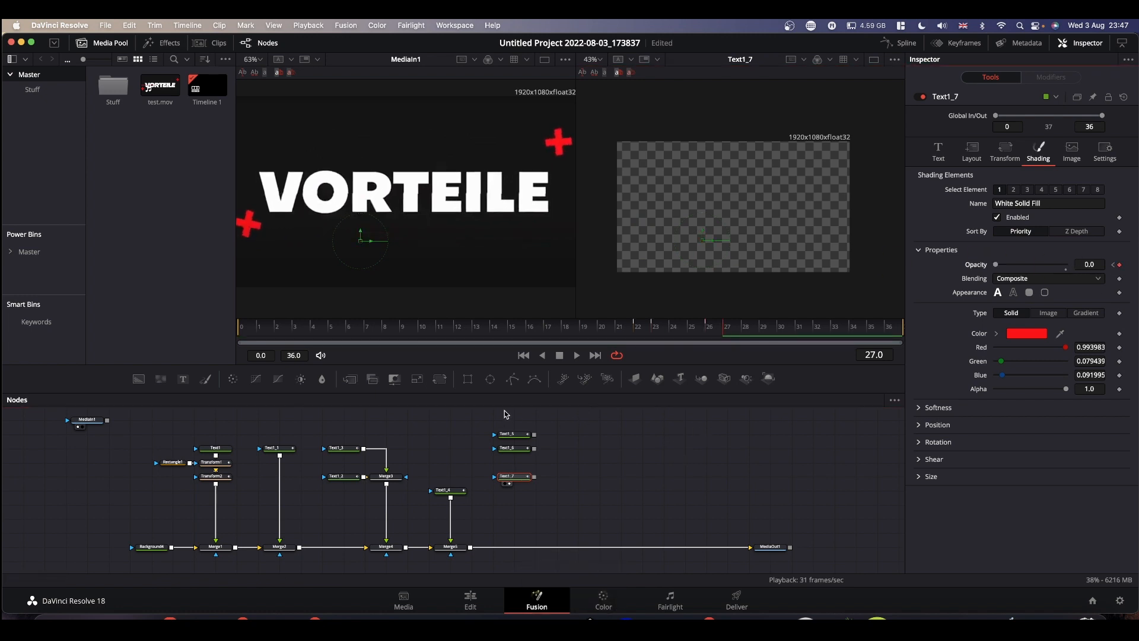
Step: Merge the four small-plus text nodes together into Merge5 and arrange them as one tidy branch
{"action": "left_click_drag", "start_coordinate": [510, 476], "coordinate": [451, 500]}
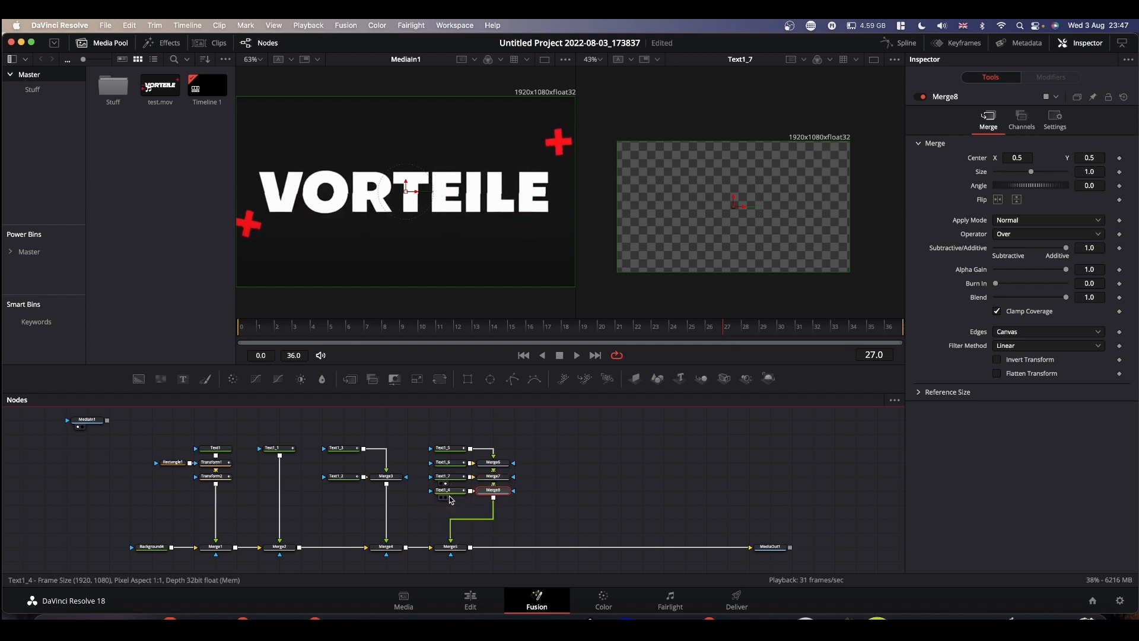
{"action": "left_click_drag", "start_coordinate": [452, 547], "coordinate": [494, 547]}
{"action": "left_click_drag", "start_coordinate": [421, 432], "coordinate": [523, 559]}
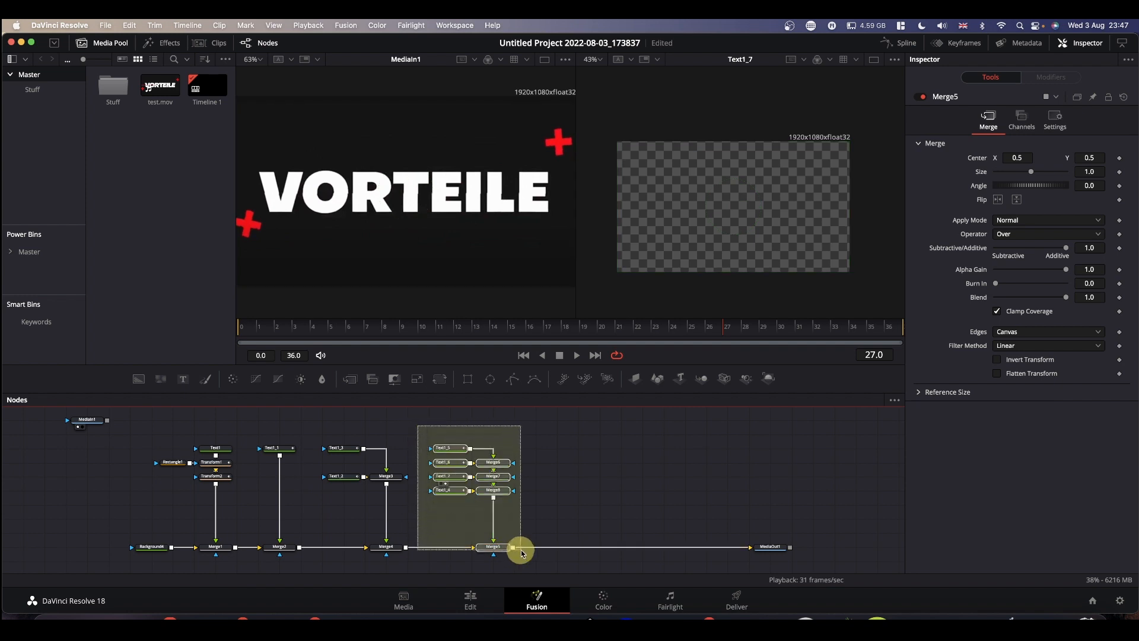
{"action": "left_click", "coordinate": [490, 549]}
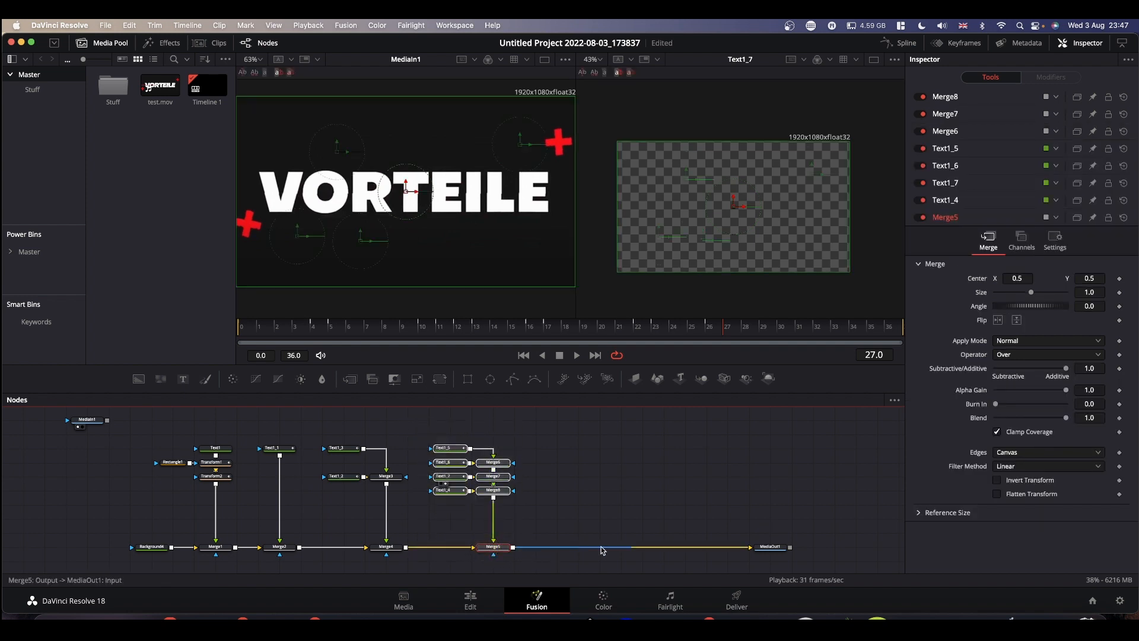
Step: Display MediaOut1 in the second viewer and play the animation beside the reference
{"action": "left_click", "coordinate": [769, 547]}
{"action": "key", "text": "2"}
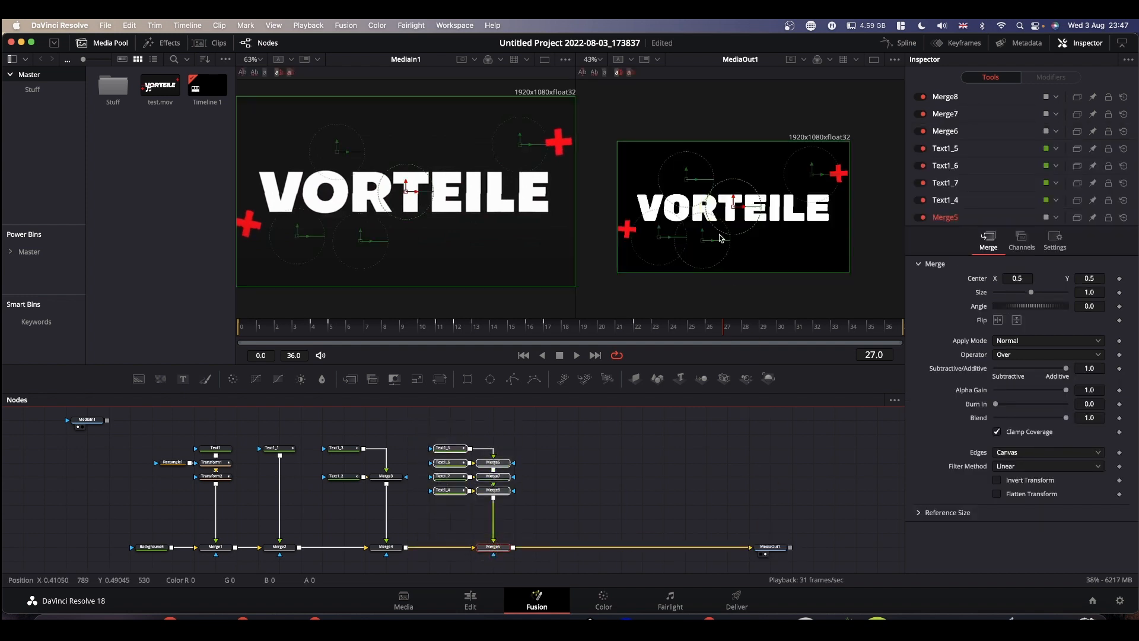
{"action": "left_click", "coordinate": [724, 470]}
{"action": "key", "text": "space"}
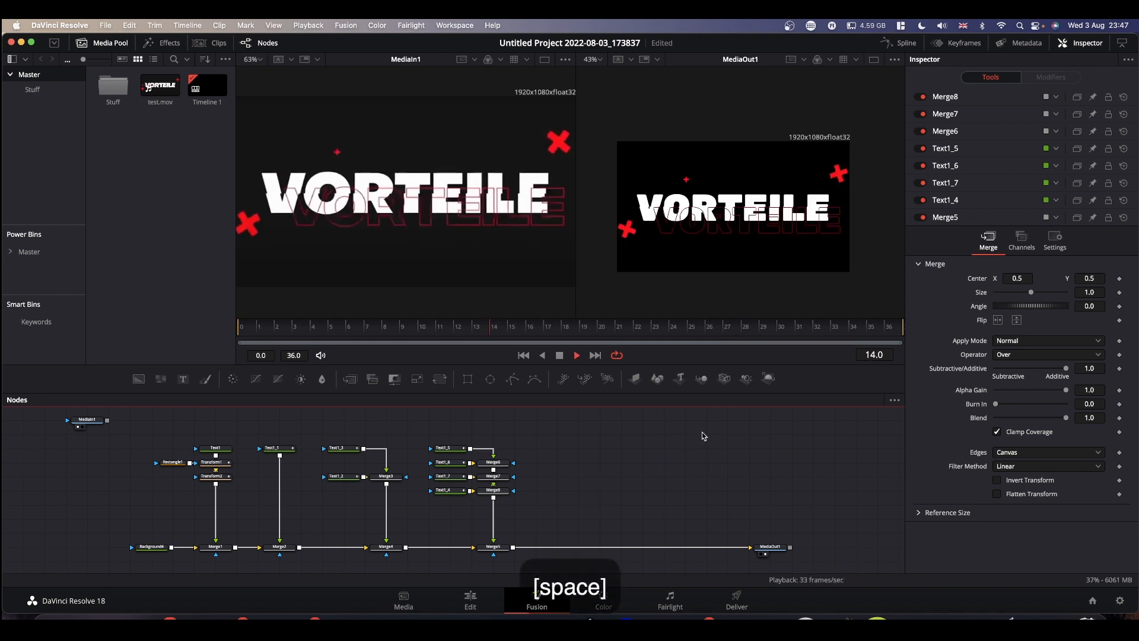
{"action": "key", "text": "space"}
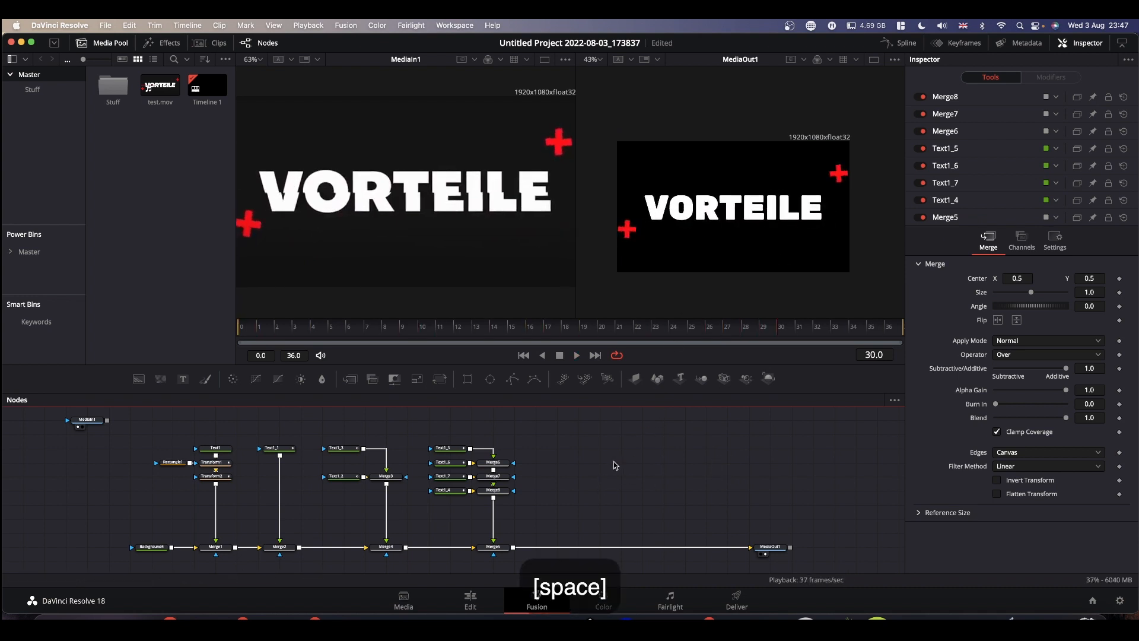
Step: Step frame by frame from frame 1 to frame 34 to compare the small plus signs in MediaOut1 with the reference
{"action": "left_click", "coordinate": [260, 333]}
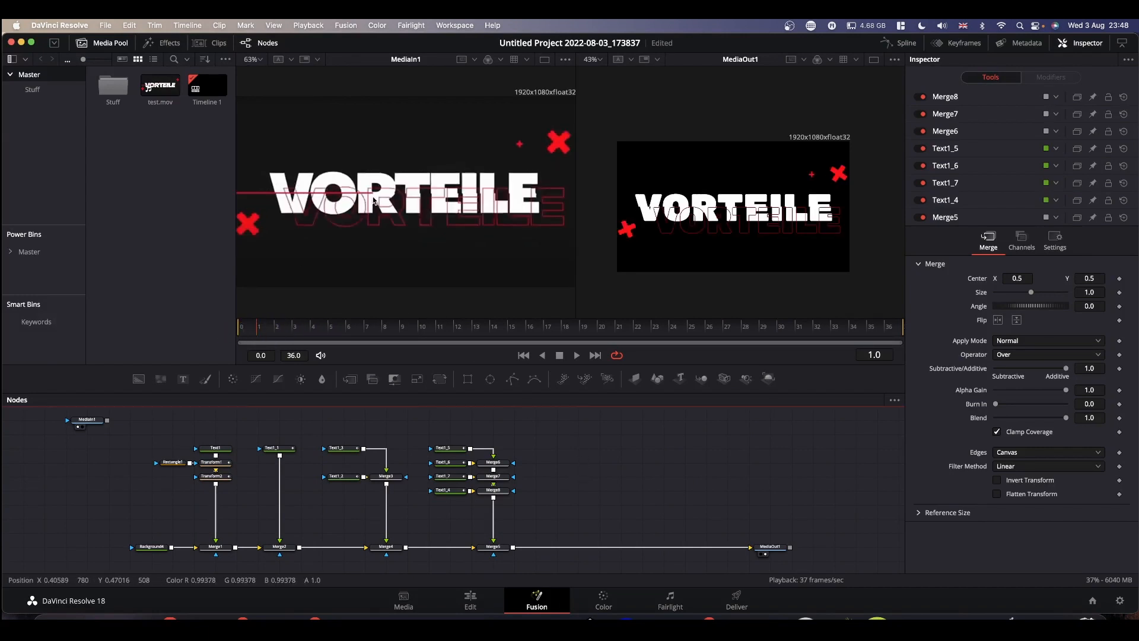
{"action": "key", "text": "Right"}
{"action": "key", "text": "Right"}
{"action": "key", "text": "Right"}
{"action": "key", "text": "Right"}
{"action": "key", "text": "Right"}
{"action": "key", "text": "Right"}
{"action": "key", "text": "Right"}
{"action": "key", "text": "Right"}
{"action": "key", "text": "Right"}
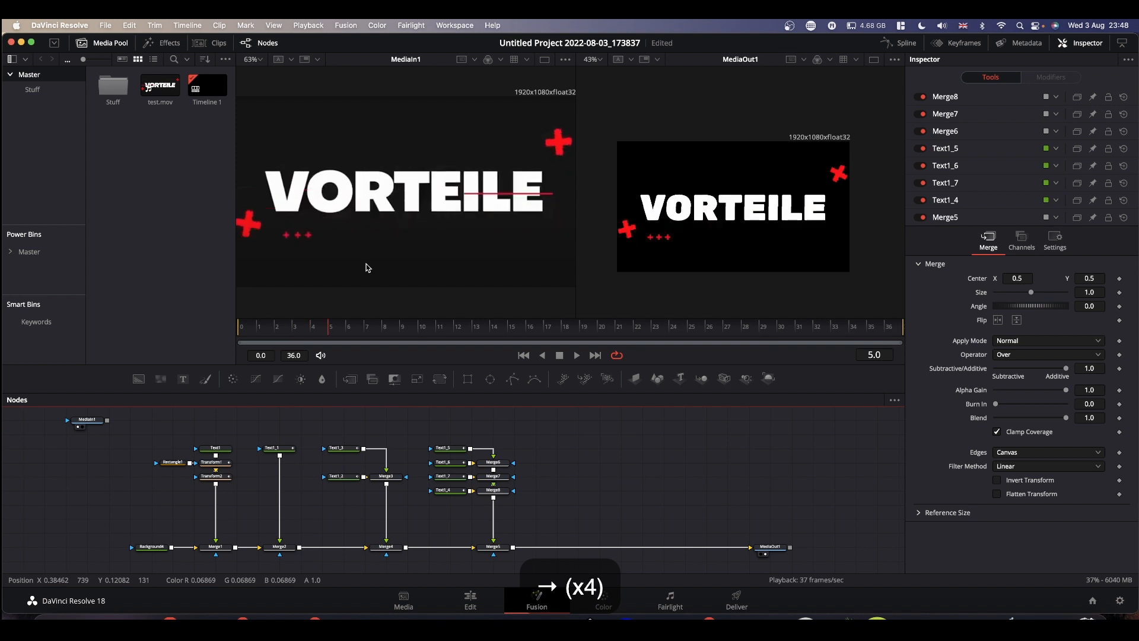
{"action": "key", "text": "Right"}
{"action": "key", "text": "Right"}
{"action": "key", "text": "Right"}
{"action": "key", "text": "Right"}
{"action": "key", "text": "Right"}
{"action": "key", "text": "Right"}
{"action": "key", "text": "Right"}
{"action": "key", "text": "Right"}
{"action": "key", "text": "Right"}
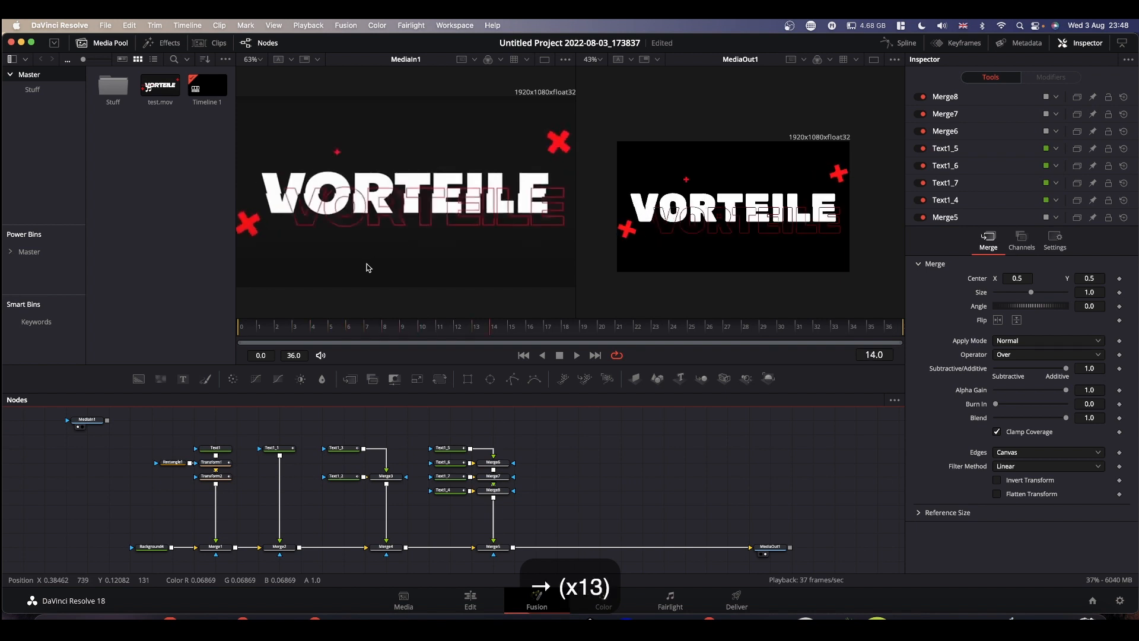
{"action": "key", "text": "Right"}
{"action": "key", "text": "Right"}
{"action": "key", "text": "Right"}
{"action": "key", "text": "Right"}
{"action": "key", "text": "Right"}
{"action": "key", "text": "Right"}
{"action": "key", "text": "Right"}
{"action": "key", "text": "Right"}
{"action": "key", "text": "Right"}
{"action": "key", "text": "Right"}
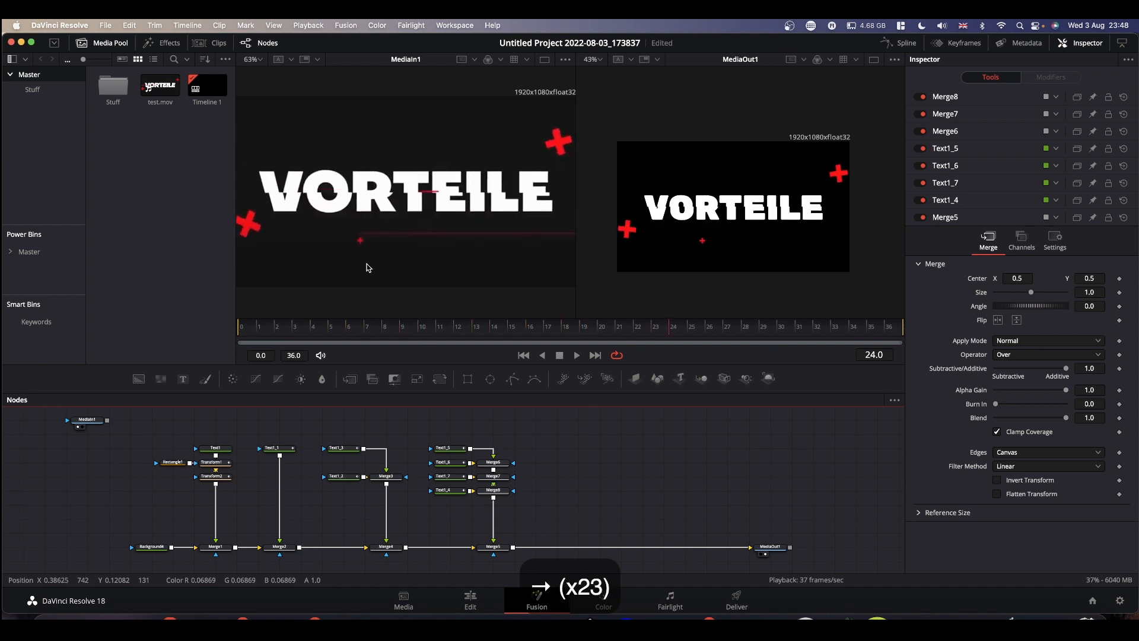
{"action": "key", "text": "Right"}
{"action": "key", "text": "Right"}
{"action": "key", "text": "Right"}
{"action": "key", "text": "Right"}
{"action": "key", "text": "Right"}
{"action": "key", "text": "Right"}
{"action": "key", "text": "Right"}
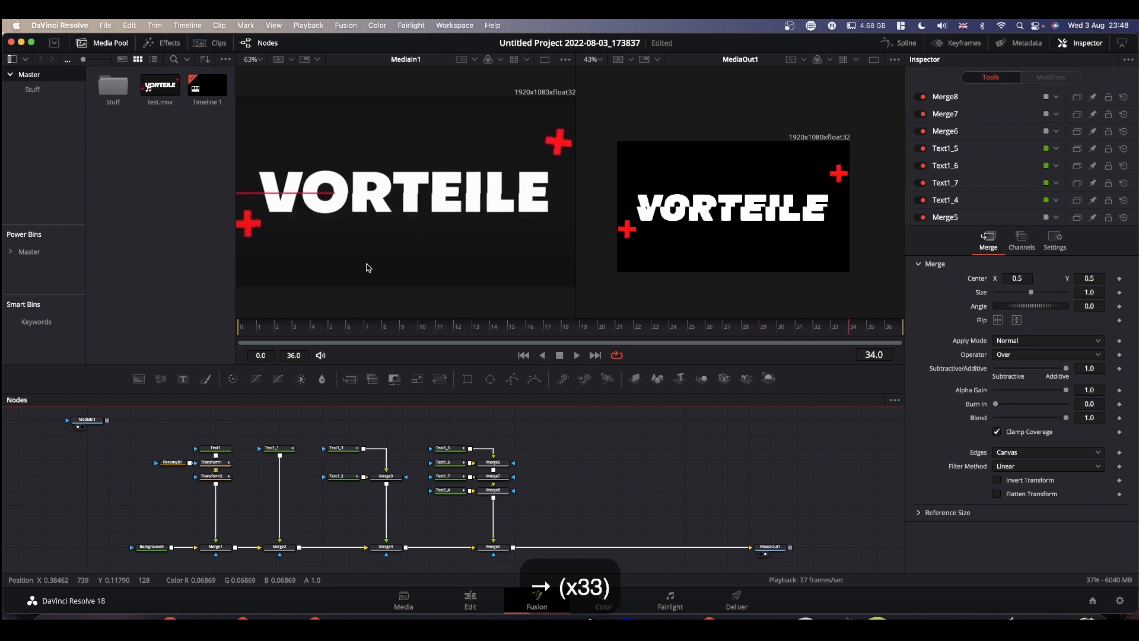
Step: Step back from frame 34 comparing MediaOut1 with the reference, and return to frame 0
{"action": "key", "text": "Left"}
{"action": "key", "text": "Left"}
{"action": "key", "text": "Left"}
{"action": "key", "text": "Left"}
{"action": "key", "text": "Left"}
{"action": "key", "text": "Left"}
{"action": "key", "text": "Left"}
{"action": "key", "text": "Left"}
{"action": "key", "text": "Left"}
{"action": "key", "text": "Left"}
{"action": "key", "text": "Left"}
{"action": "key", "text": "Left"}
{"action": "key", "text": "Left"}
{"action": "key", "text": "Left"}
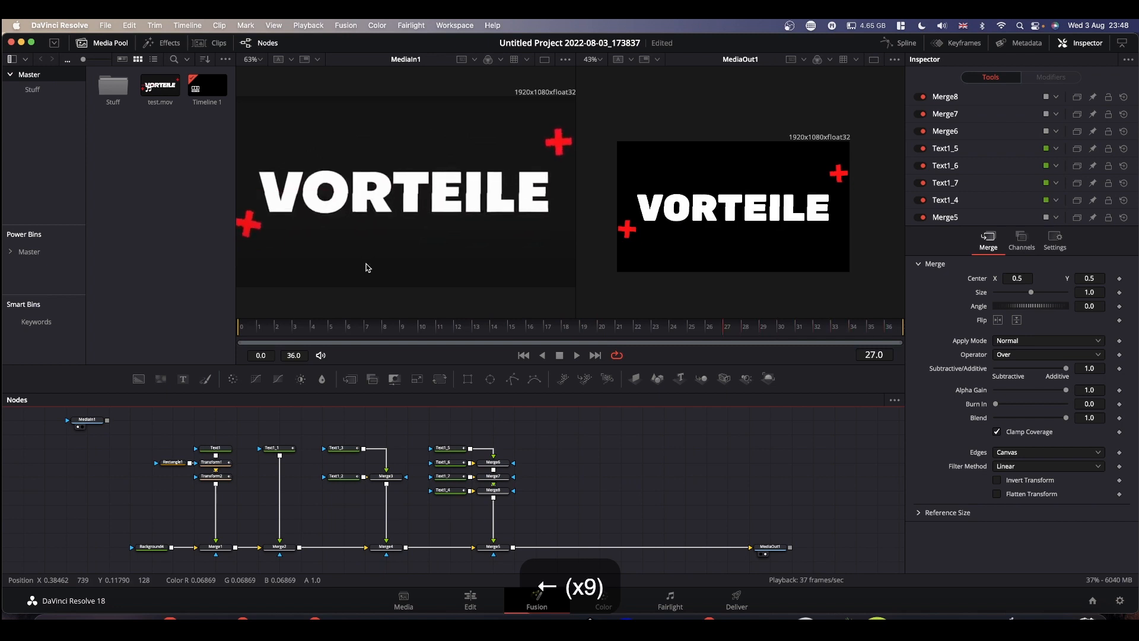
{"action": "key", "text": "Left"}
{"action": "key", "text": "Left"}
{"action": "key", "text": "Left"}
{"action": "key", "text": "Left"}
{"action": "key", "text": "Left"}
{"action": "key", "text": "Left"}
{"action": "key", "text": "Left"}
{"action": "key", "text": "Left"}
{"action": "key", "text": "Left"}
{"action": "key", "text": "Left"}
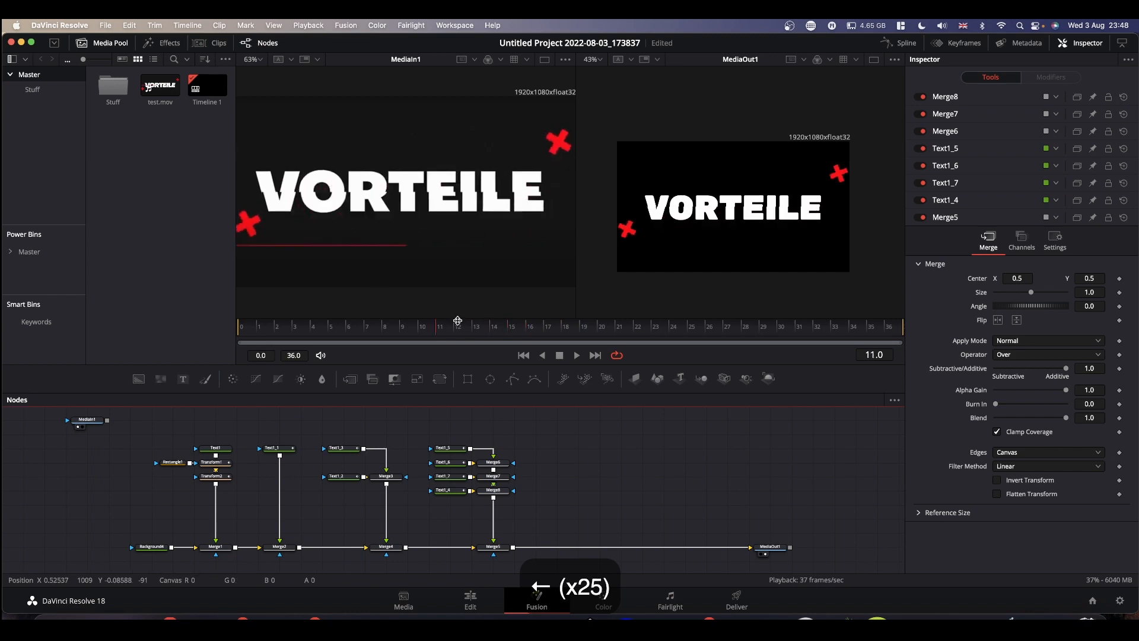
{"action": "left_click_drag", "start_coordinate": [437, 326], "coordinate": [220, 361]}
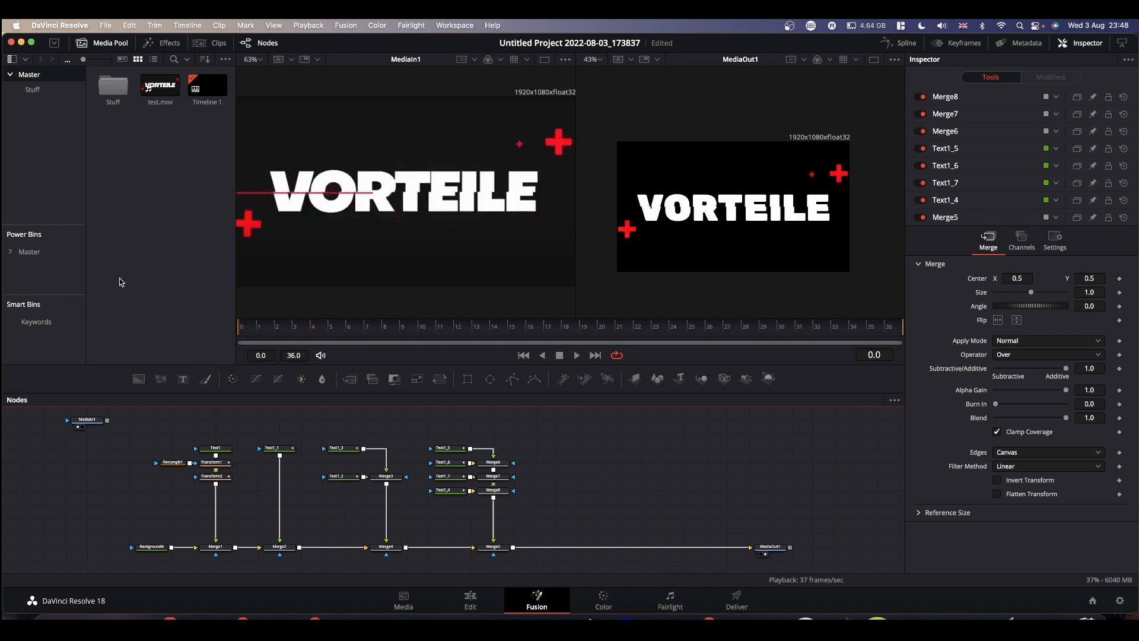
Step: Add a transparent background with alpha 0.0 feeding a Paint node, and merge the Paint node into the main chain after Merge5
{"action": "left_click_drag", "start_coordinate": [136, 381], "coordinate": [578, 448]}
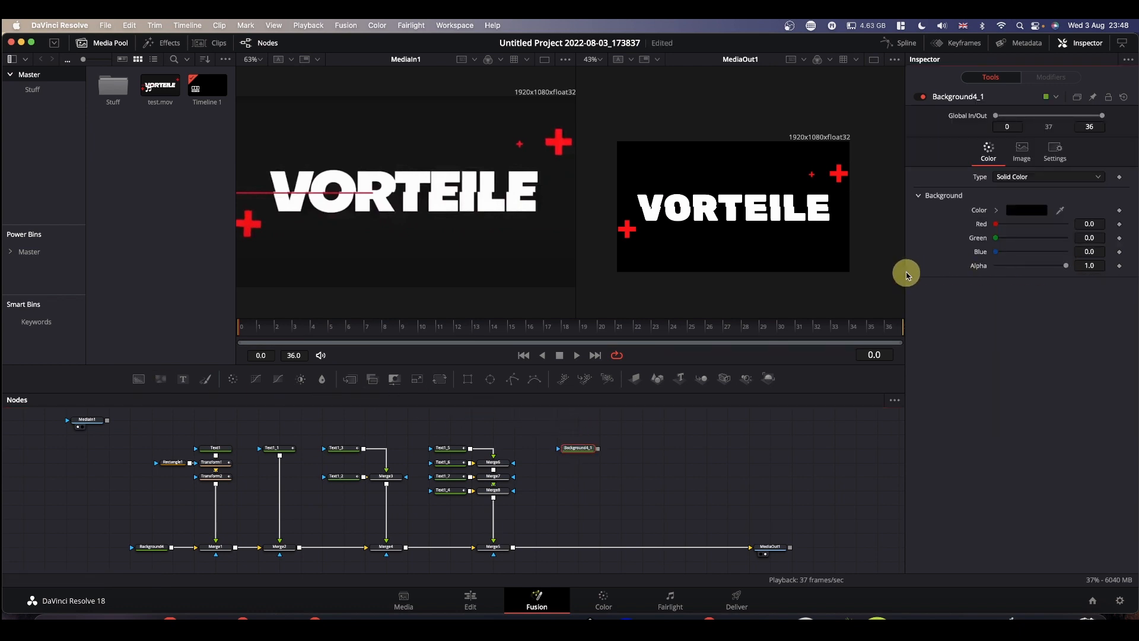
{"action": "left_click_drag", "start_coordinate": [1067, 266], "coordinate": [933, 271]}
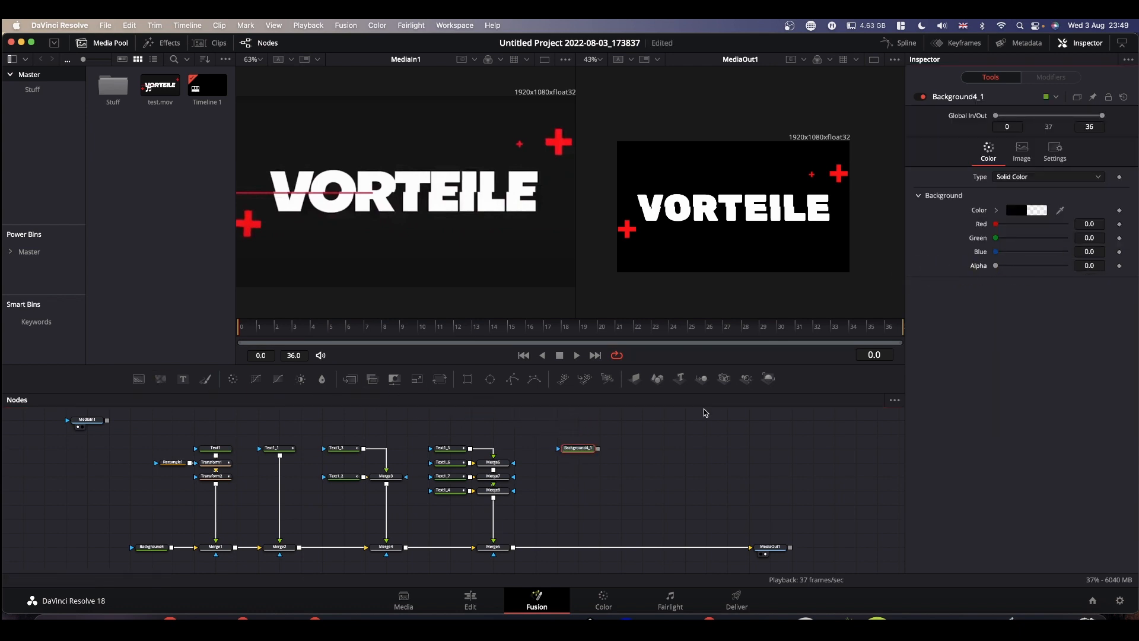
{"action": "mouse_move", "coordinate": [206, 380]}
{"action": "left_mouse_down"}
{"action": "mouse_move", "coordinate": [540, 503]}
{"action": "mouse_move", "coordinate": [599, 446]}
{"action": "mouse_move", "coordinate": [564, 435]}
{"action": "mouse_move", "coordinate": [558, 466]}
{"action": "left_mouse_up"}
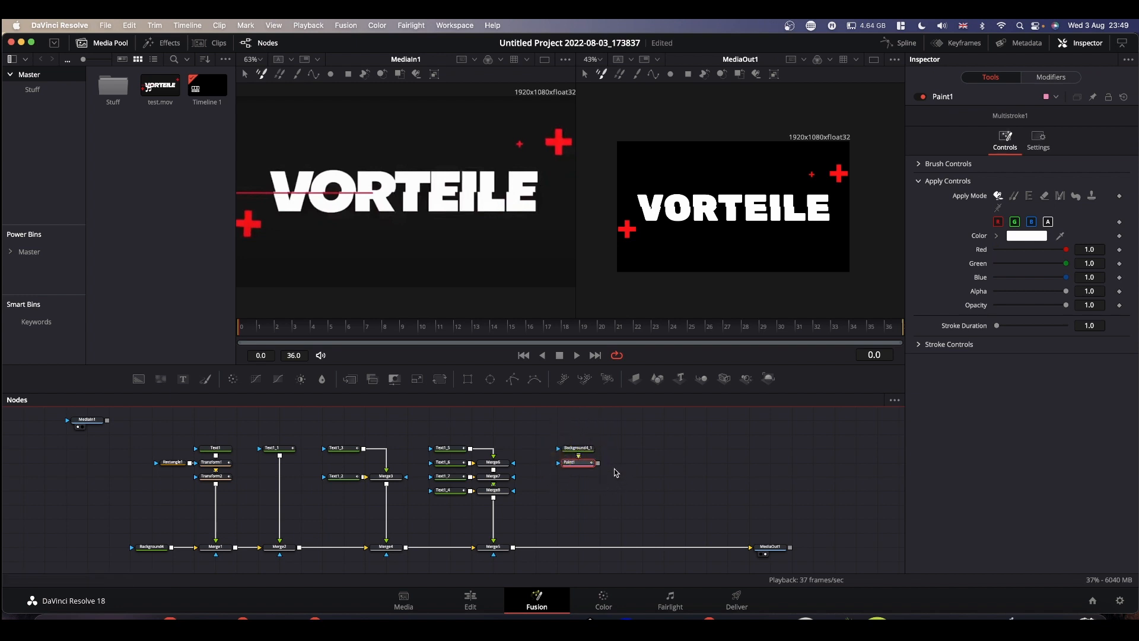
{"action": "mouse_move", "coordinate": [599, 467]}
{"action": "left_mouse_down"}
{"action": "mouse_move", "coordinate": [606, 460]}
{"action": "mouse_move", "coordinate": [515, 548]}
{"action": "left_mouse_up"}
{"action": "mouse_move", "coordinate": [597, 463]}
{"action": "left_mouse_down"}
{"action": "mouse_move", "coordinate": [506, 536]}
{"action": "mouse_move", "coordinate": [514, 549]}
{"action": "left_mouse_up"}
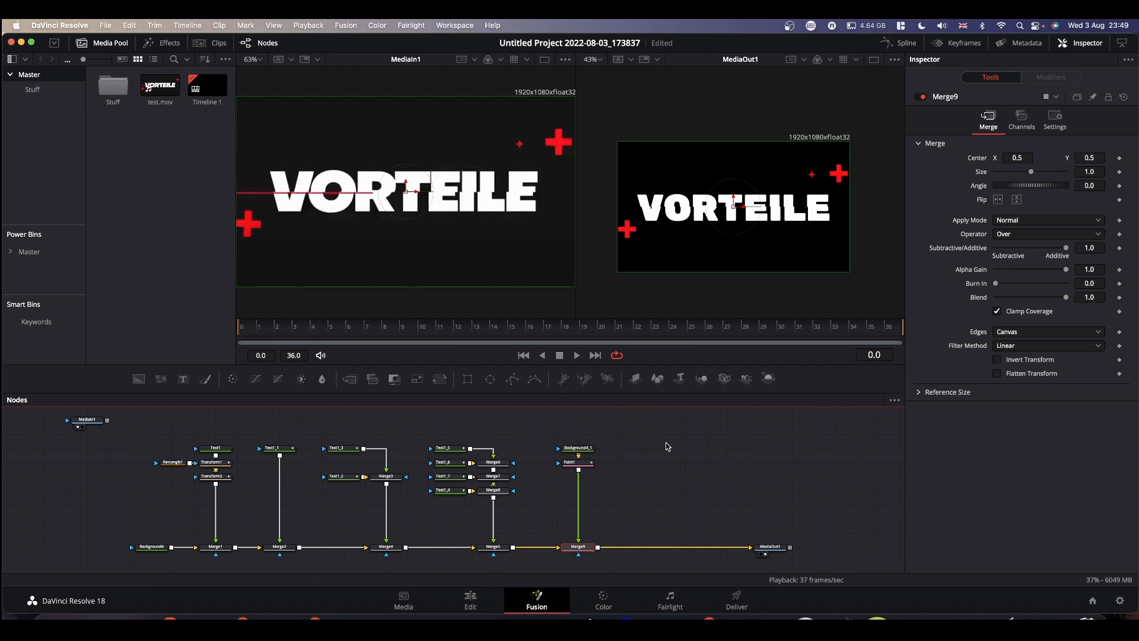
Step: Set Paint1's brush size to 0.015 and softness to 0.001, and sample the brush colour from the reference's red line
{"action": "left_click", "coordinate": [587, 463]}
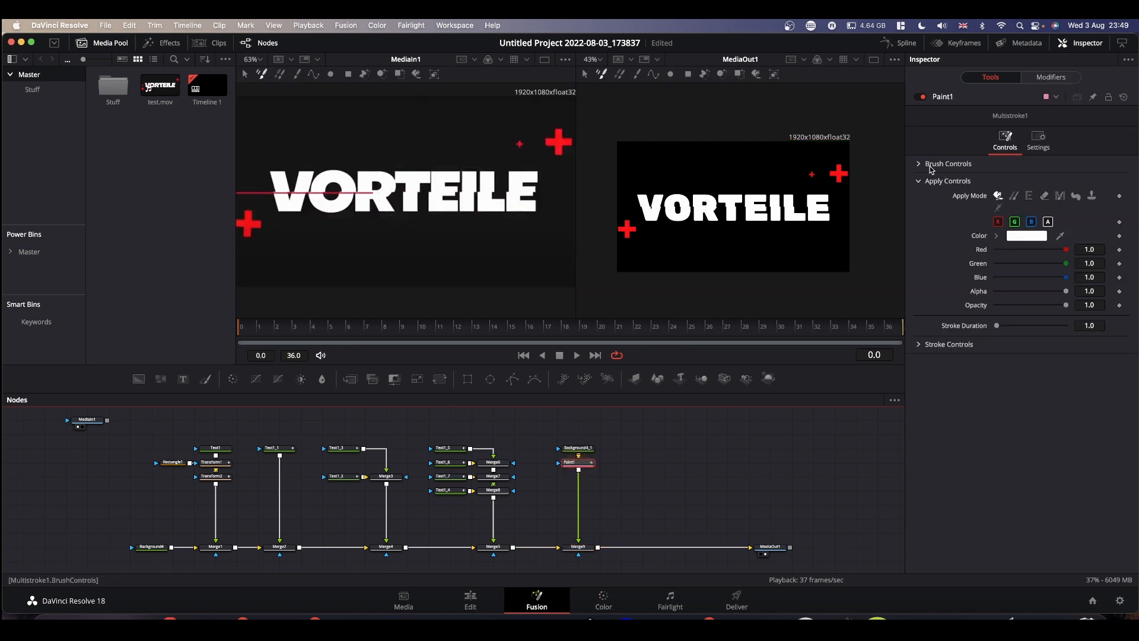
{"action": "left_click", "coordinate": [919, 165]}
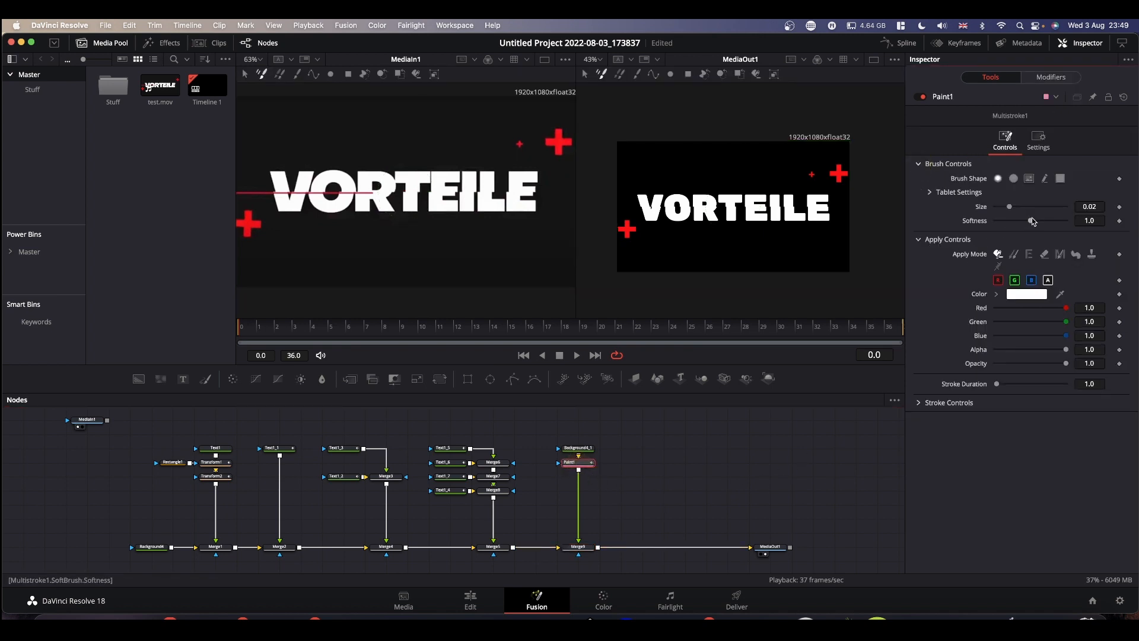
{"action": "left_click_drag", "start_coordinate": [1033, 223], "coordinate": [916, 223]}
{"action": "left_click_drag", "start_coordinate": [1101, 206], "coordinate": [1095, 206]}
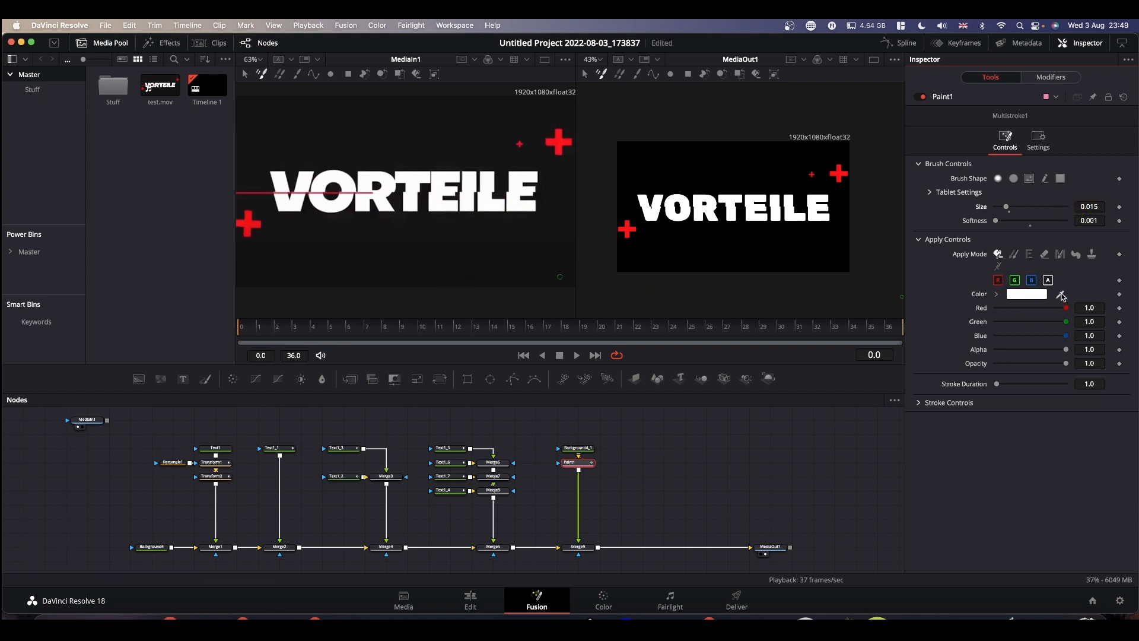
{"action": "left_click_drag", "start_coordinate": [1061, 297], "coordinate": [260, 189]}
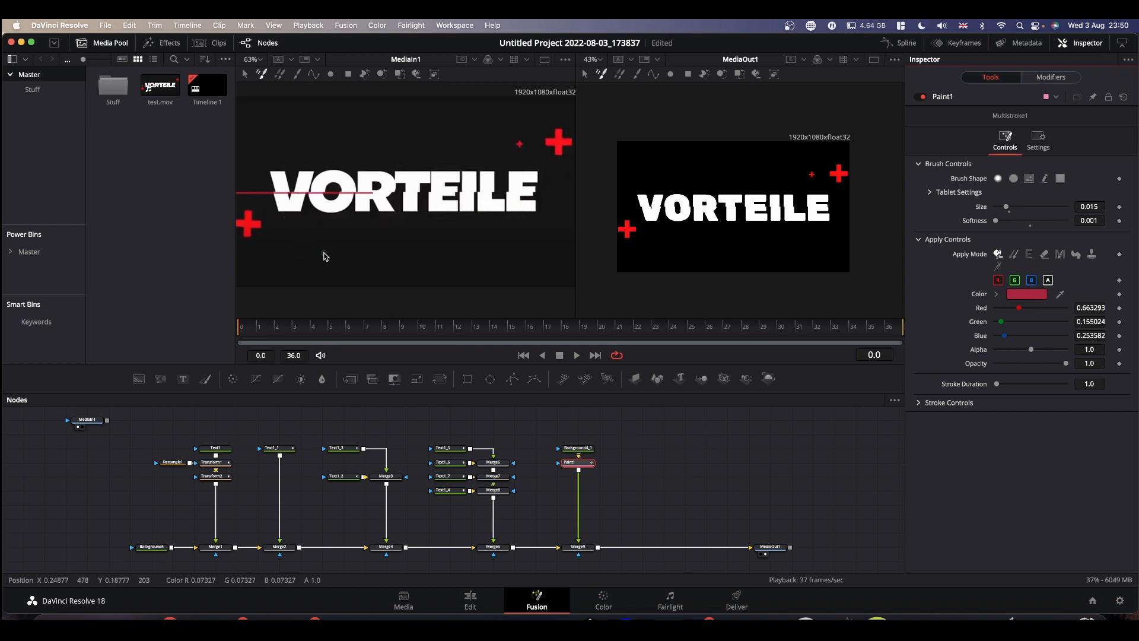
Step: Draw a straight polyline stroke along the reference's horizontal red line, from the frame's edge to the letter R
{"action": "left_click_drag", "start_coordinate": [349, 221], "coordinate": [408, 224]}
{"action": "left_click_drag", "start_coordinate": [485, 237], "coordinate": [450, 233]}
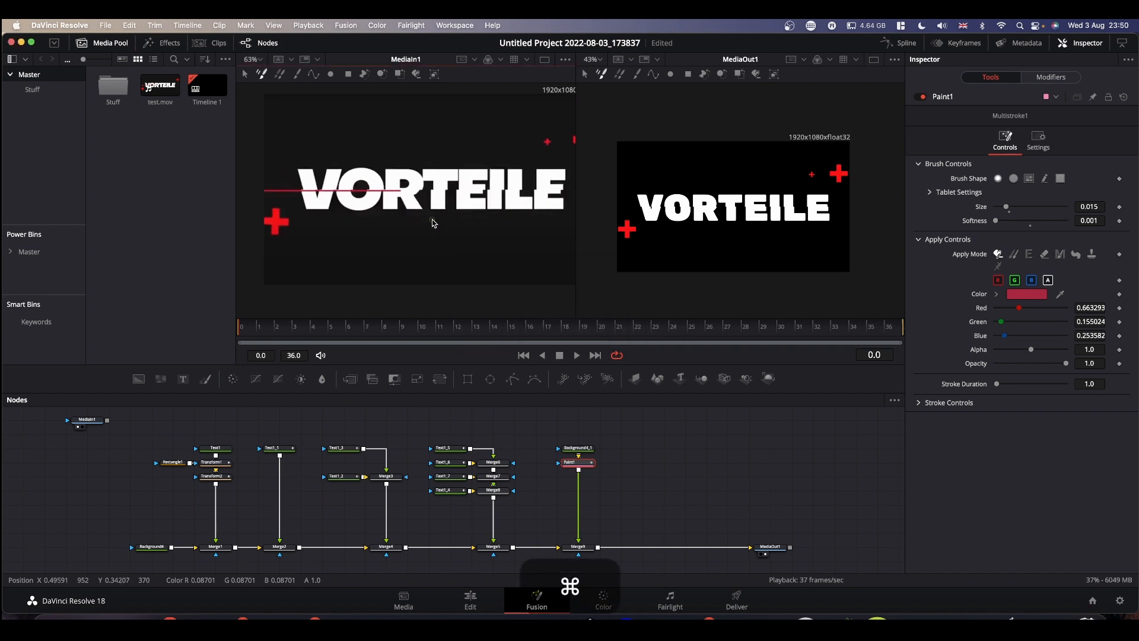
{"action": "scroll", "coordinate": [432, 223], "scroll_direction": "down", "scroll_amount": 5}
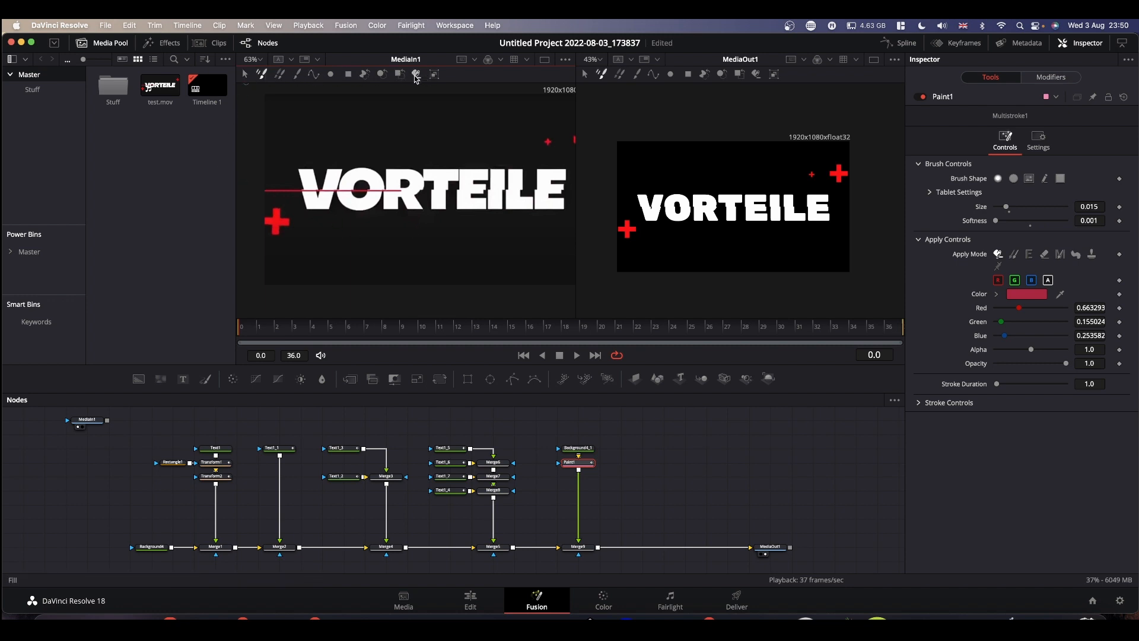
{"action": "left_click", "coordinate": [313, 76]}
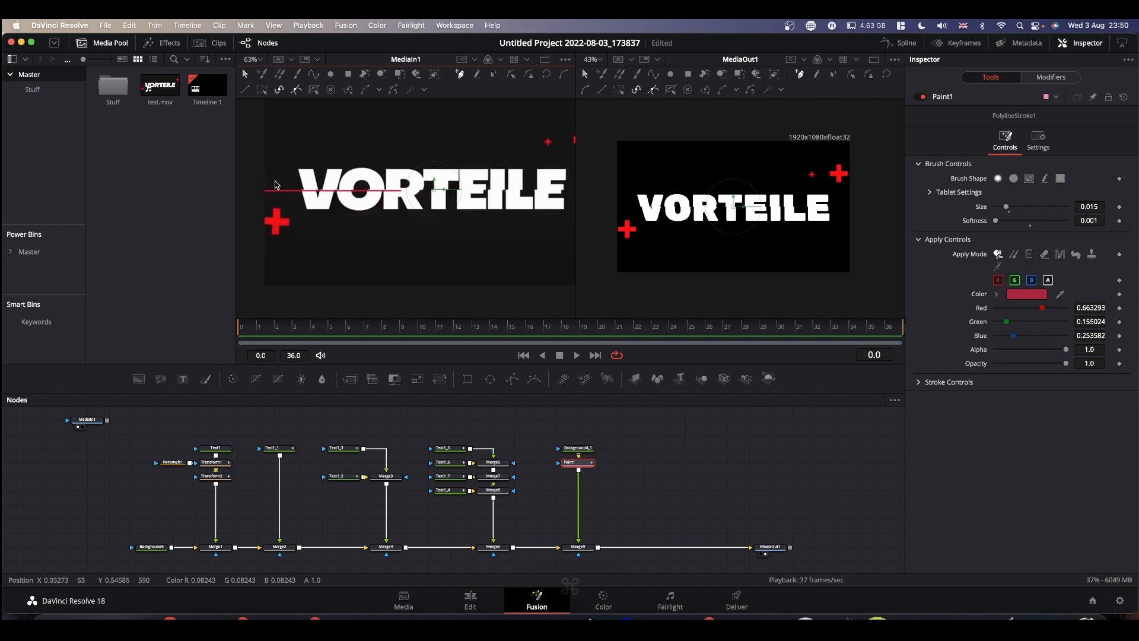
{"action": "scroll", "coordinate": [270, 191], "scroll_direction": "up", "scroll_amount": 3}
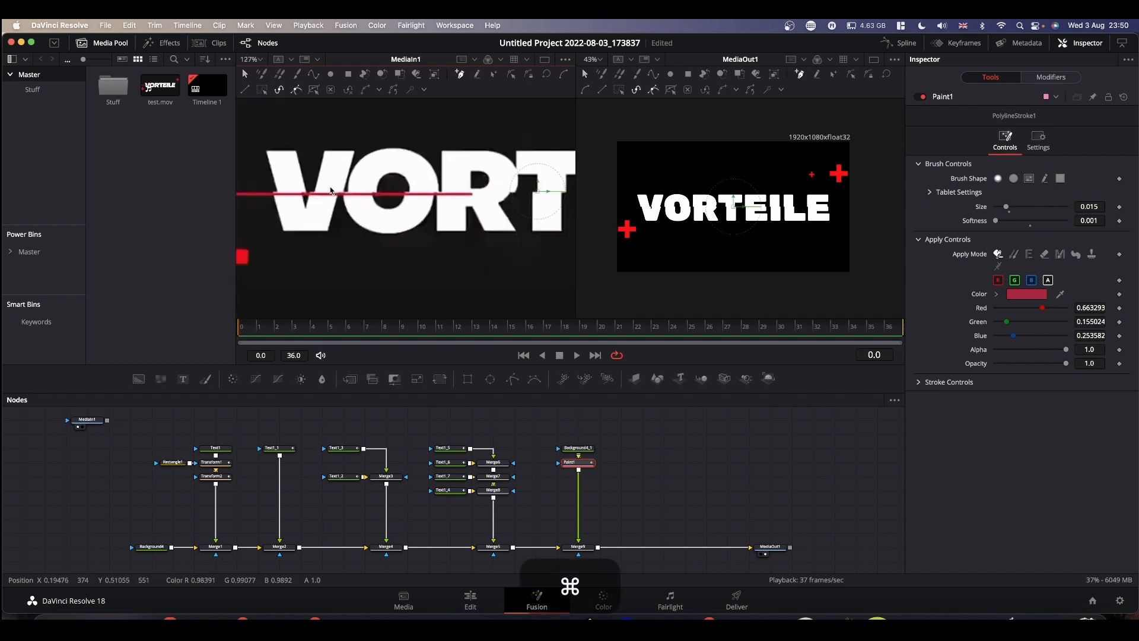
{"action": "scroll", "coordinate": [367, 203], "scroll_direction": "left", "scroll_amount": 3}
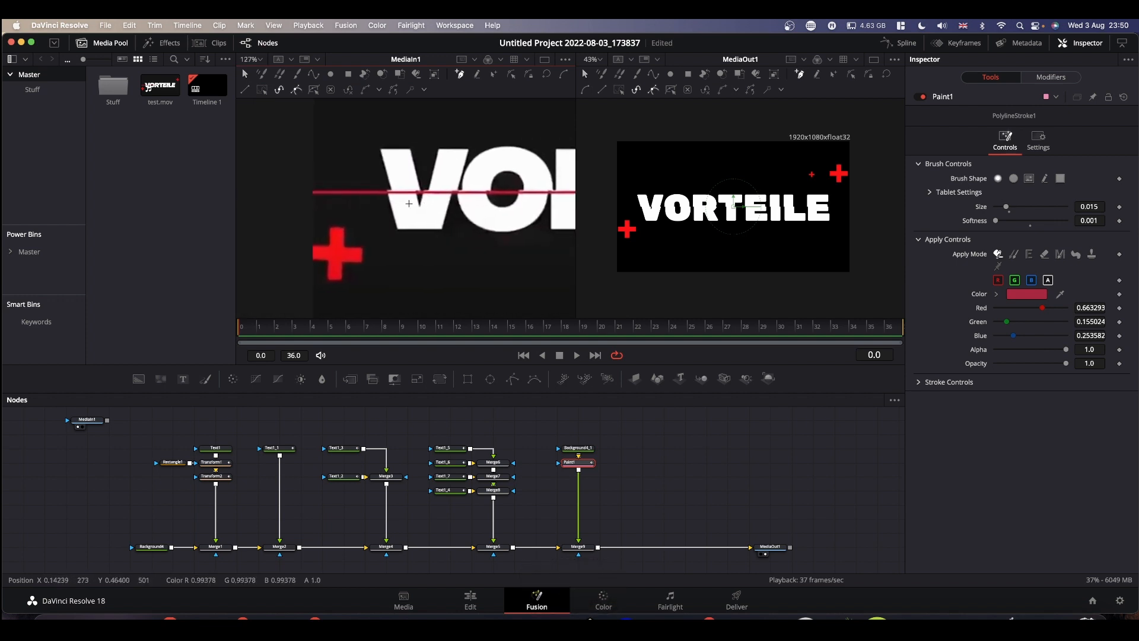
{"action": "left_click", "coordinate": [309, 193]}
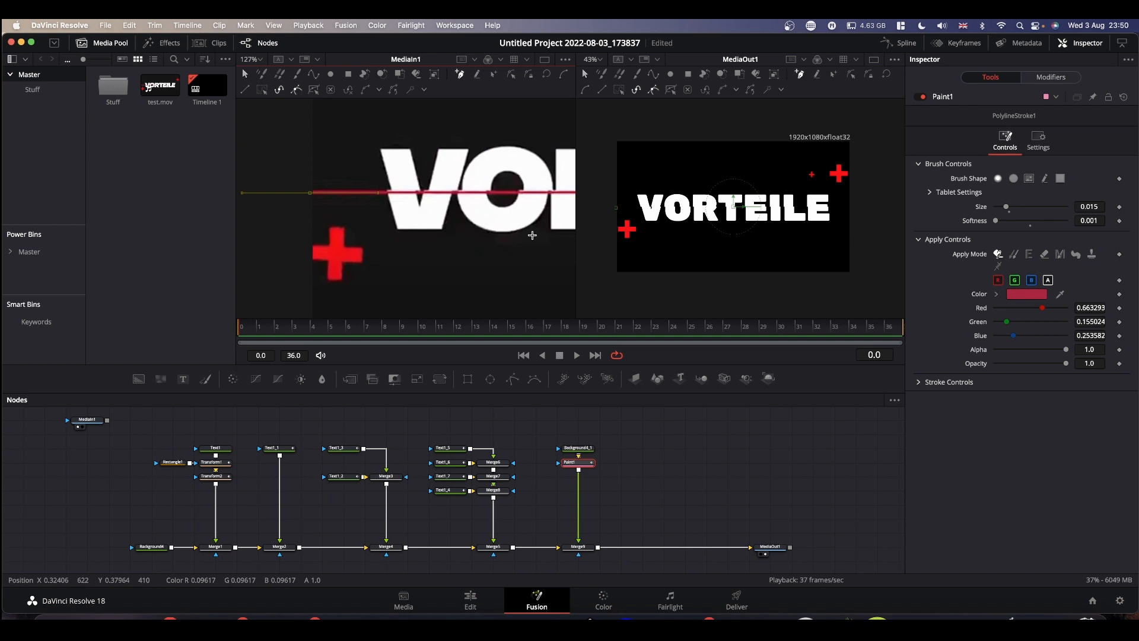
{"action": "scroll", "coordinate": [532, 235], "scroll_direction": "right", "scroll_amount": 5}
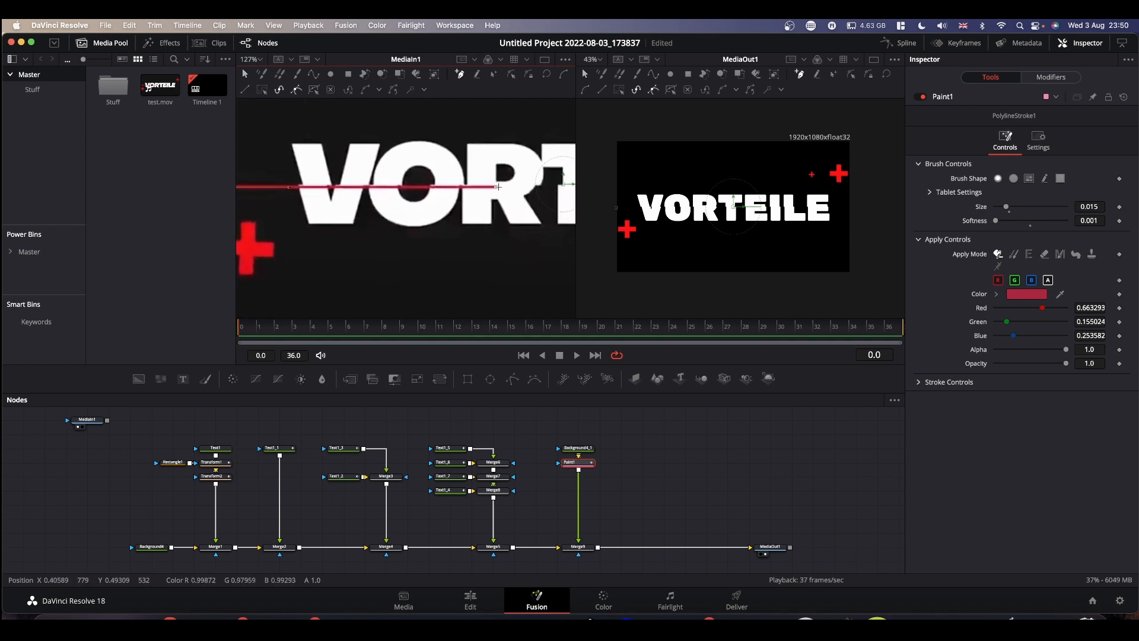
{"action": "key", "text": "shift"}
{"action": "left_click", "coordinate": [499, 187], "text": "shift"}
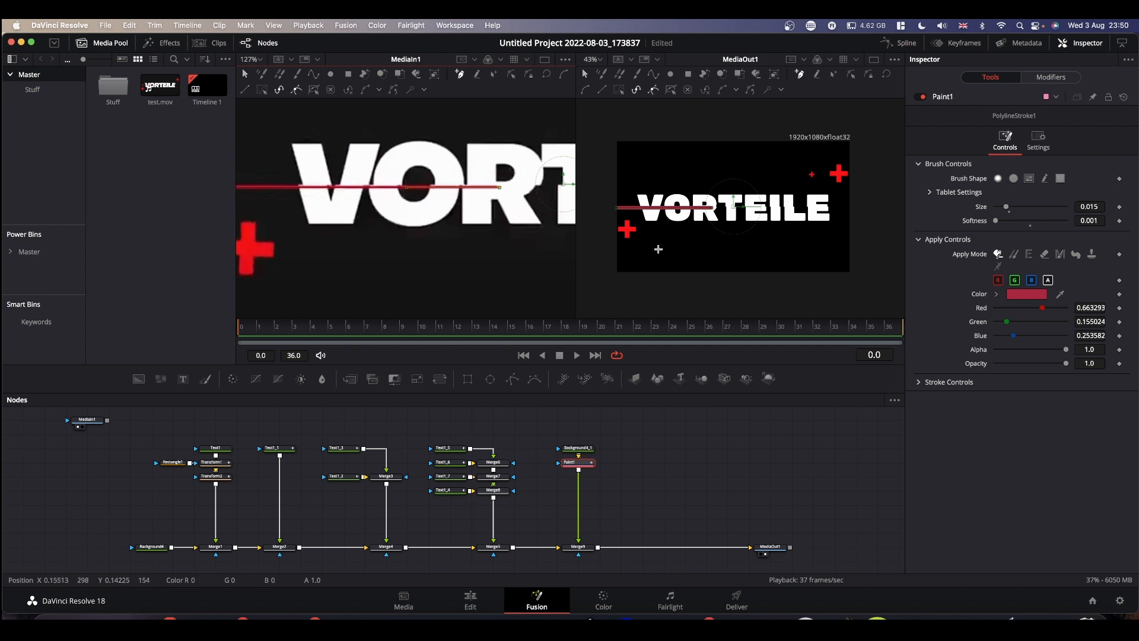
Step: Reduce the polyline stroke's brush size to 0.005 to match the thickness of the reference line
{"action": "scroll", "coordinate": [694, 237], "scroll_direction": "up", "scroll_amount": 5}
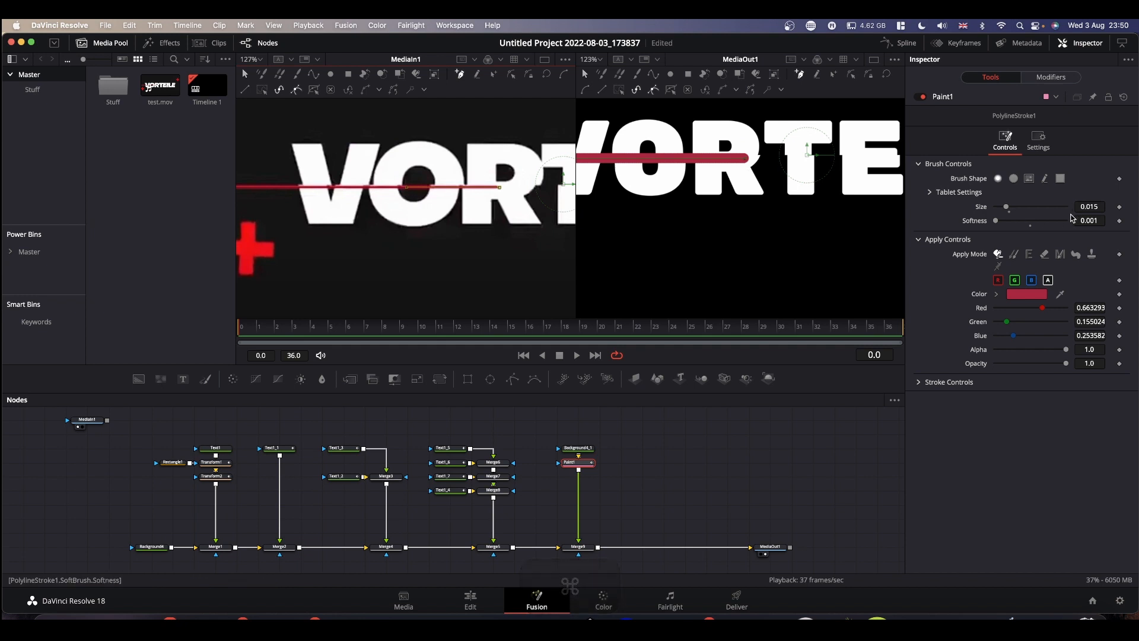
{"action": "left_click_drag", "start_coordinate": [1096, 207], "coordinate": [1042, 206]}
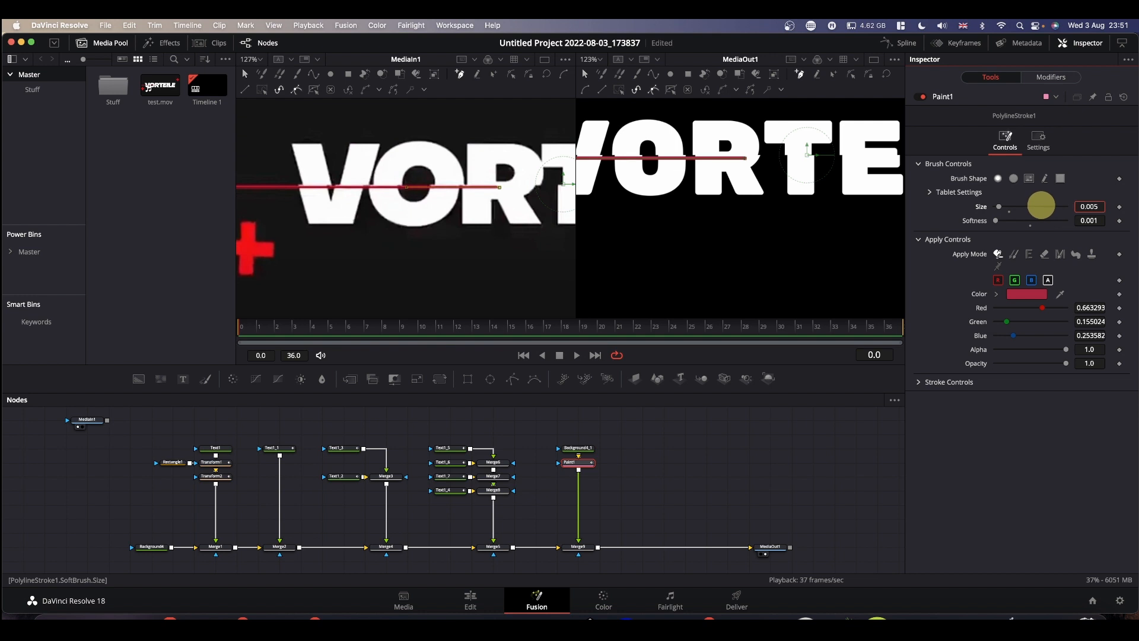
{"action": "left_click_drag", "start_coordinate": [1042, 206], "coordinate": [1042, 206]}
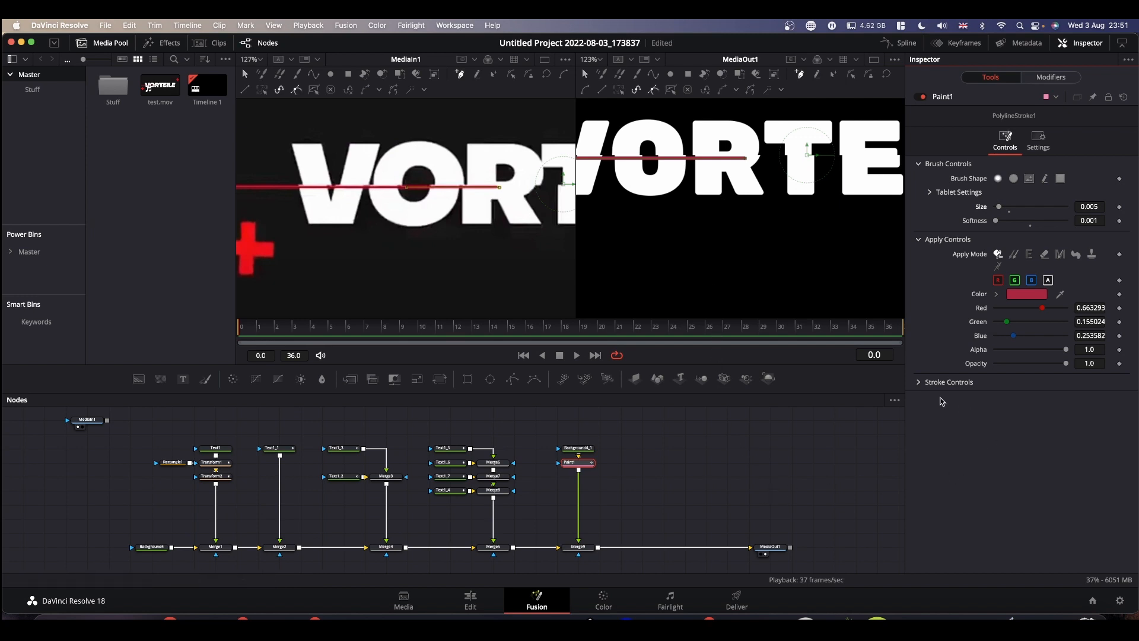
Step: Keyframe the stroke's Write On at frames 0 and 4, and set its end value to 0.0 at frame 5
{"action": "left_click", "coordinate": [921, 384]}
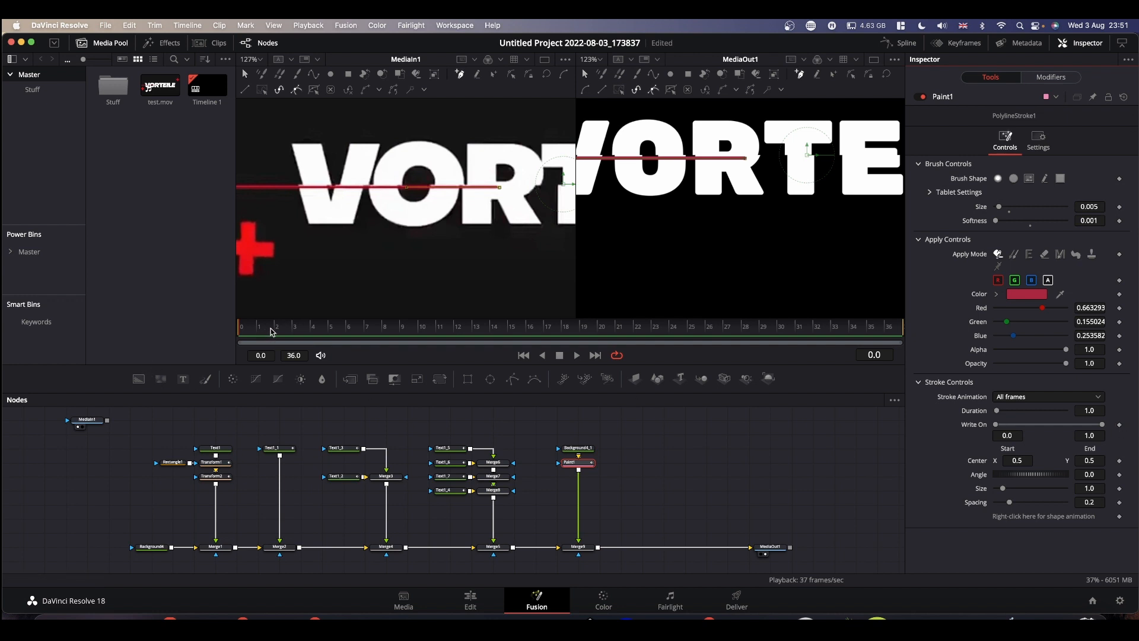
{"action": "left_click", "coordinate": [1120, 424]}
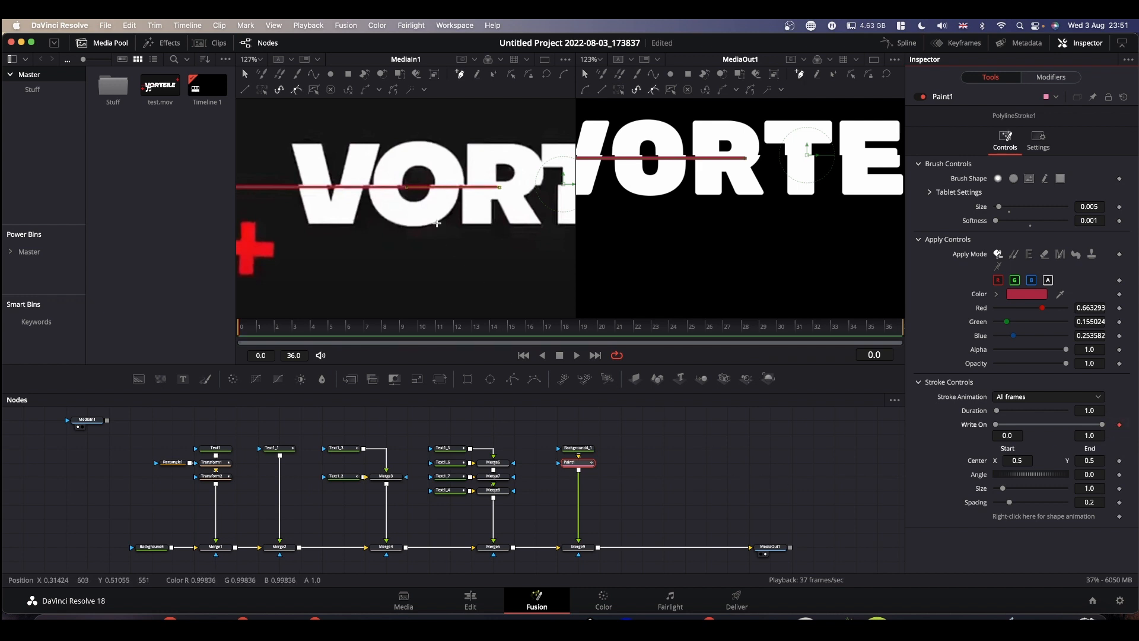
{"action": "key", "text": "Right"}
{"action": "key", "text": "Right"}
{"action": "key", "text": "Right"}
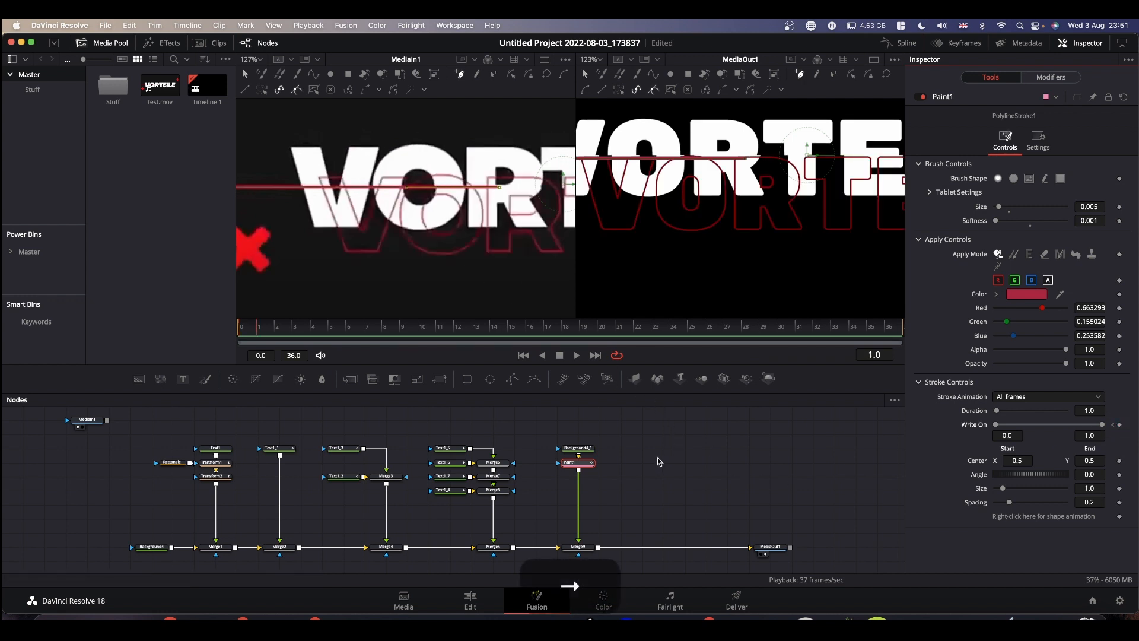
{"action": "key", "text": "Right"}
{"action": "key", "text": "Right"}
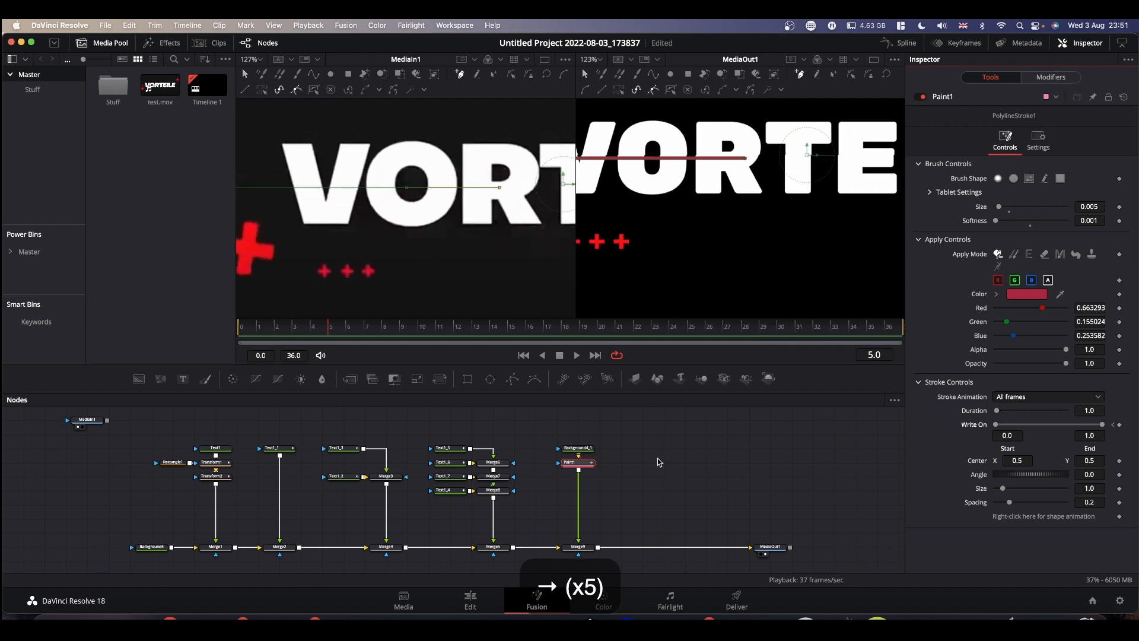
{"action": "key", "text": "Left"}
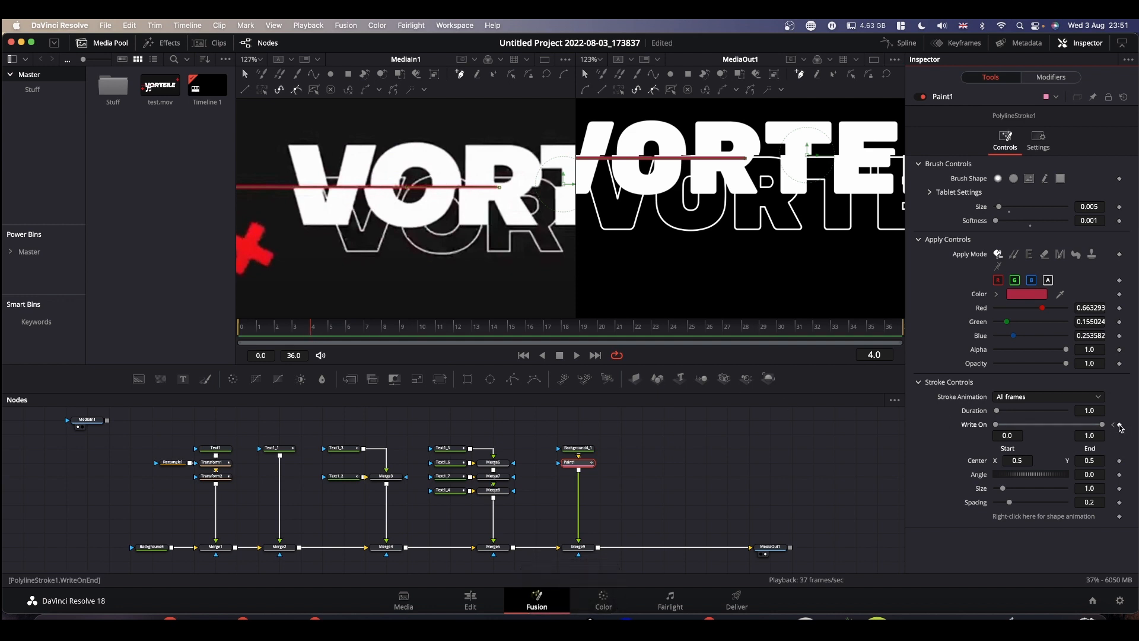
{"action": "key", "text": "Right"}
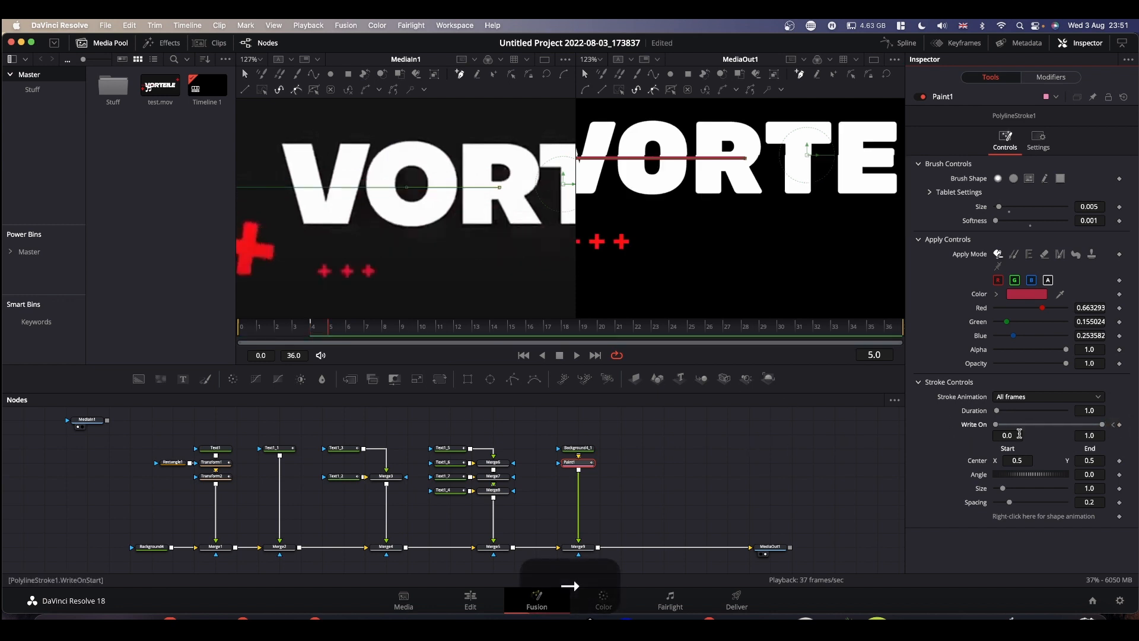
{"action": "left_click_drag", "start_coordinate": [1104, 427], "coordinate": [810, 422]}
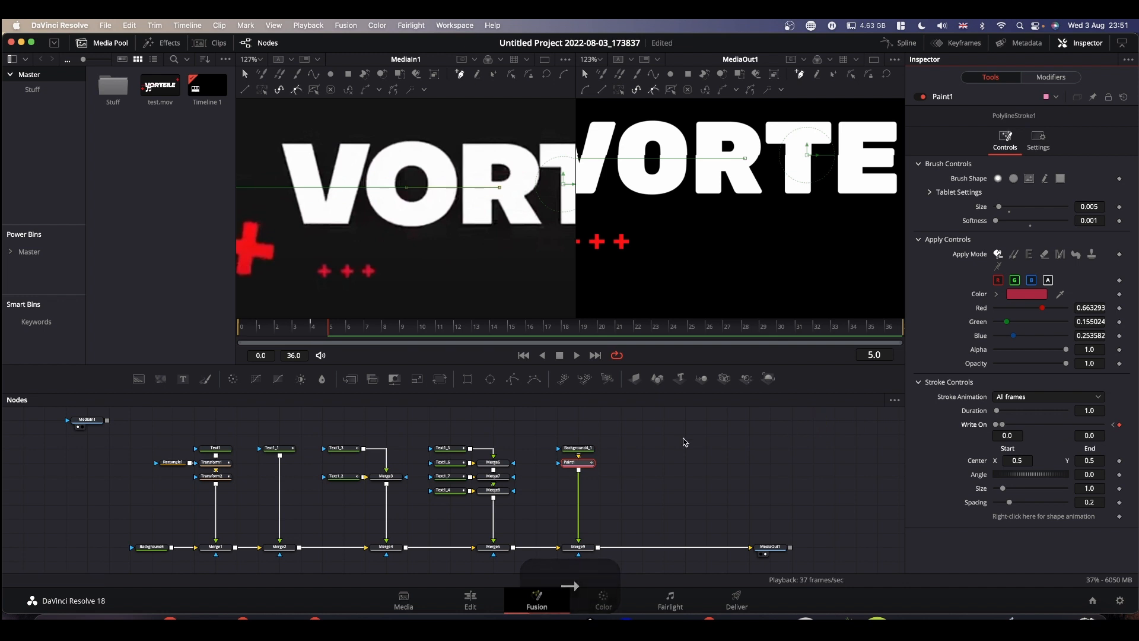
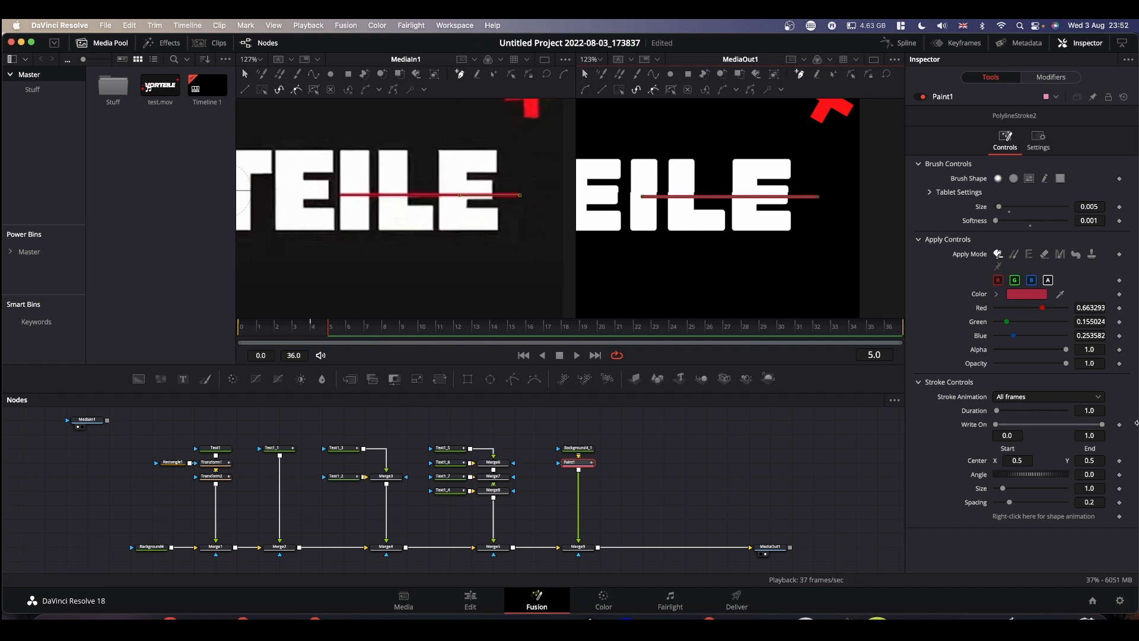
Step: Keyframe the second polyline stroke's Write On at frame 5, and set its end value to 0.0 at frame 4
{"action": "left_click", "coordinate": [1120, 425]}
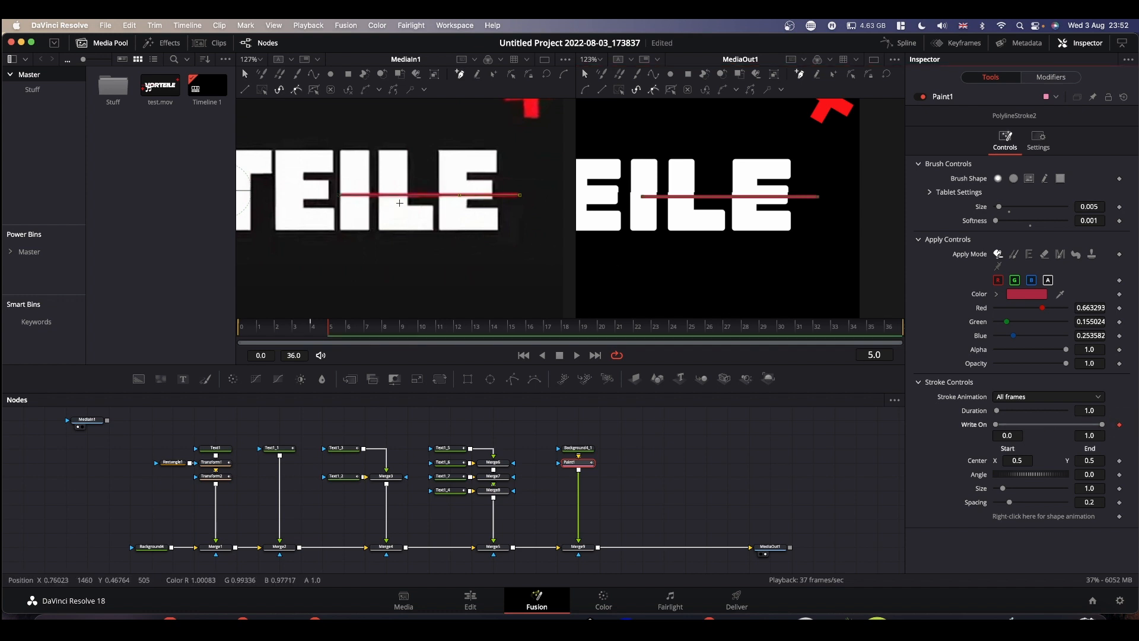
{"action": "key", "text": "Left"}
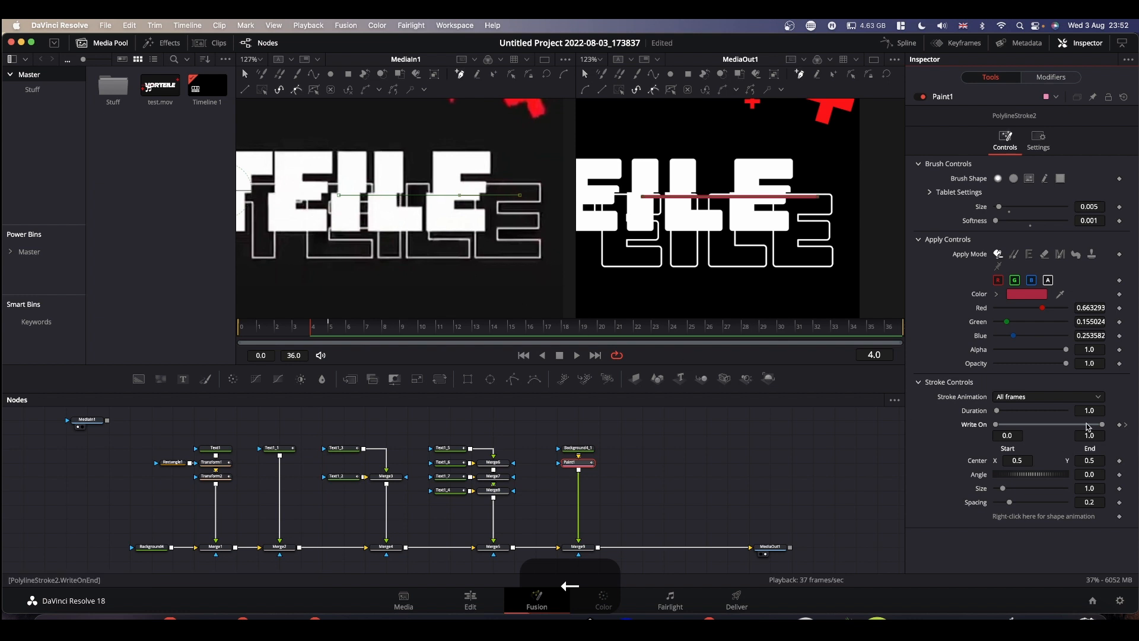
{"action": "left_click_drag", "start_coordinate": [1103, 426], "coordinate": [967, 428]}
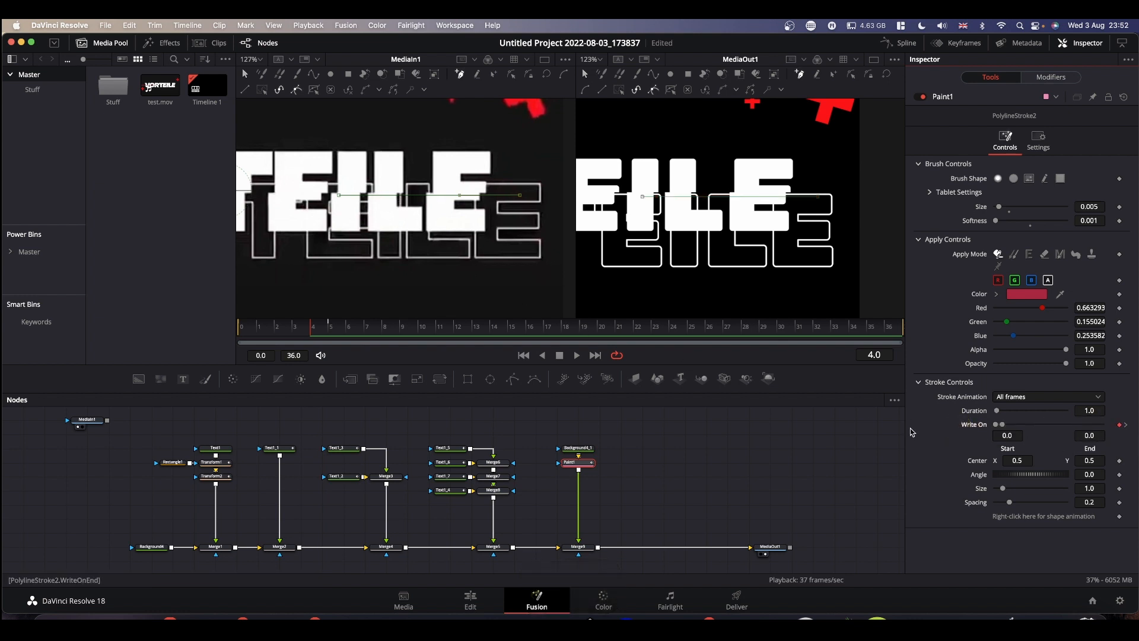
Step: Keyframe the second polyline stroke's Write On at frame 8, and set its end value to 0.0 at frame 9
{"action": "key", "text": "Right"}
{"action": "key", "text": "Right"}
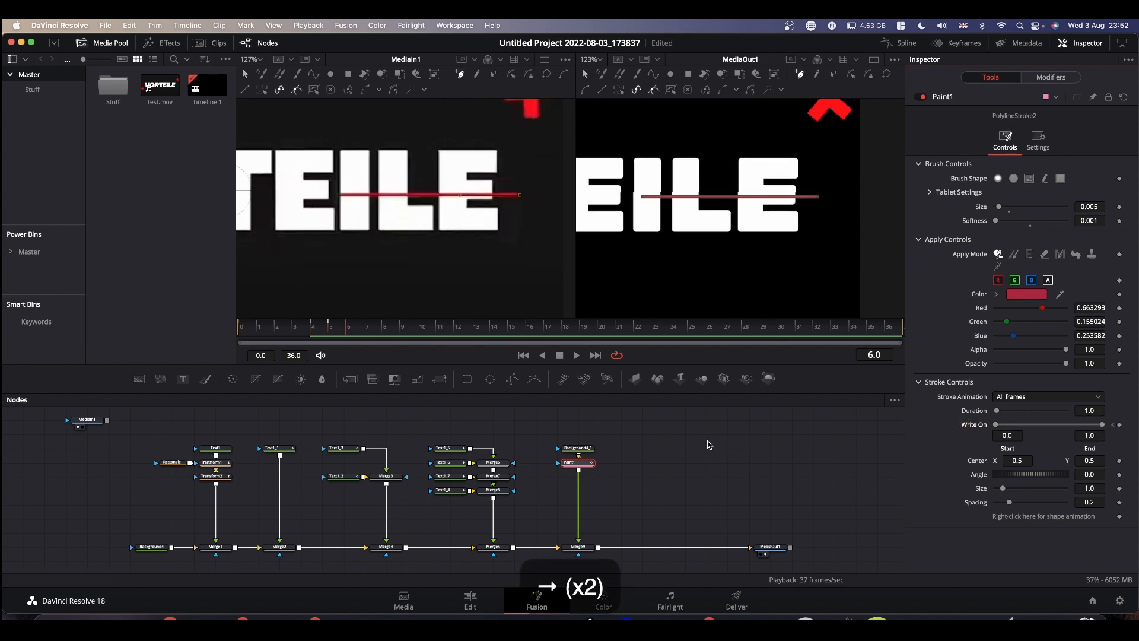
{"action": "key", "text": "Right"}
{"action": "key", "text": "Right"}
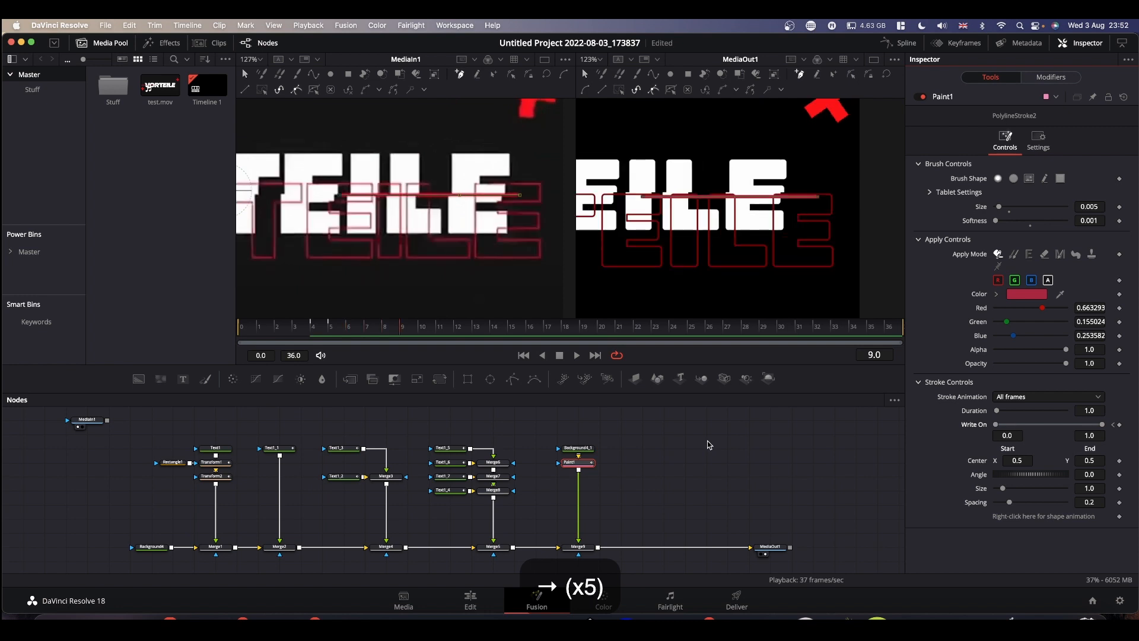
{"action": "key", "text": "Left"}
{"action": "key", "text": "Right"}
{"action": "key", "text": "Left"}
{"action": "left_click", "coordinate": [1120, 424]}
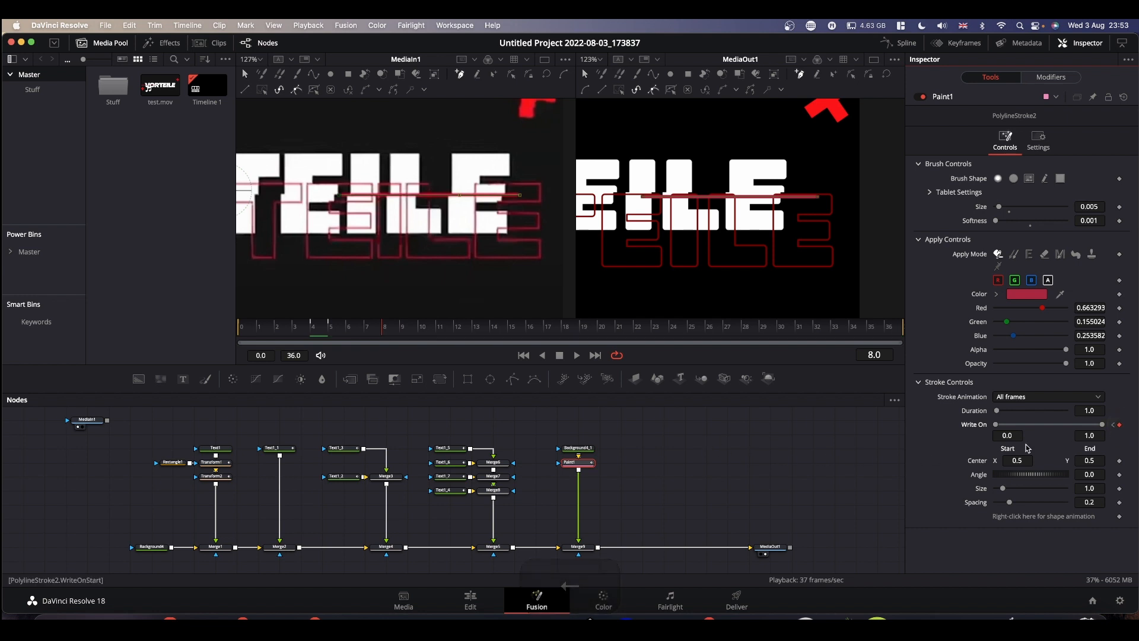
{"action": "key", "text": "Right"}
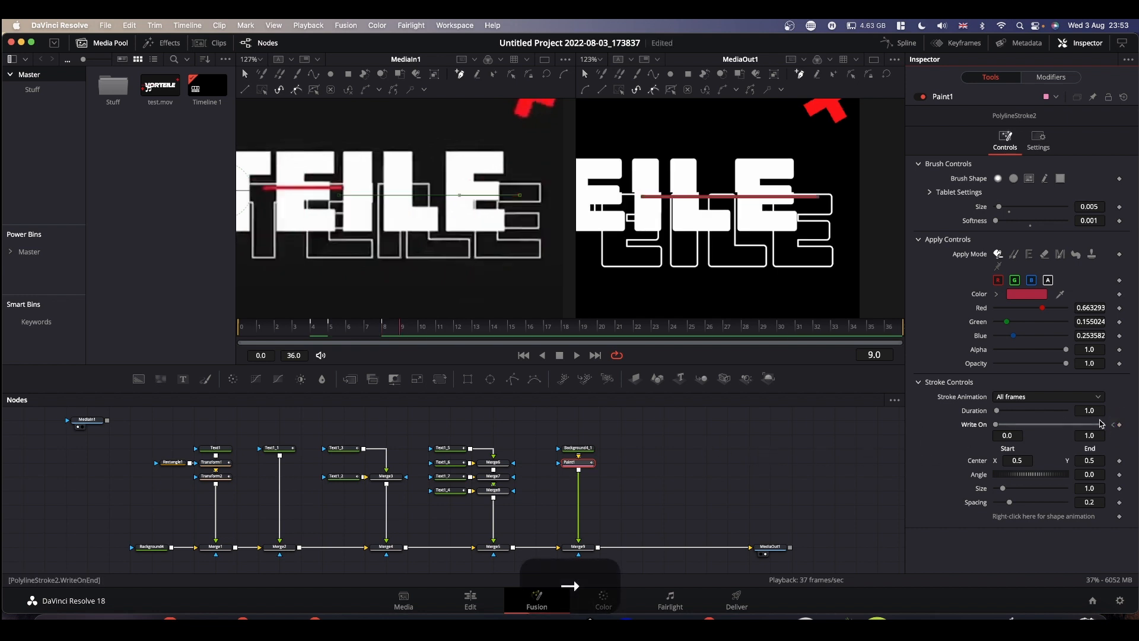
{"action": "left_click_drag", "start_coordinate": [1103, 425], "coordinate": [1003, 425]}
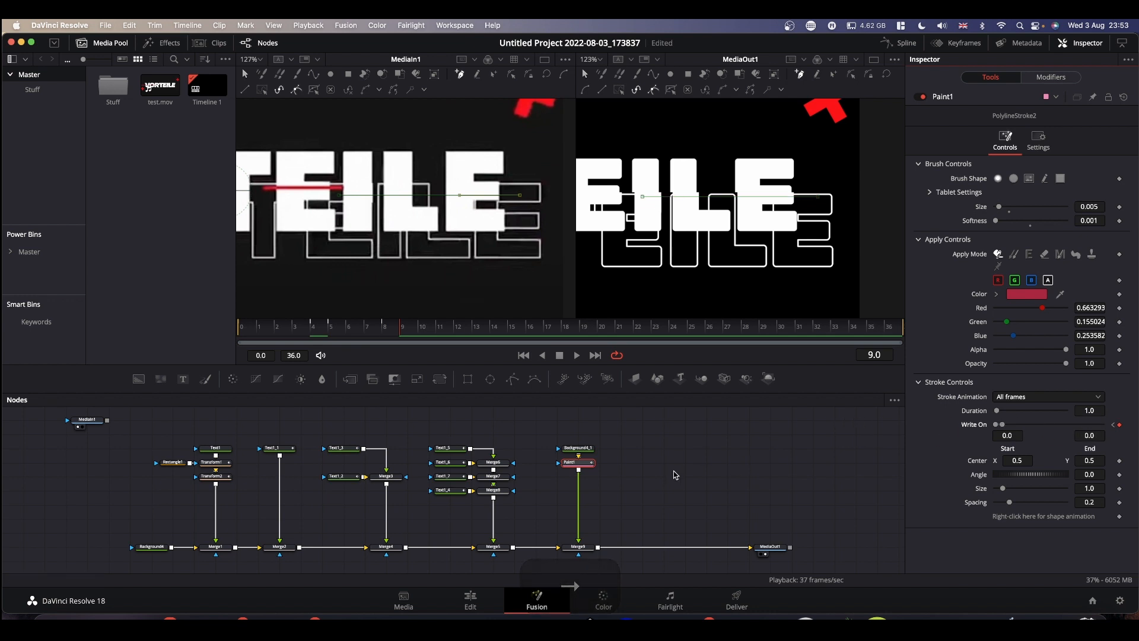
Step: Draw a straight polyline stroke over the short red line crossing the first E of the reference title at frame 9
{"action": "left_click", "coordinate": [261, 61]}
{"action": "left_click", "coordinate": [256, 70]}
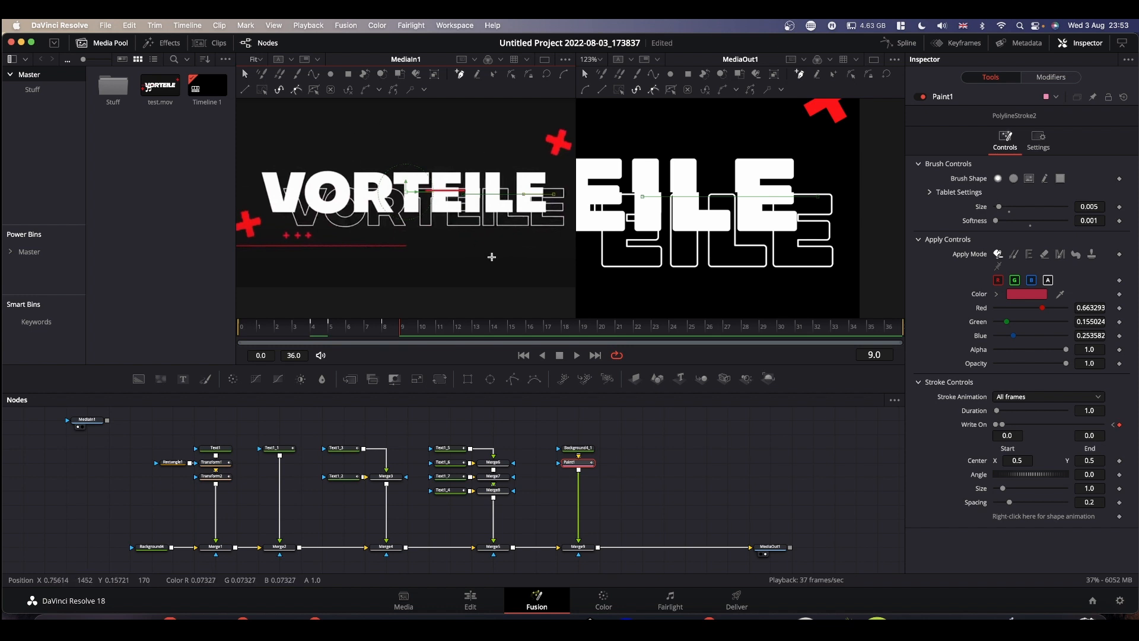
{"action": "scroll", "coordinate": [445, 190], "scroll_direction": "up", "scroll_amount": 5}
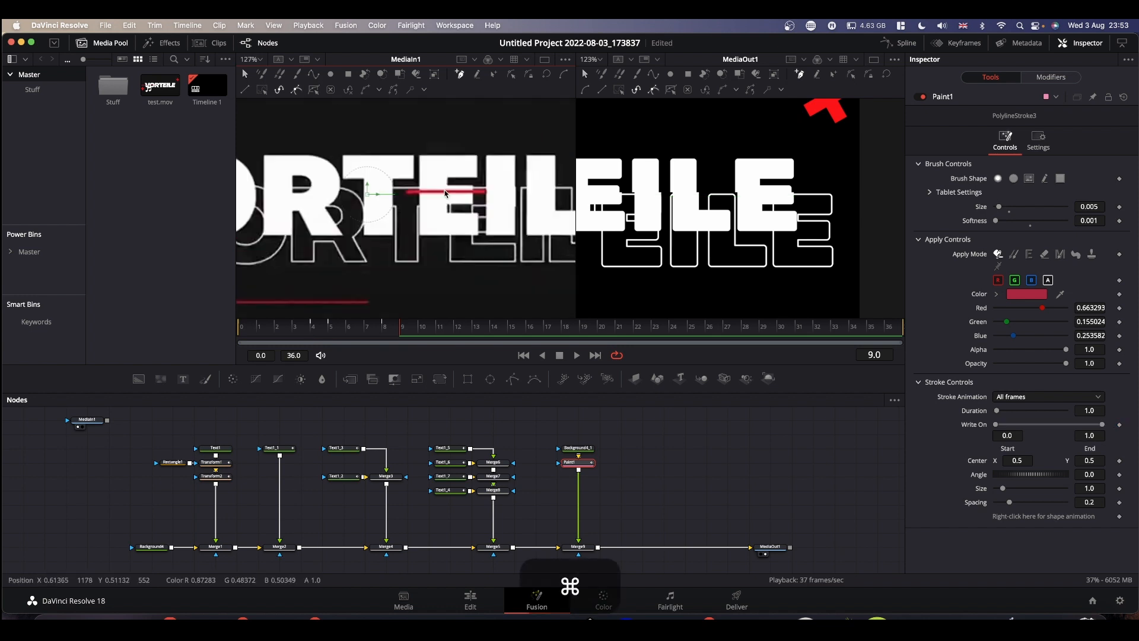
{"action": "left_click", "coordinate": [390, 194]}
{"action": "left_click", "coordinate": [505, 194], "text": "shift"}
Step: Keyframe the third polyline stroke's Write On at frames 9 and 10, and set its end value to 0.0 at frame 11
{"action": "key", "text": "Left"}
{"action": "left_click", "coordinate": [1119, 425]}
{"action": "key", "text": "Right"}
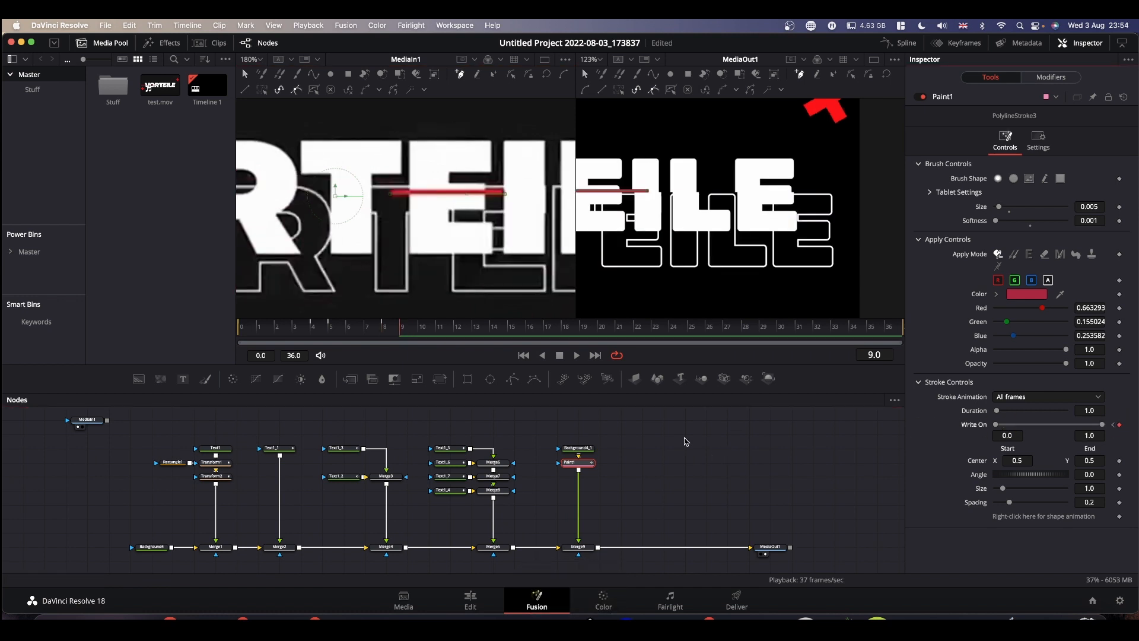
{"action": "key", "text": "Right"}
{"action": "key", "text": "Right"}
Step: Draw a straight polyline stroke along the reference's red line below the title, from the frame's left edge to beneath the T
{"action": "left_click", "coordinate": [592, 59]}
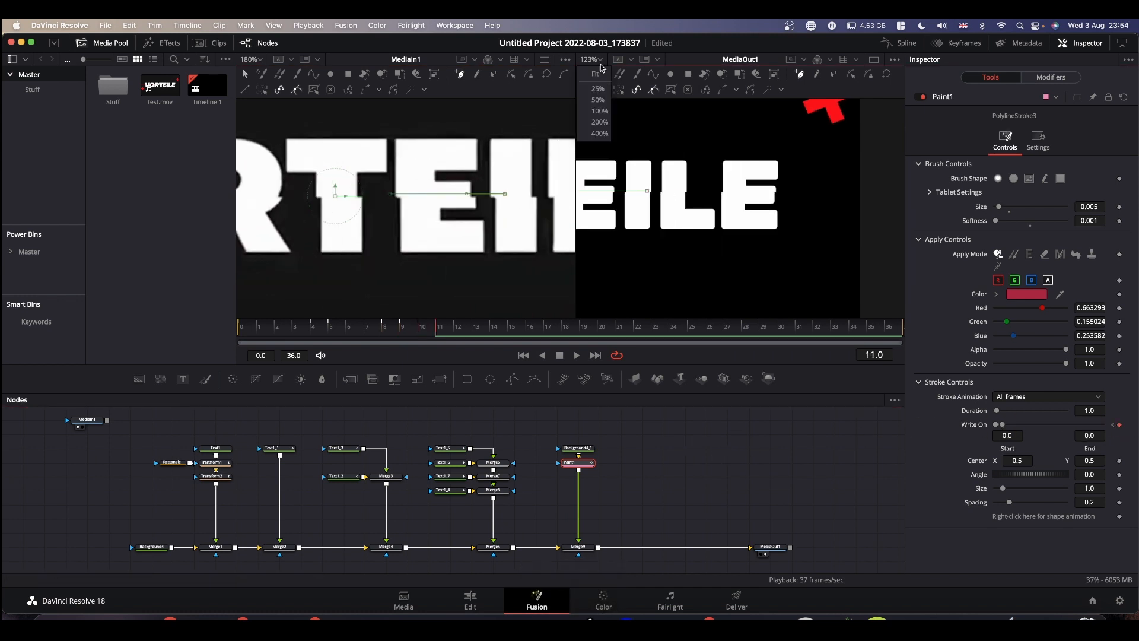
{"action": "left_click", "coordinate": [596, 70]}
{"action": "key", "text": "Right"}
{"action": "key", "text": "Left"}
{"action": "scroll", "coordinate": [303, 178], "scroll_direction": "down", "scroll_amount": 5}
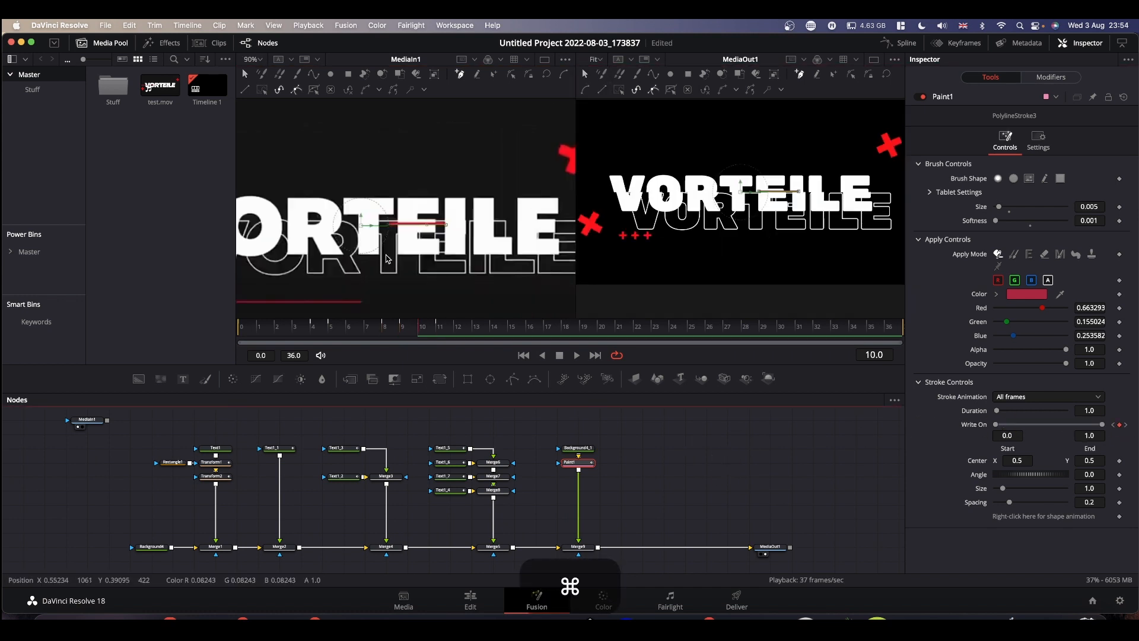
{"action": "scroll", "coordinate": [302, 237], "scroll_direction": "left", "scroll_amount": 5}
{"action": "left_click", "coordinate": [297, 235]}
{"action": "left_click", "coordinate": [537, 235], "text": "shift"}
Step: Keyframe the fourth polyline stroke's Write On at frame 10, and set its end value to 0.0 at frame 13
{"action": "left_click", "coordinate": [1119, 425]}
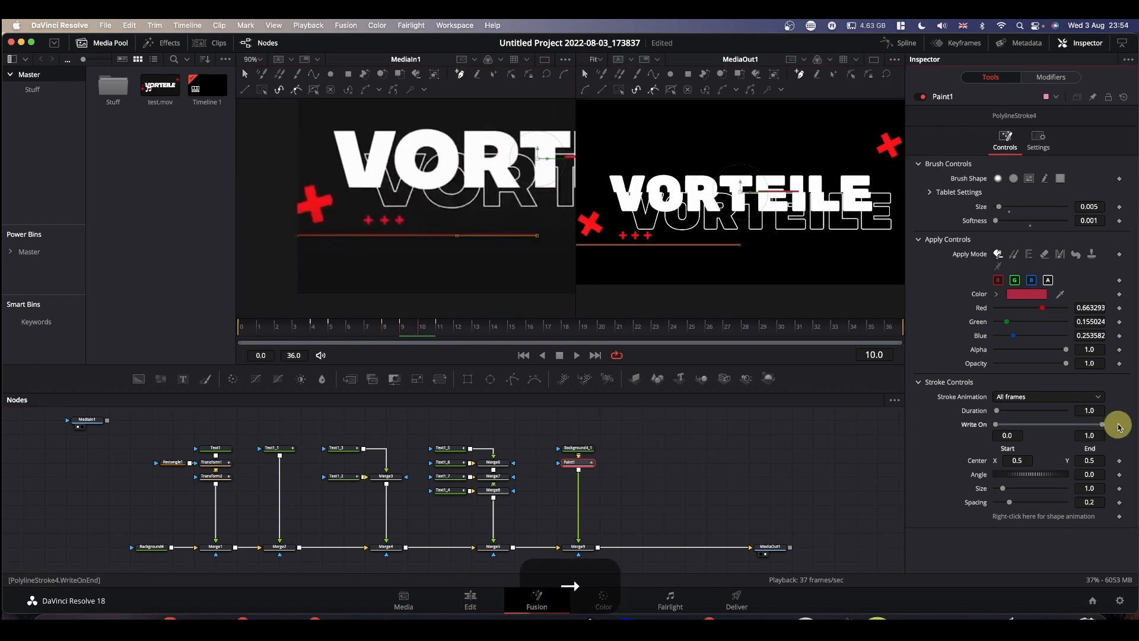
{"action": "key", "text": "Right"}
{"action": "key", "text": "Right"}
{"action": "key", "text": "Right"}
{"action": "key", "text": "Right"}
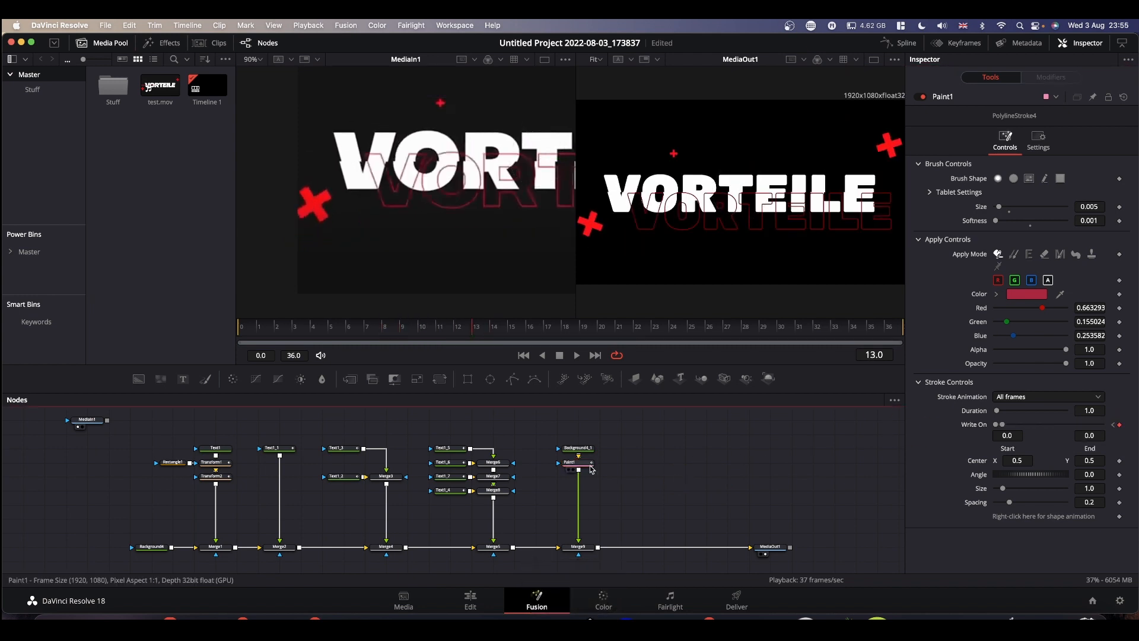
{"action": "key", "text": "Left"}
{"action": "key", "text": "Left"}
Step: Draw a straight polyline stroke over the short red line crossing the letter O of the reference title at frame 21
{"action": "key", "text": "Right"}
{"action": "key", "text": "Right"}
{"action": "key", "text": "Right"}
{"action": "key", "text": "Right"}
{"action": "key", "text": "Right"}
{"action": "key", "text": "Right"}
{"action": "key", "text": "Right"}
{"action": "key", "text": "Right"}
{"action": "key", "text": "Right"}
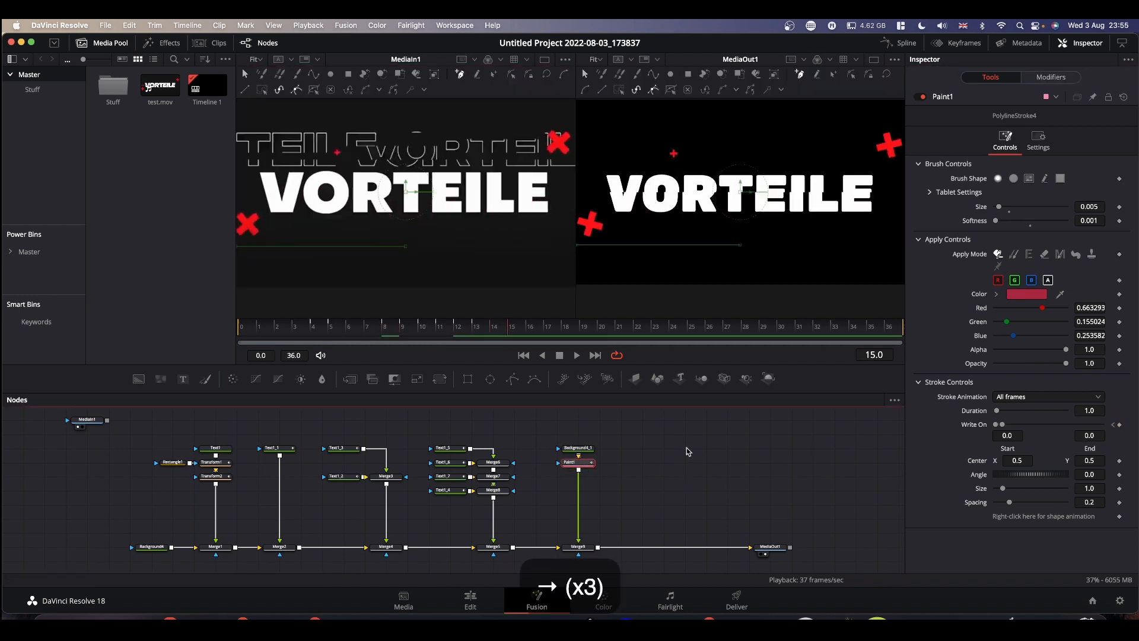
{"action": "left_click", "coordinate": [275, 192]}
{"action": "left_click", "coordinate": [350, 192], "text": "shift"}
Step: Keyframe the fifth polyline stroke's Write On at frame 21, and set its end value to 0.0 where the reference line is absent
{"action": "left_click", "coordinate": [1120, 425]}
{"action": "key", "text": "Right"}
{"action": "key", "text": "Right"}
{"action": "key", "text": "Right"}
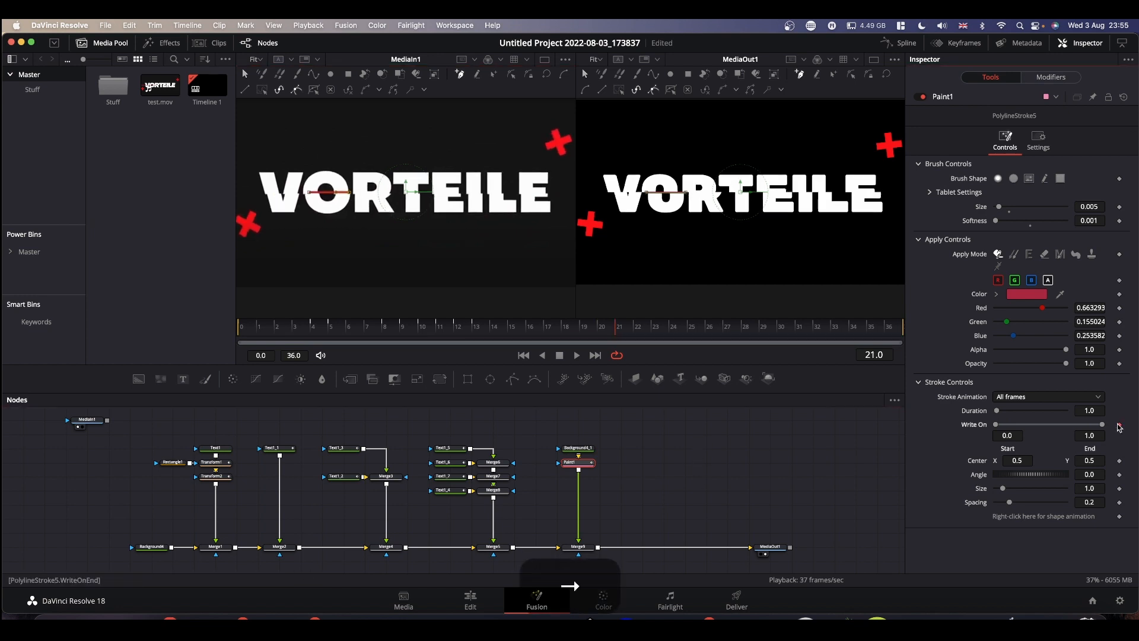
{"action": "key", "text": "Left"}
{"action": "left_click_drag", "start_coordinate": [1102, 425], "coordinate": [995, 426]}
Step: Draw a straight polyline stroke at frame 23 along the reference's lower red line, from the small plus sign to the frame's right edge
{"action": "left_click", "coordinate": [314, 75]}
{"action": "left_click", "coordinate": [362, 234]}
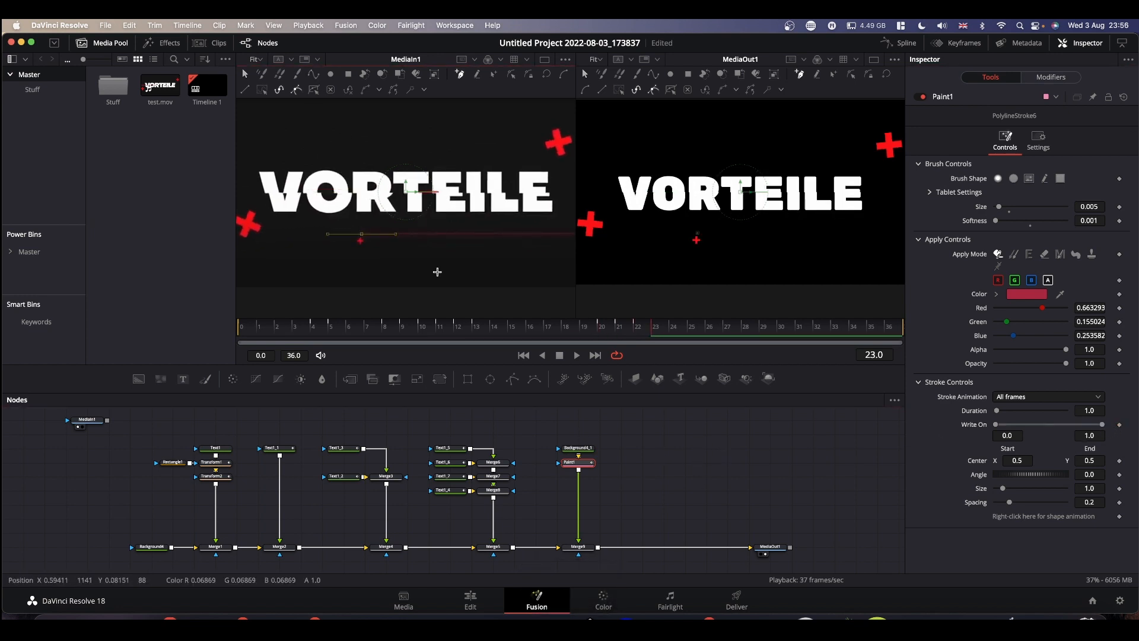
{"action": "scroll", "coordinate": [437, 273], "scroll_direction": "right", "scroll_amount": 2}
{"action": "left_click", "coordinate": [551, 234], "text": "shift"}
Step: Keyframe the sixth polyline stroke's Write On at frame 23, with an end value of 0.0 at frames 22 and 25
{"action": "left_click", "coordinate": [1120, 424]}
{"action": "key", "text": "Left"}
{"action": "left_click_drag", "start_coordinate": [1102, 424], "coordinate": [996, 425]}
{"action": "key", "text": "Right"}
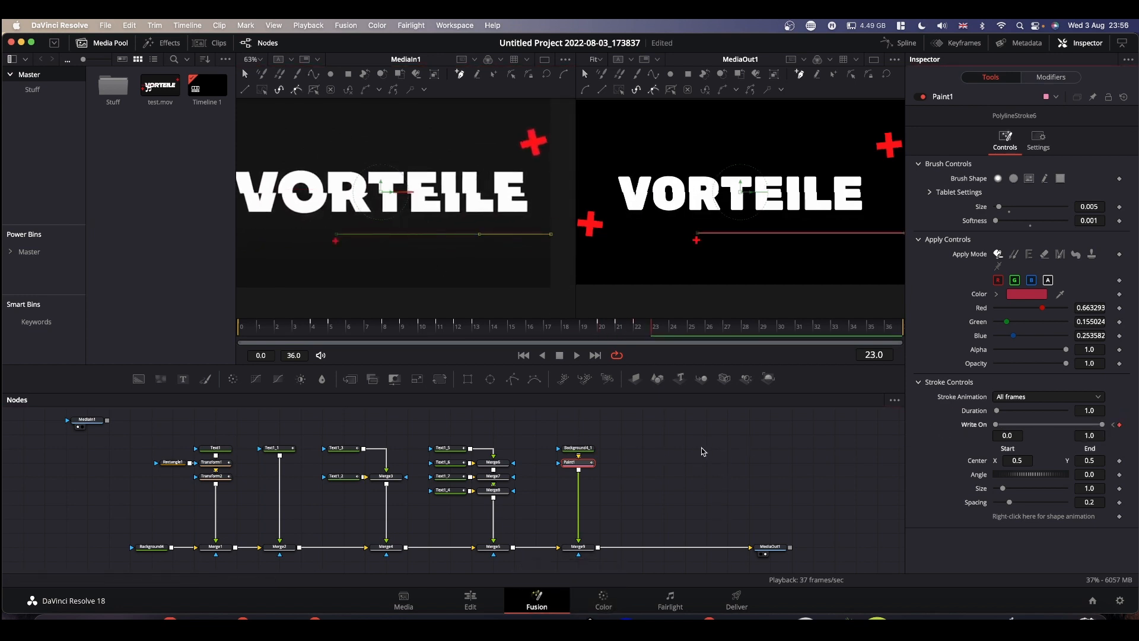
{"action": "key", "text": "Right"}
{"action": "key", "text": "Right"}
{"action": "key", "text": "Left"}
{"action": "left_click", "coordinate": [1120, 424]}
{"action": "key", "text": "Right"}
{"action": "left_click_drag", "start_coordinate": [1102, 425], "coordinate": [996, 425]}
Step: Draw a straight polyline stroke along the reference's red line at frame 31, from the frame's left edge to the letter O
{"action": "key", "text": "super+f"}
{"action": "key", "text": "Right"}
{"action": "key", "text": "Right"}
{"action": "key", "text": "Right"}
{"action": "key", "text": "Right"}
{"action": "key", "text": "Right"}
{"action": "key", "text": "Right"}
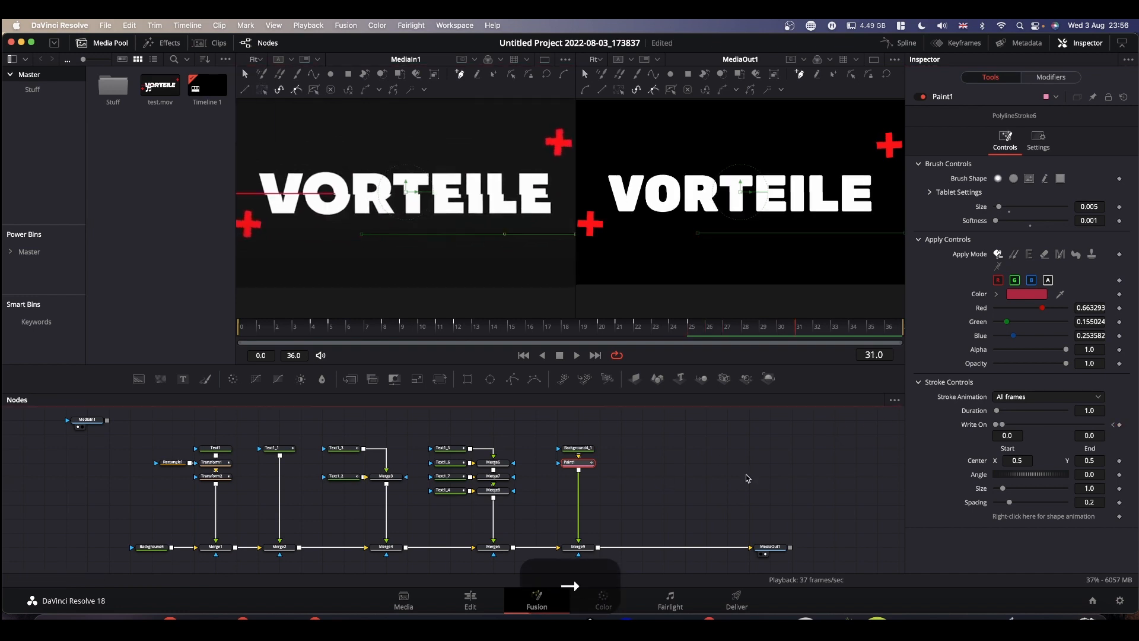
{"action": "left_click", "coordinate": [314, 75]}
{"action": "scroll", "coordinate": [299, 193], "scroll_direction": "left", "scroll_amount": 2}
{"action": "left_click", "coordinate": [299, 194]}
{"action": "left_click", "coordinate": [400, 194], "text": "shift"}
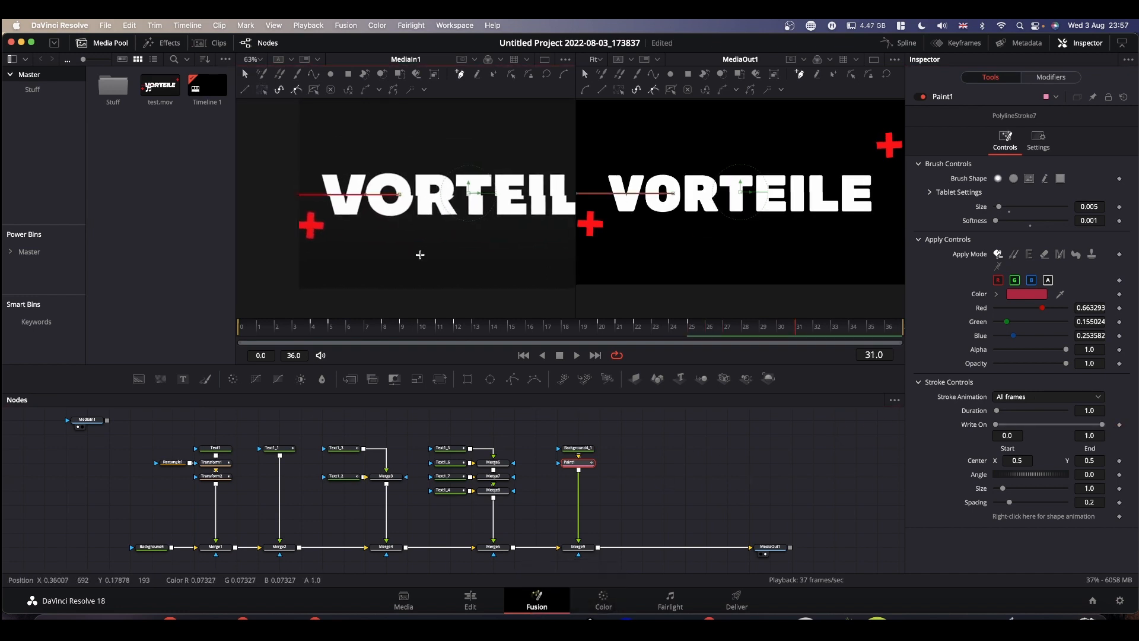
Step: Keyframe the seventh polyline stroke's Write On at frame 31, and set its end value to 0.0 at frame 35
{"action": "key", "text": "Right"}
{"action": "key", "text": "Right"}
{"action": "key", "text": "Right"}
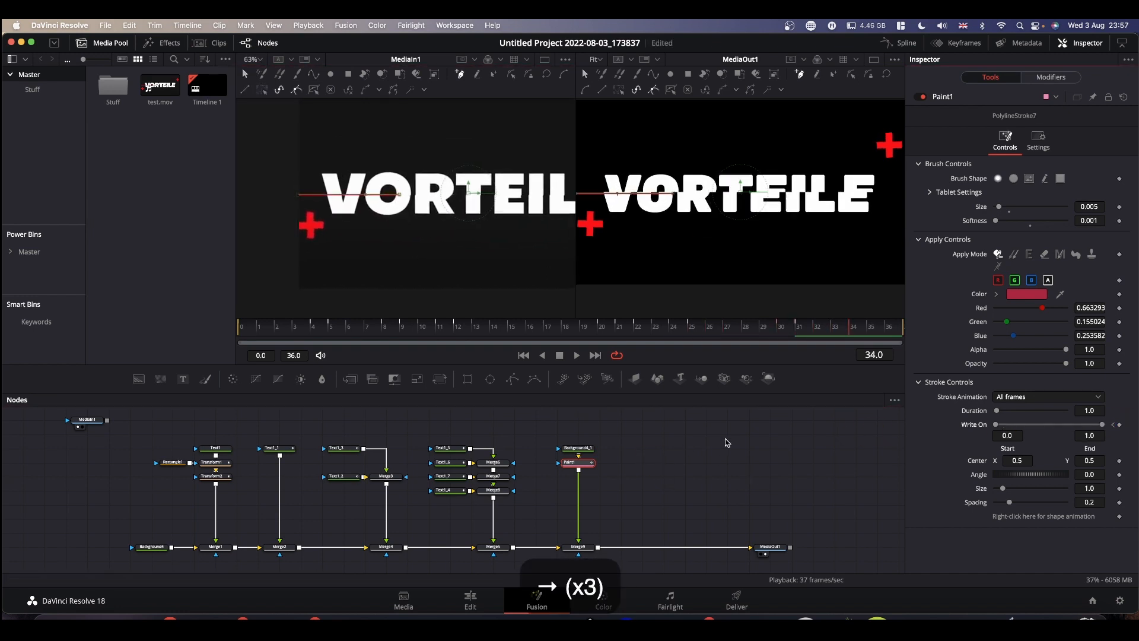
{"action": "key", "text": "Right"}
{"action": "key", "text": "Right"}
{"action": "left_click_drag", "start_coordinate": [1102, 425], "coordinate": [931, 426]}
{"action": "key", "text": "super+f"}
Step: Play back the composition to compare the painted red lines with the reference clip
{"action": "left_click", "coordinate": [692, 474]}
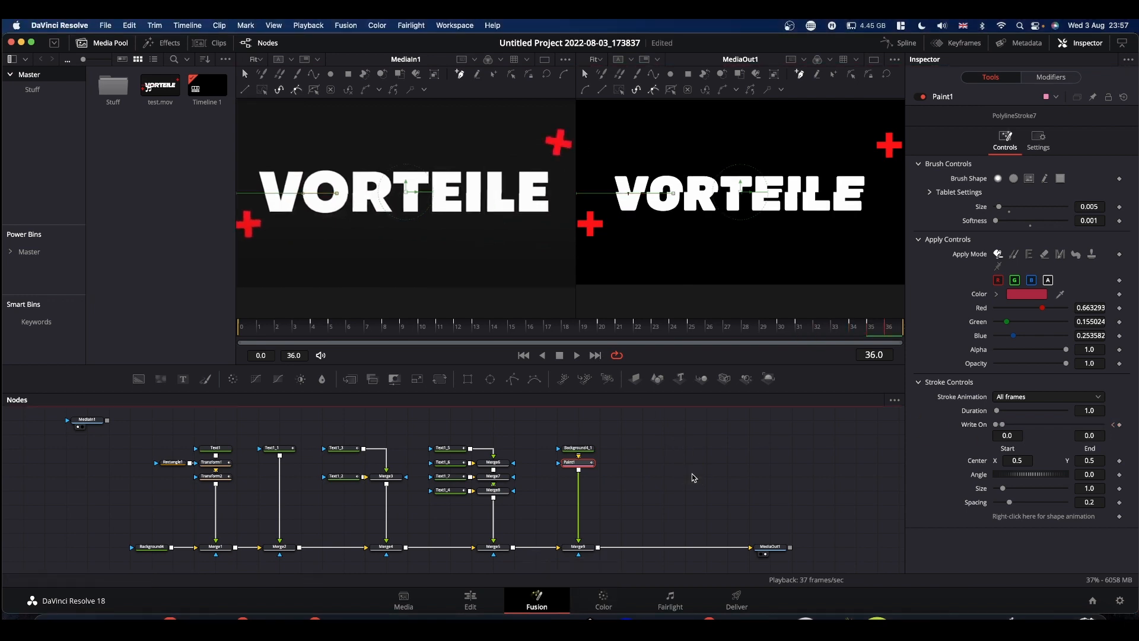
{"action": "key", "text": "space"}
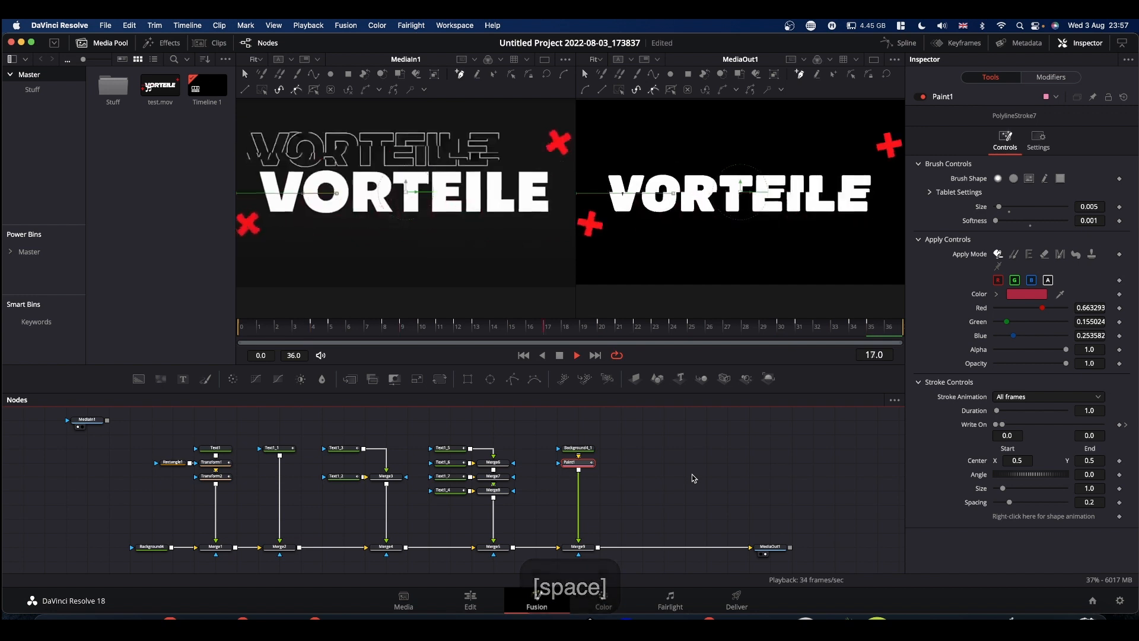
{"action": "key", "text": "space"}
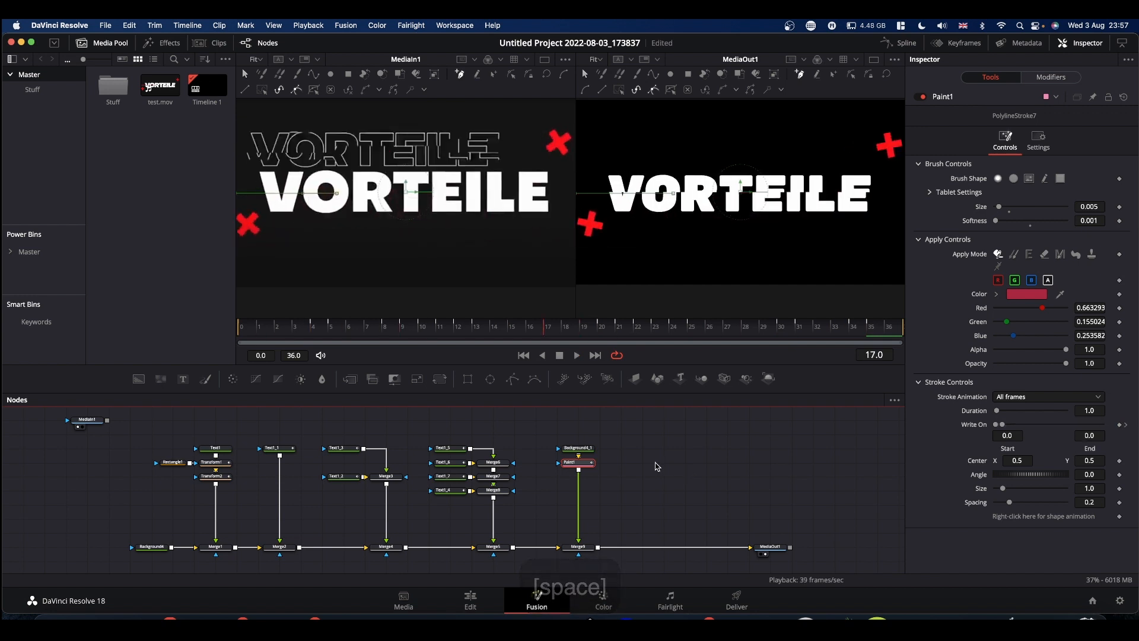
Step: Review the brush, colour and Write On settings of every polyline stroke modifier on the Paint1 node
{"action": "left_click", "coordinate": [583, 465]}
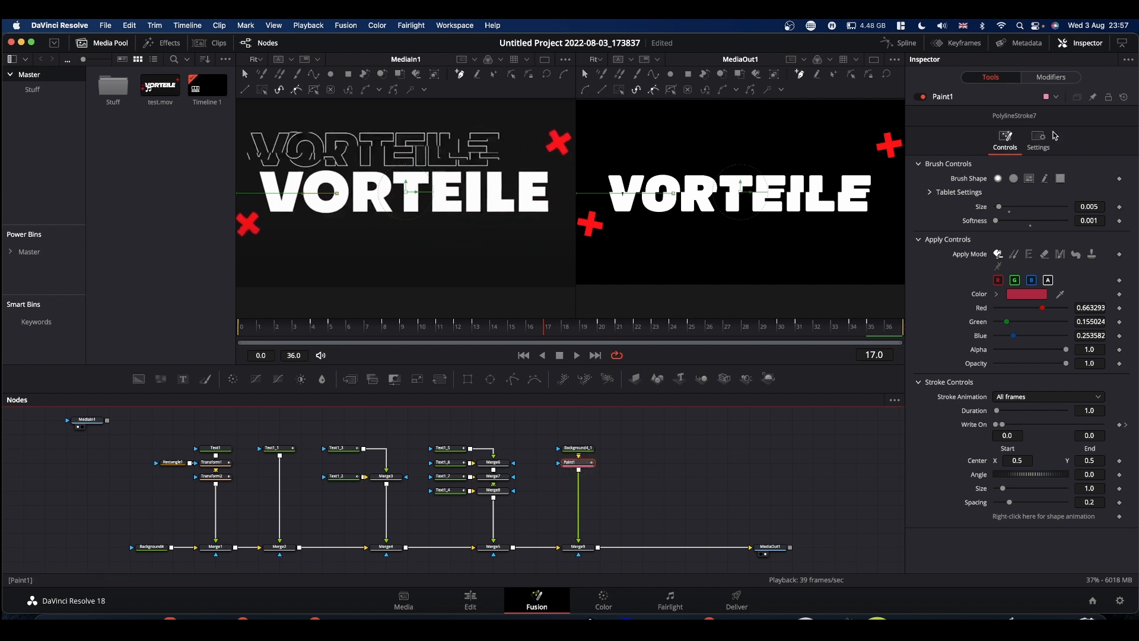
{"action": "left_click", "coordinate": [1051, 77]}
{"action": "scroll", "coordinate": [976, 254], "scroll_direction": "down", "scroll_amount": 5}
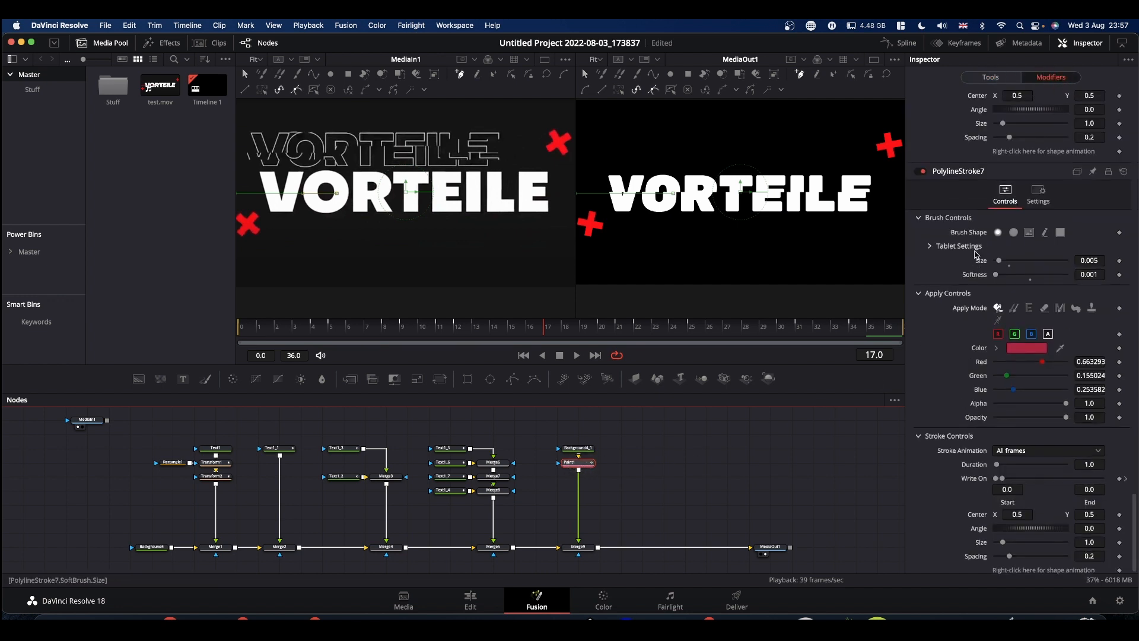
{"action": "scroll", "coordinate": [976, 254], "scroll_direction": "down", "scroll_amount": 10}
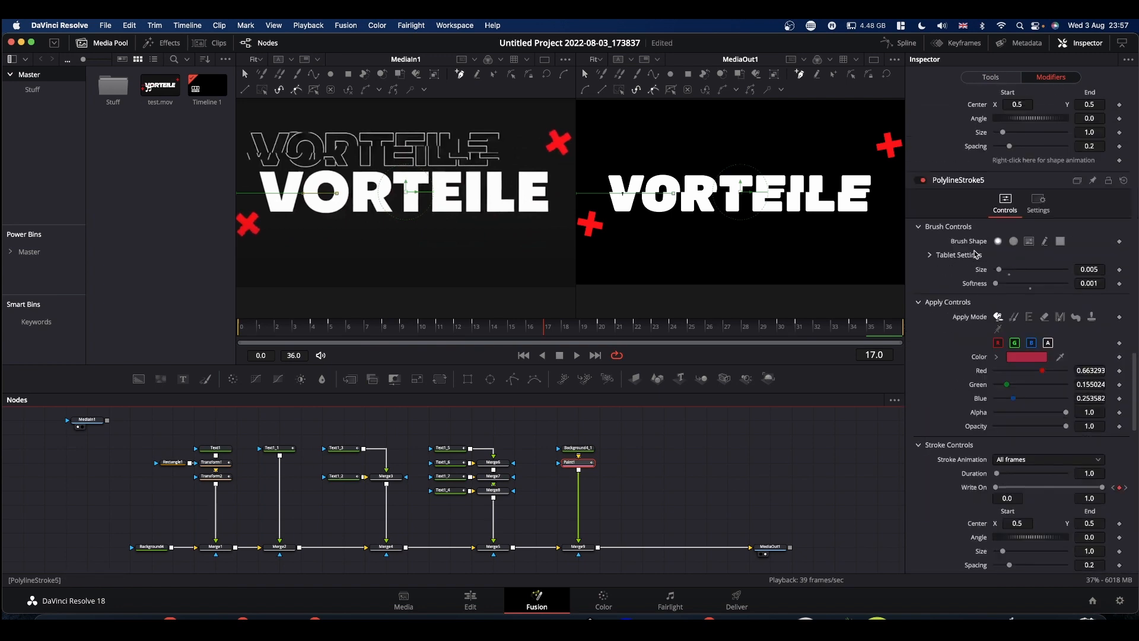
{"action": "scroll", "coordinate": [975, 254], "scroll_direction": "down", "scroll_amount": 10}
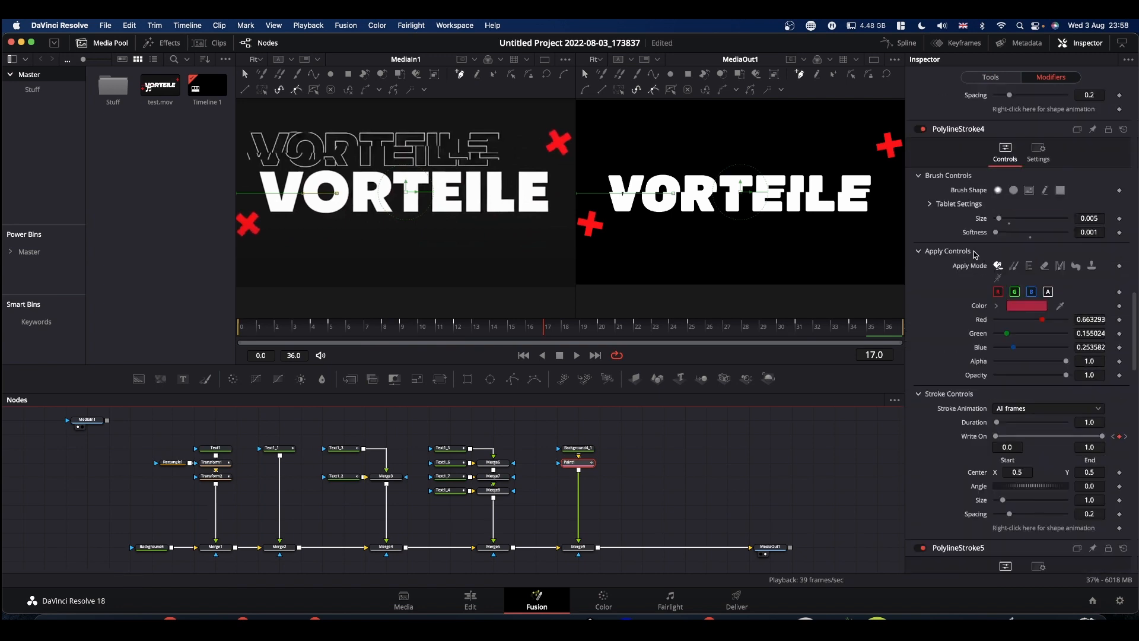
{"action": "scroll", "coordinate": [975, 254], "scroll_direction": "down", "scroll_amount": 10}
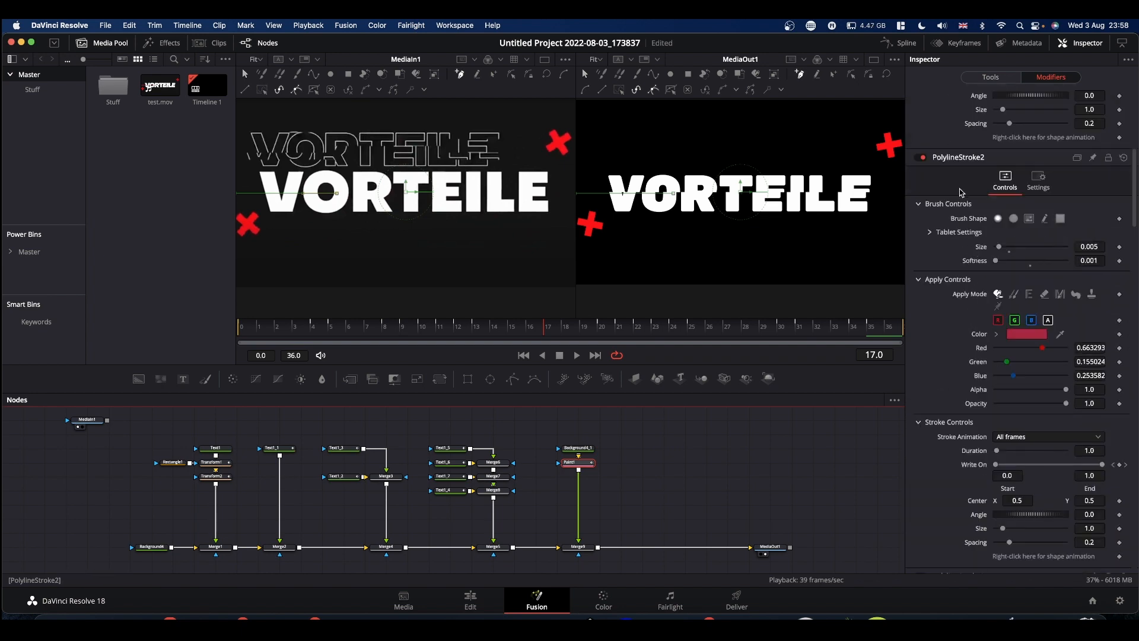
{"action": "scroll", "coordinate": [961, 196], "scroll_direction": "up", "scroll_amount": 5}
{"action": "scroll", "coordinate": [961, 199], "scroll_direction": "up", "scroll_amount": 2}
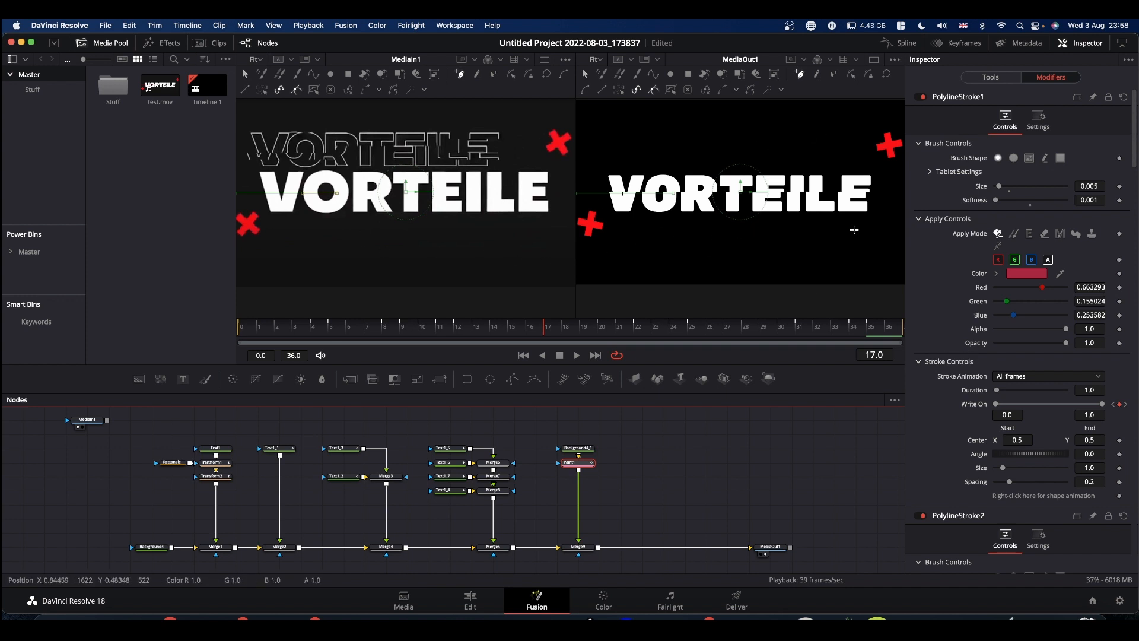
{"action": "scroll", "coordinate": [1045, 339], "scroll_direction": "down", "scroll_amount": 5}
{"action": "scroll", "coordinate": [1045, 340], "scroll_direction": "down", "scroll_amount": 20}
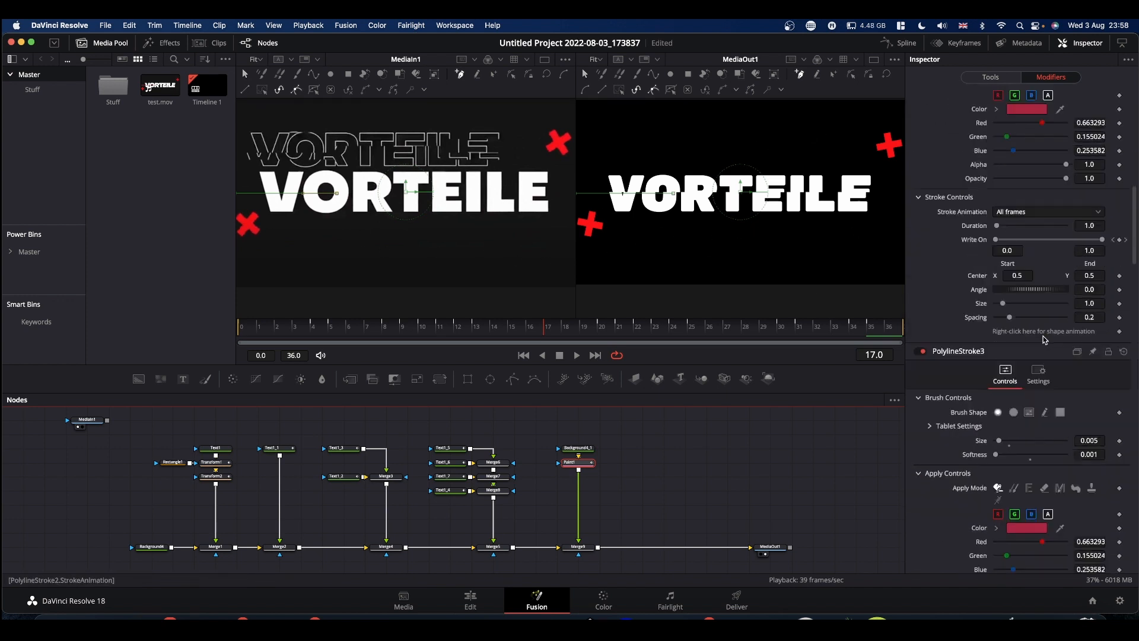
{"action": "scroll", "coordinate": [1045, 340], "scroll_direction": "down", "scroll_amount": 18}
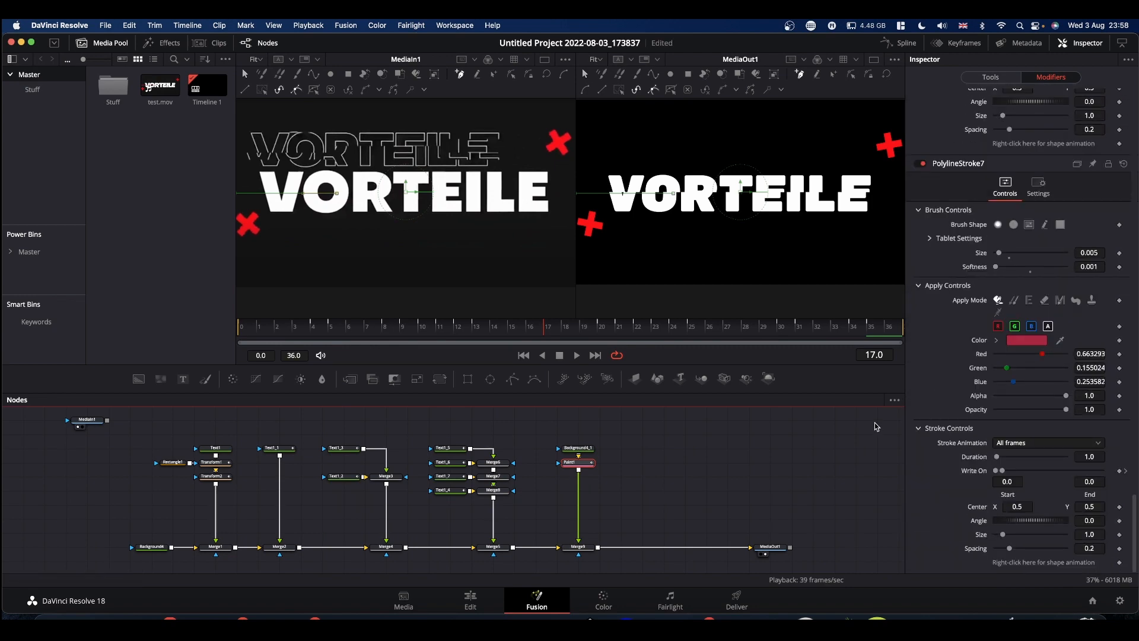
{"action": "left_click", "coordinate": [992, 77]}
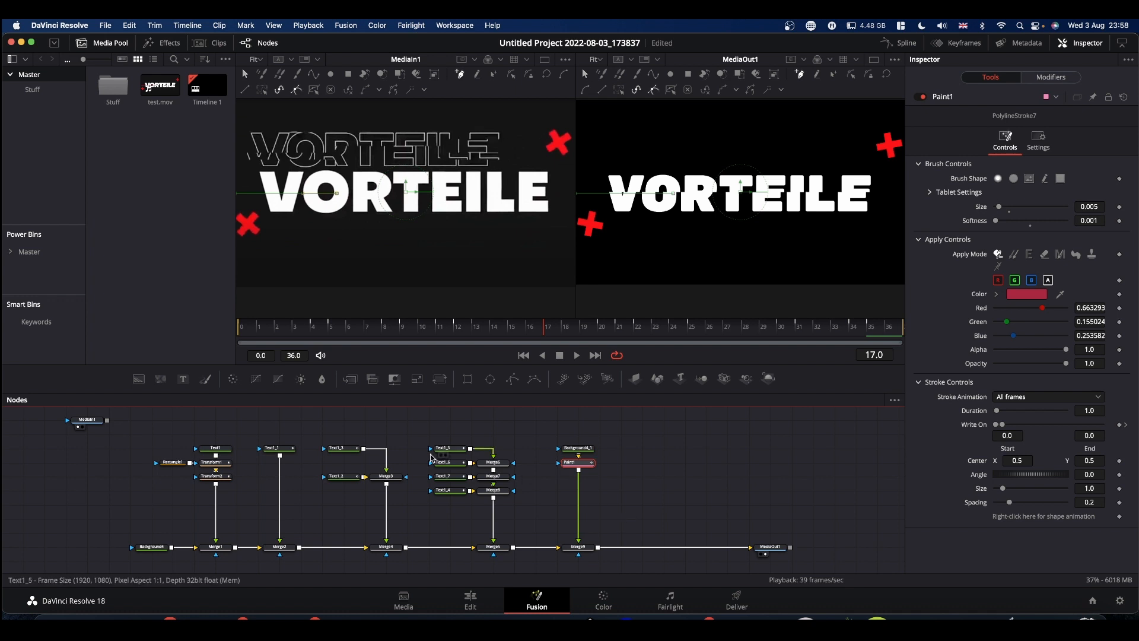
Step: Move all title, plus-sign and paint nodes together away from MediaOut1 to free space for another branch
{"action": "left_click_drag", "start_coordinate": [145, 429], "coordinate": [452, 547]}
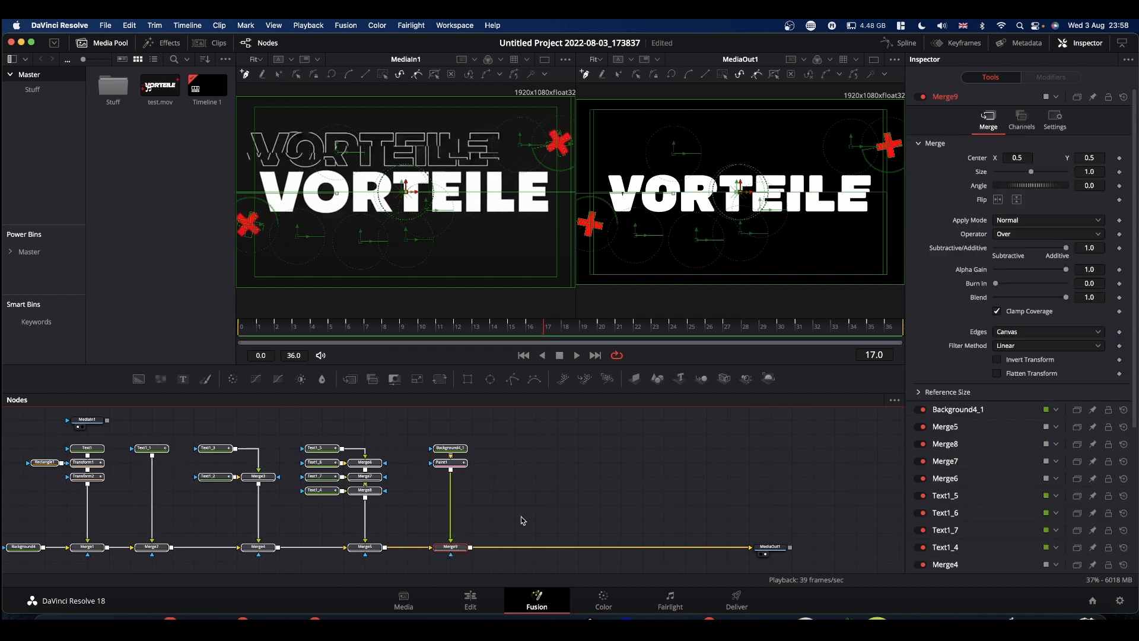
{"action": "left_click", "coordinate": [582, 466]}
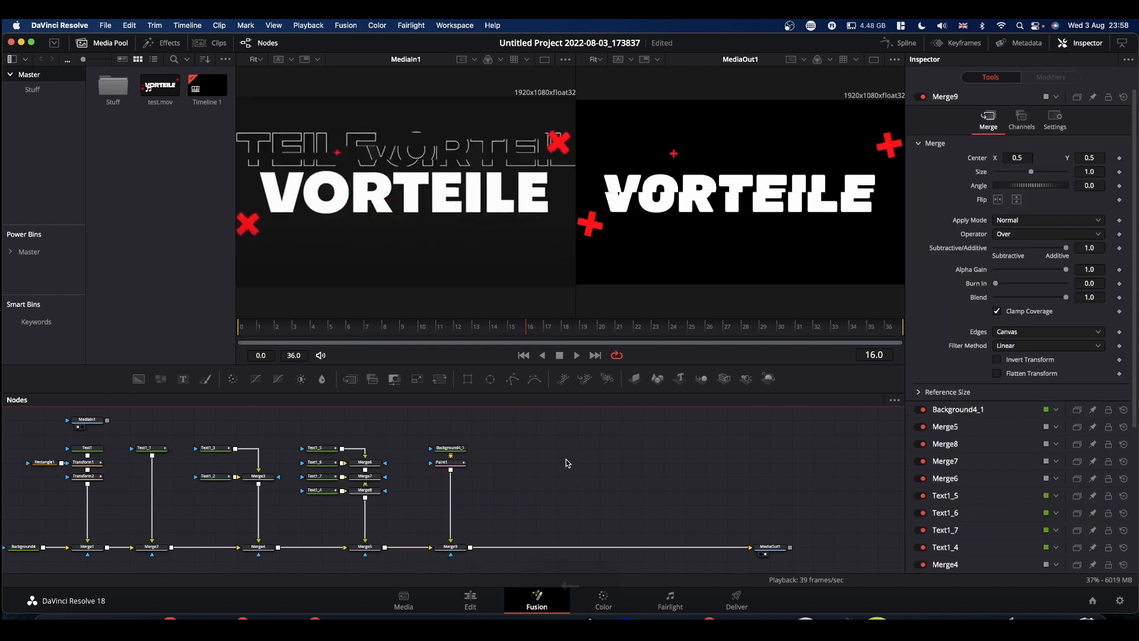
Step: Show frame 15 and add a new Text+ node beside the Background4_1 and Paint1 branch
{"action": "key", "text": "Left"}
{"action": "key", "text": "Left"}
{"action": "key", "text": "Right"}
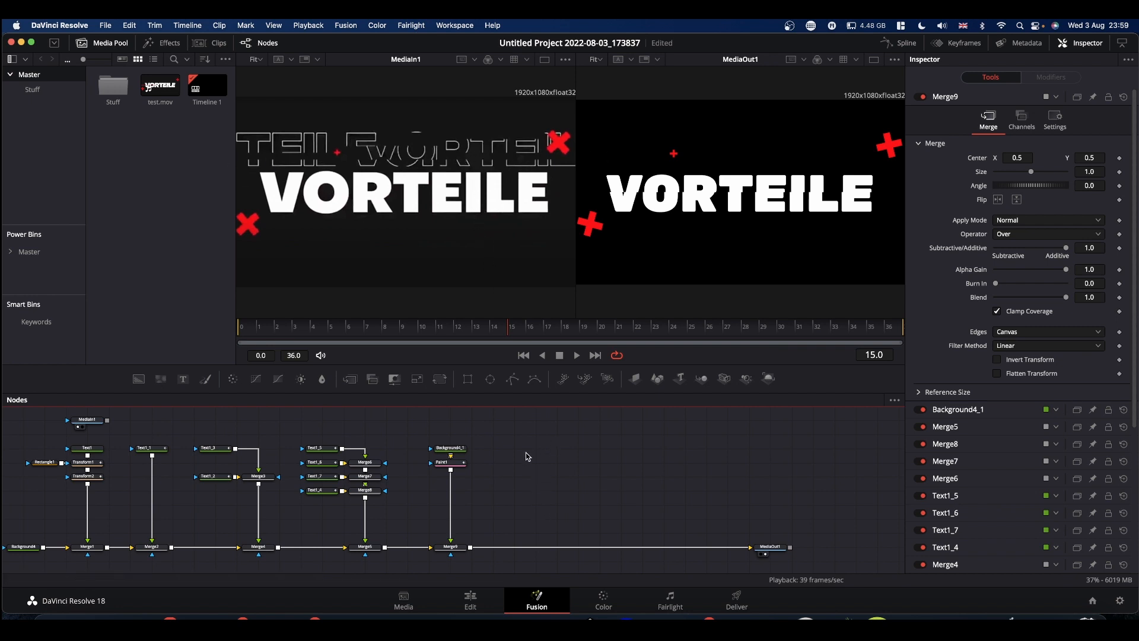
{"action": "left_click_drag", "start_coordinate": [183, 378], "coordinate": [534, 448]}
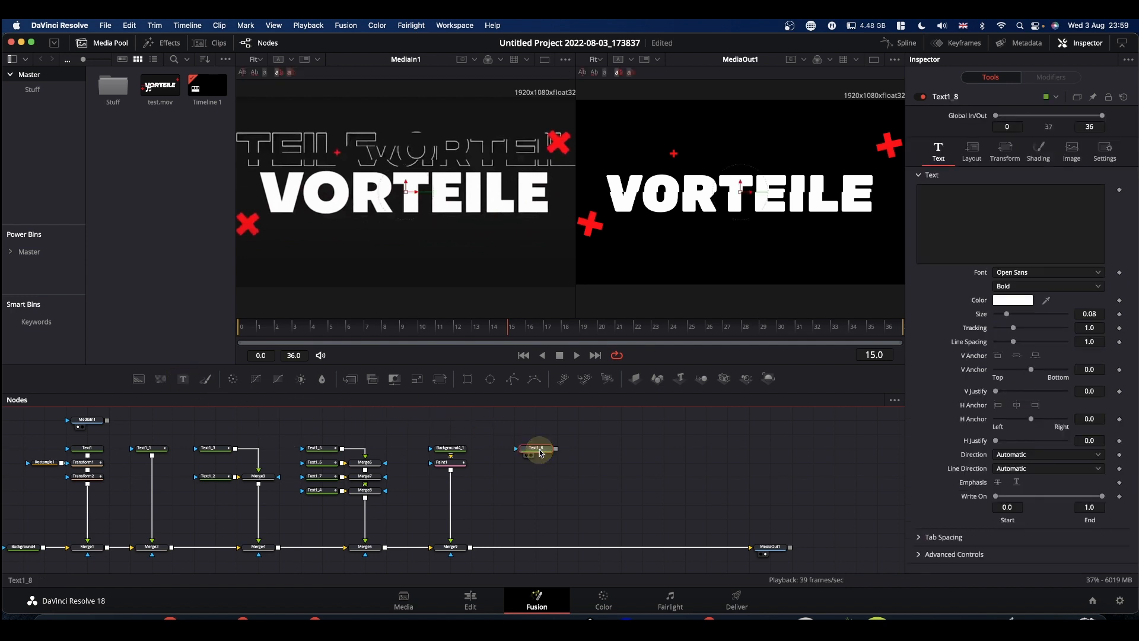
Step: Replace the empty Text+ node with a copy of the Text1 VORTEILE node beside the Background4_1 and Paint1 branch
{"action": "key", "text": "BackSpace"}
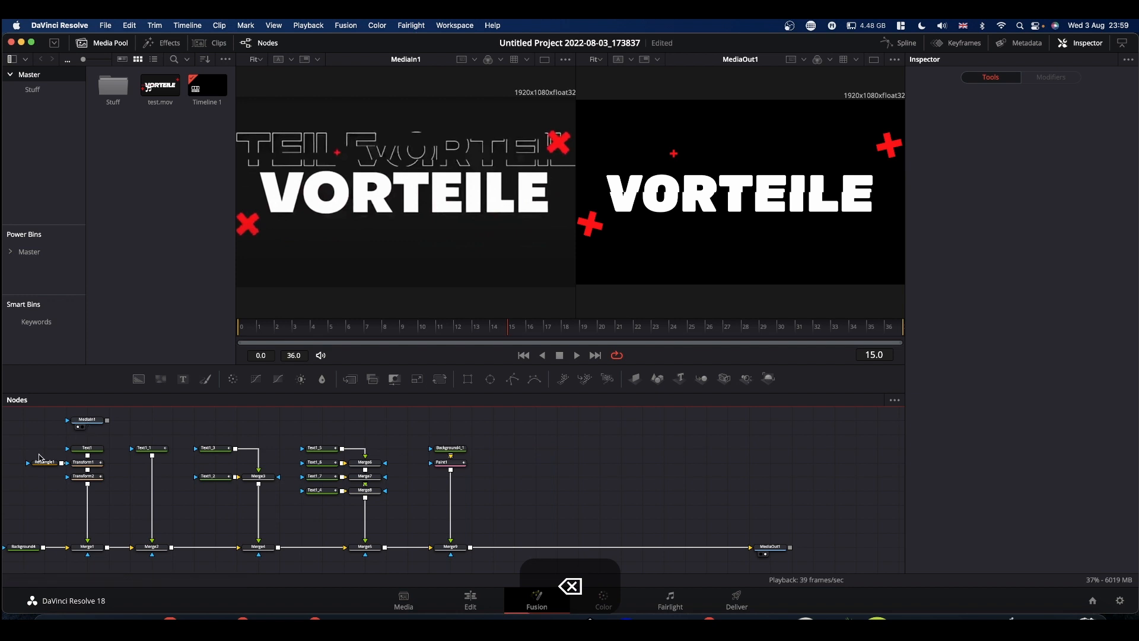
{"action": "left_click", "coordinate": [94, 450]}
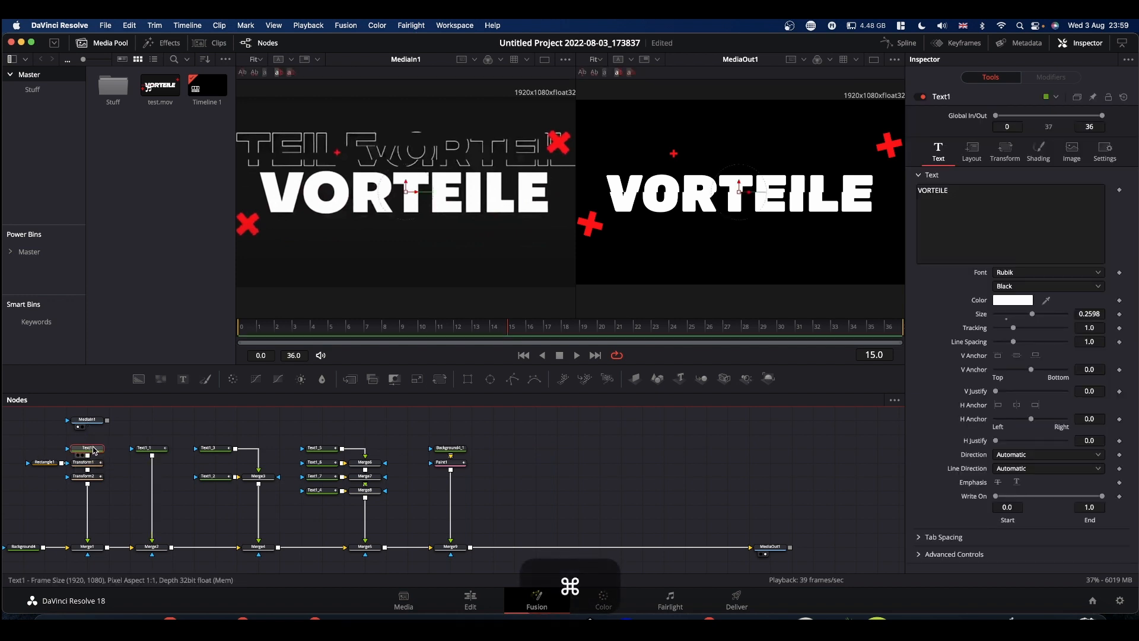
{"action": "key", "text": "super+c"}
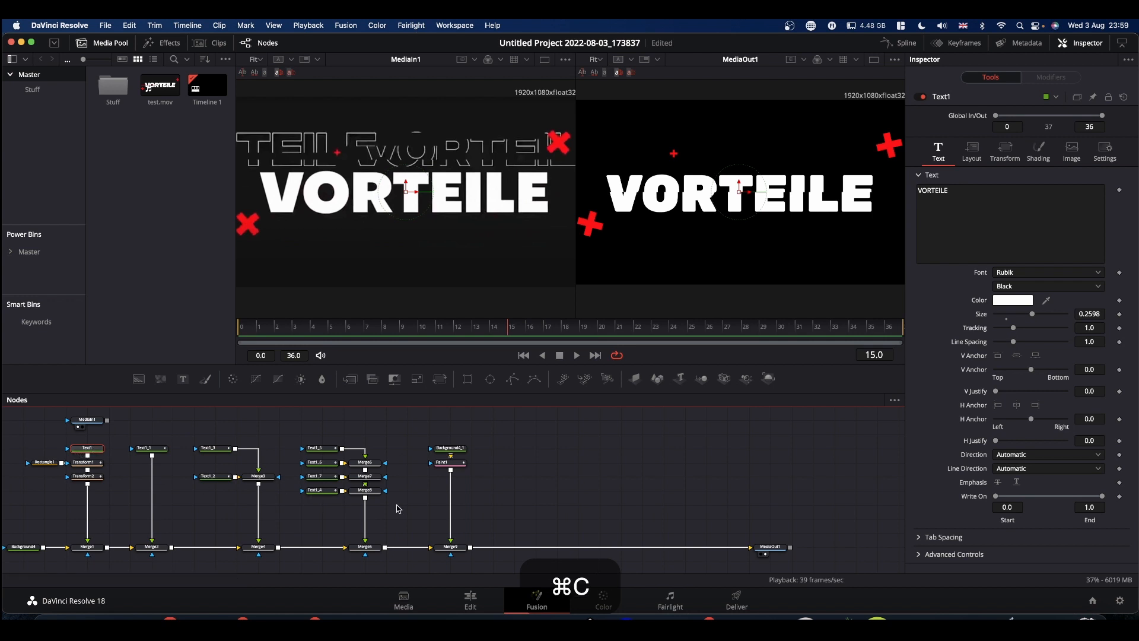
{"action": "key", "text": "super+v"}
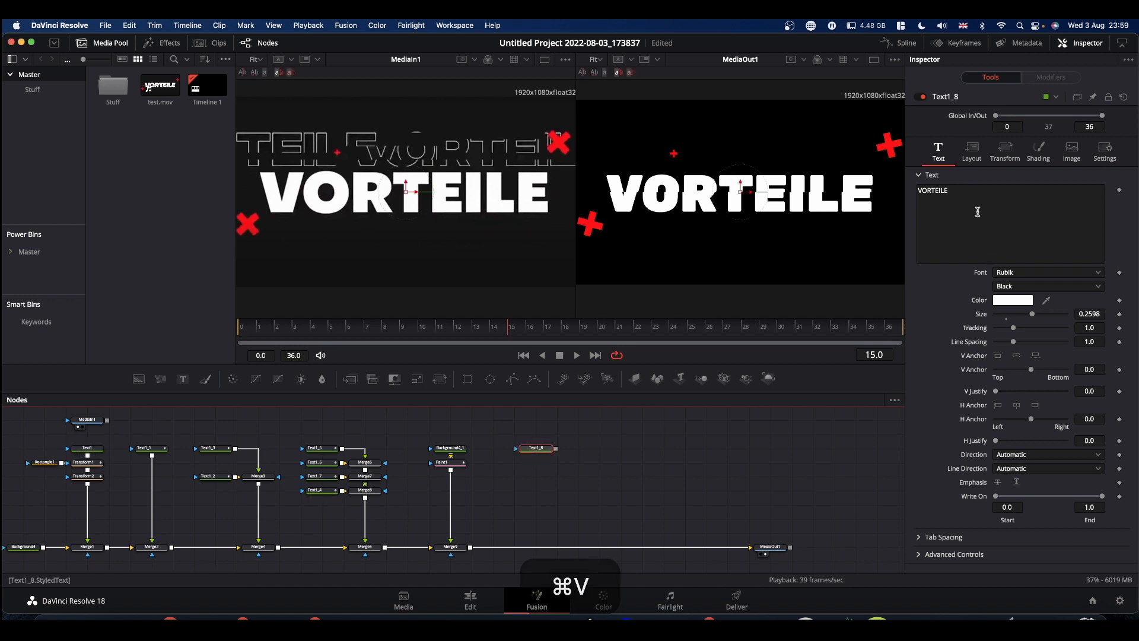
Step: Change the copied node's text to TEILEVORTEIL and show that node in the viewer
{"action": "left_click", "coordinate": [872, 194]}
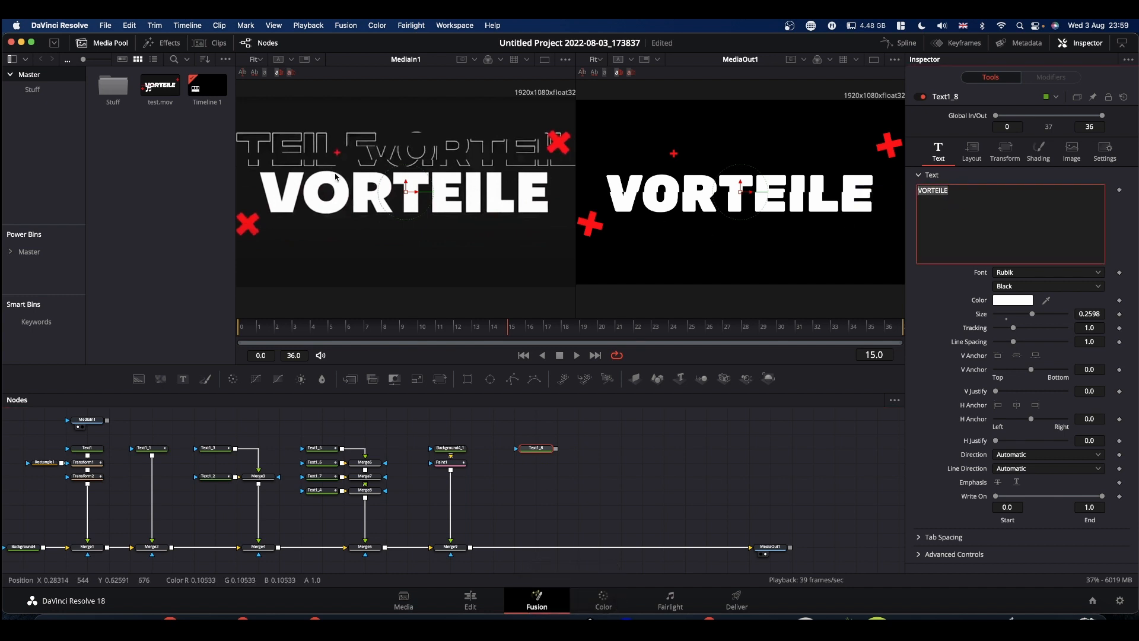
{"action": "type", "text": "TEI"}
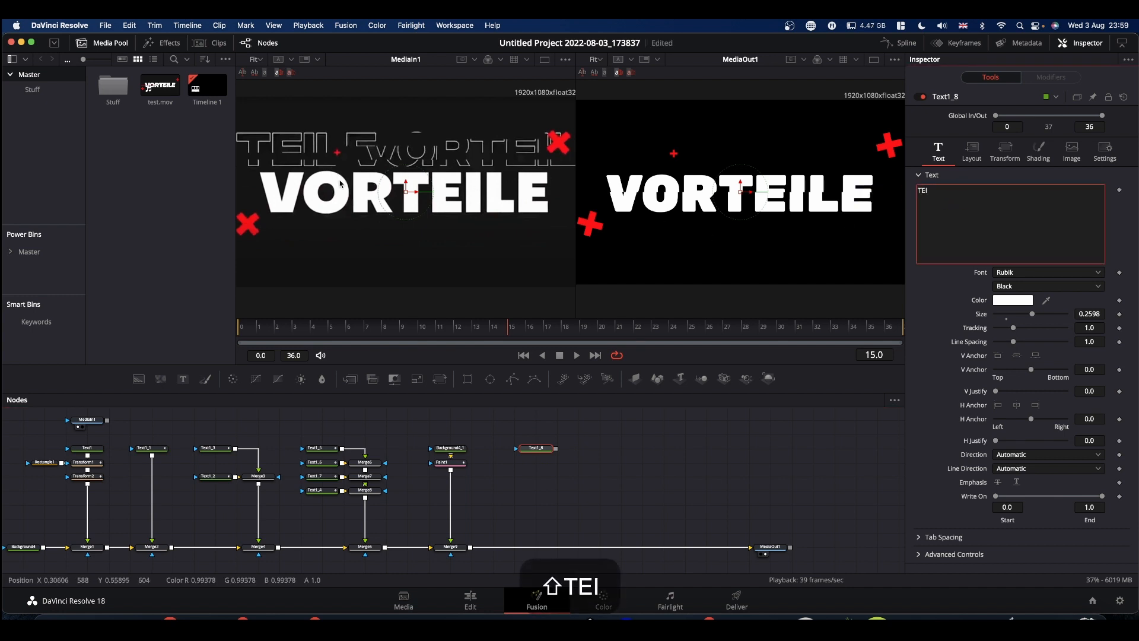
{"action": "type", "text": "LEVORTEIL"}
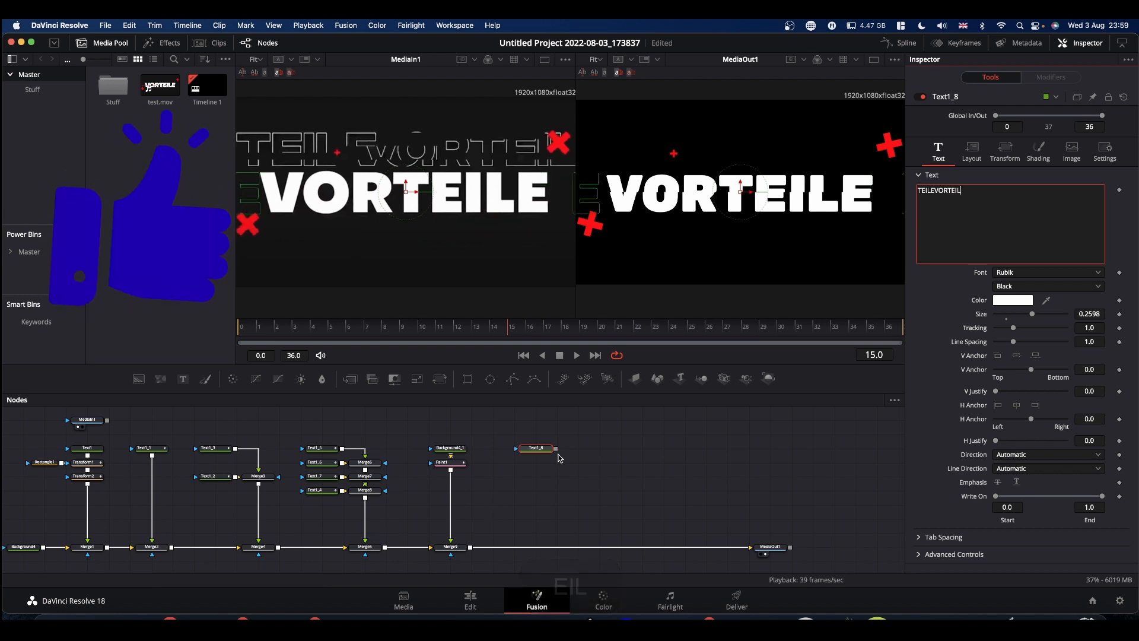
{"action": "left_click", "coordinate": [531, 454]}
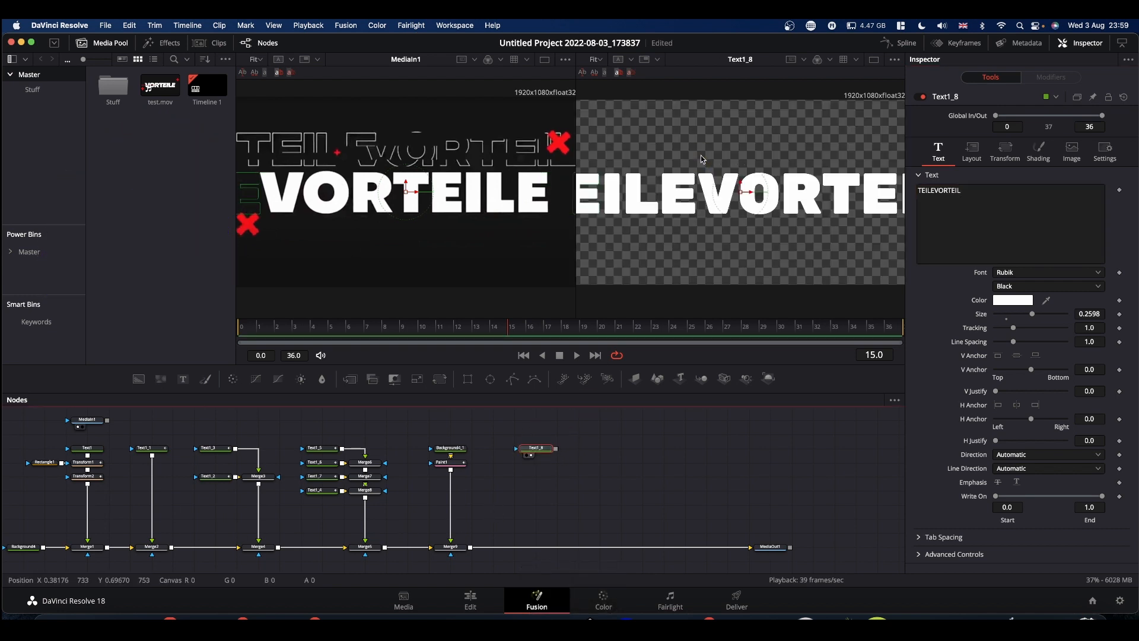
Step: Give the TEILEVORTEIL text an outline-only appearance with a thickness of 0.01
{"action": "left_click", "coordinate": [1039, 151]}
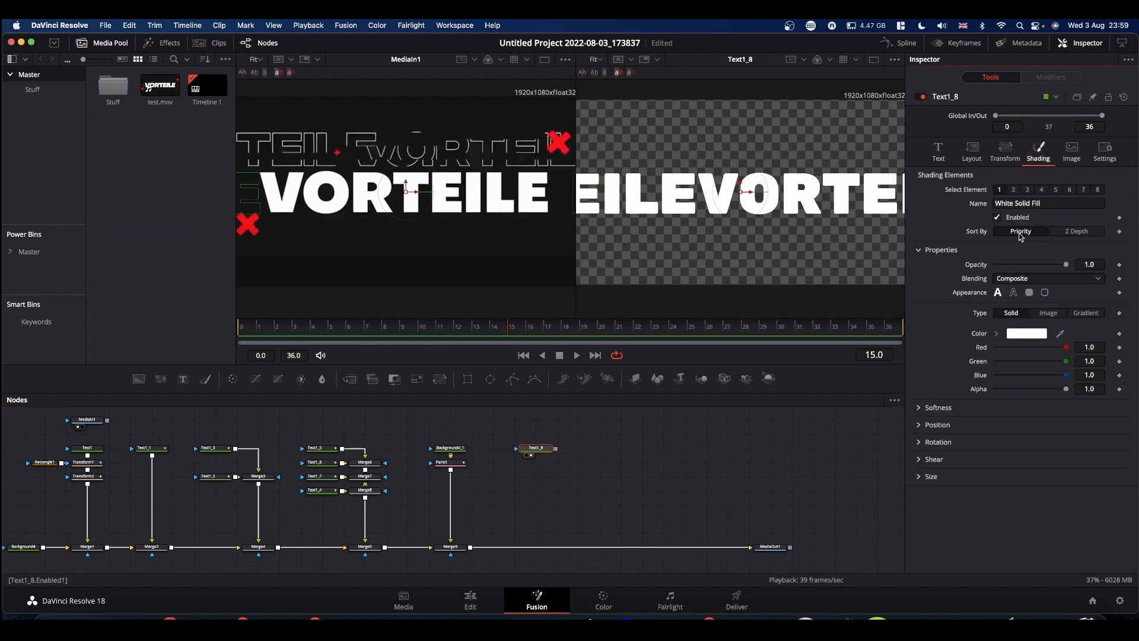
{"action": "left_click", "coordinate": [1014, 293]}
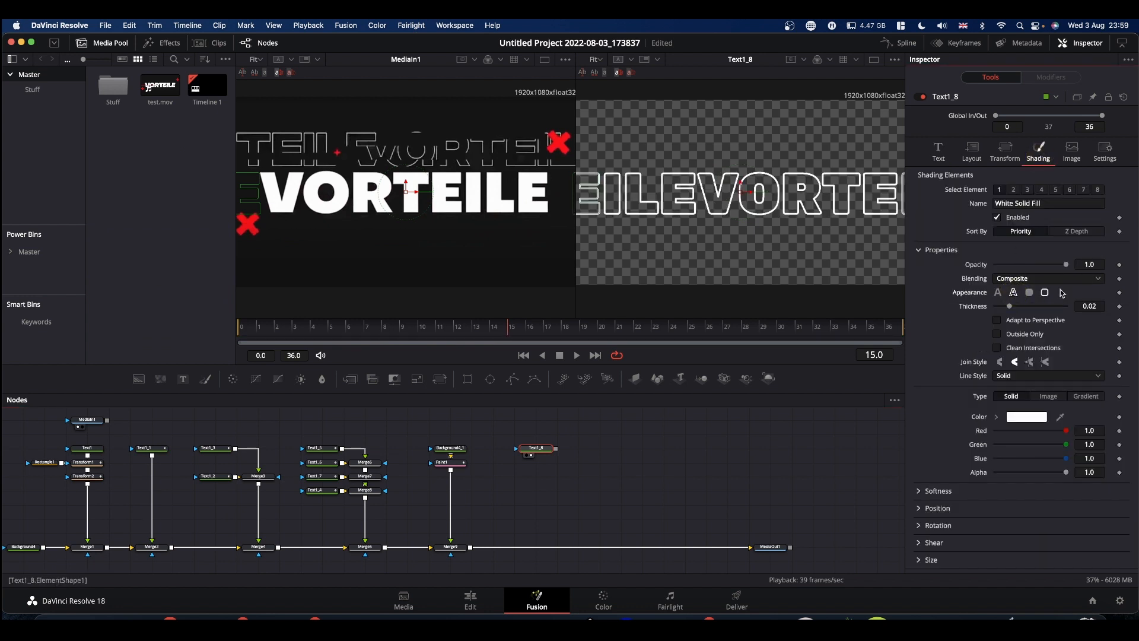
{"action": "left_click", "coordinate": [1101, 305]}
{"action": "key", "text": "BackSpace"}
{"action": "type", "text": "1"}
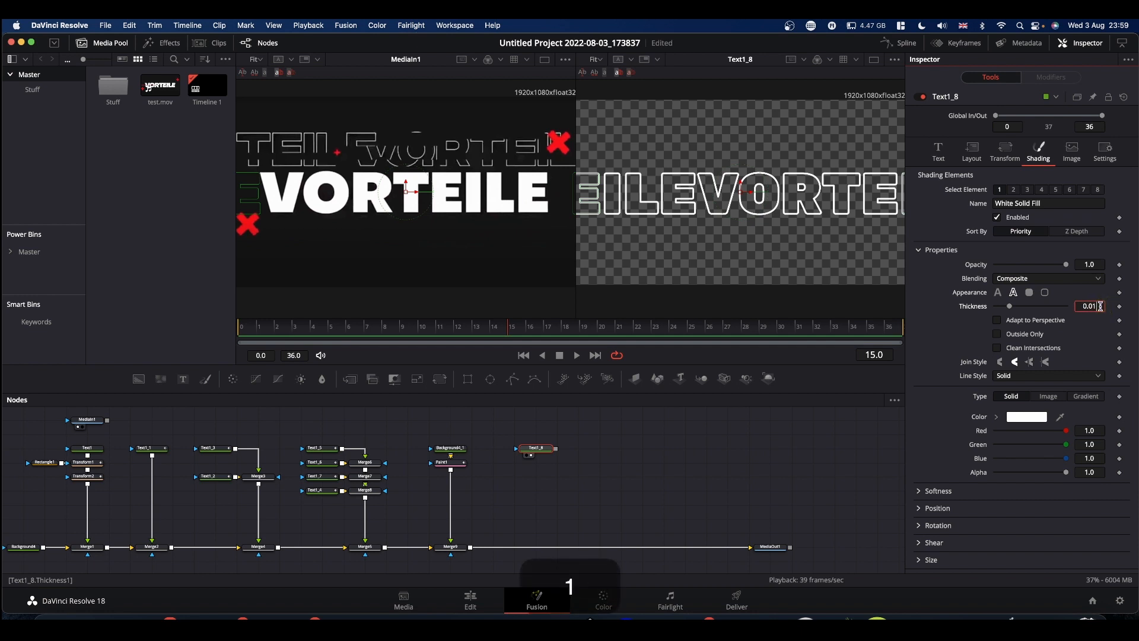
{"action": "left_click", "coordinate": [754, 473]}
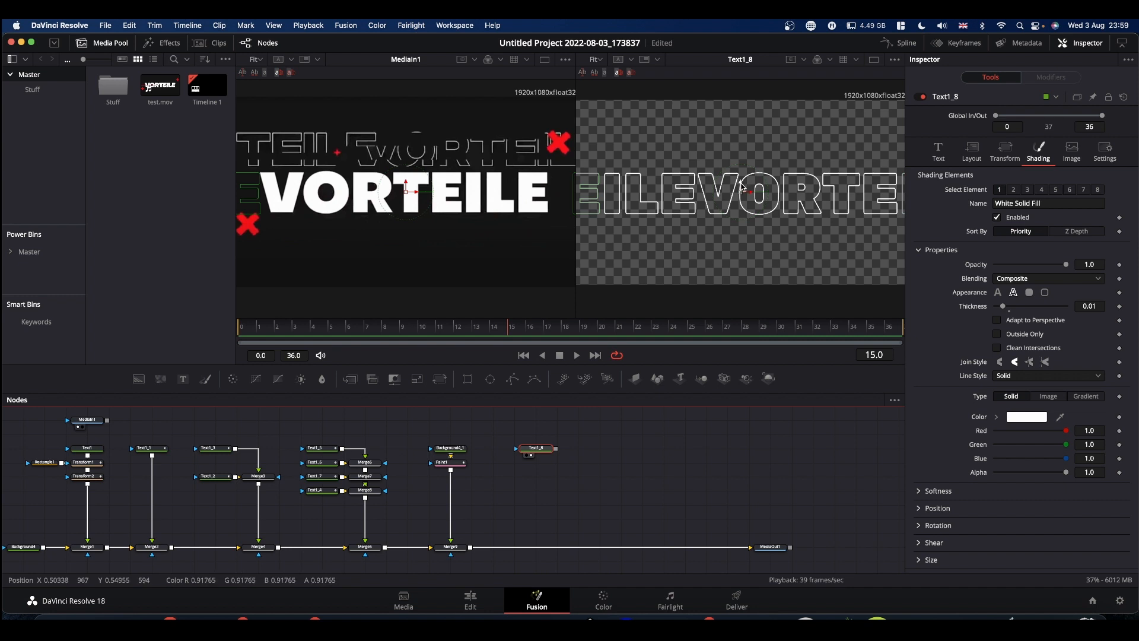
Step: Move the outlined TEILEVORTEIL text up to the height of the reference outline and reduce its size to 0.1929
{"action": "left_click_drag", "start_coordinate": [741, 183], "coordinate": [738, 141]}
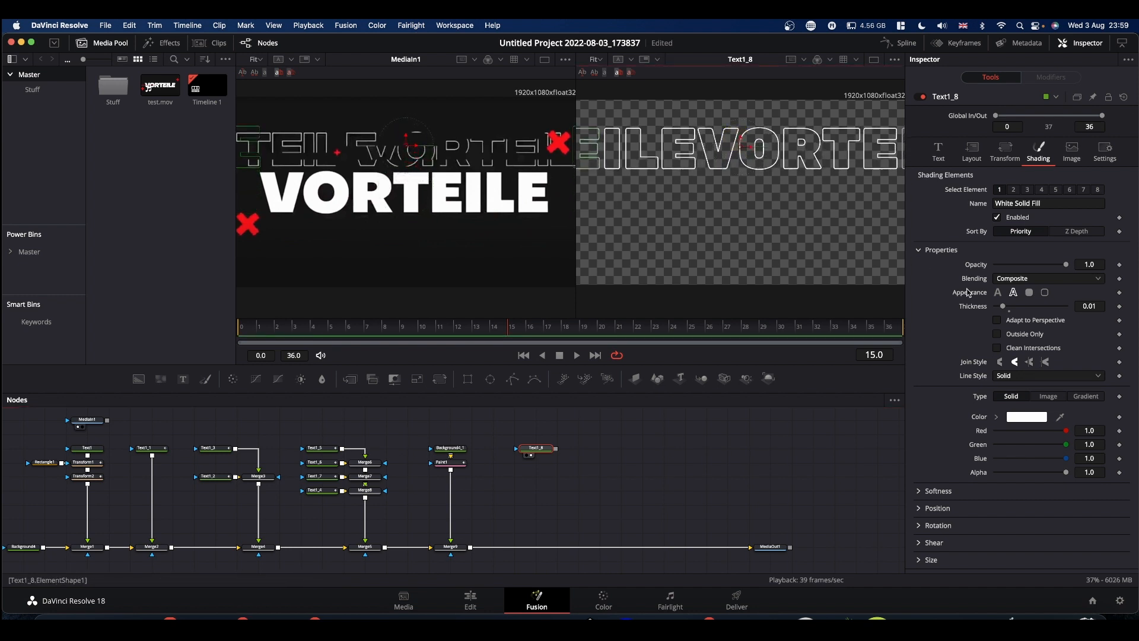
{"action": "left_click", "coordinate": [939, 152]}
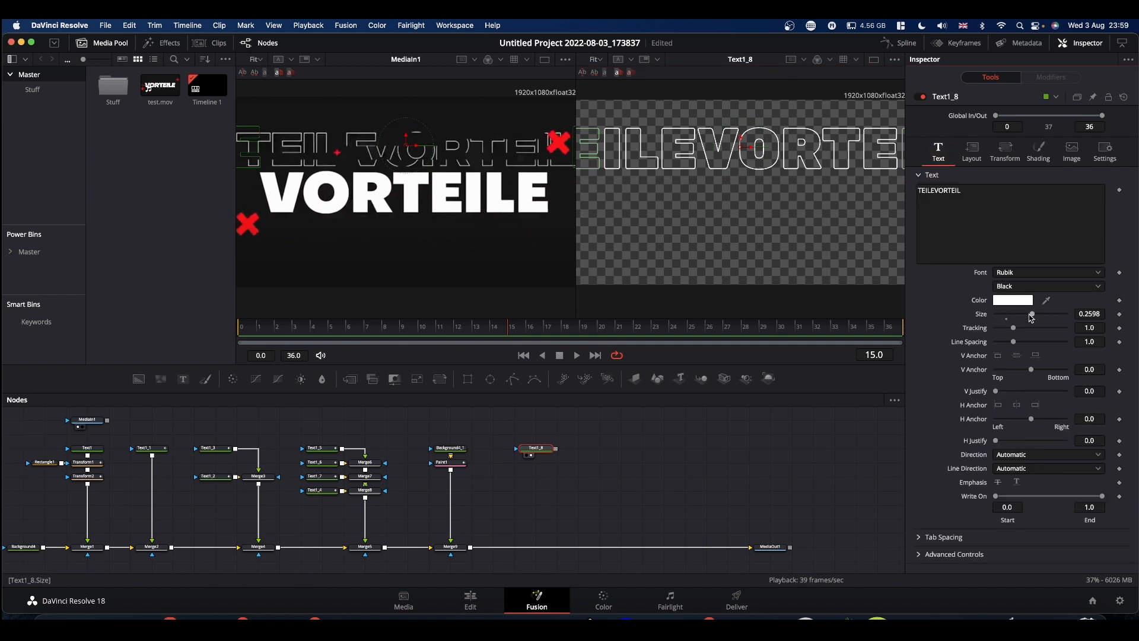
{"action": "left_click_drag", "start_coordinate": [1033, 318], "coordinate": [1025, 316]}
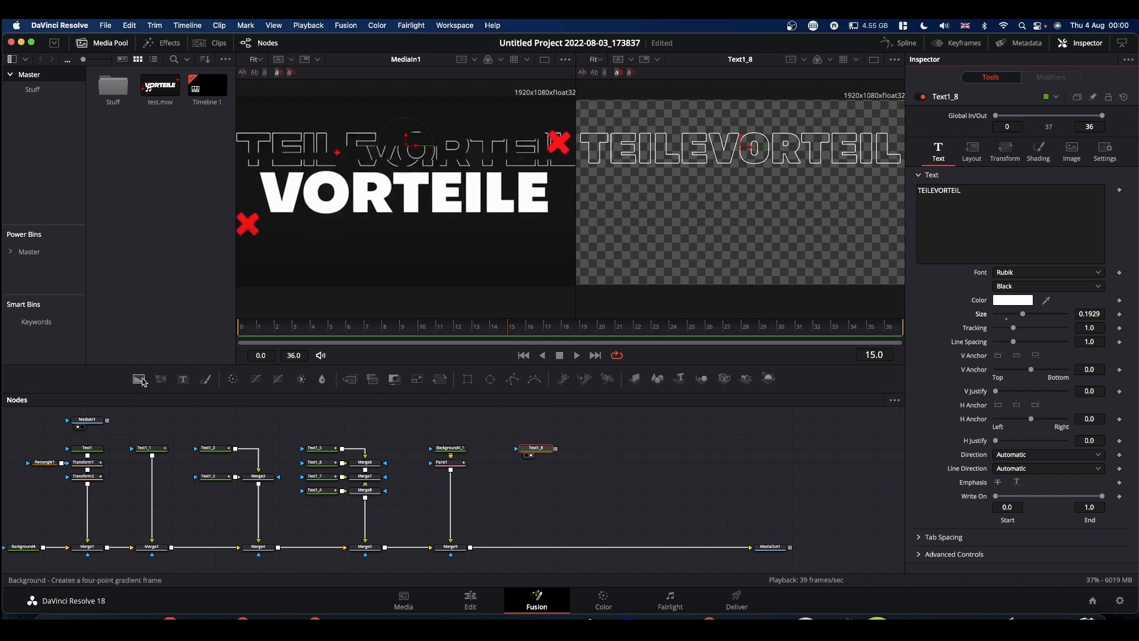
Step: Merge the outlined text over a new Background node and attach a Rectangle mask to that merge
{"action": "left_click_drag", "start_coordinate": [143, 381], "coordinate": [558, 467]}
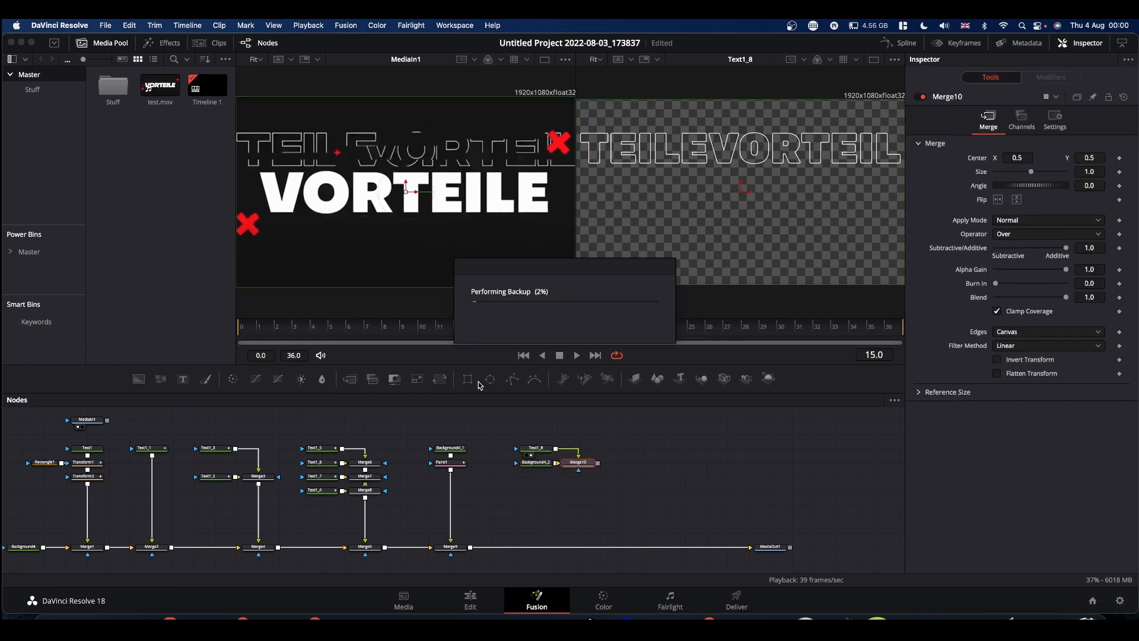
{"action": "left_click_drag", "start_coordinate": [469, 383], "coordinate": [578, 470]}
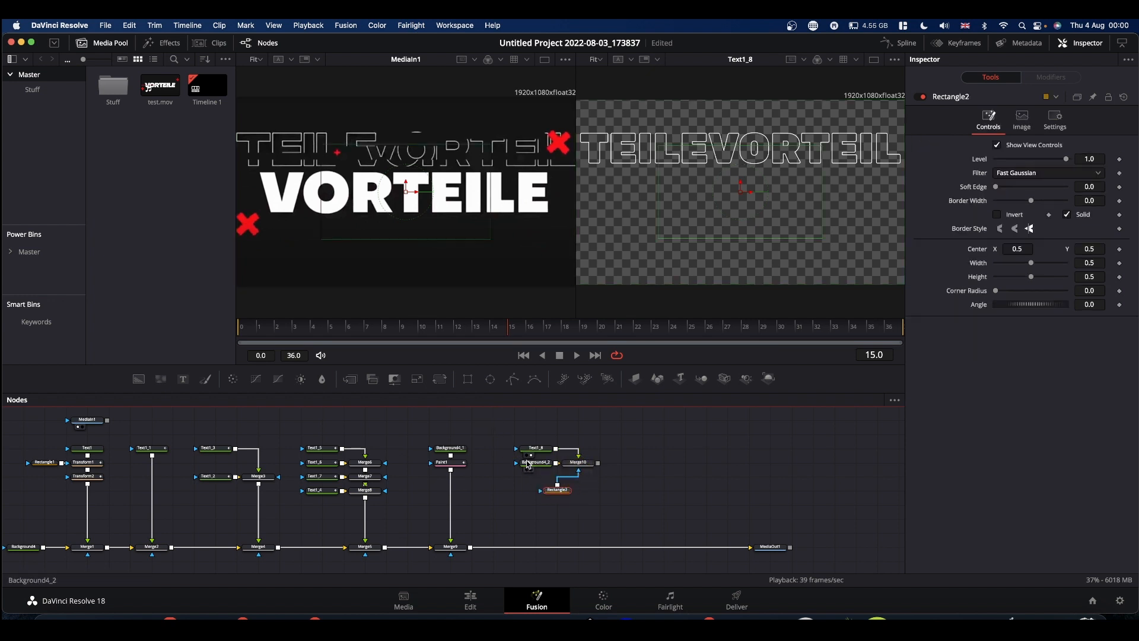
Step: Set the Background4_2 alpha to 0.0 and place the Rectangle2 mask directly beneath Merge10
{"action": "left_click", "coordinate": [528, 465]}
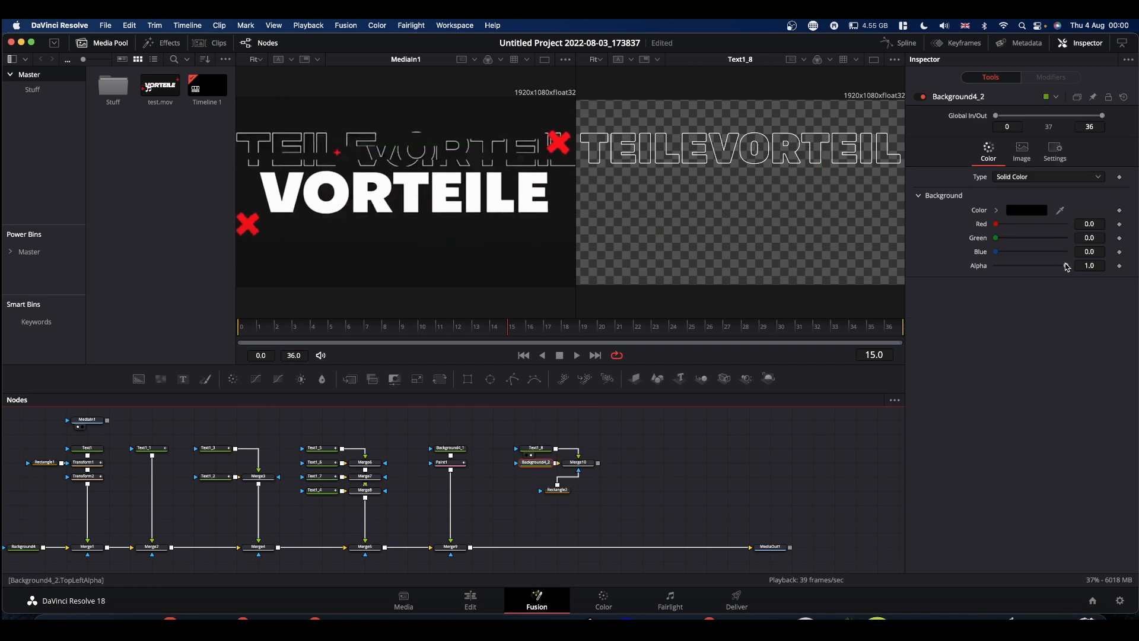
{"action": "left_click_drag", "start_coordinate": [1067, 267], "coordinate": [885, 267]}
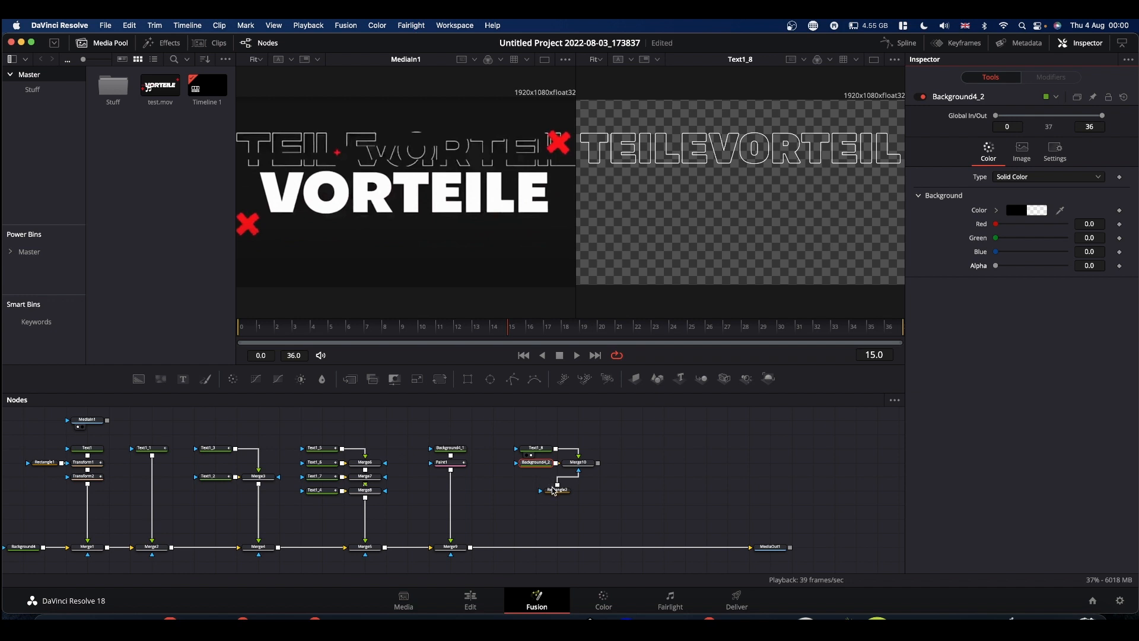
{"action": "left_click_drag", "start_coordinate": [553, 490], "coordinate": [581, 487]}
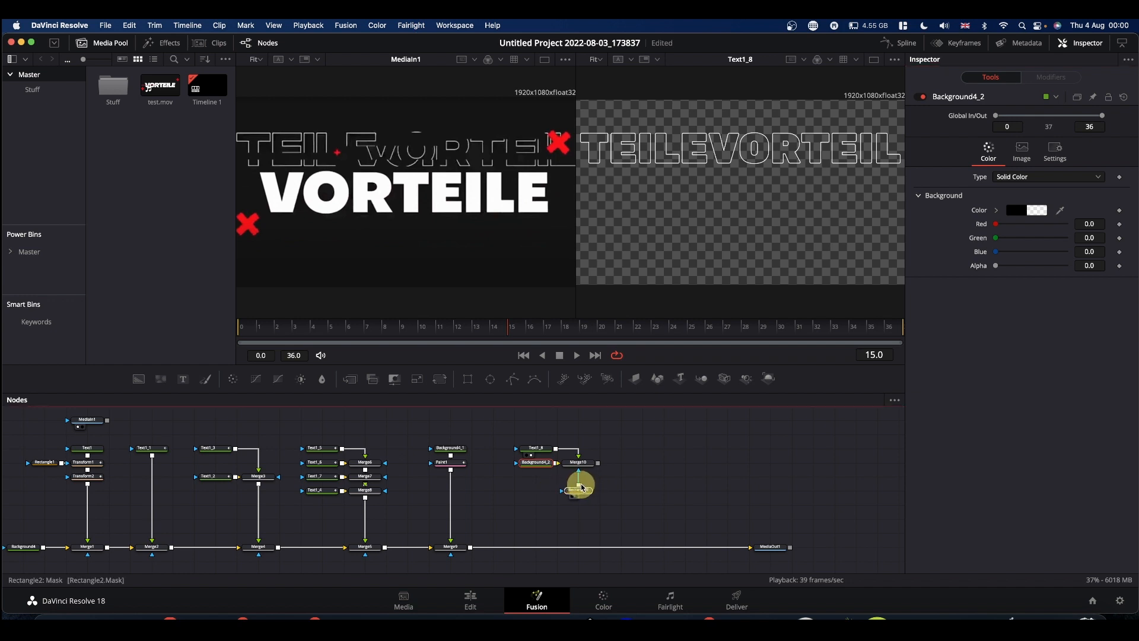
Step: View Merge10 and reshape the Rectangle2 mask into a strip about 0.06 high, centred on the outlined text at Y about 0.73
{"action": "left_click", "coordinate": [581, 488]}
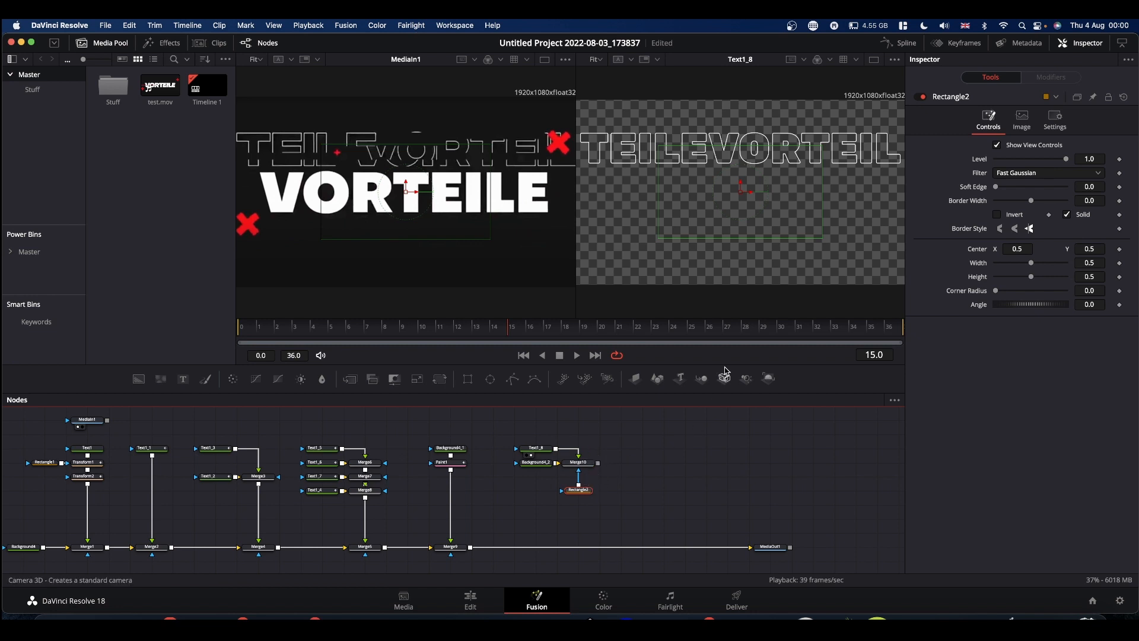
{"action": "left_click", "coordinate": [573, 469]}
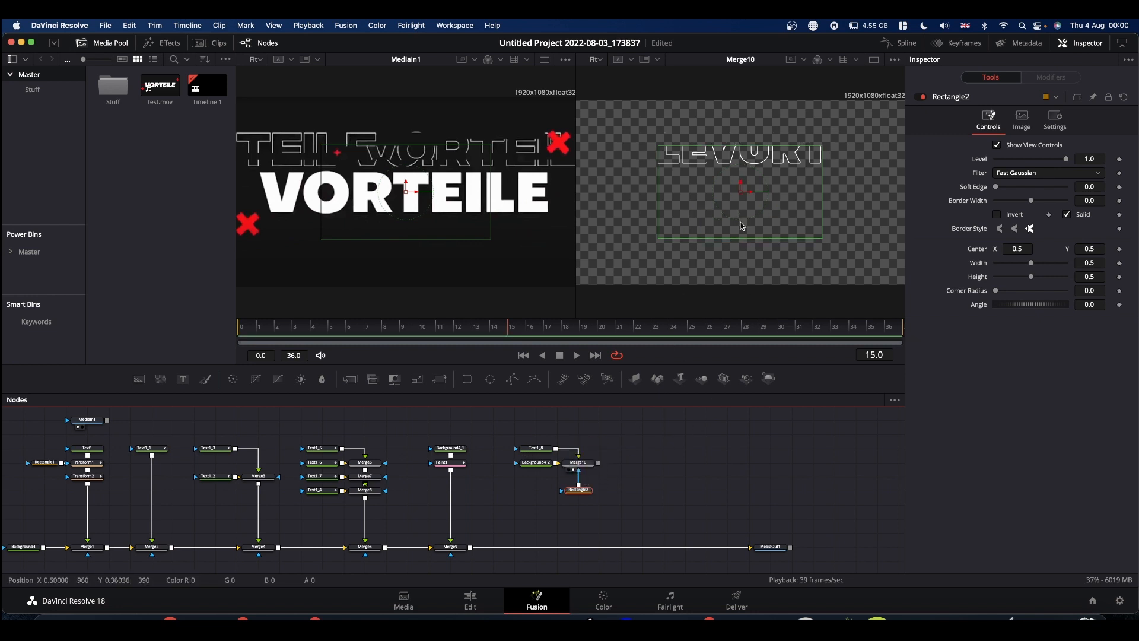
{"action": "left_click_drag", "start_coordinate": [741, 231], "coordinate": [736, 143]}
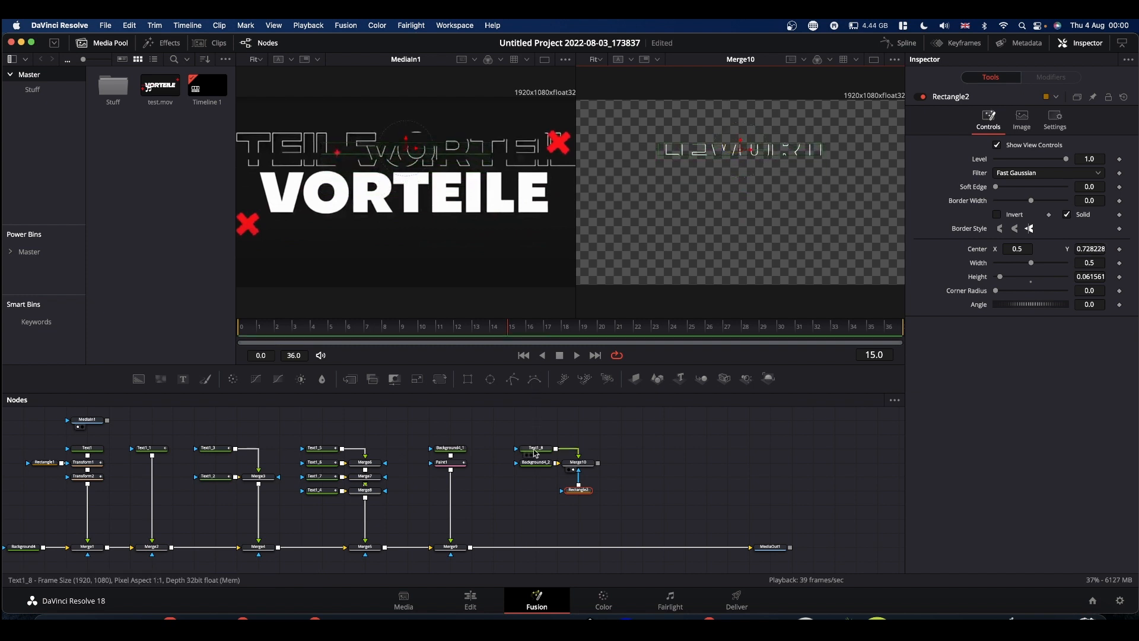
Step: Invert the Rectangle2 mask and widen it to 1.0 so it cuts across the full outlined text
{"action": "left_click", "coordinate": [579, 488]}
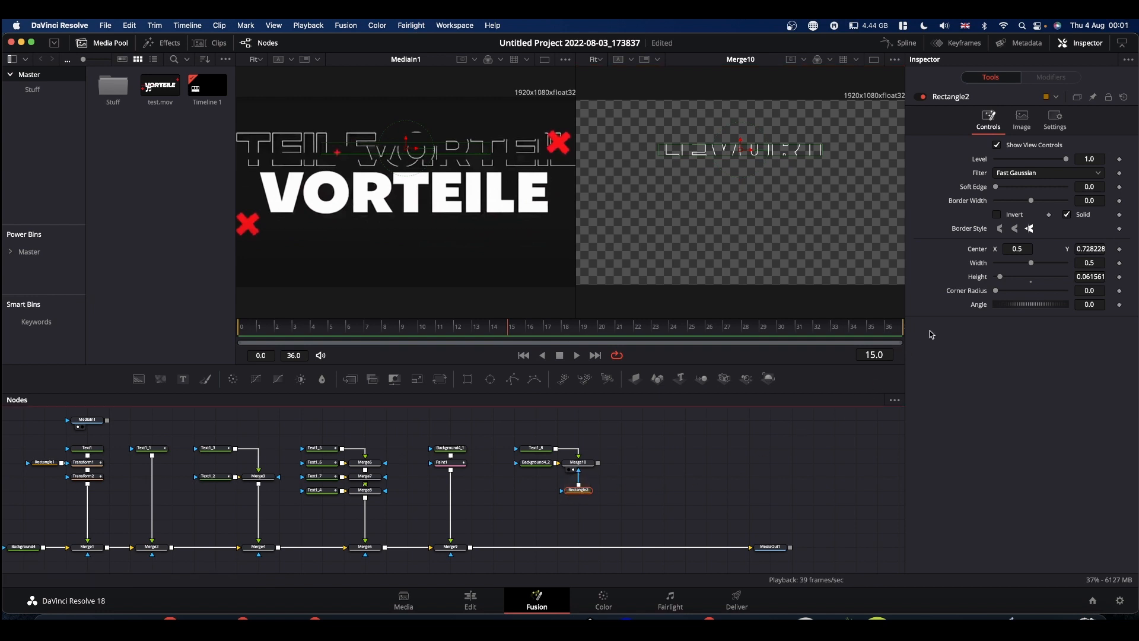
{"action": "left_click", "coordinate": [998, 215]}
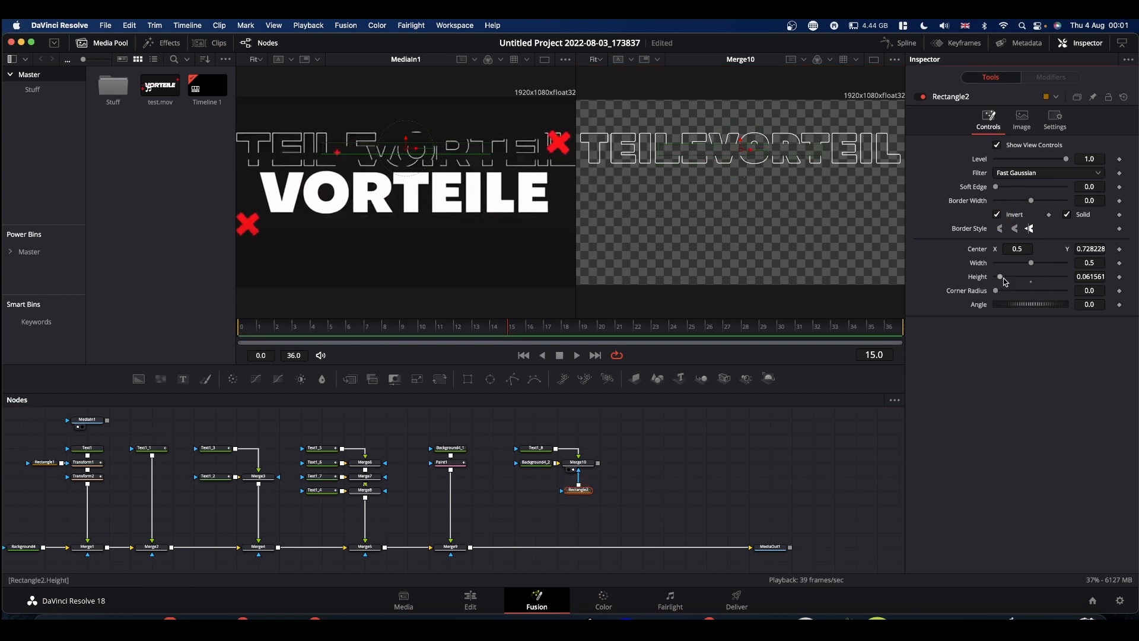
{"action": "left_click_drag", "start_coordinate": [1032, 263], "coordinate": [1133, 262]}
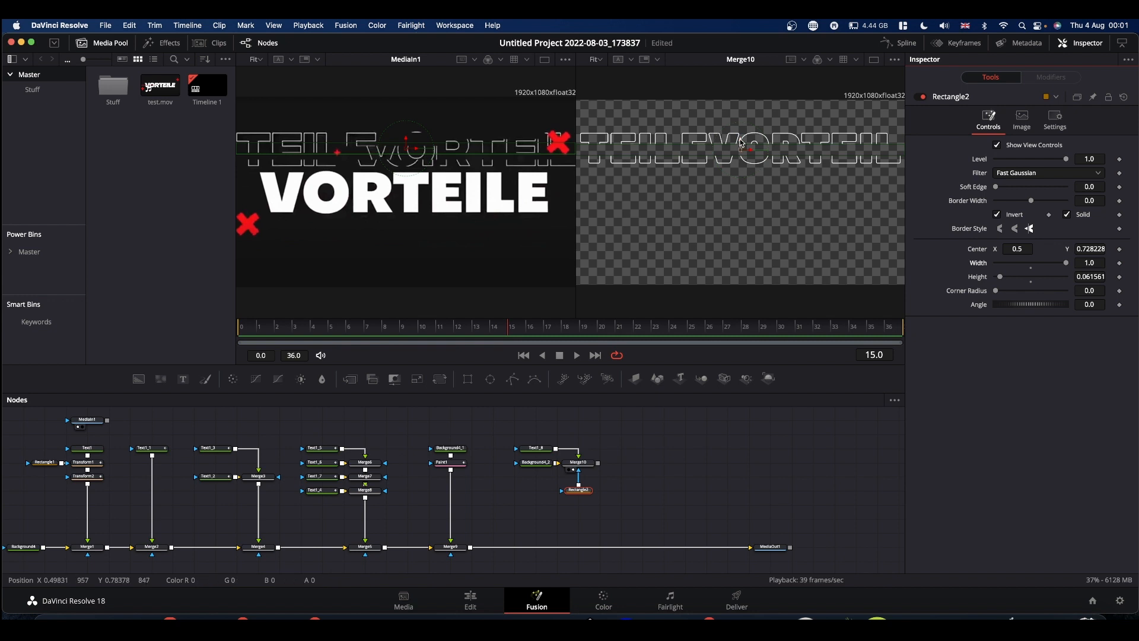
Step: Lower the mask strip to Y about 0.69 with a height of about 0.038, and soften its edge to 0.0047
{"action": "left_click_drag", "start_coordinate": [740, 141], "coordinate": [772, 157]}
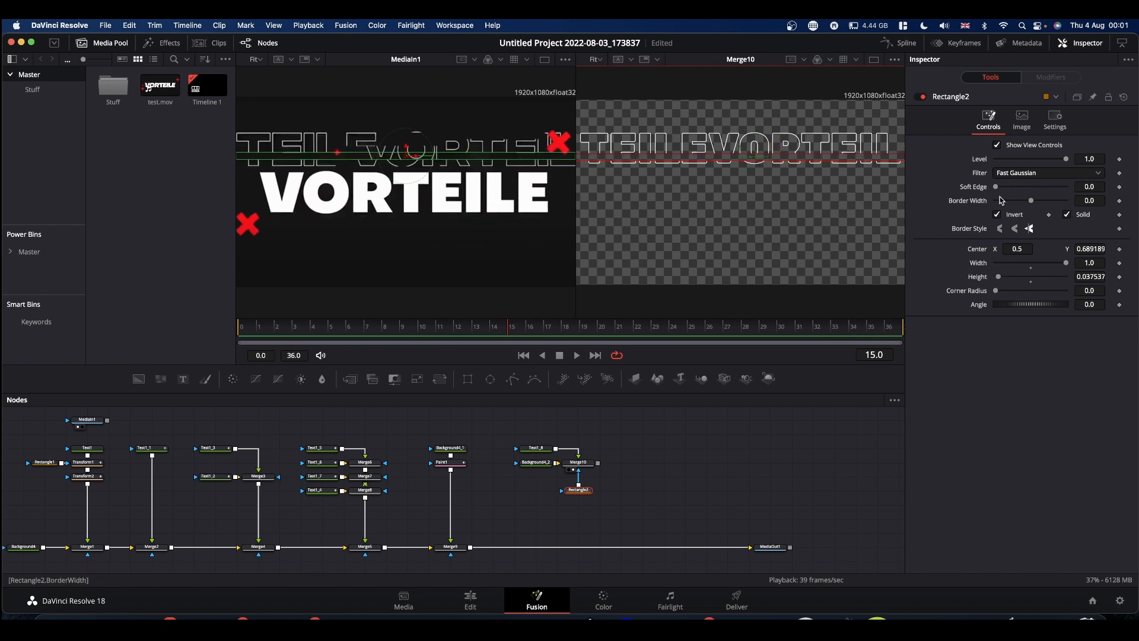
{"action": "mouse_move", "coordinate": [1002, 190]}
{"action": "left_mouse_down"}
{"action": "mouse_move", "coordinate": [1016, 190]}
{"action": "mouse_move", "coordinate": [1000, 189]}
{"action": "left_mouse_up"}
{"action": "left_click", "coordinate": [751, 453]}
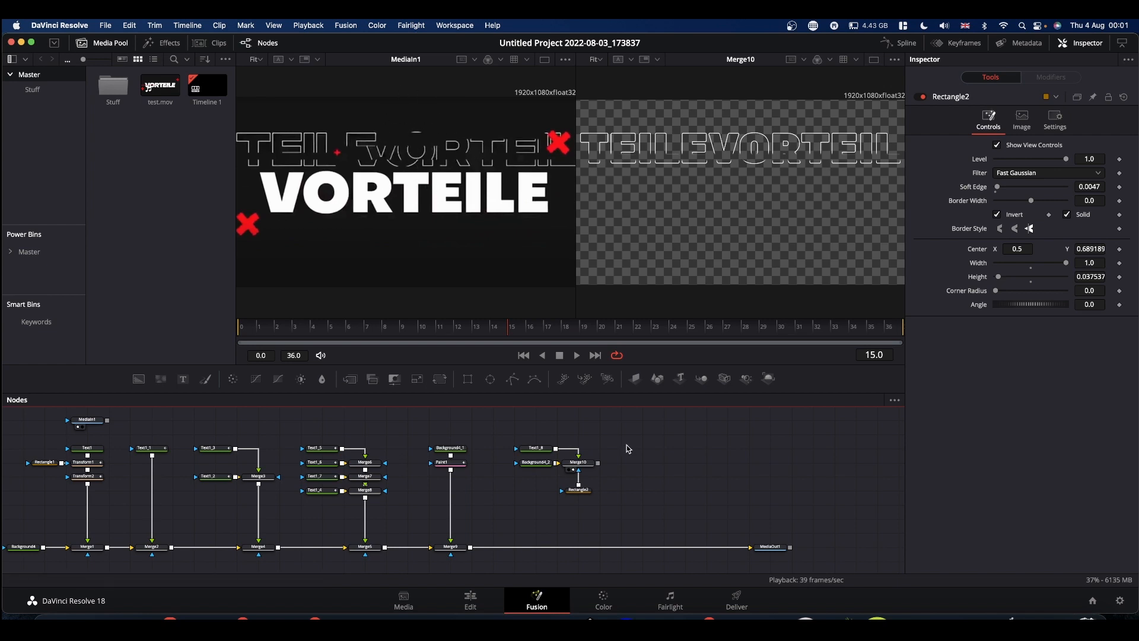
Step: Duplicate the outlined Text1_8 node and merge the copy over the Merge10 output
{"action": "scroll", "coordinate": [629, 449], "scroll_direction": "up", "scroll_amount": 2}
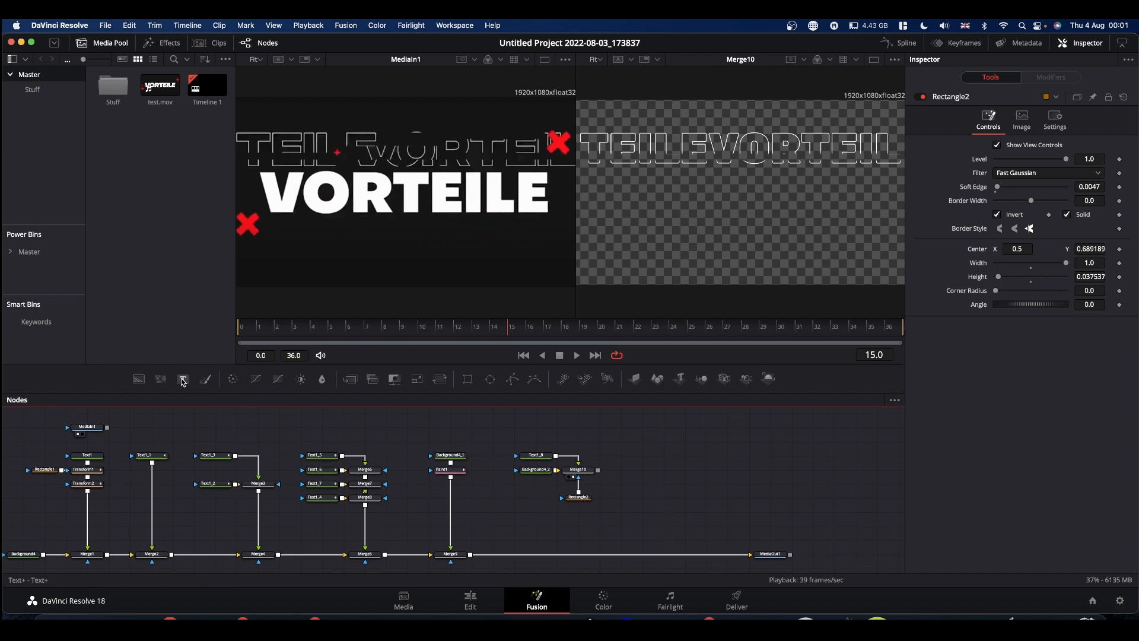
{"action": "left_click", "coordinate": [536, 456]}
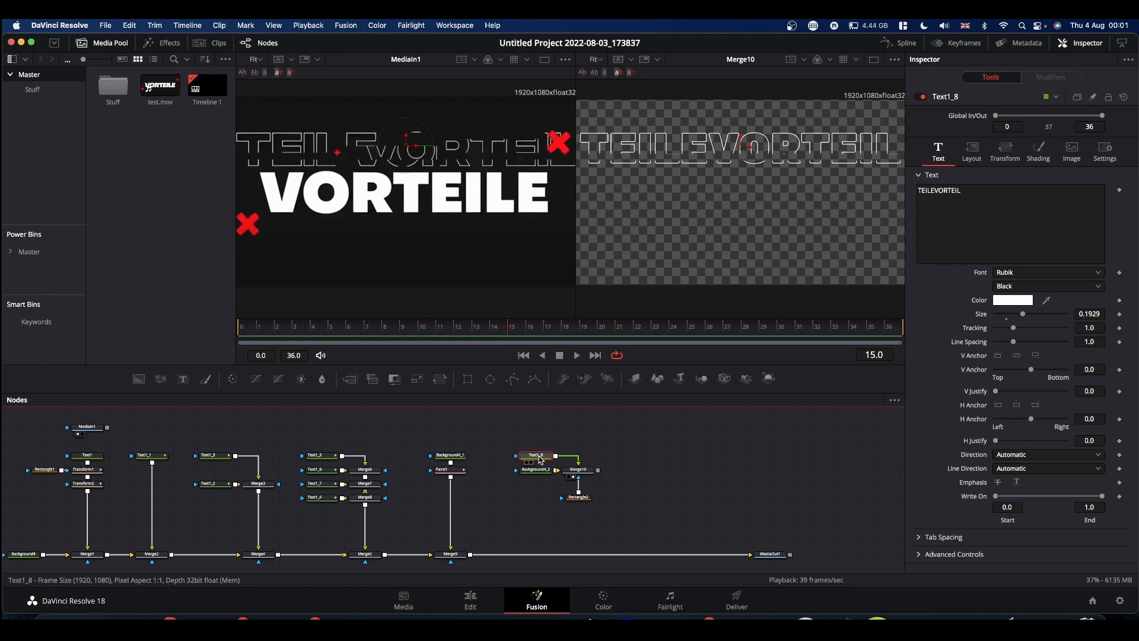
{"action": "key", "text": "super+c"}
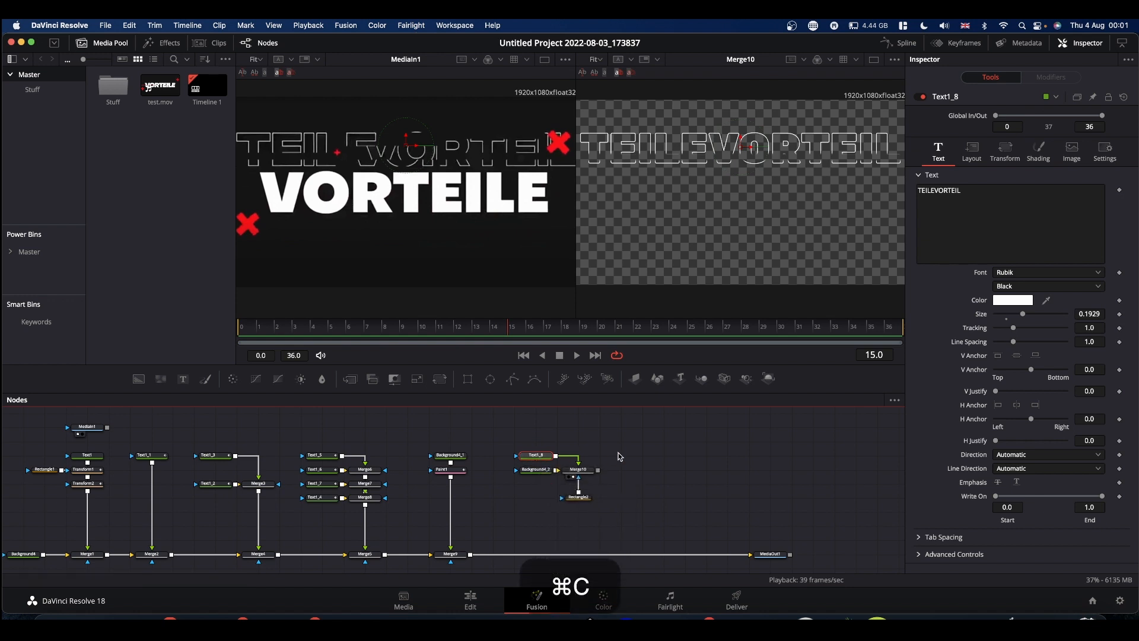
{"action": "left_click", "coordinate": [527, 427]}
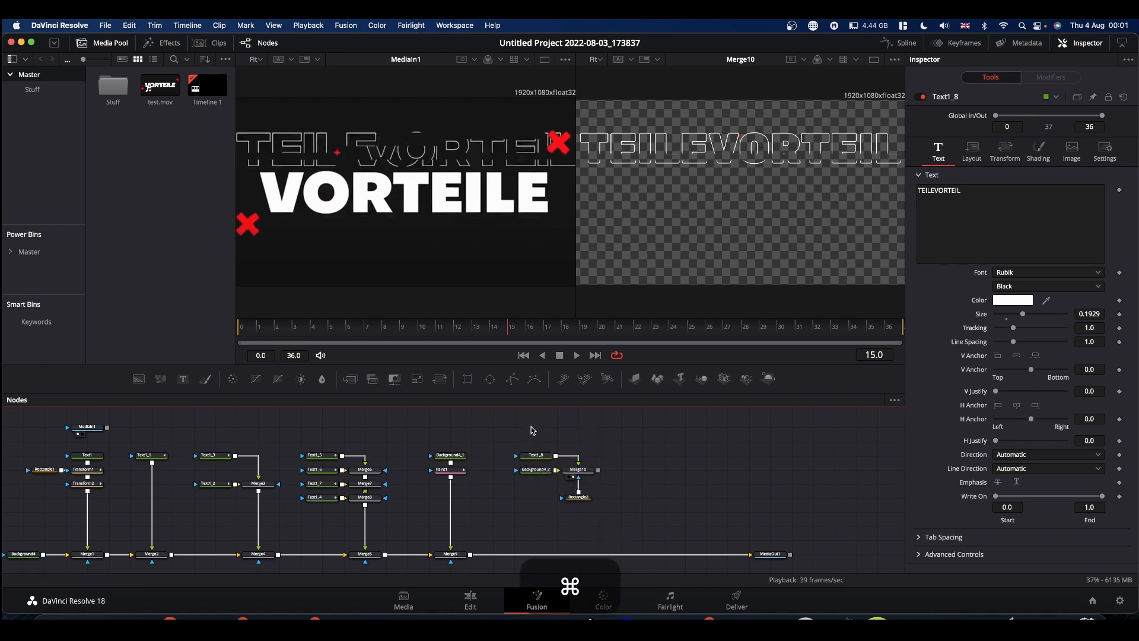
{"action": "key", "text": "super+v"}
{"action": "left_click_drag", "start_coordinate": [534, 431], "coordinate": [625, 448]}
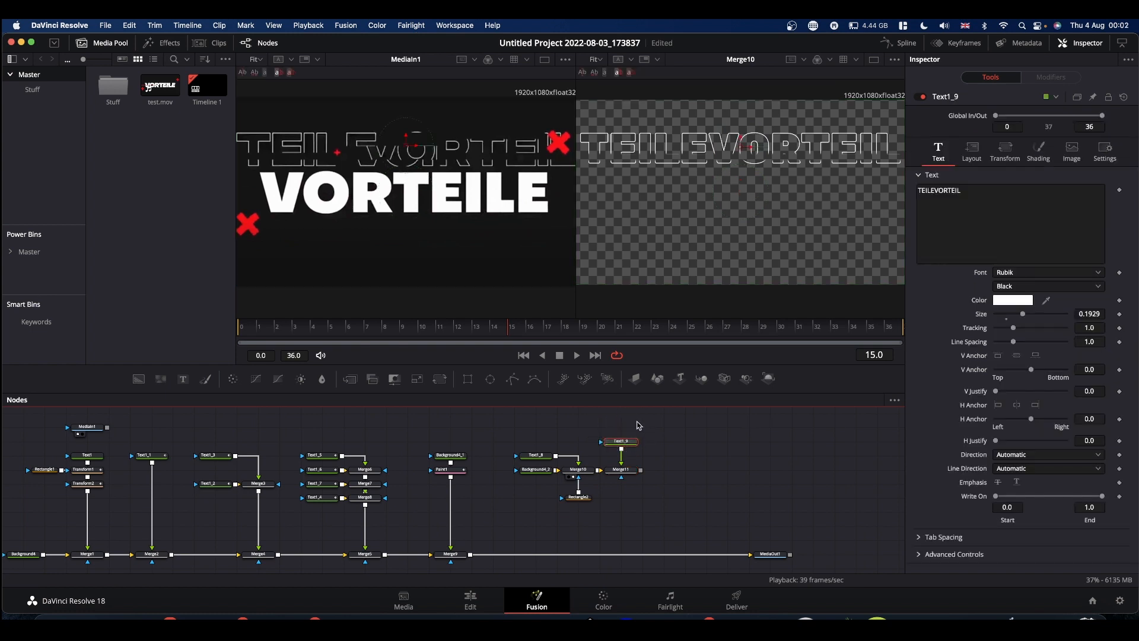
Step: View the duplicated Text1_9 node and change its text to VORTEILE
{"action": "left_click", "coordinate": [617, 448]}
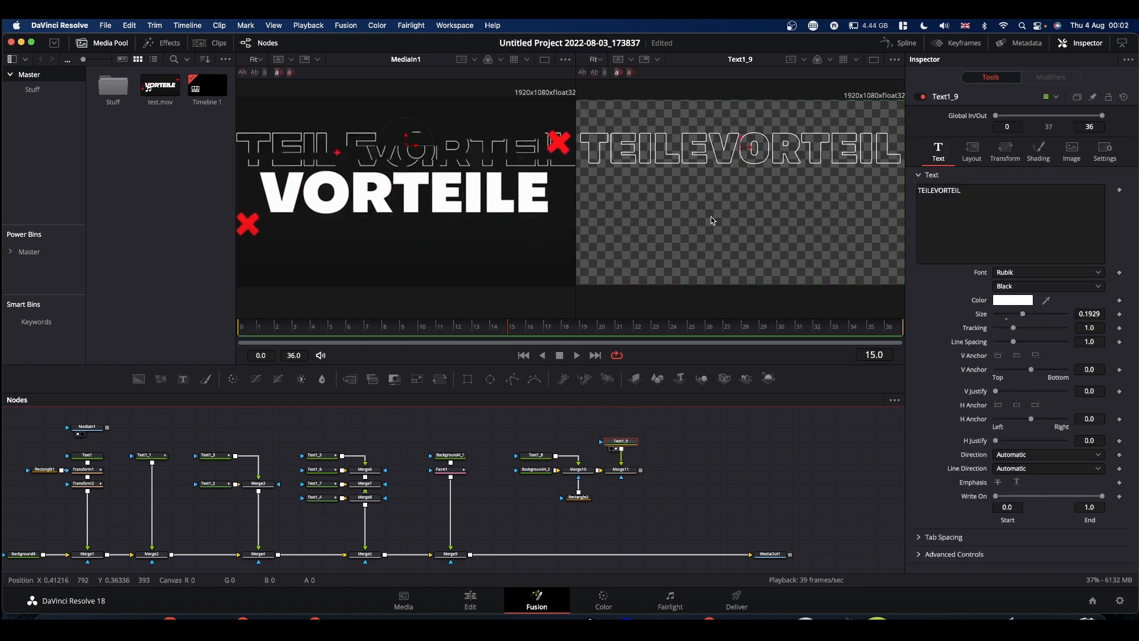
{"action": "left_click", "coordinate": [969, 192]}
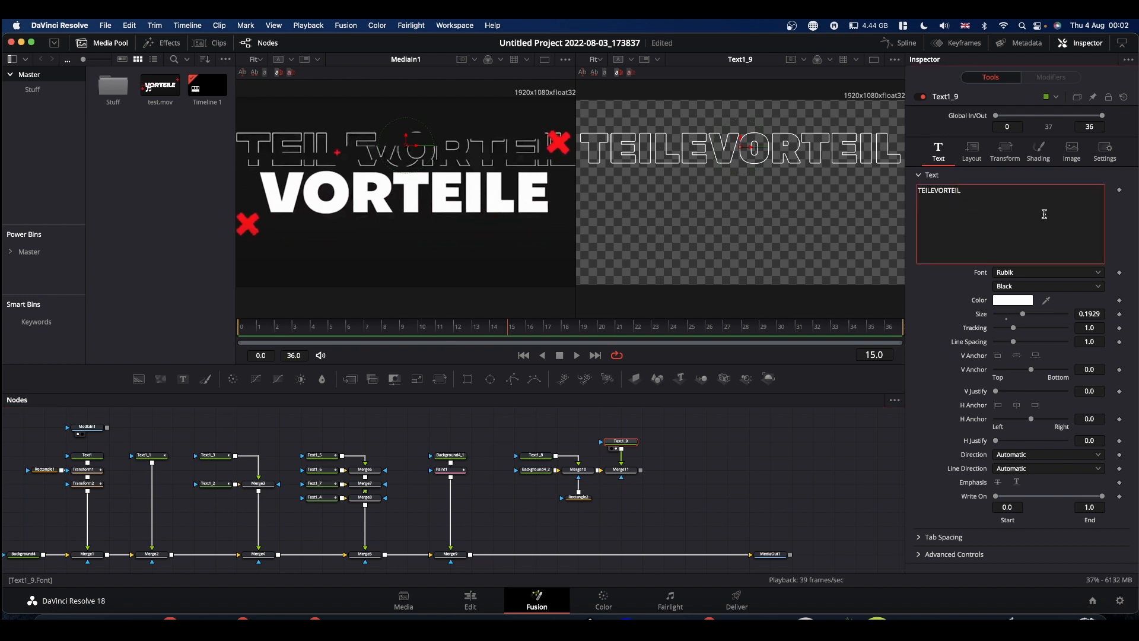
{"action": "key", "text": "Left"}
{"action": "key", "text": "Left"}
{"action": "key", "text": "Left"}
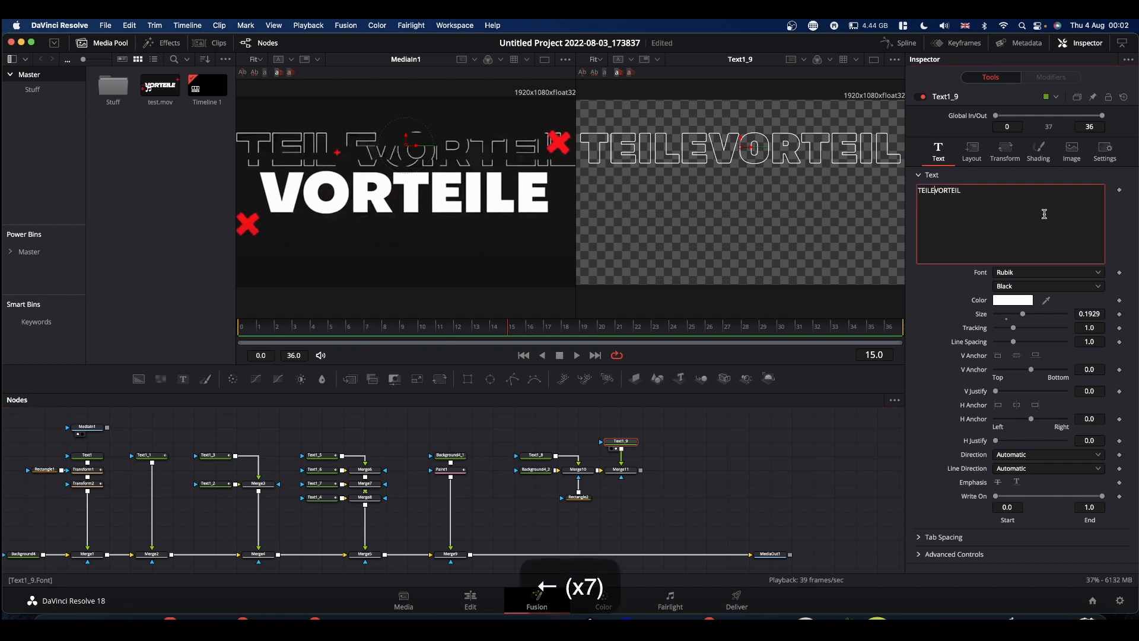
{"action": "key", "text": "BackSpace"}
{"action": "key", "text": "BackSpace"}
{"action": "key", "text": "BackSpace"}
{"action": "key", "text": "BackSpace"}
{"action": "key", "text": "BackSpace"}
{"action": "key", "text": "BackSpace"}
{"action": "key", "text": "BackSpace"}
{"action": "key", "text": "BackSpace"}
{"action": "key", "text": "BackSpace"}
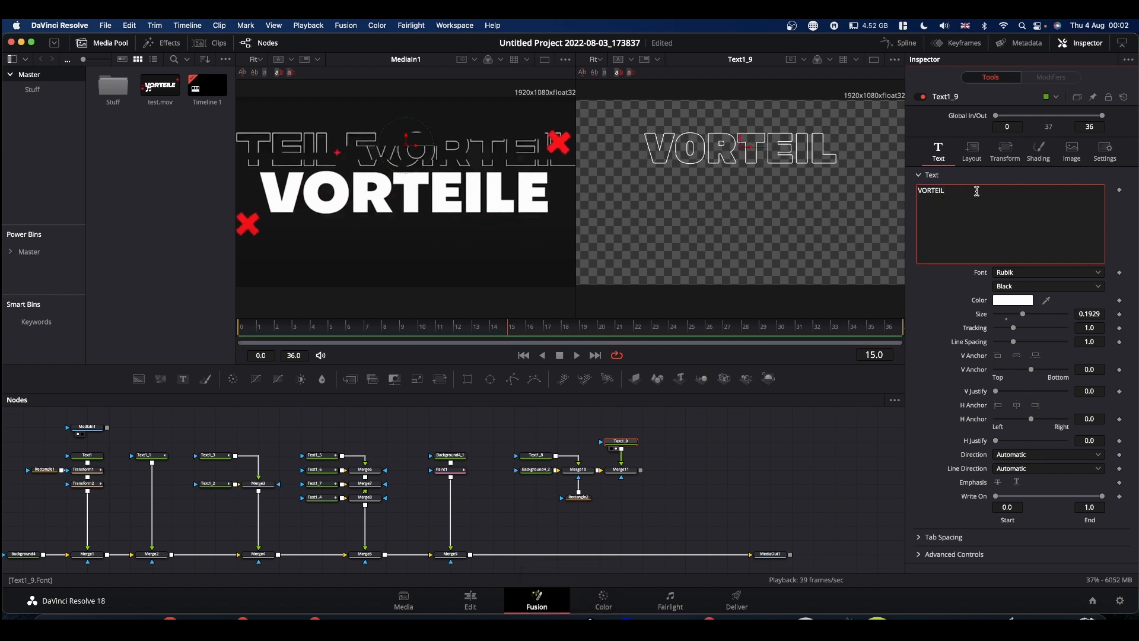
{"action": "type", "text": "E"}
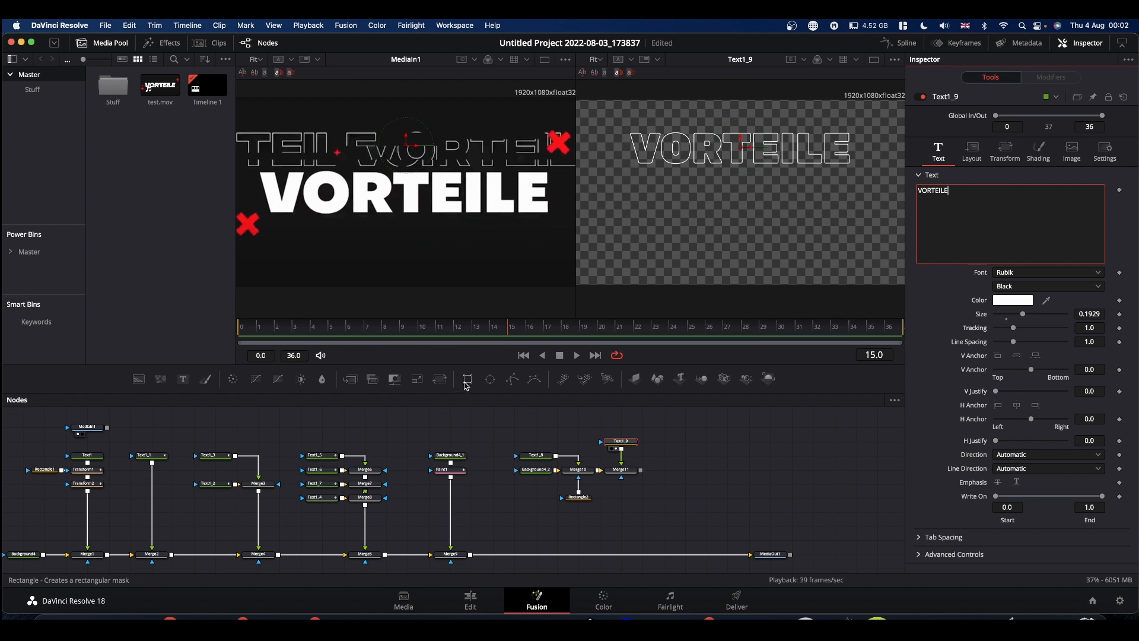
Step: Mask Merge11 with a rectangle about 0.216 wide and 0.338 high, and raise it over the outlined text to Y about 0.71
{"action": "mouse_move", "coordinate": [468, 379]}
{"action": "left_mouse_down"}
{"action": "mouse_move", "coordinate": [616, 510]}
{"action": "mouse_move", "coordinate": [621, 477]}
{"action": "left_mouse_up"}
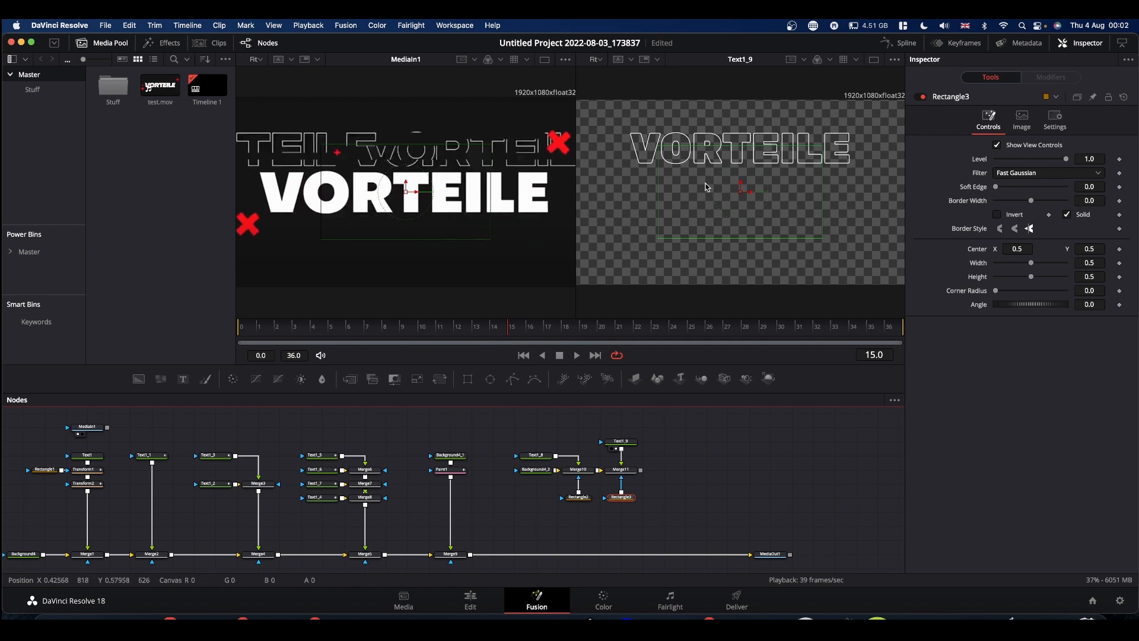
{"action": "left_click_drag", "start_coordinate": [655, 199], "coordinate": [703, 199]}
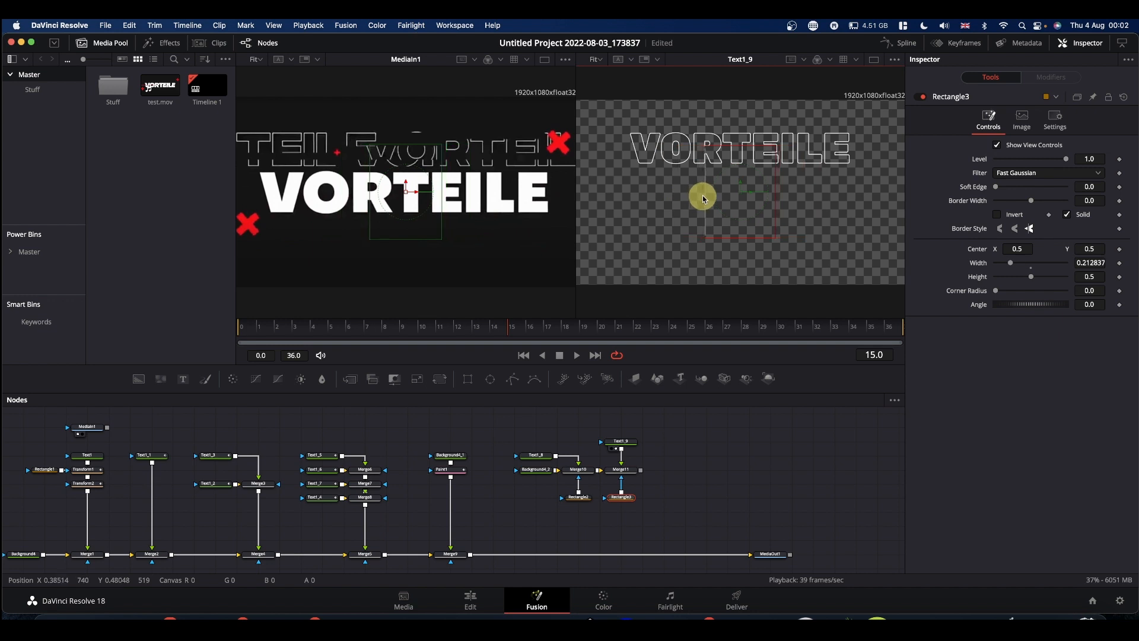
{"action": "left_click_drag", "start_coordinate": [742, 237], "coordinate": [741, 223]}
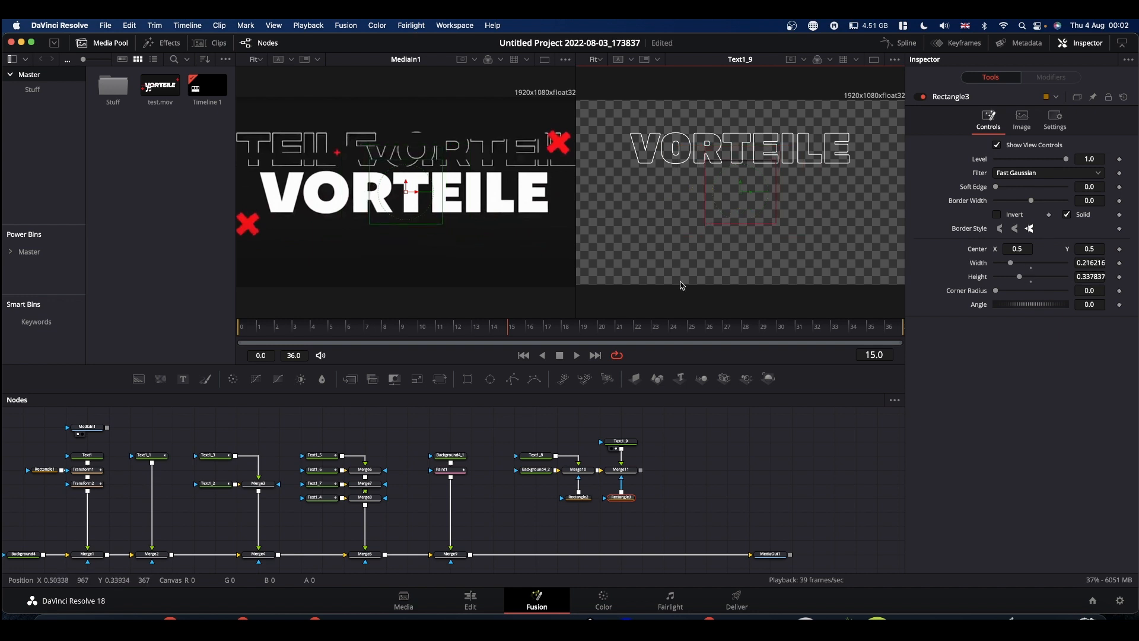
{"action": "left_click_drag", "start_coordinate": [621, 471], "coordinate": [697, 225]}
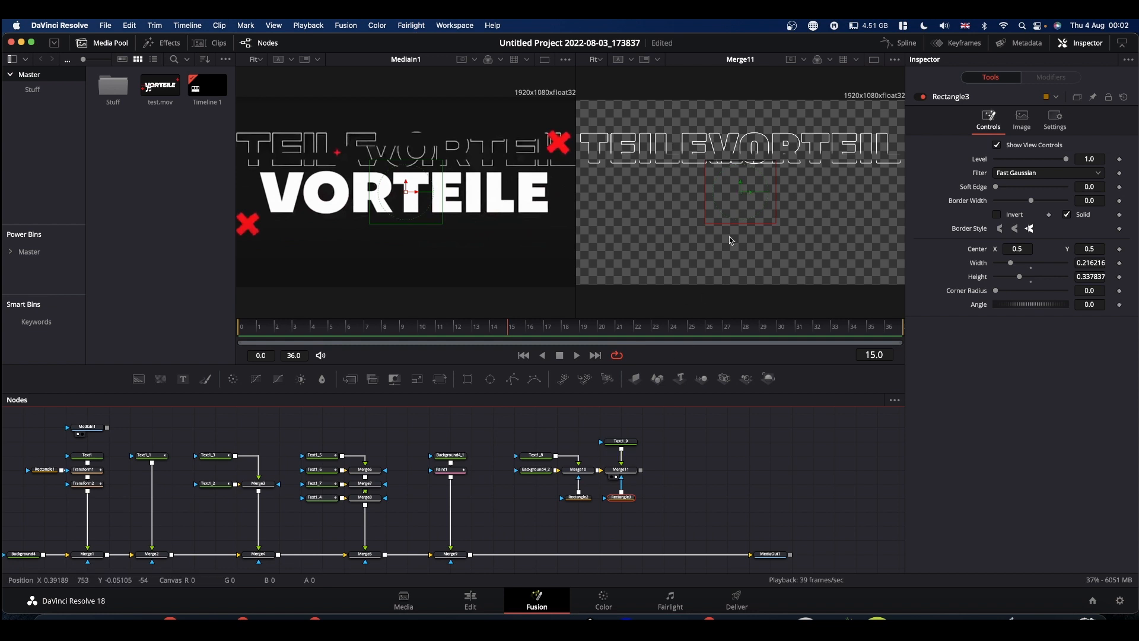
{"action": "left_click_drag", "start_coordinate": [741, 184], "coordinate": [741, 153]}
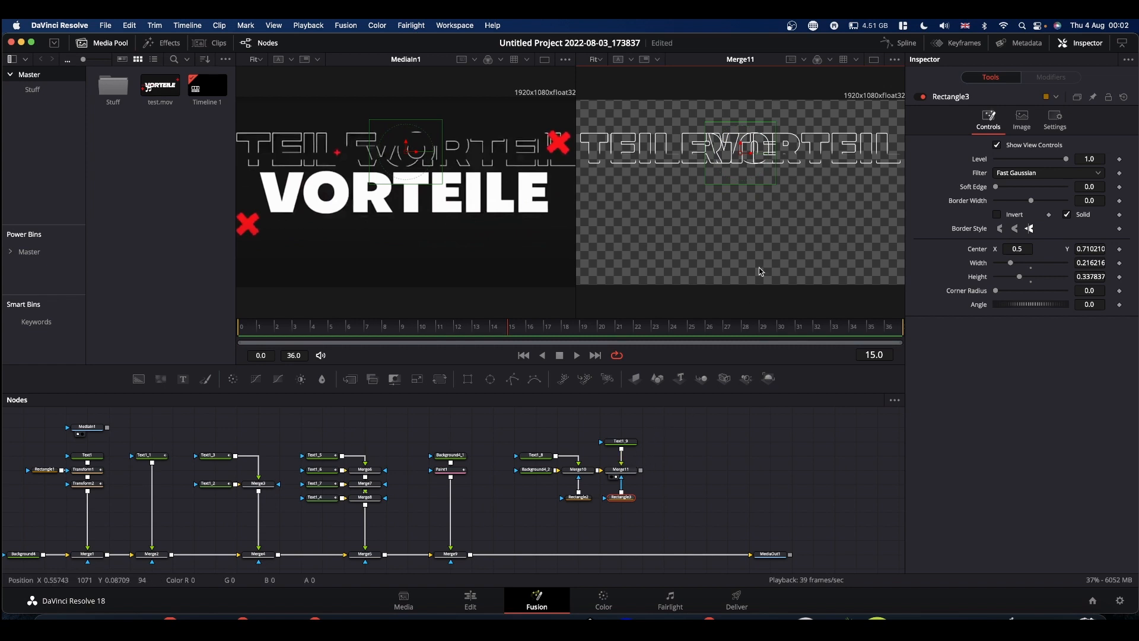
Step: Set the shading opacity of Text1_8 to 0.0 to isolate the masked VORTEILE outline
{"action": "left_click", "coordinate": [539, 458]}
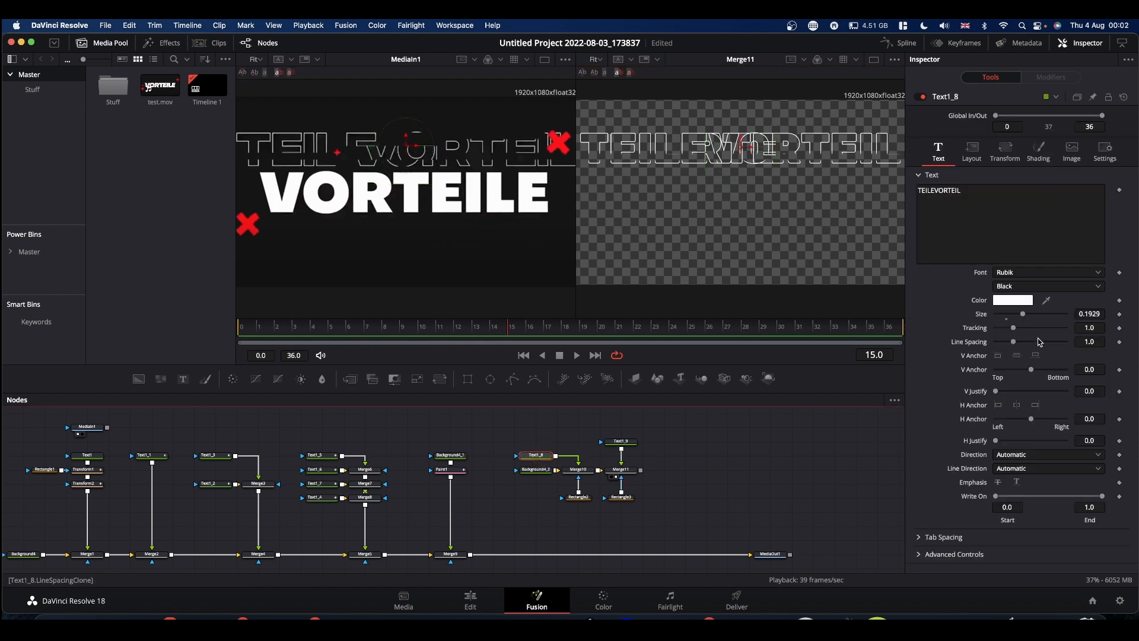
{"action": "left_click", "coordinate": [1038, 149]}
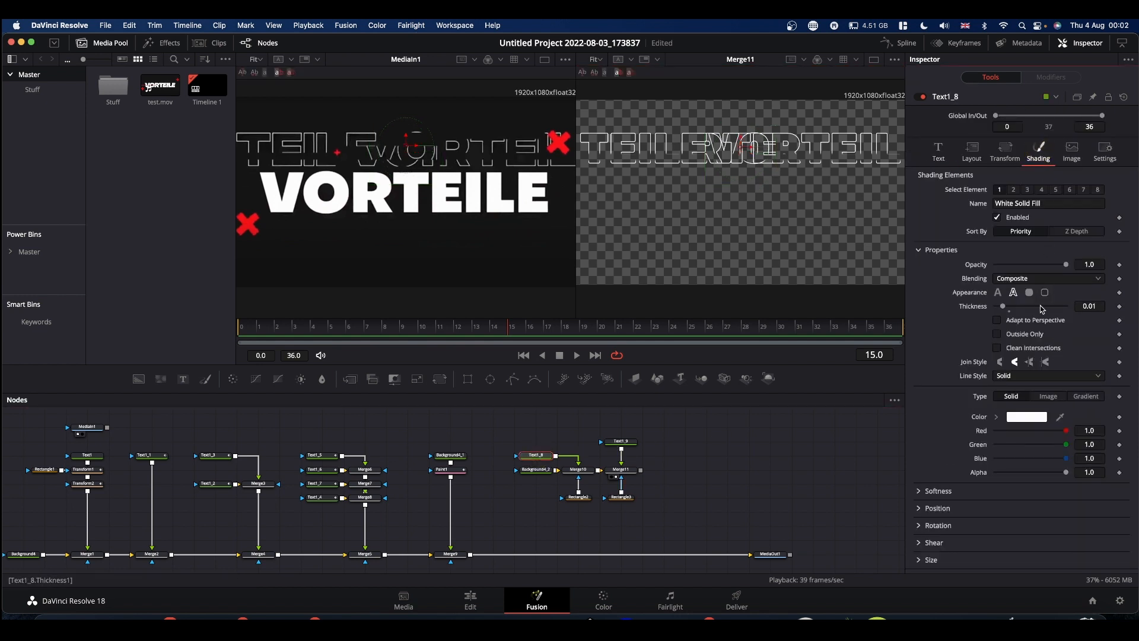
{"action": "left_click_drag", "start_coordinate": [1066, 265], "coordinate": [903, 262]}
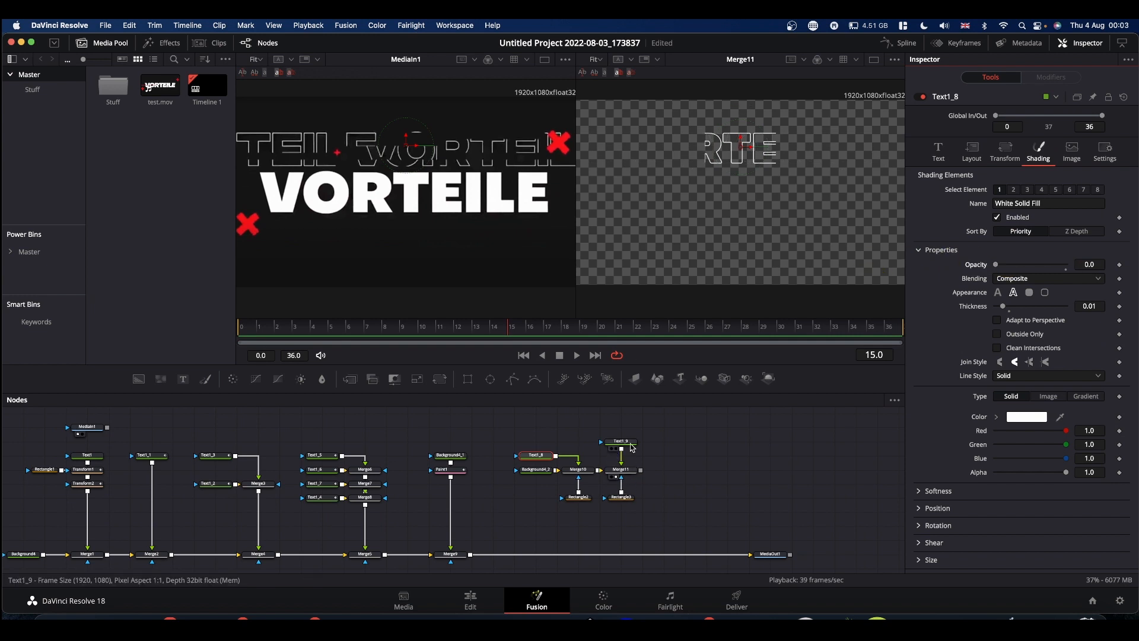
{"action": "left_click", "coordinate": [752, 148]}
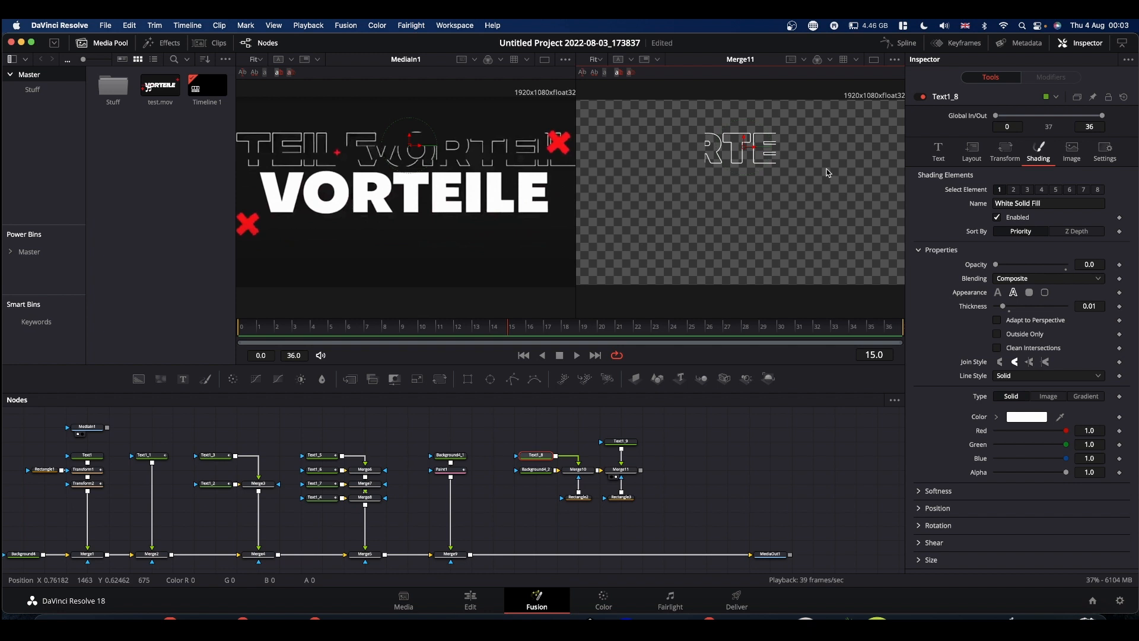
{"action": "key", "text": "super+z"}
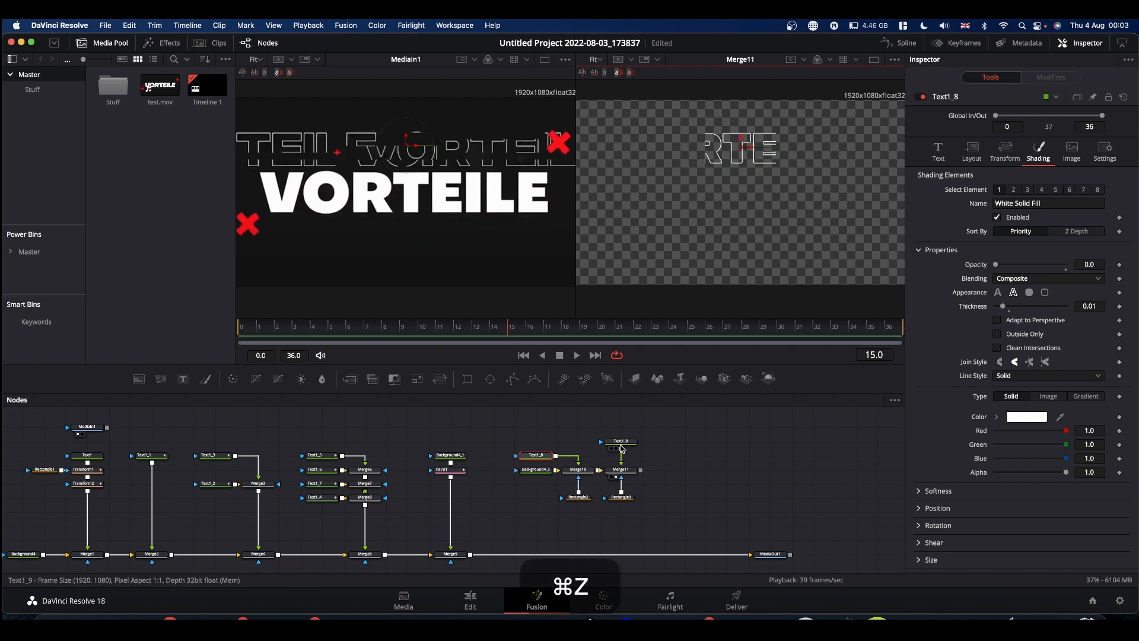
Step: Reshape the Rectangle3 mask to about 0.264 wide and 0.074 high, centred at about X 0.304, Y 0.711
{"action": "left_click", "coordinate": [621, 497]}
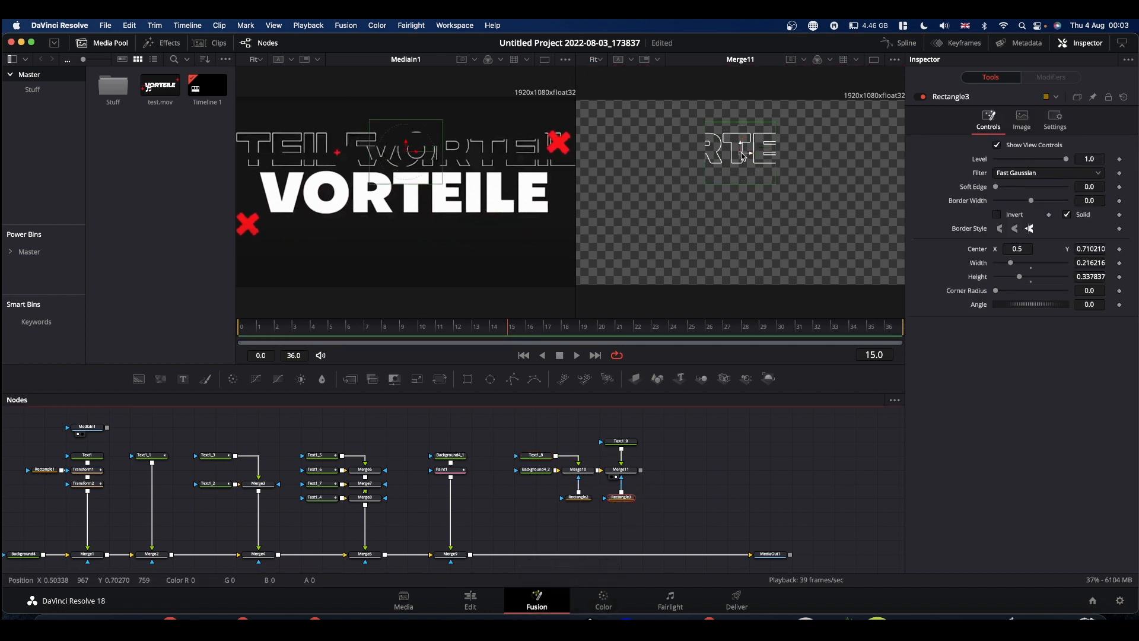
{"action": "left_click_drag", "start_coordinate": [751, 156], "coordinate": [674, 137]}
{"action": "left_click_drag", "start_coordinate": [681, 125], "coordinate": [683, 141]}
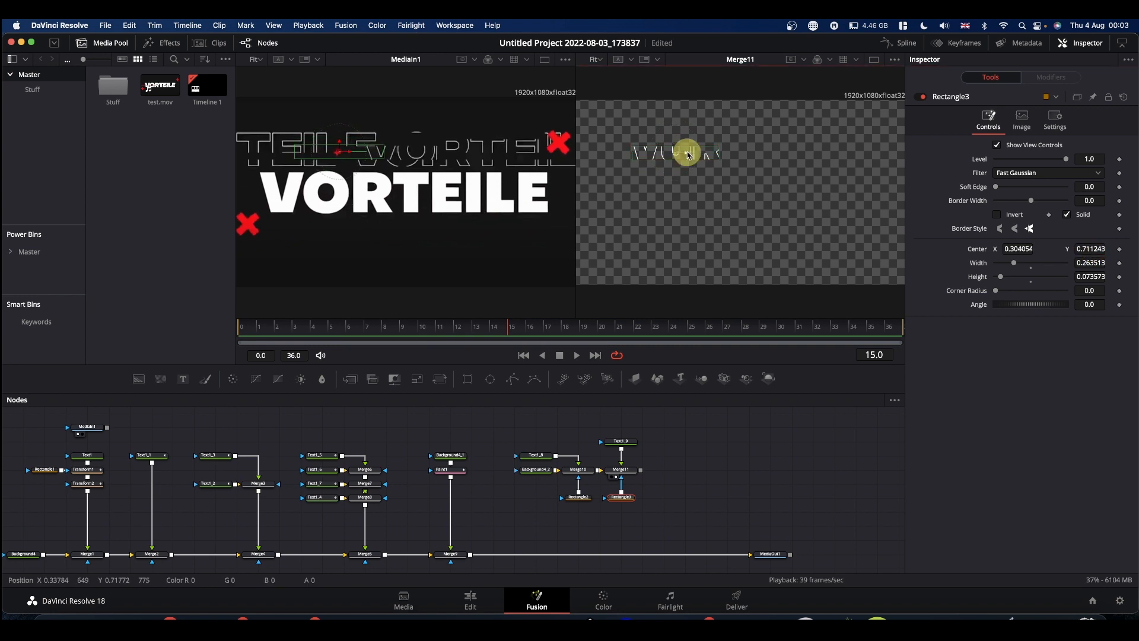
Step: Shift the VORTEILE outline to the right and recentre its mask at about X 0.508, Y 0.702, with a height of about 0.08
{"action": "left_click", "coordinate": [686, 152]}
{"action": "key", "text": "BackSpace"}
{"action": "key", "text": "BackSpace"}
{"action": "key", "text": "BackSpace"}
{"action": "left_click", "coordinate": [741, 157]}
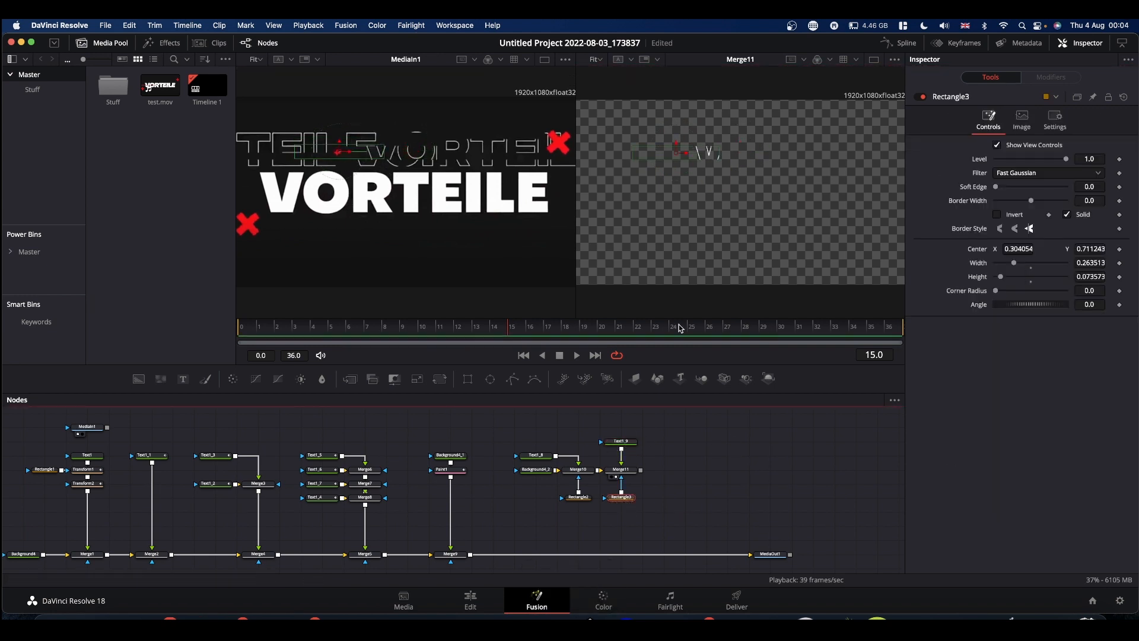
{"action": "left_click_drag", "start_coordinate": [748, 144], "coordinate": [743, 156]}
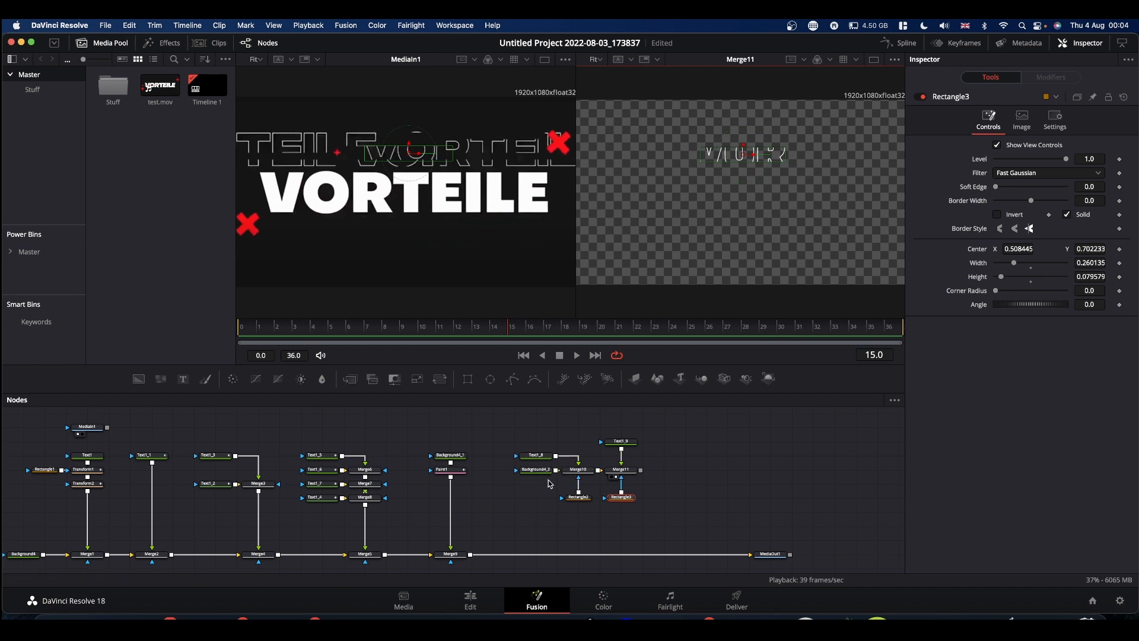
Step: Insert a rectangle mask between Rectangle2 and Merge10, about 0.245 wide and centred at about X 0.533, Y 0.986
{"action": "left_click_drag", "start_coordinate": [579, 499], "coordinate": [580, 514]}
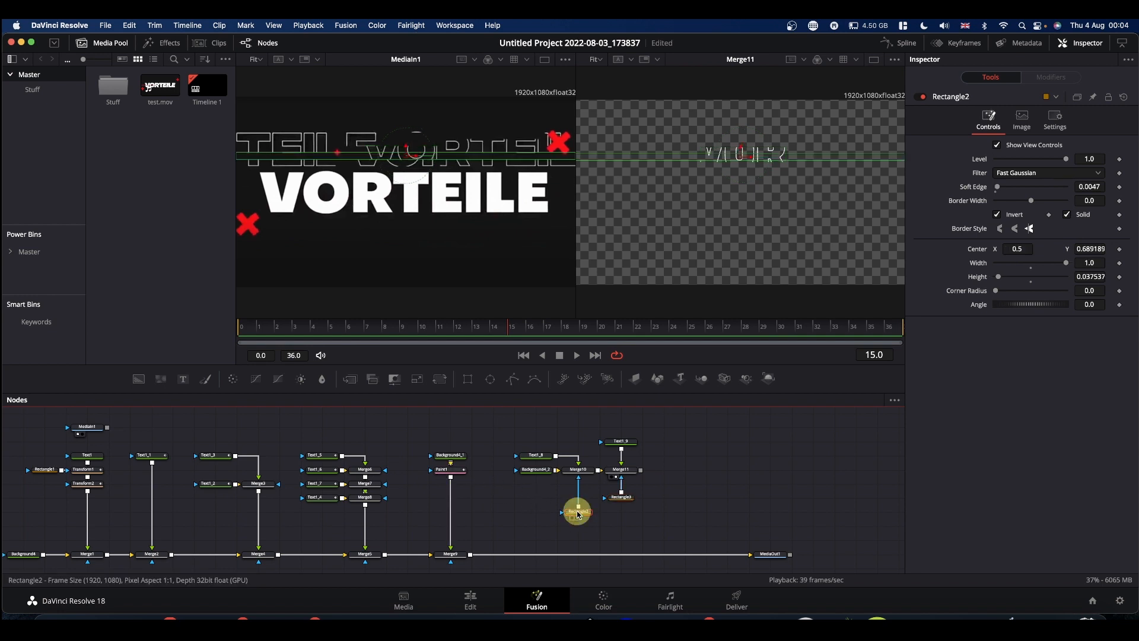
{"action": "left_click", "coordinate": [467, 380]}
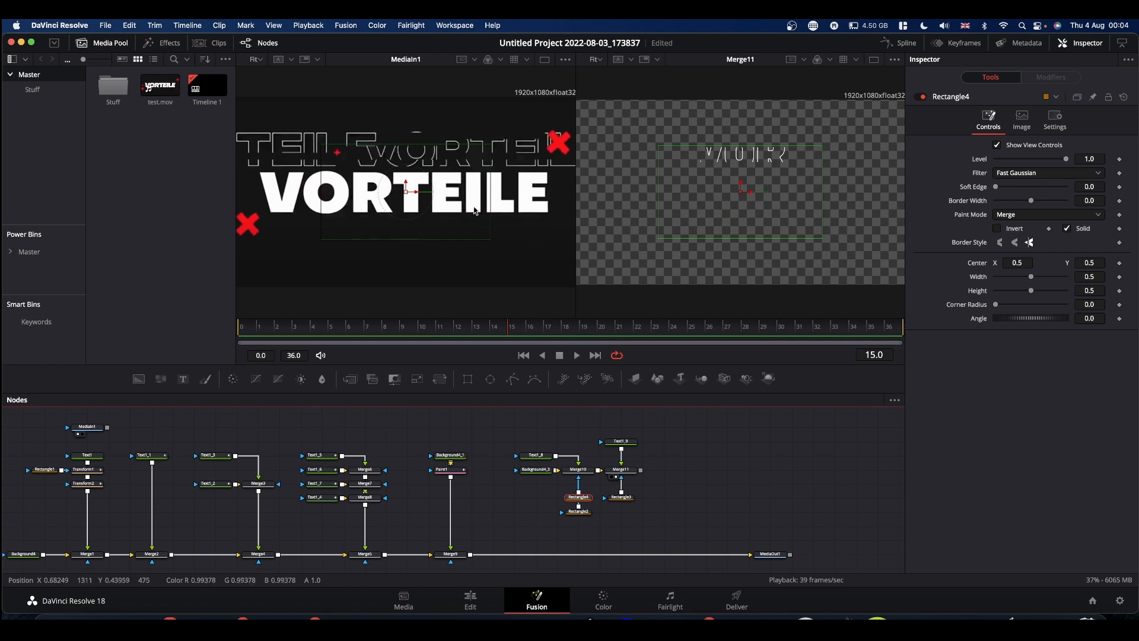
{"action": "left_click_drag", "start_coordinate": [490, 217], "coordinate": [416, 101]}
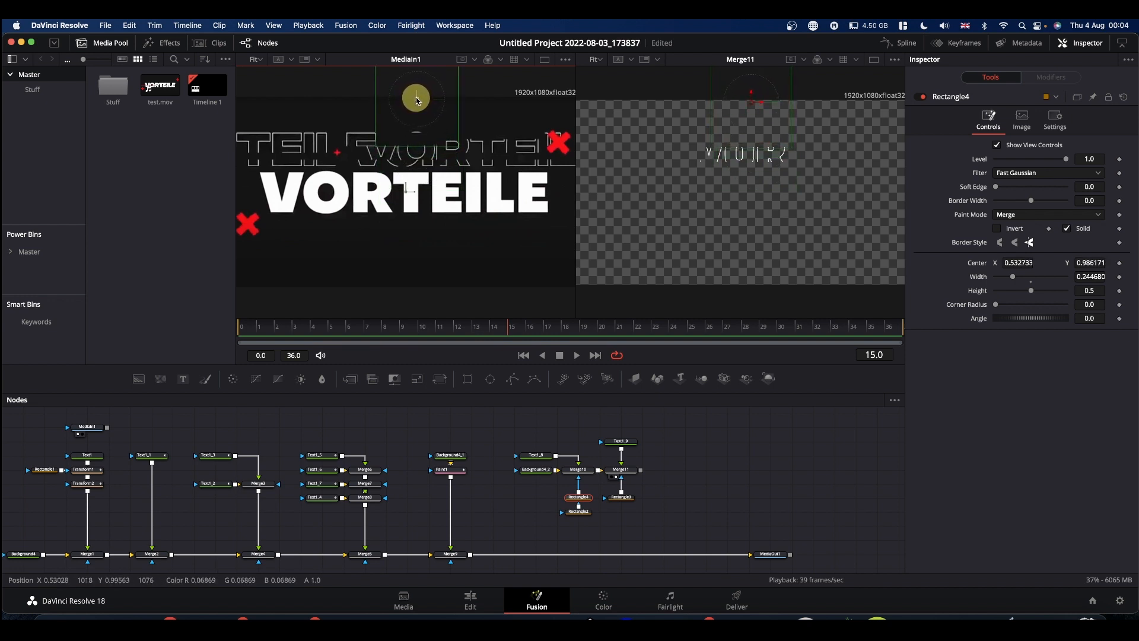
Step: View Merge10, set the Rectangle4 paint mode to Subtract, and restore the Text1_8 shading opacity to 1.0
{"action": "left_click", "coordinate": [574, 477]}
{"action": "left_click", "coordinate": [997, 228]}
{"action": "left_click", "coordinate": [1007, 214]}
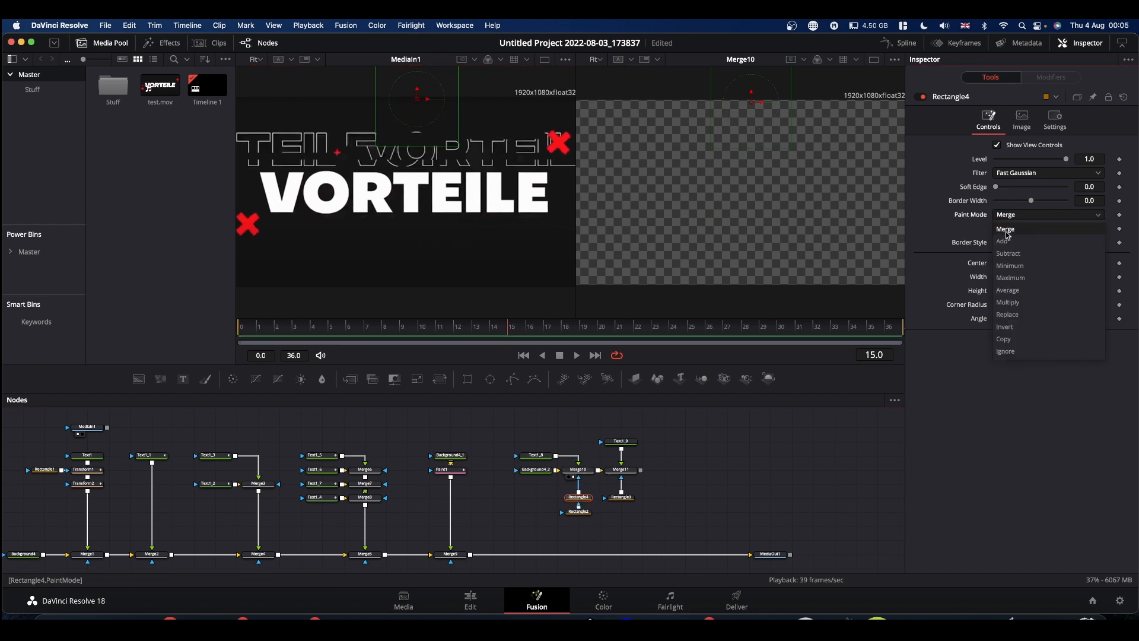
{"action": "left_click", "coordinate": [1006, 253]}
{"action": "left_click", "coordinate": [536, 456]}
{"action": "left_click_drag", "start_coordinate": [997, 266], "coordinate": [1066, 264]}
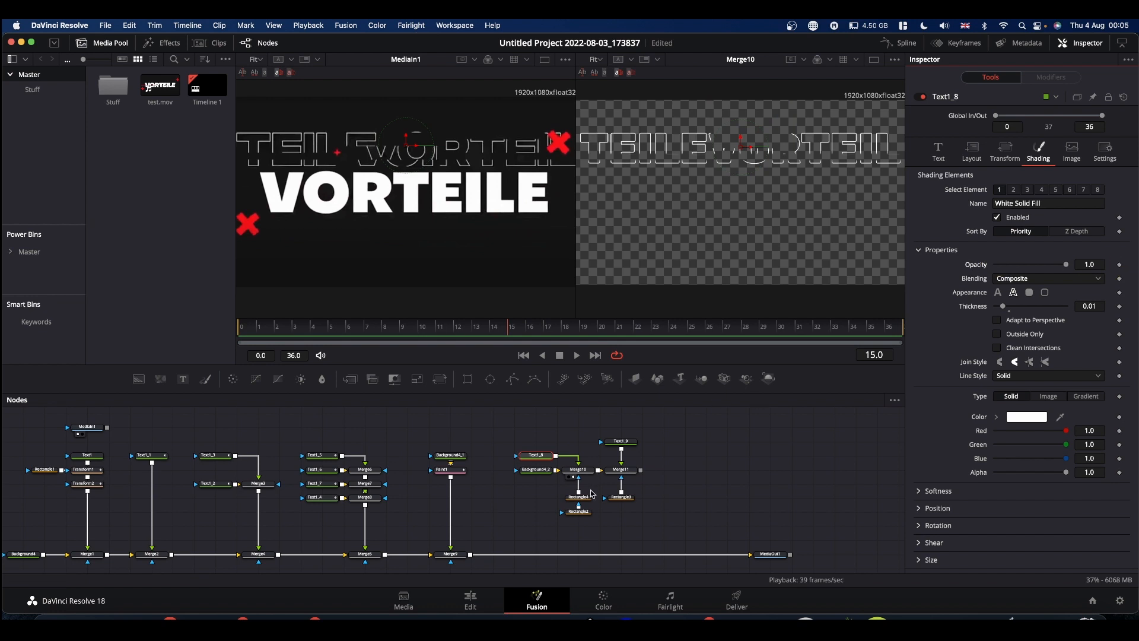
Step: Space the Rectangle2 node further below Rectangle4, and lower the Rectangle4 mask to Y about 0.941 while viewing Merge11
{"action": "left_click_drag", "start_coordinate": [576, 516], "coordinate": [577, 530]}
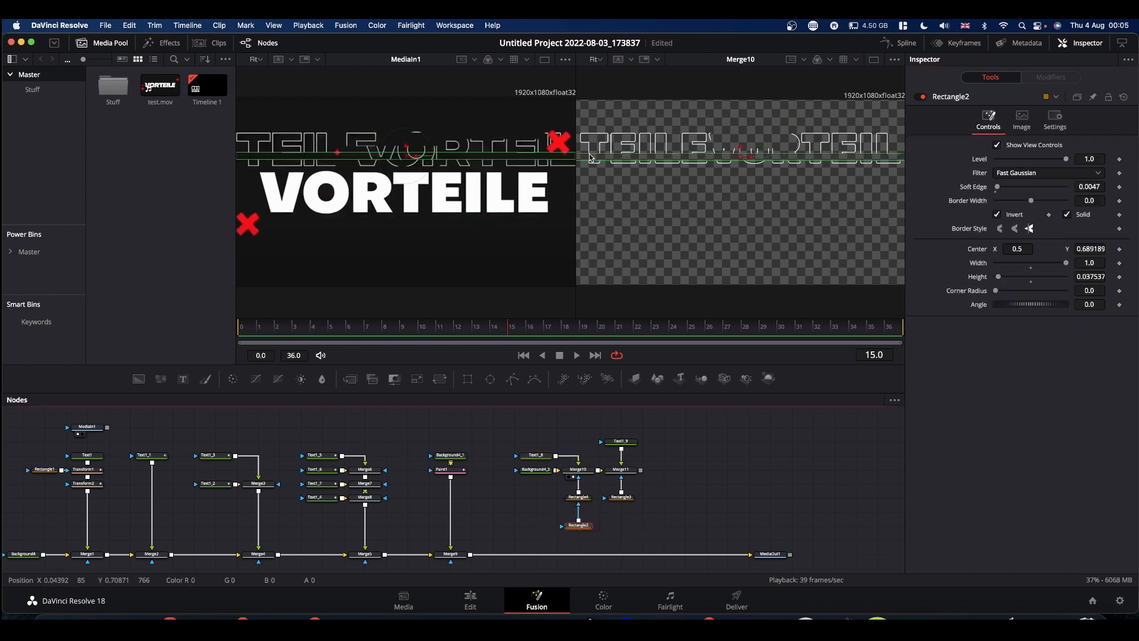
{"action": "left_click", "coordinate": [579, 499]}
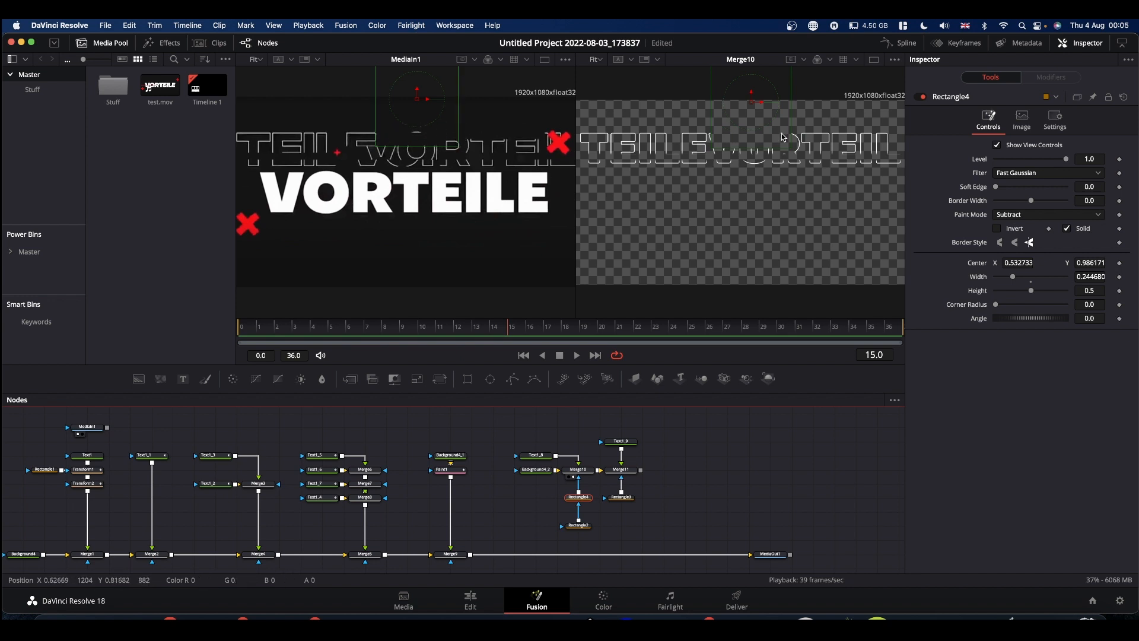
{"action": "left_click_drag", "start_coordinate": [623, 469], "coordinate": [777, 216]}
{"action": "left_click_drag", "start_coordinate": [754, 93], "coordinate": [754, 101]}
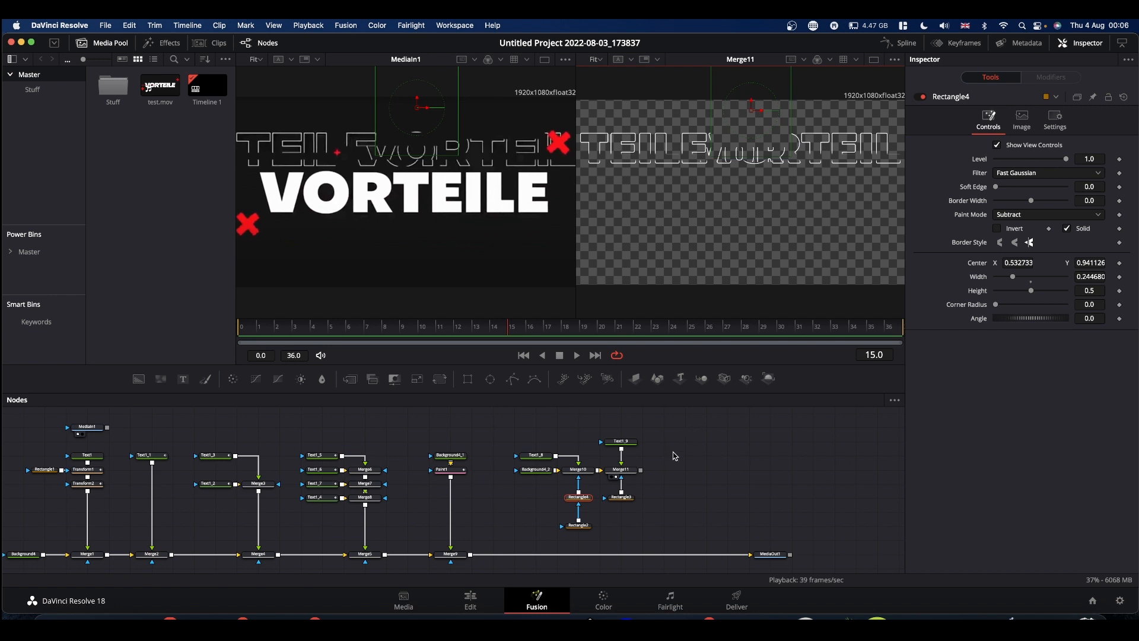
Step: Move the Merge10 node group up beside Text1_9 and shift the whole outlined-text branch to the left
{"action": "left_click_drag", "start_coordinate": [506, 422], "coordinate": [569, 473]}
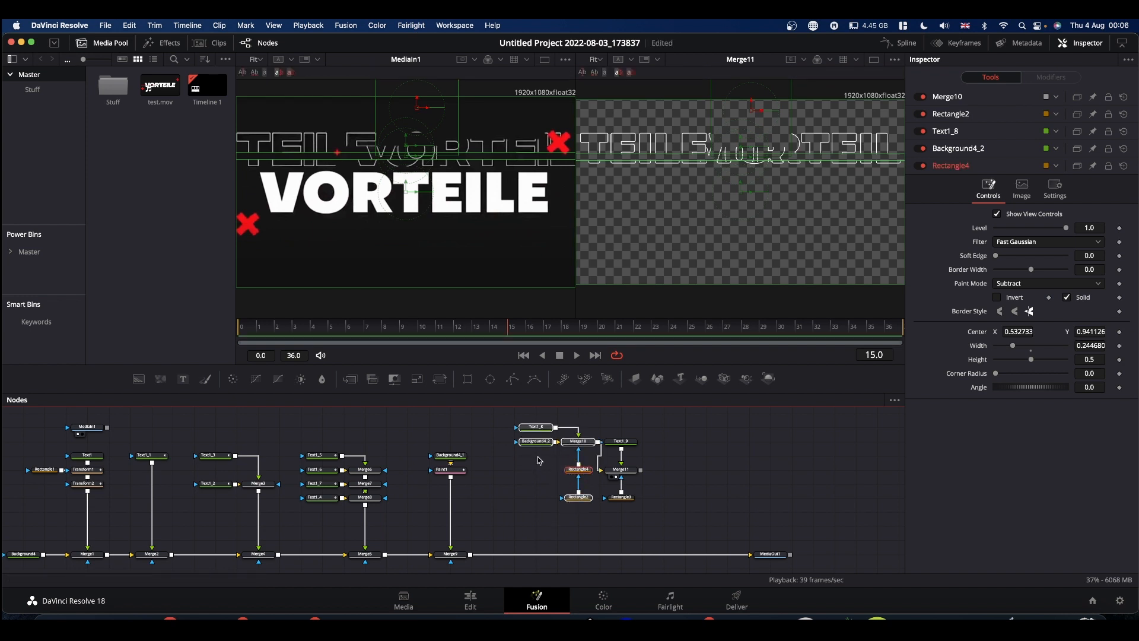
{"action": "left_click", "coordinate": [764, 474]}
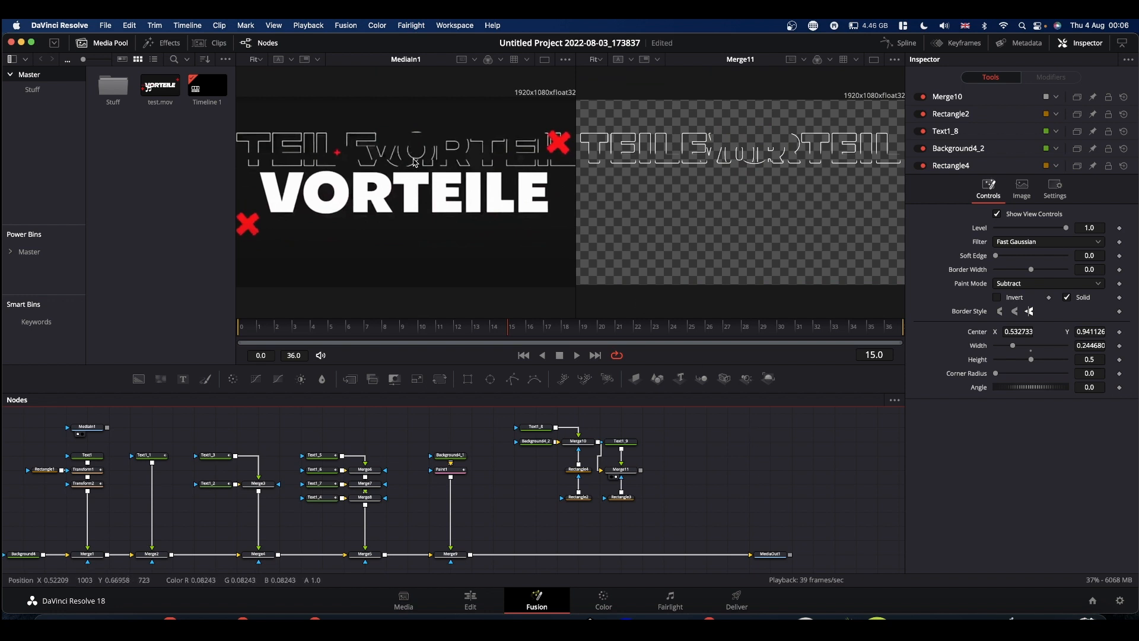
{"action": "key", "text": "Right"}
{"action": "key", "text": "Right"}
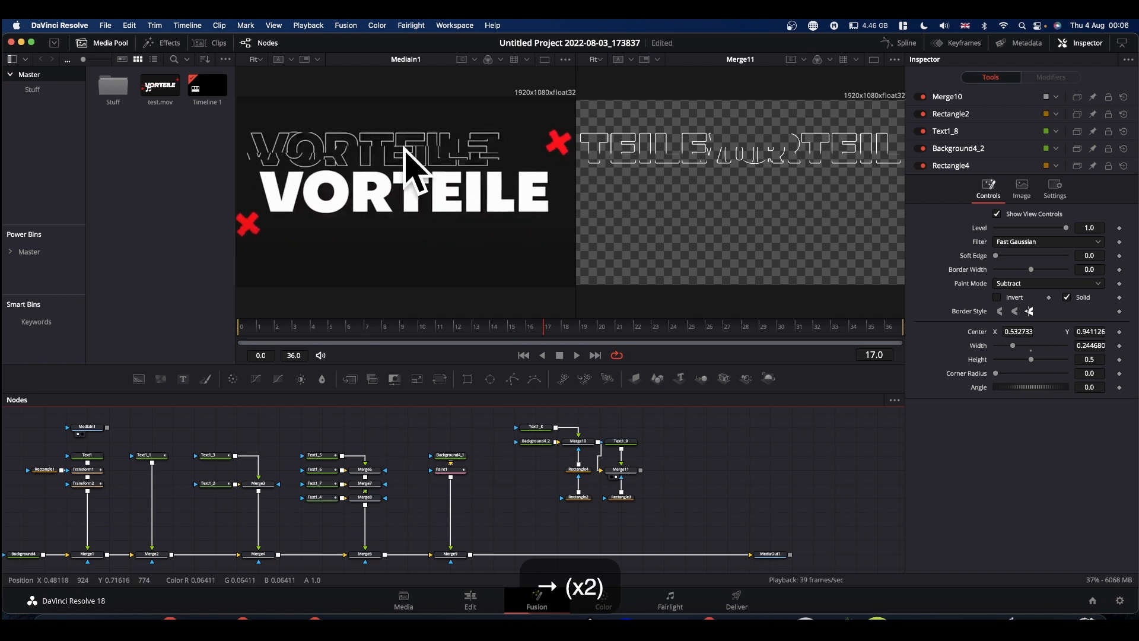
{"action": "key", "text": "Left"}
{"action": "key", "text": "Left"}
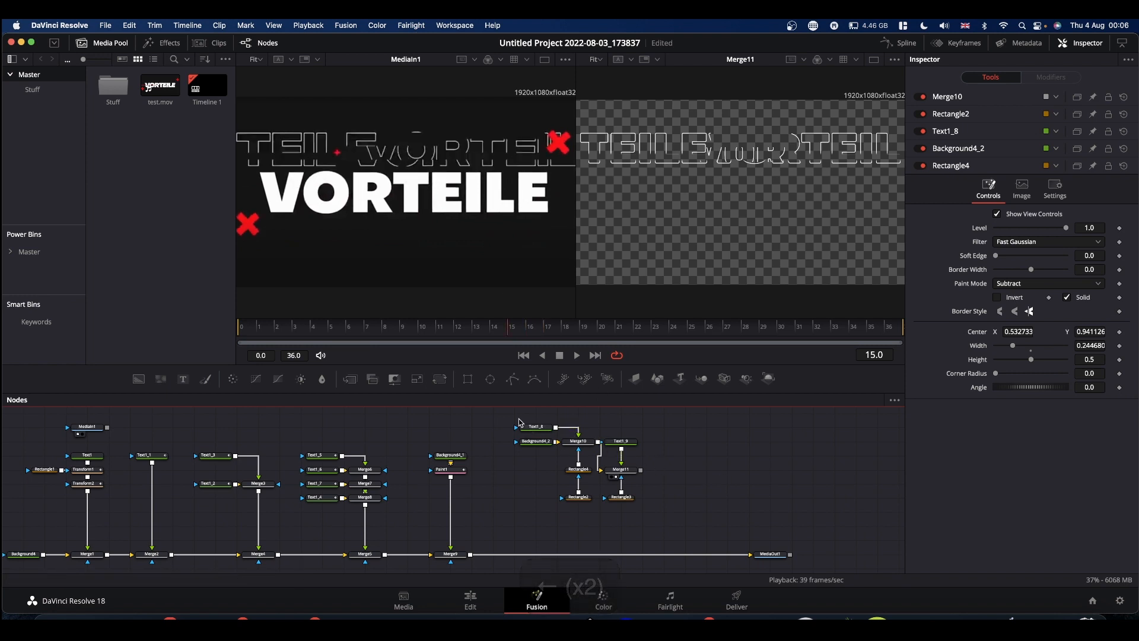
{"action": "left_click_drag", "start_coordinate": [510, 418], "coordinate": [652, 540]}
{"action": "left_click_drag", "start_coordinate": [622, 470], "coordinate": [601, 471]}
Step: Go to frame 17 and paste a copy of the VORTEILE Text1 node into the empty area beyond the Merge11 branch
{"action": "key", "text": "Right"}
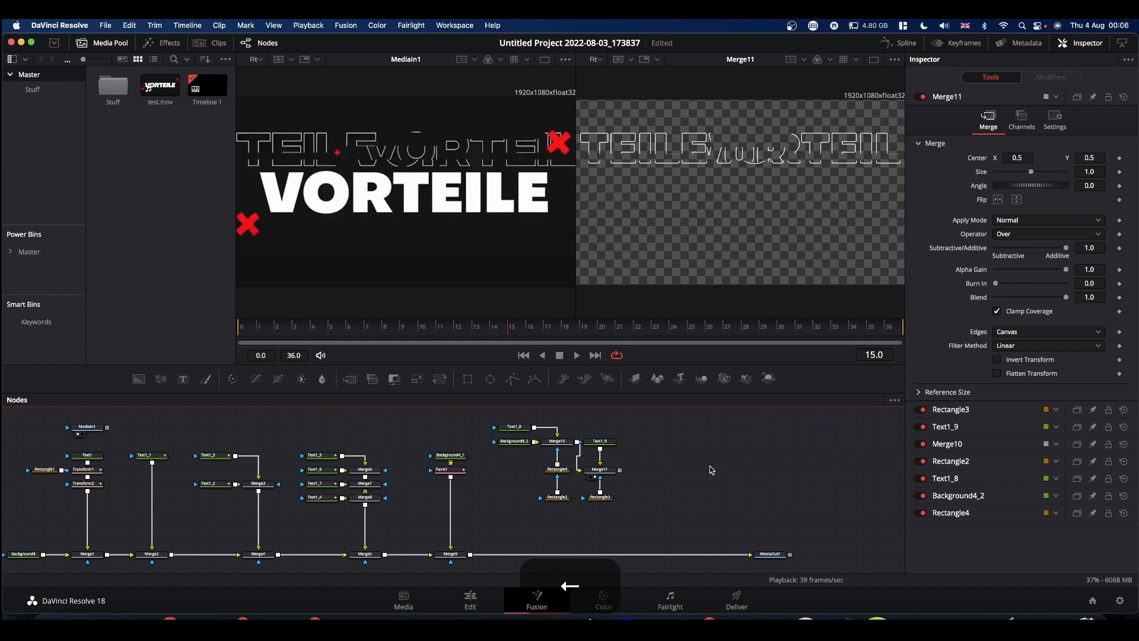
{"action": "key", "text": "Right"}
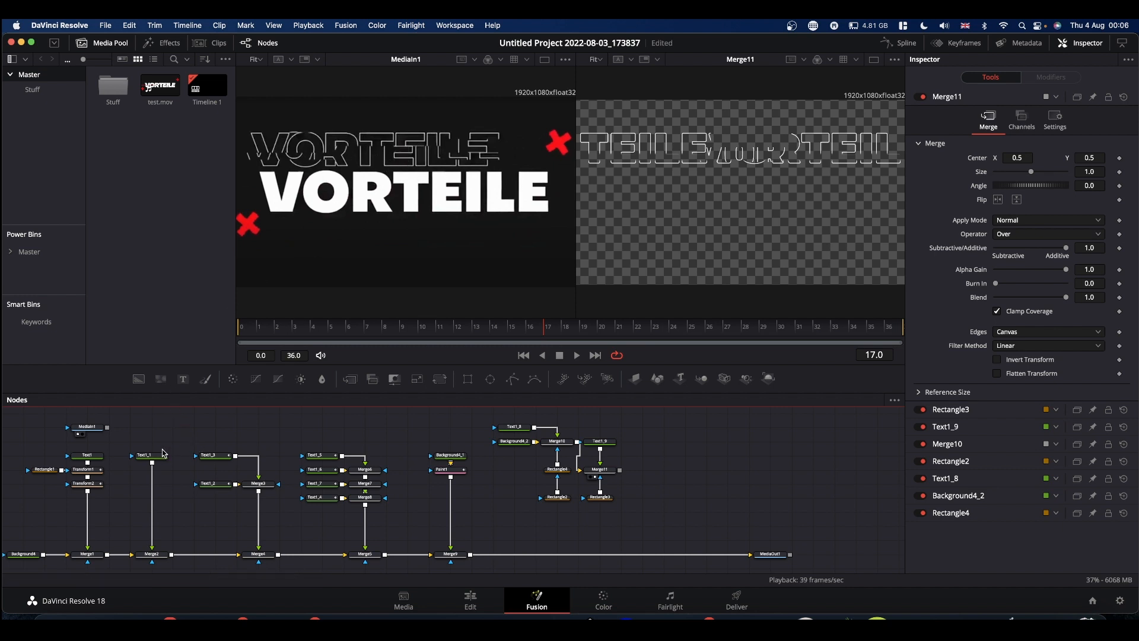
{"action": "left_click", "coordinate": [87, 457]}
{"action": "key", "text": "super+c"}
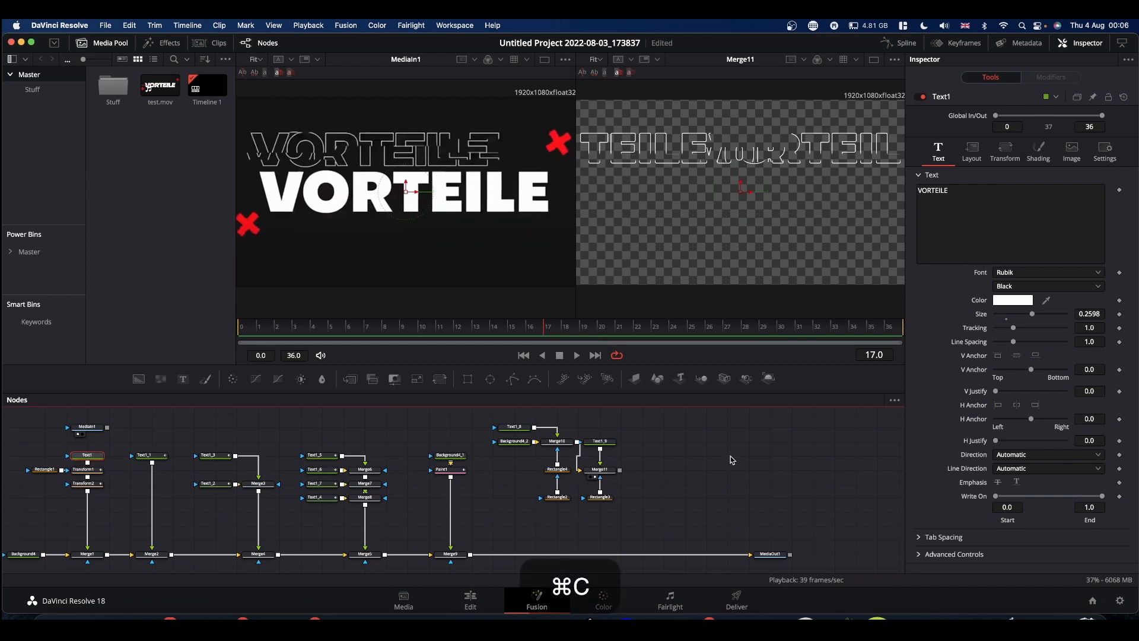
{"action": "left_click", "coordinate": [724, 428]}
{"action": "key", "text": "super+v"}
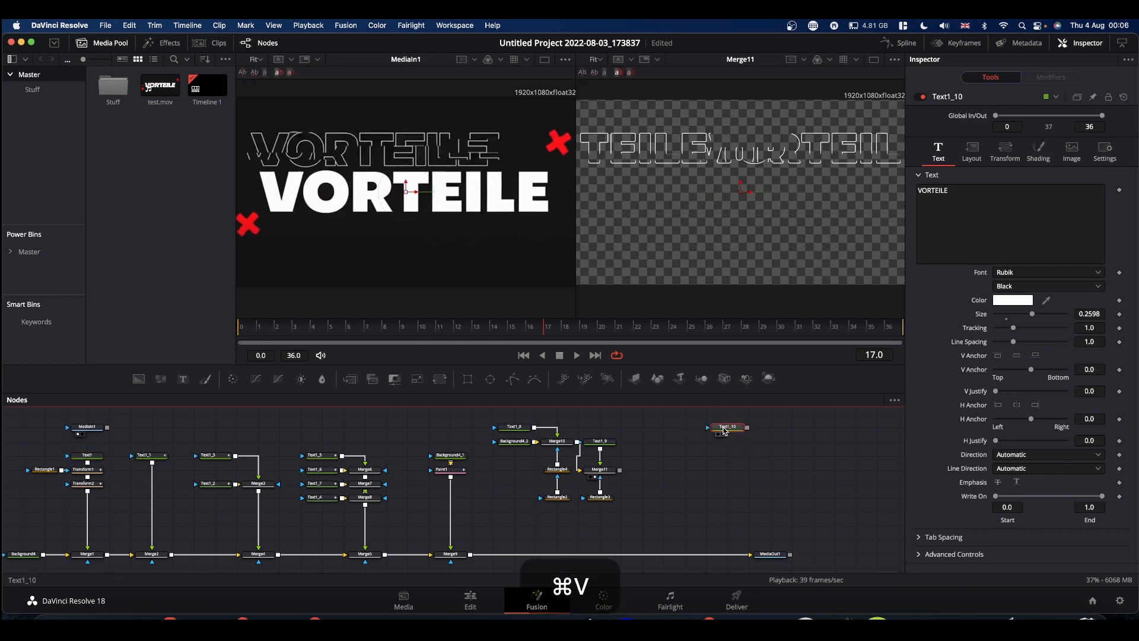
Step: View the pasted Text1_10 and change its shading to a text outline with a thickness of 0.01
{"action": "left_click", "coordinate": [725, 428]}
{"action": "left_click_drag", "start_coordinate": [724, 428], "coordinate": [725, 238]}
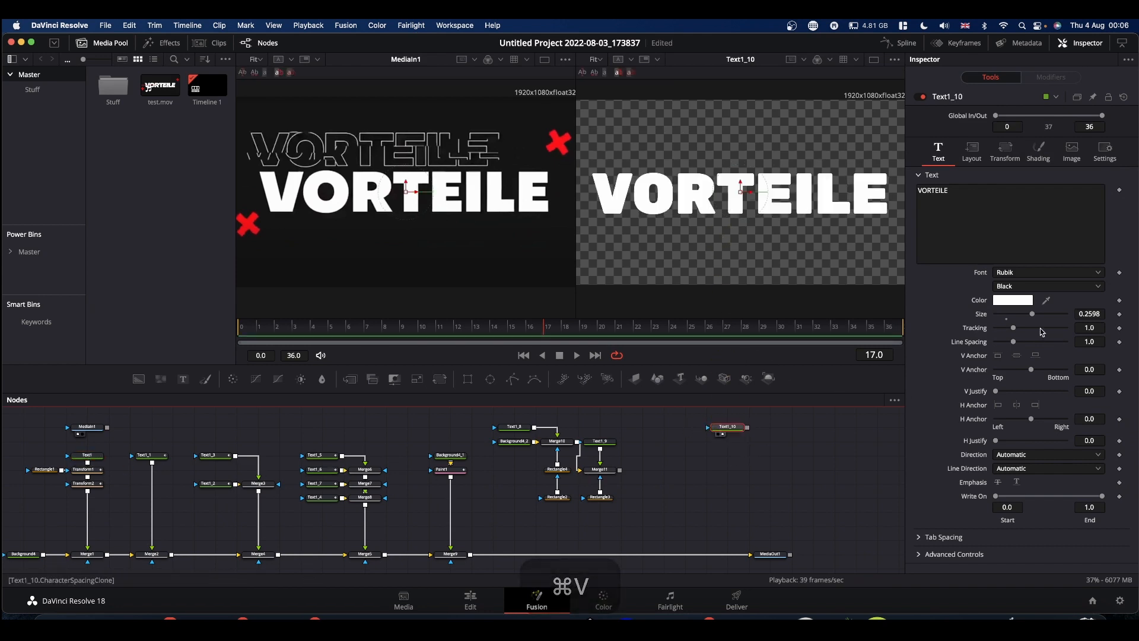
{"action": "left_click", "coordinate": [1038, 151]}
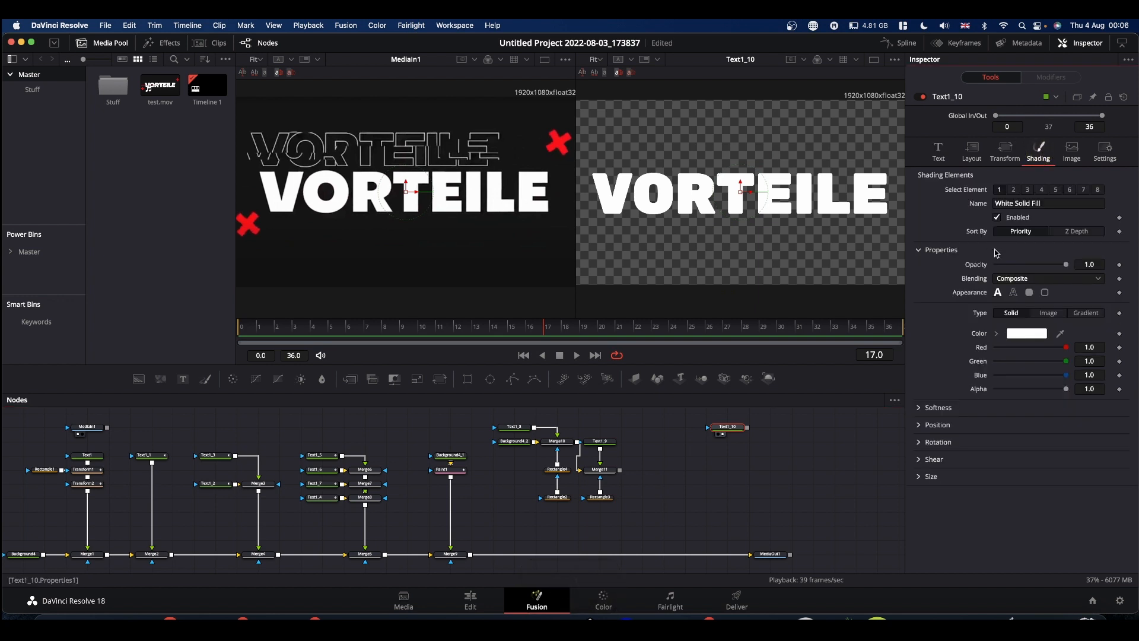
{"action": "left_click", "coordinate": [1013, 293]}
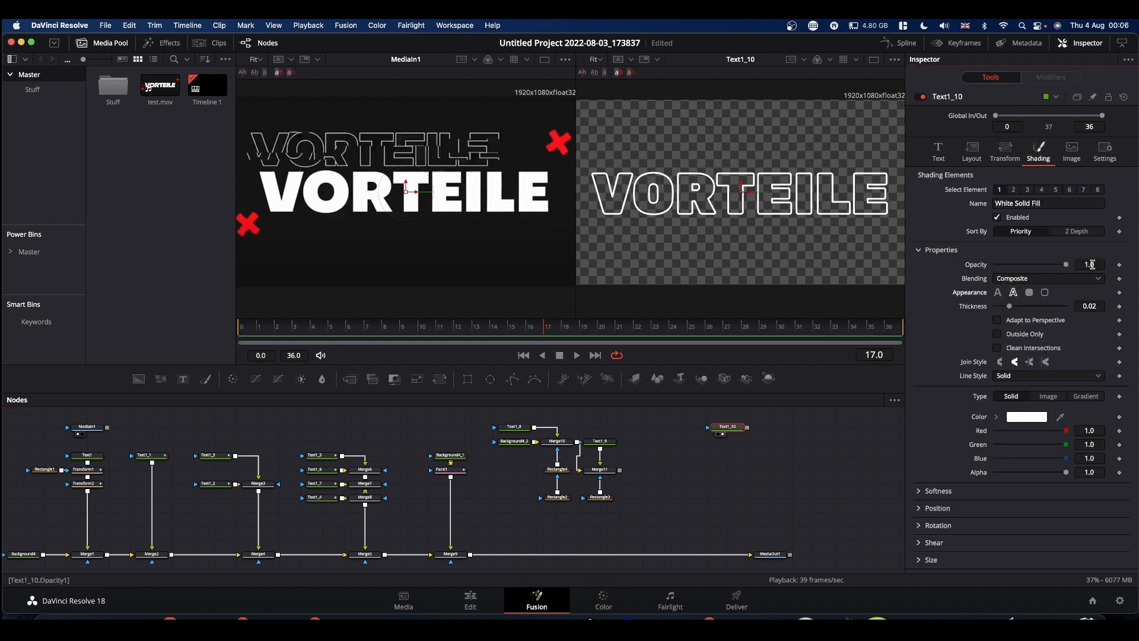
{"action": "left_click", "coordinate": [1099, 305]}
{"action": "key", "text": "BackSpace"}
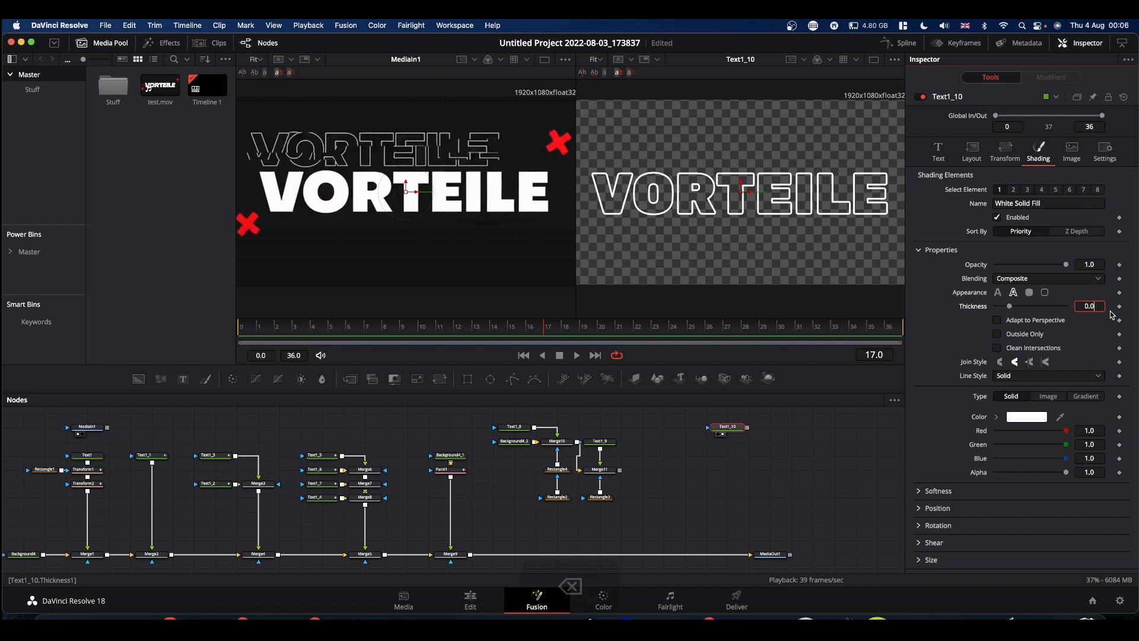
{"action": "type", "text": "1"}
{"action": "left_click", "coordinate": [817, 482]}
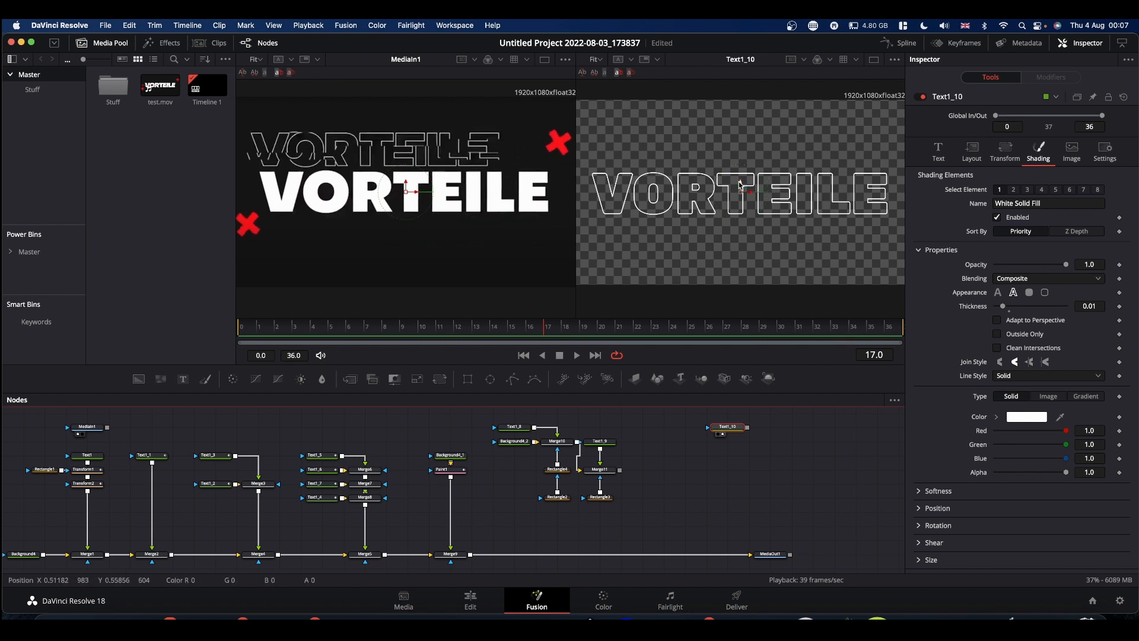
Step: Raise the outlined Text1_10 to the upper title line of the reference and reduce its size to about 0.201
{"action": "left_click_drag", "start_coordinate": [742, 185], "coordinate": [737, 145]}
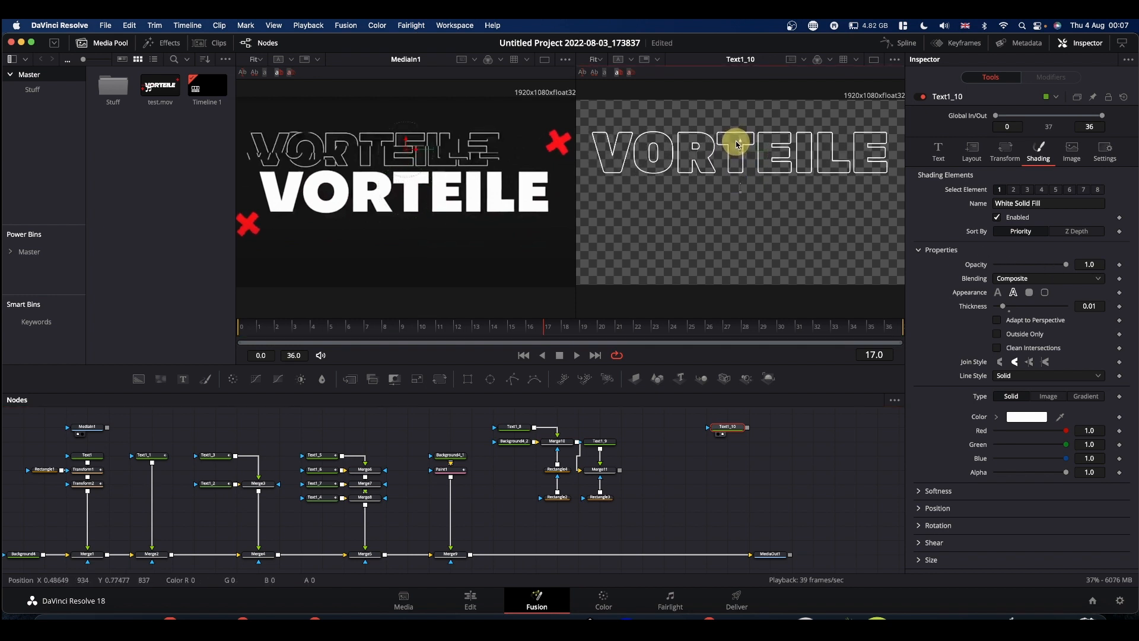
{"action": "left_click", "coordinate": [938, 152]}
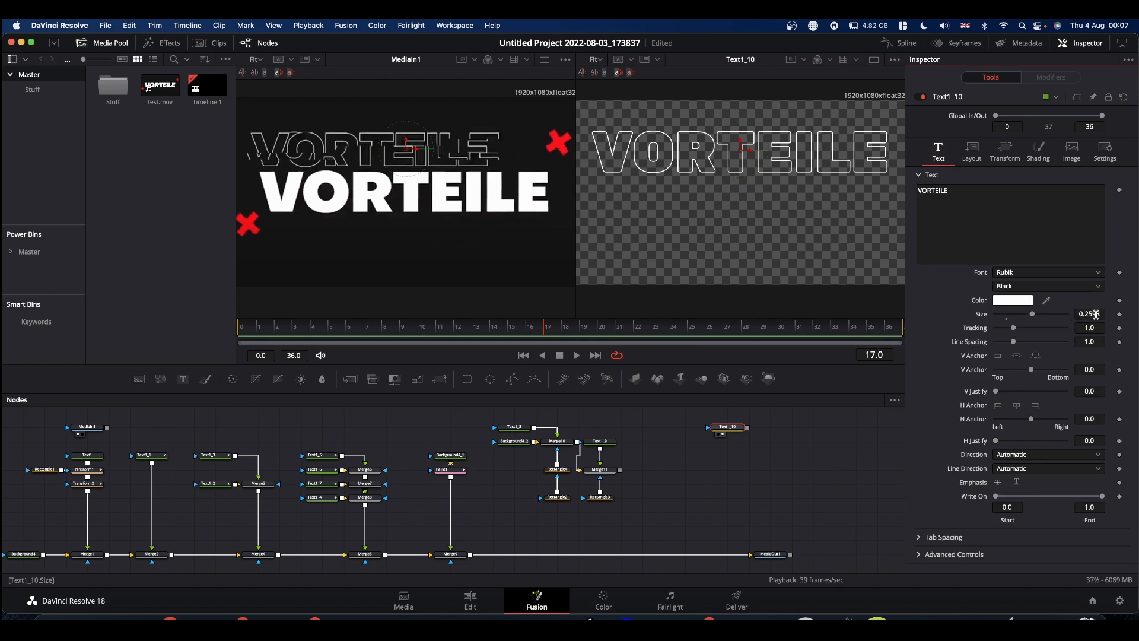
{"action": "left_click_drag", "start_coordinate": [1096, 315], "coordinate": [771, 277]}
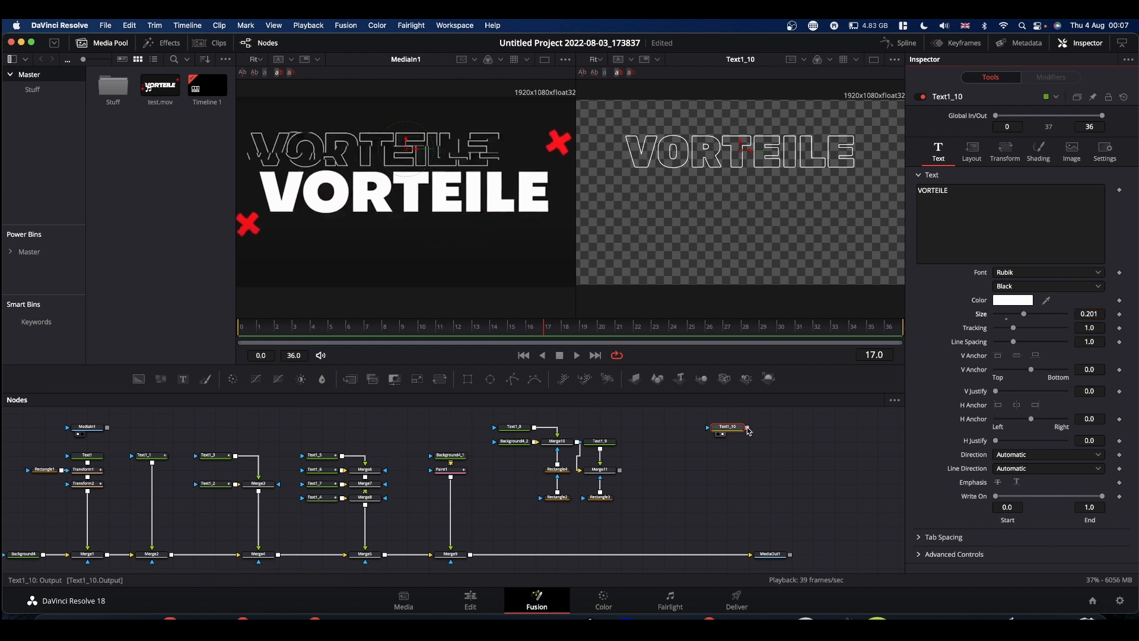
Step: Merge Text1_10 over the Merge9 output ahead of MediaOut1 and shift the outlined text left while viewing MediaOut1
{"action": "left_click_drag", "start_coordinate": [747, 431], "coordinate": [468, 552]}
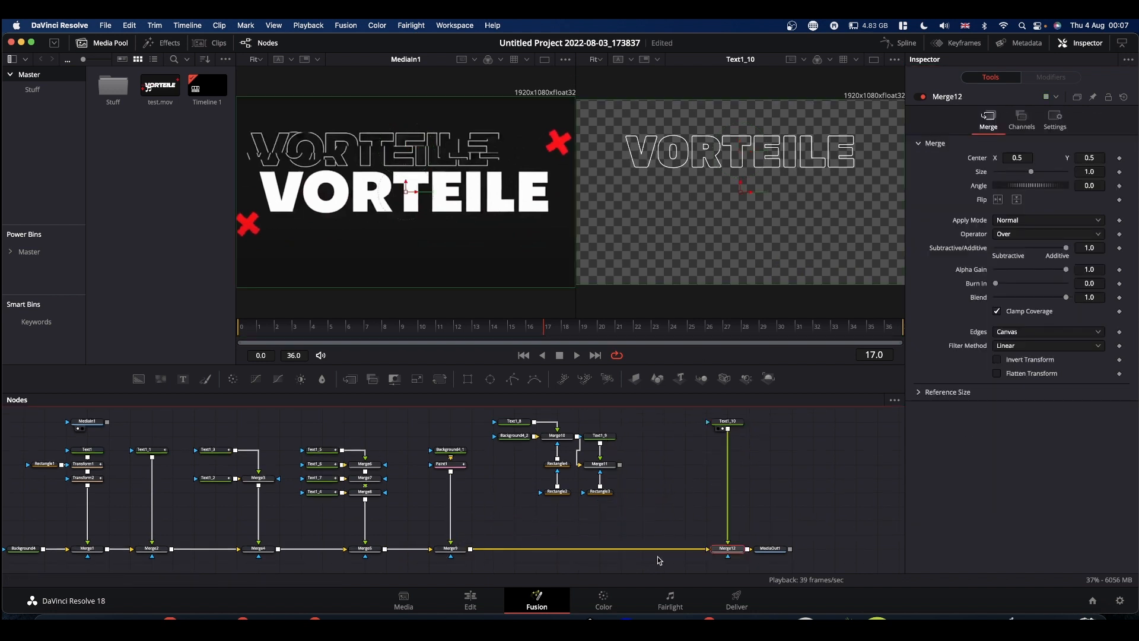
{"action": "left_click_drag", "start_coordinate": [780, 551], "coordinate": [776, 203]}
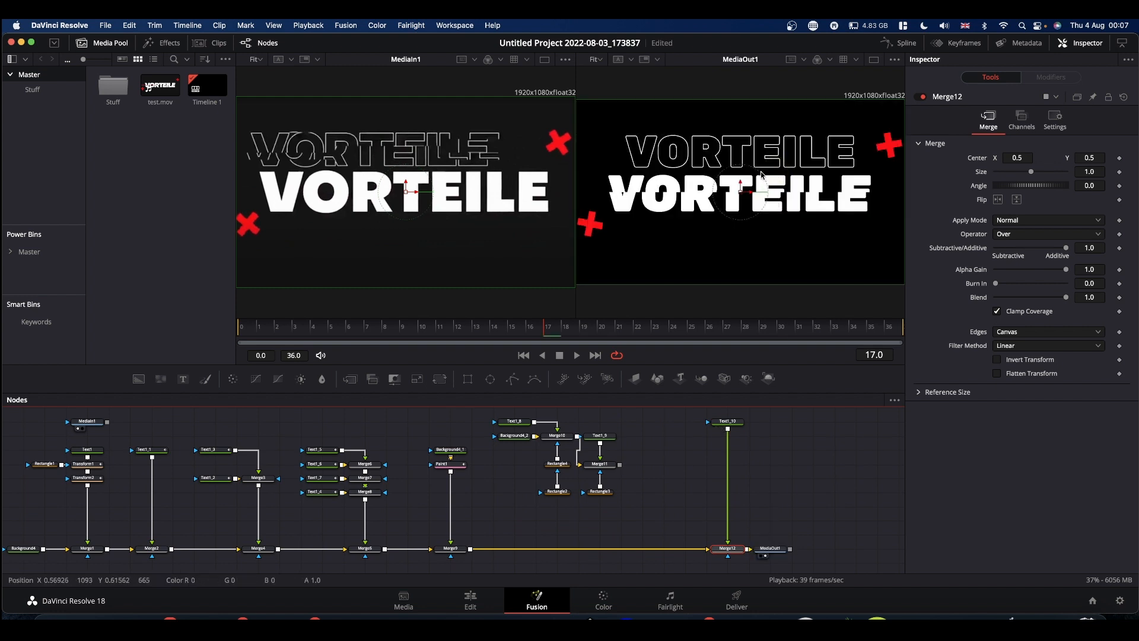
{"action": "left_click", "coordinate": [732, 424]}
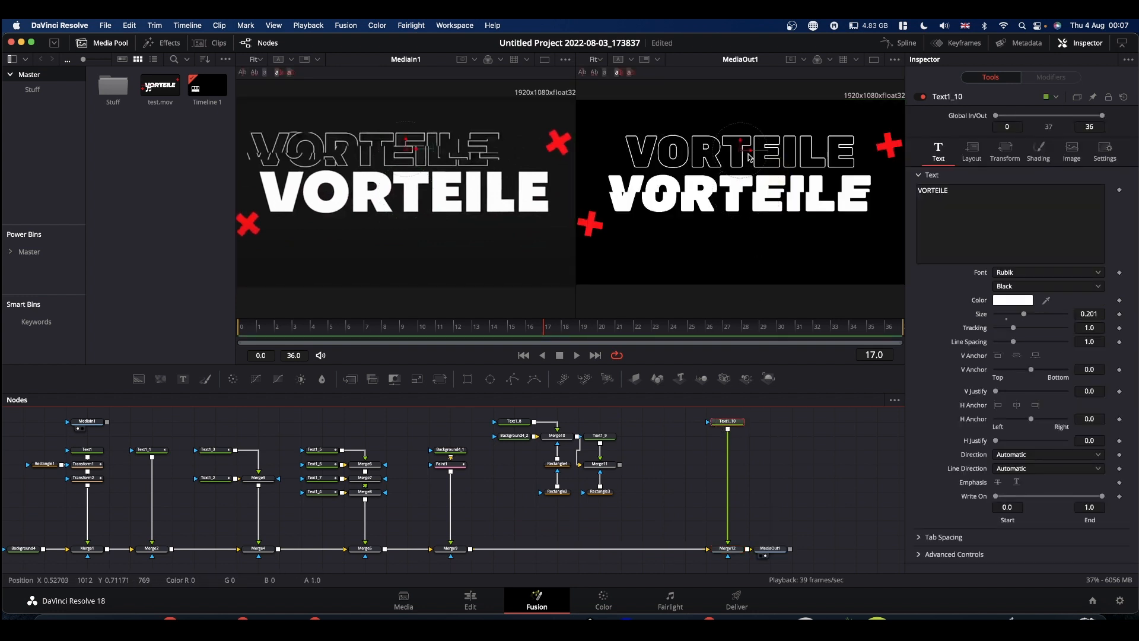
{"action": "left_click_drag", "start_coordinate": [749, 158], "coordinate": [721, 155]}
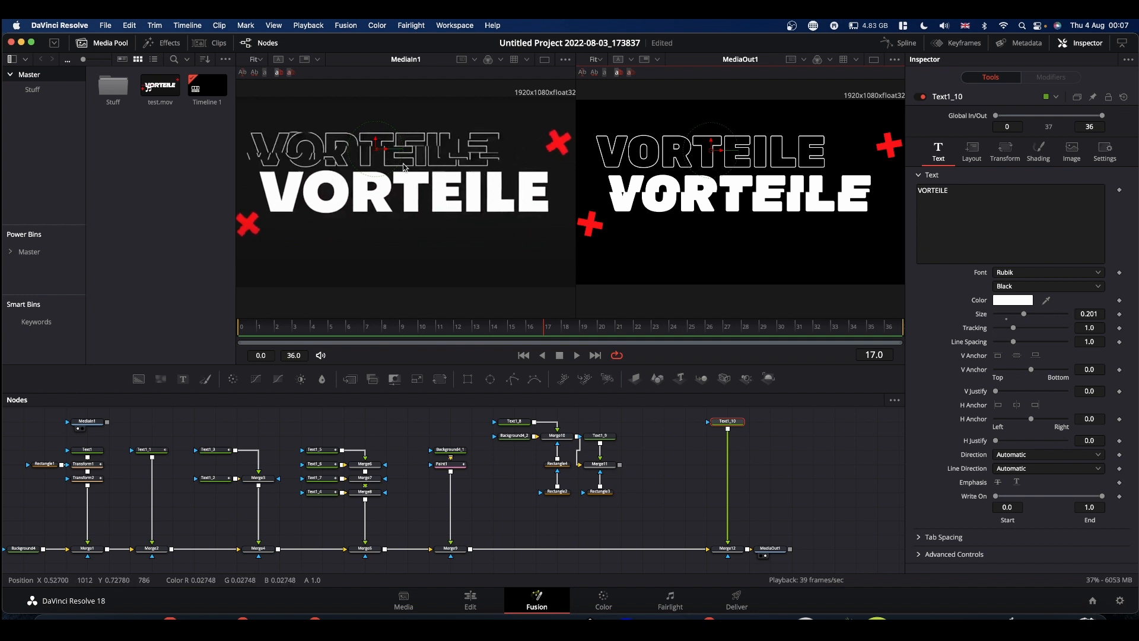
Step: Insert a Transform node directly after Text1_10 in the outlined-text branch
{"action": "left_click", "coordinate": [732, 423]}
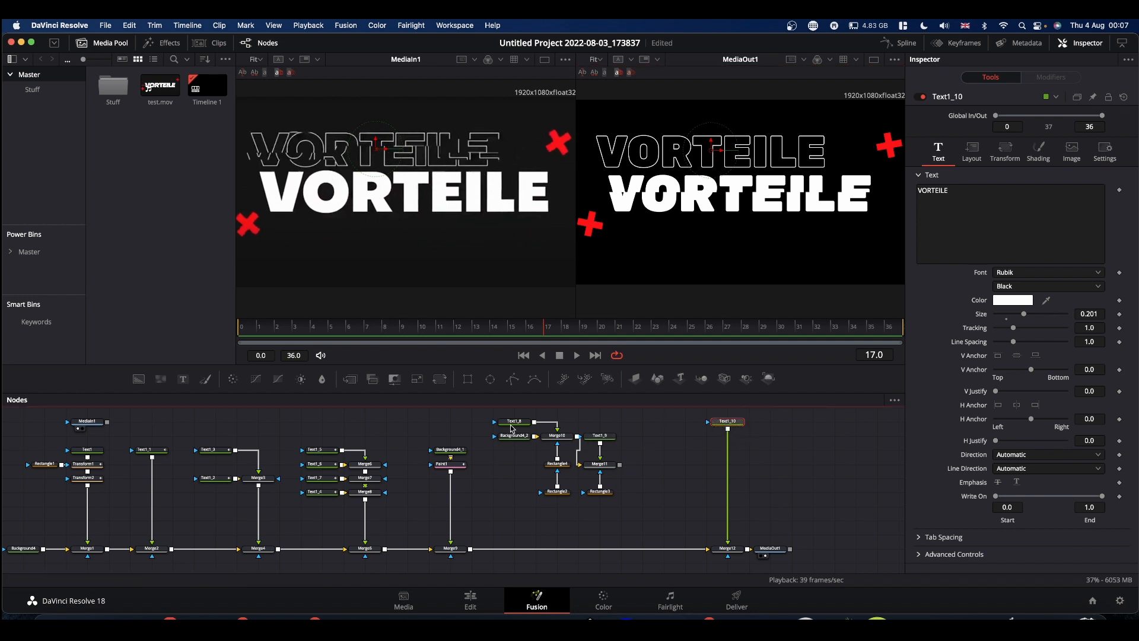
{"action": "left_click", "coordinate": [439, 379]}
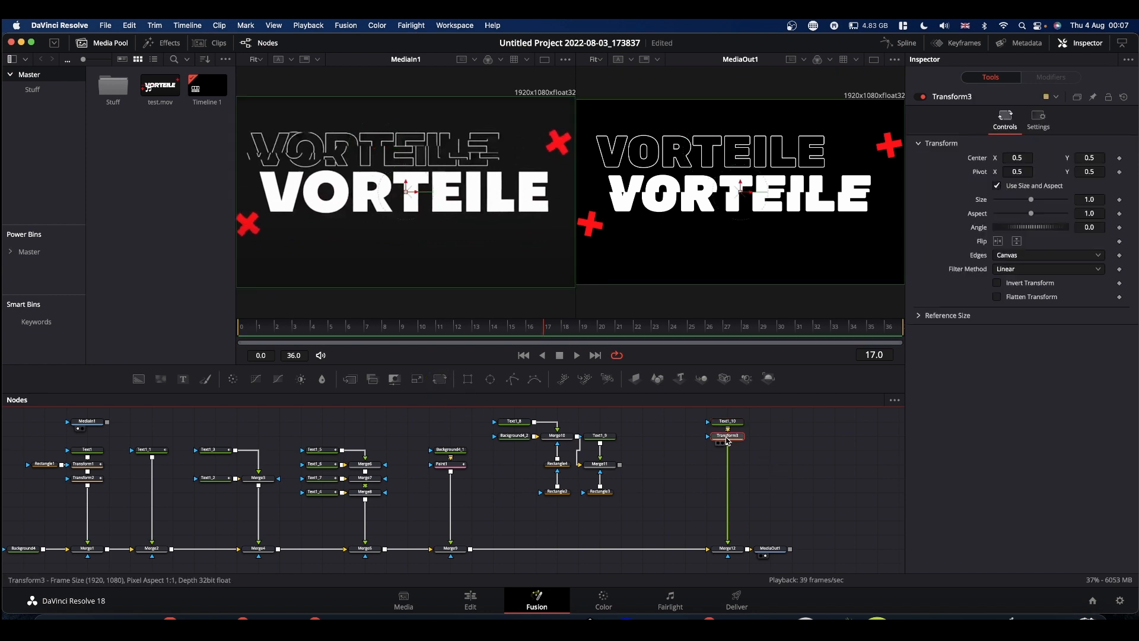